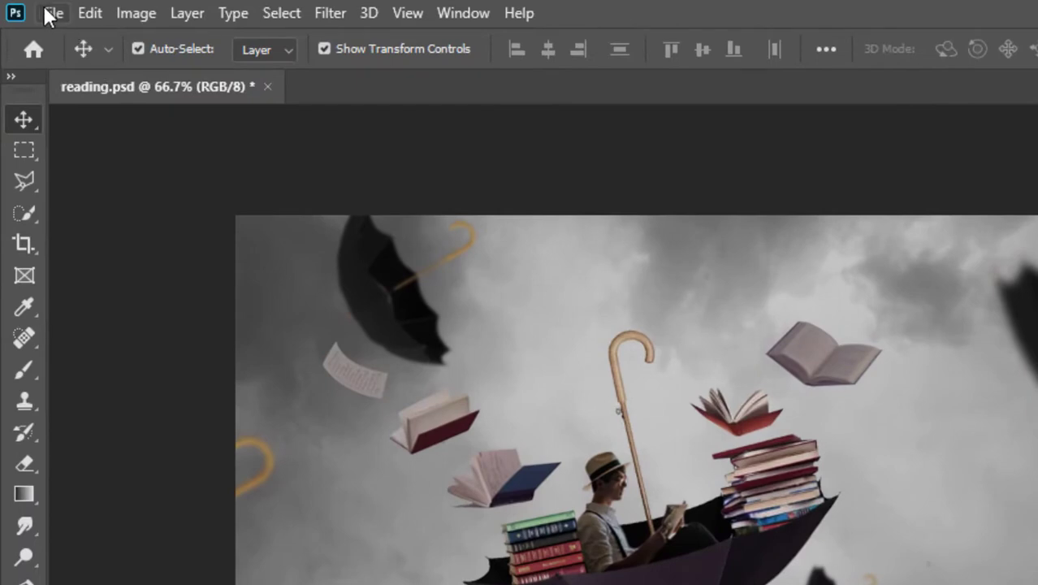
# Create a new blank white 1280 × 720 px document at 640 ppi.
pyautogui.click(50, 13)
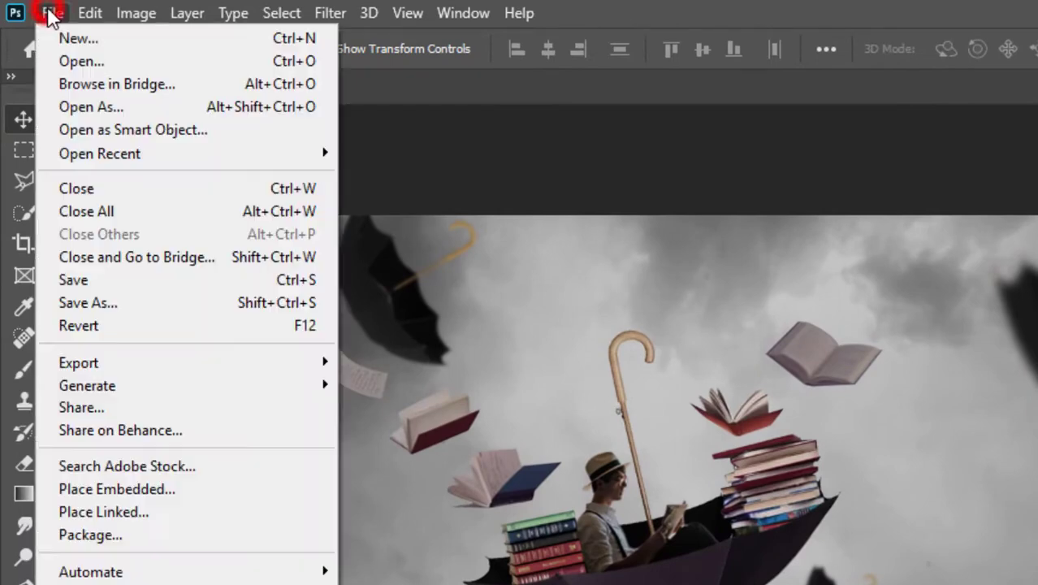
pyautogui.moveTo(52, 13)
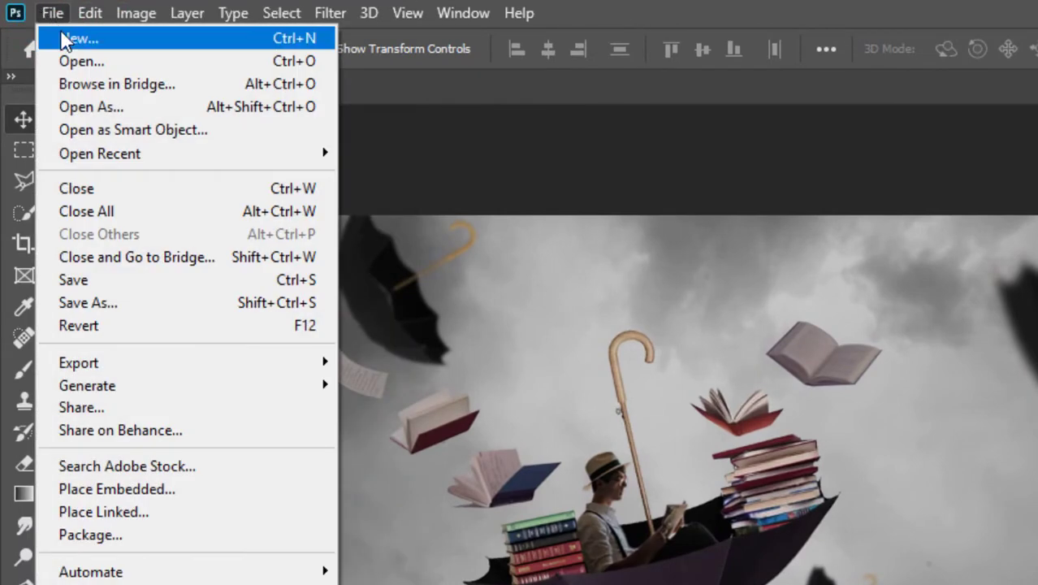
pyautogui.click(60, 38)
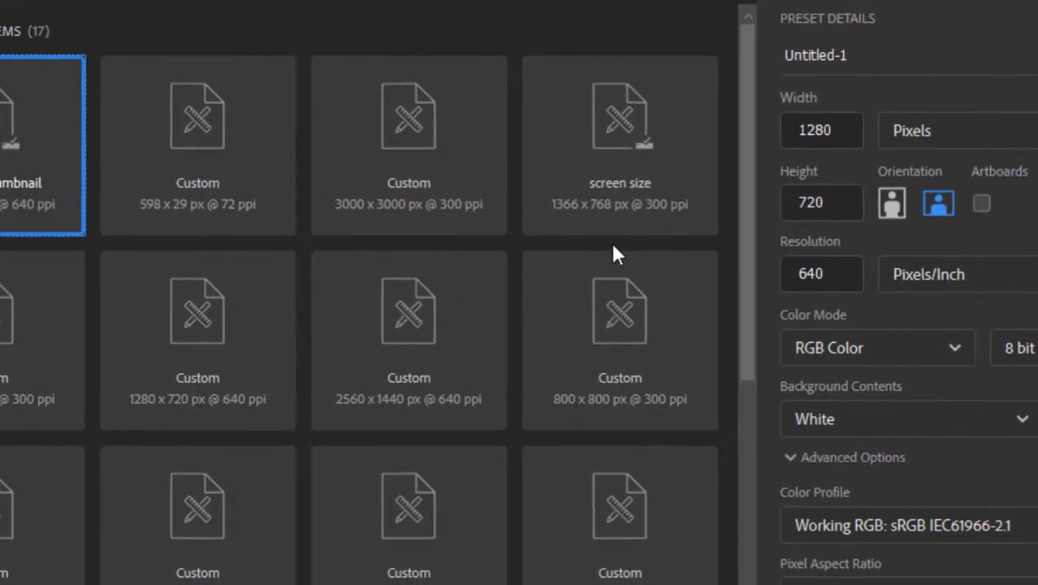
pyautogui.click(842, 117)
pyautogui.click(846, 192)
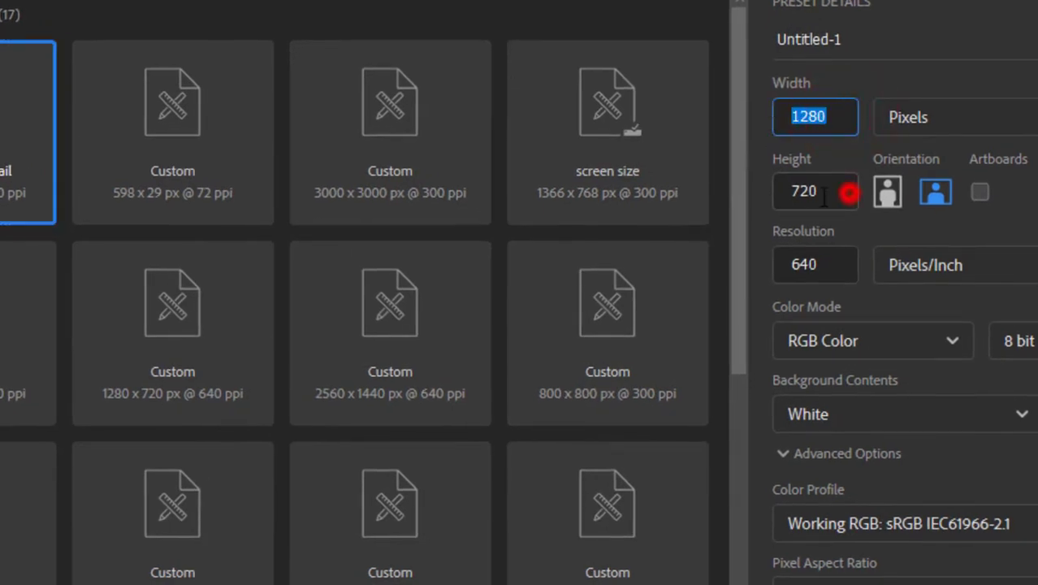
pyautogui.click(829, 251)
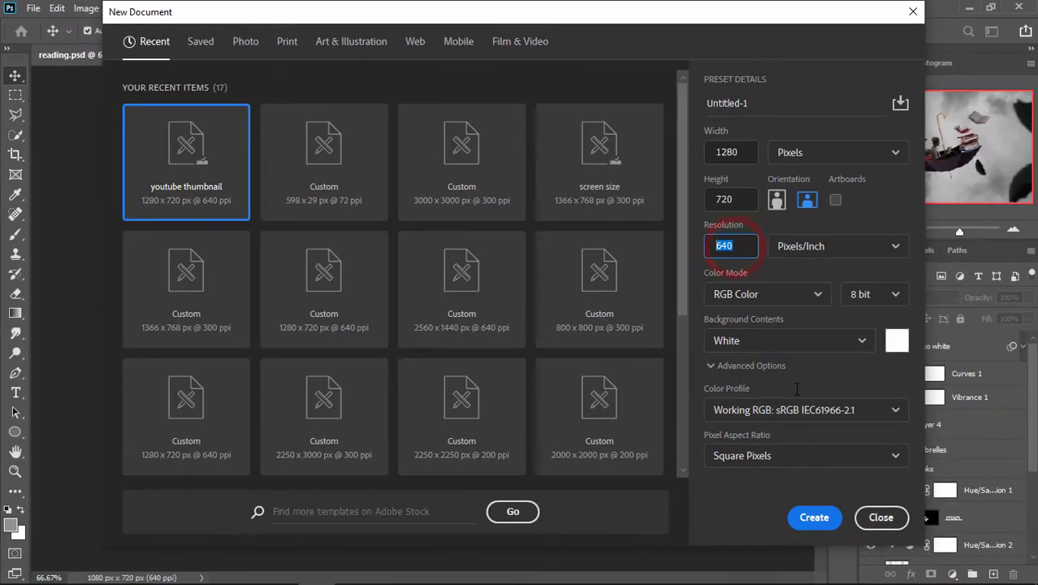
pyautogui.click(814, 518)
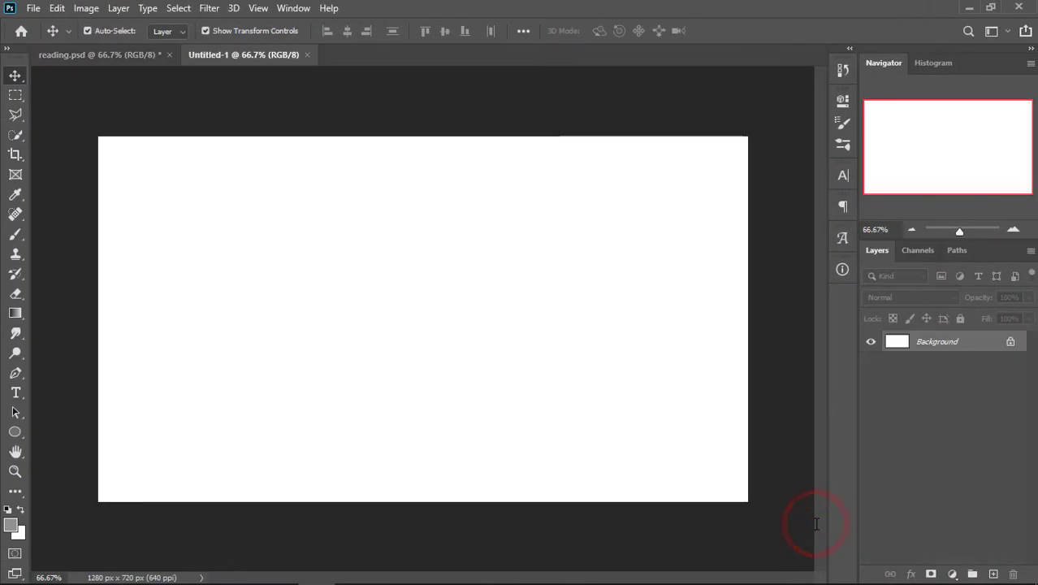
pyautogui.click(31, 10)
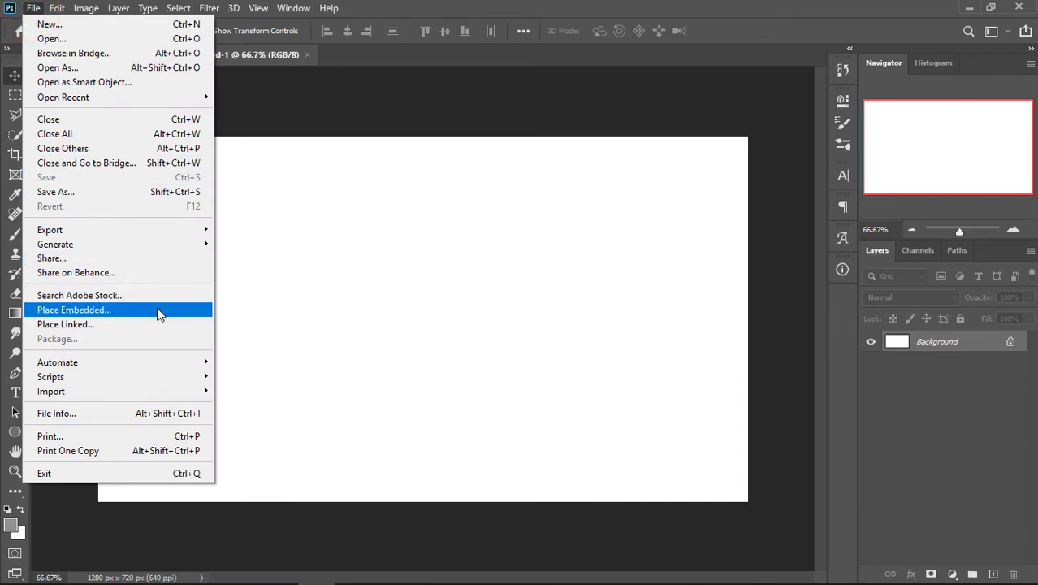
# Place the cloud image as an embedded layer in Untitled-1.
pyautogui.click(156, 310)
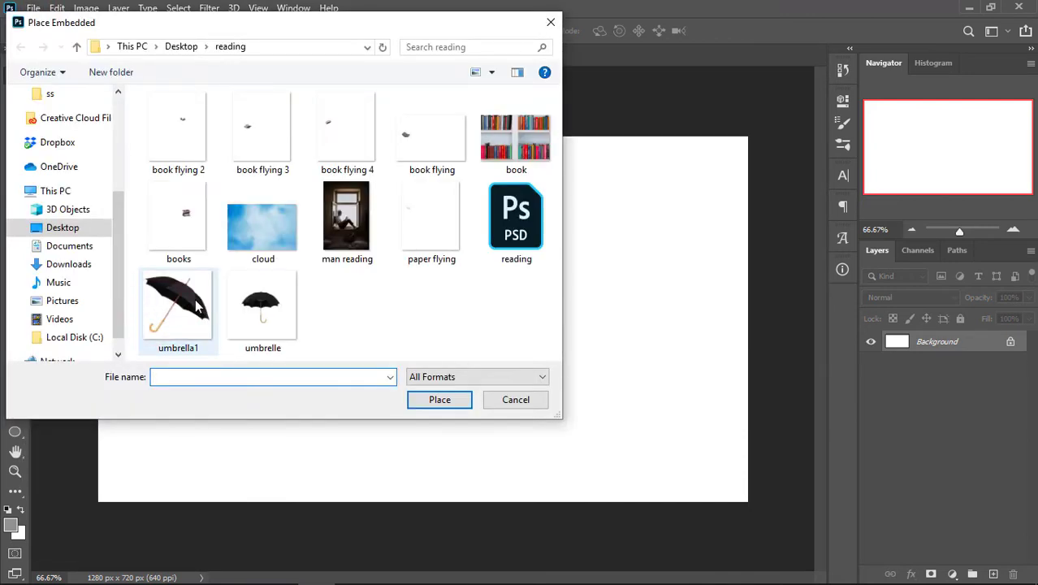
pyautogui.click(281, 257)
pyautogui.click(440, 400)
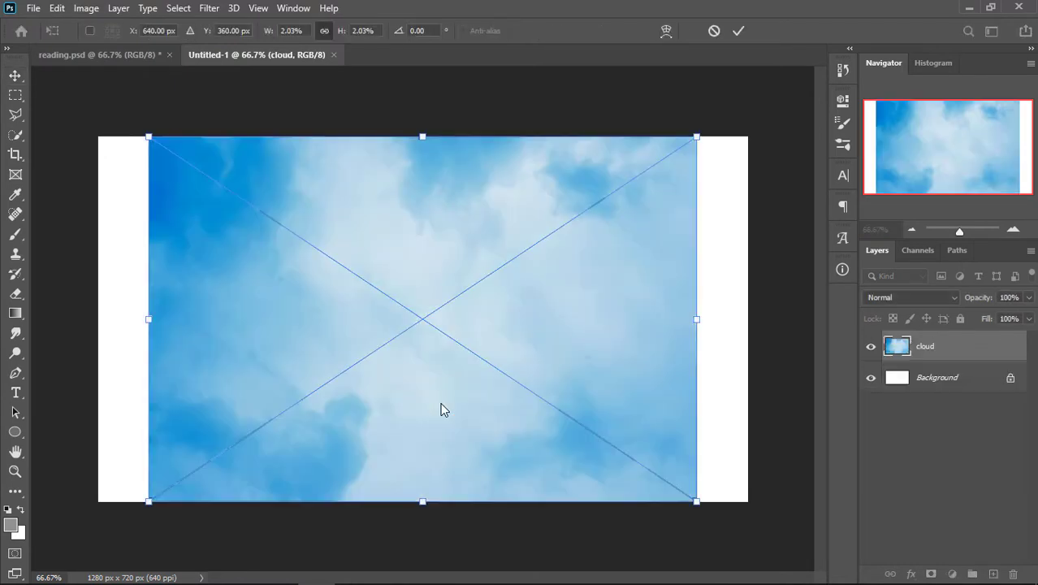
pyautogui.click(740, 31)
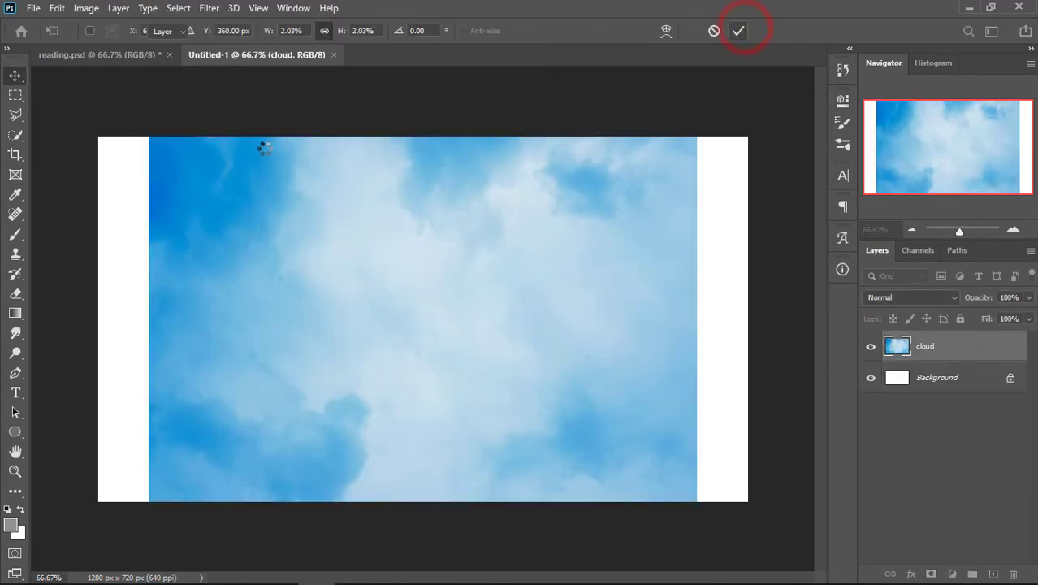
# Crop the canvas to the cloud's edges, removing the white strips on both sides.
pyautogui.click(15, 154)
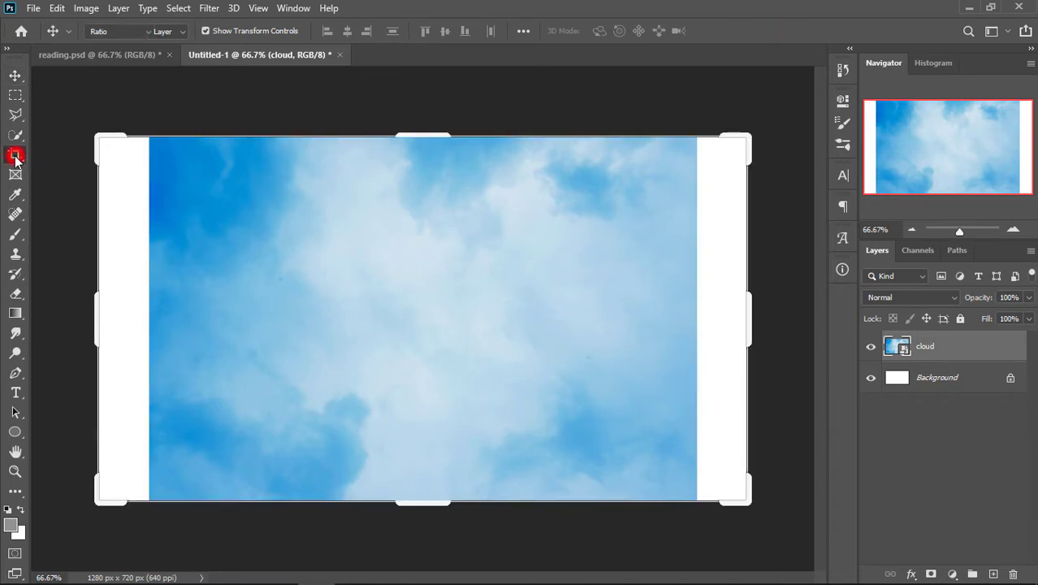
pyautogui.moveTo(95, 304); pyautogui.dragTo(120, 304)
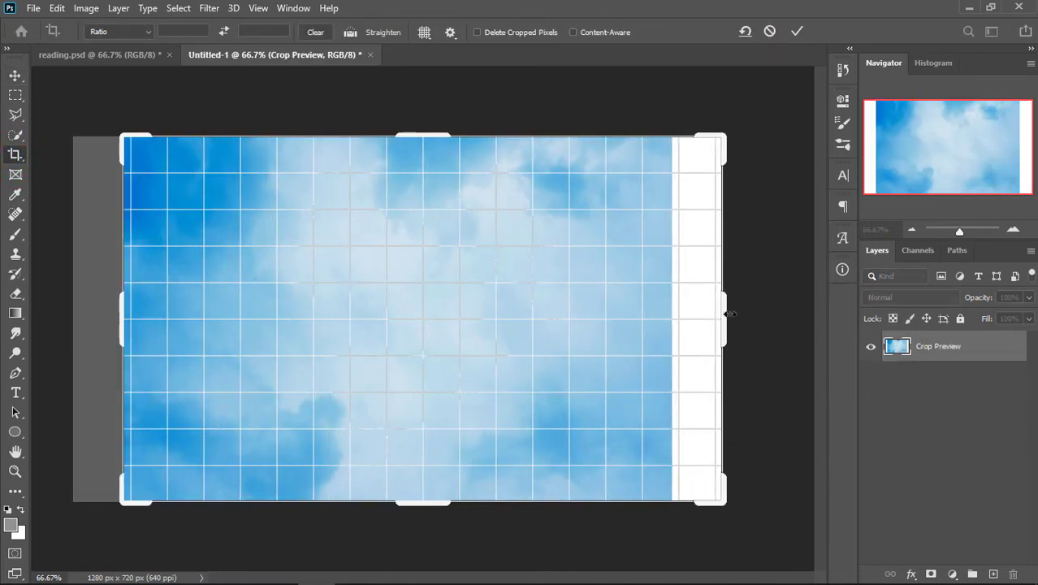
pyautogui.moveTo(729, 314); pyautogui.dragTo(725, 308)
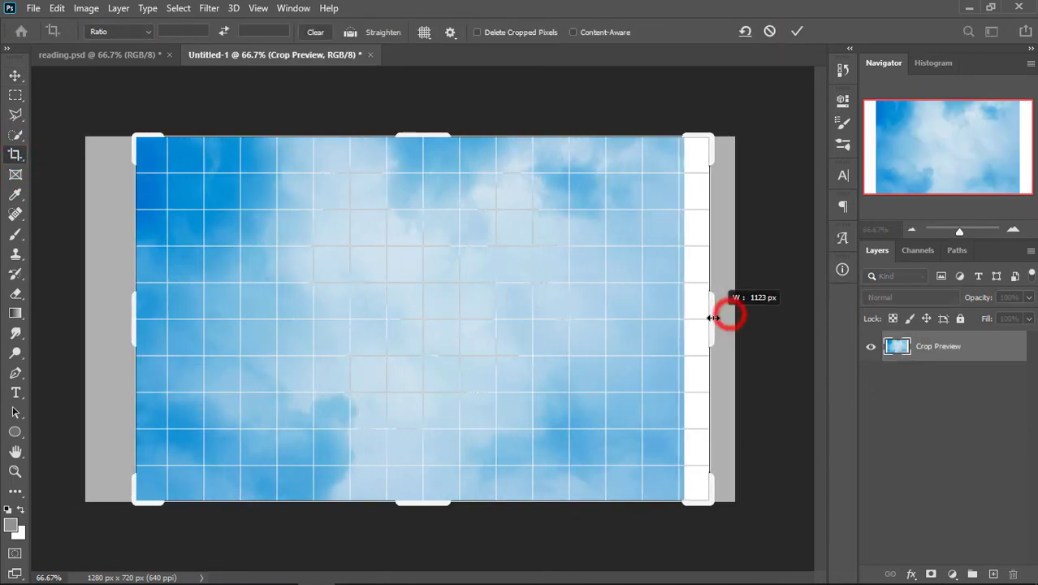
pyautogui.click(790, 34)
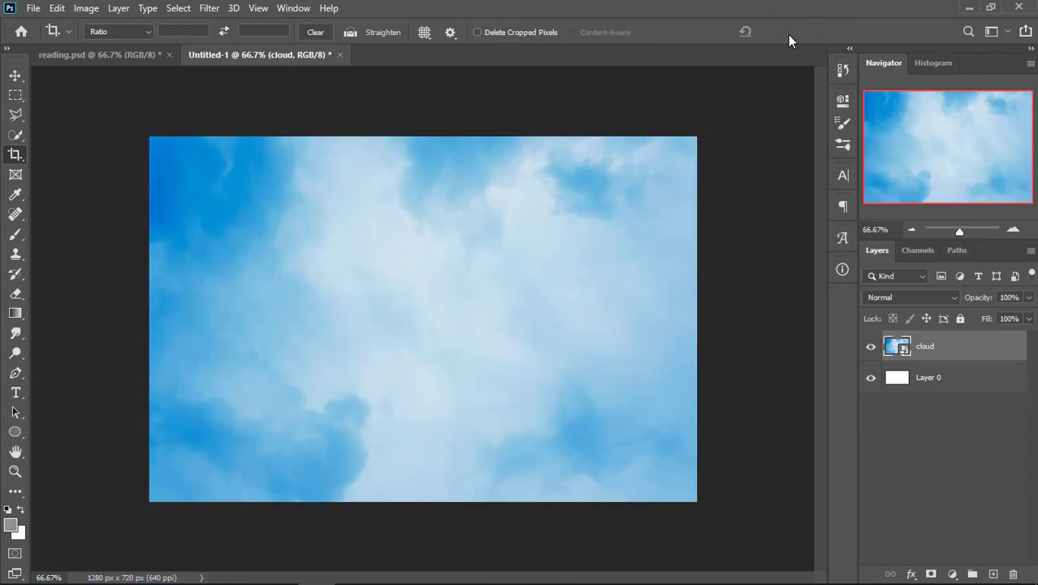
# Darken the cloud's midtones with a Levels smart filter.
pyautogui.hotkey('ctrl', 'l')
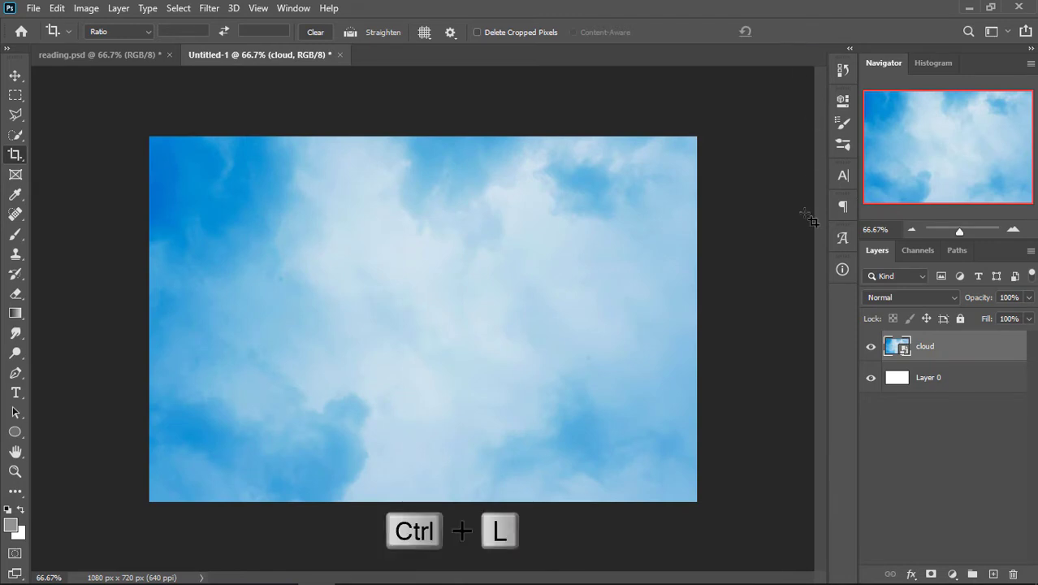
pyautogui.moveTo(787, 185); pyautogui.dragTo(804, 187)
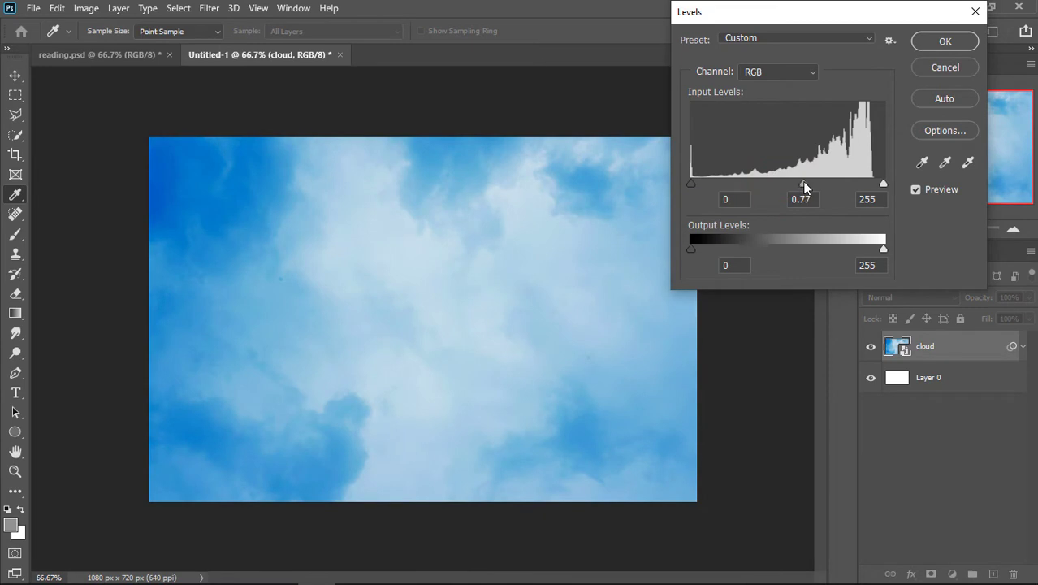
pyautogui.click(942, 42)
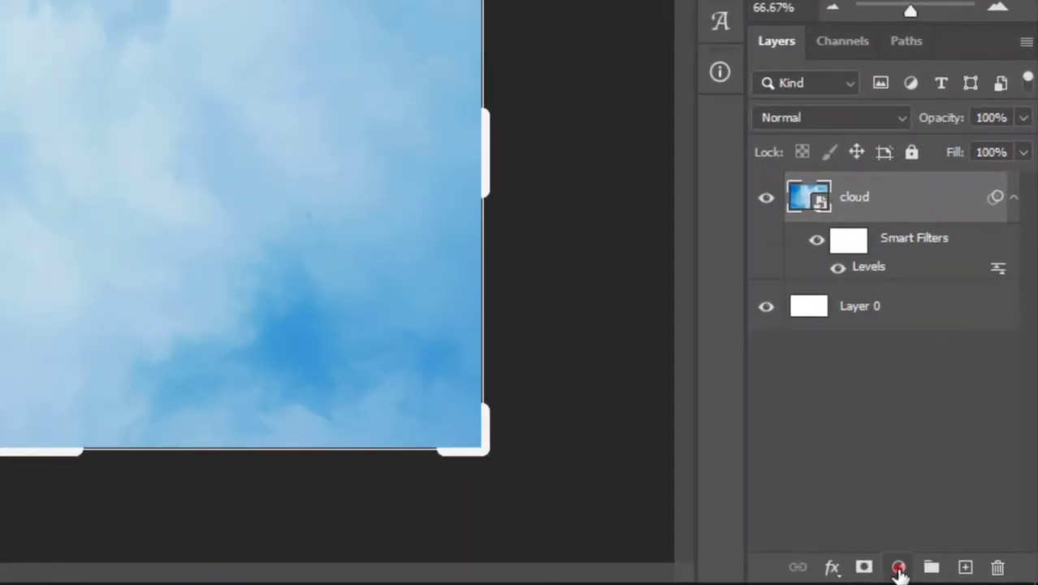
# Add a Black & White adjustment layer clipped to the cloud layer.
pyautogui.click(899, 568)
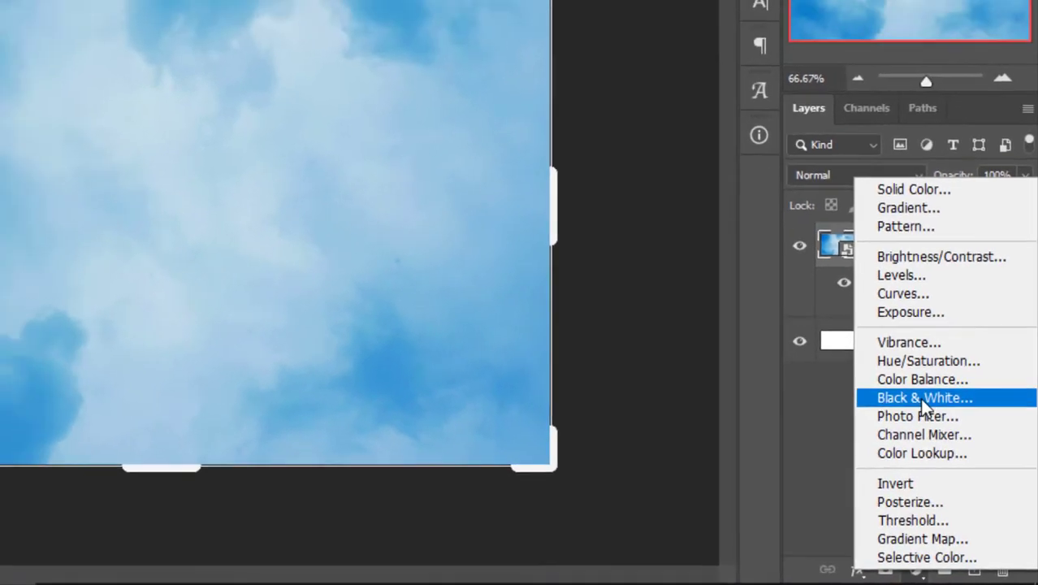
pyautogui.click(961, 453)
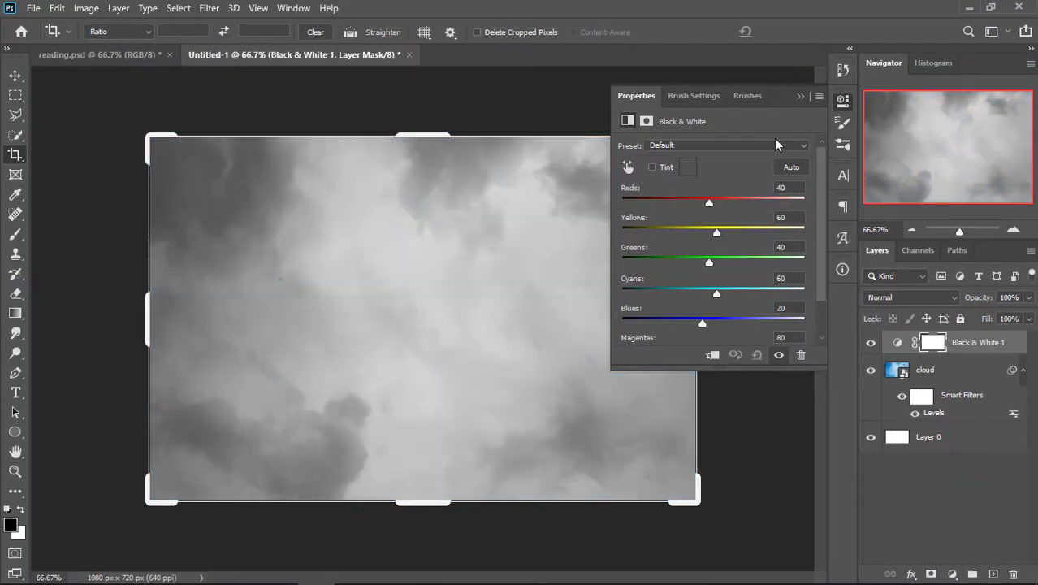
pyautogui.click(711, 353)
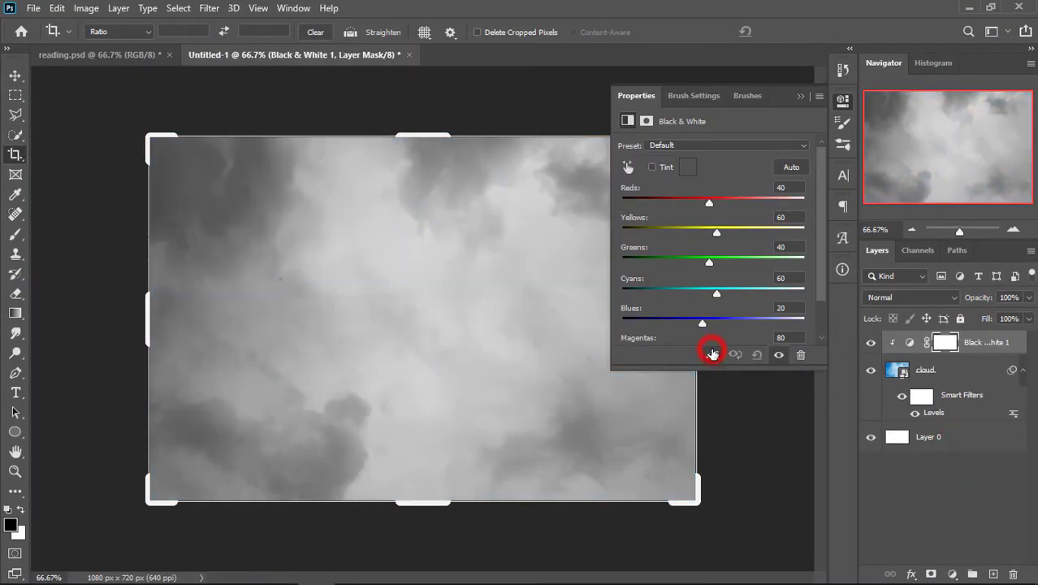
pyautogui.click(800, 97)
# Cancel a new crop and return to the Move tool.
pyautogui.click(781, 262)
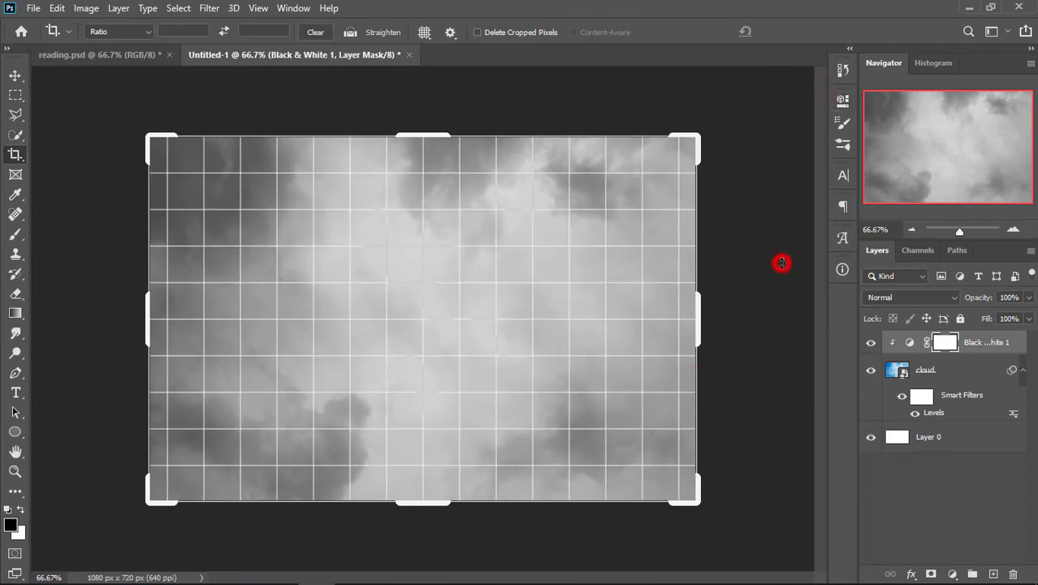
pyautogui.click(770, 33)
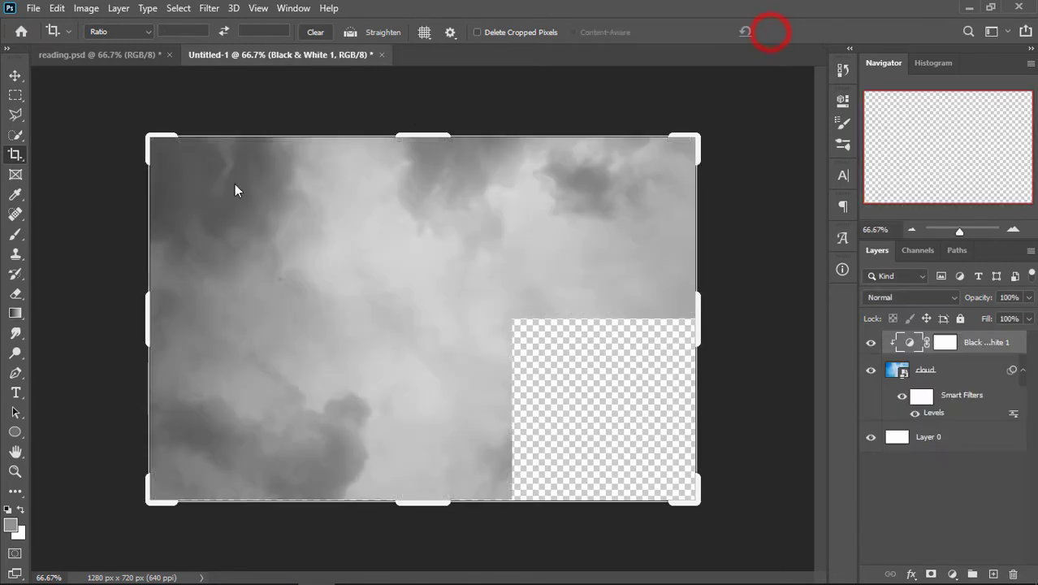
pyautogui.click(14, 76)
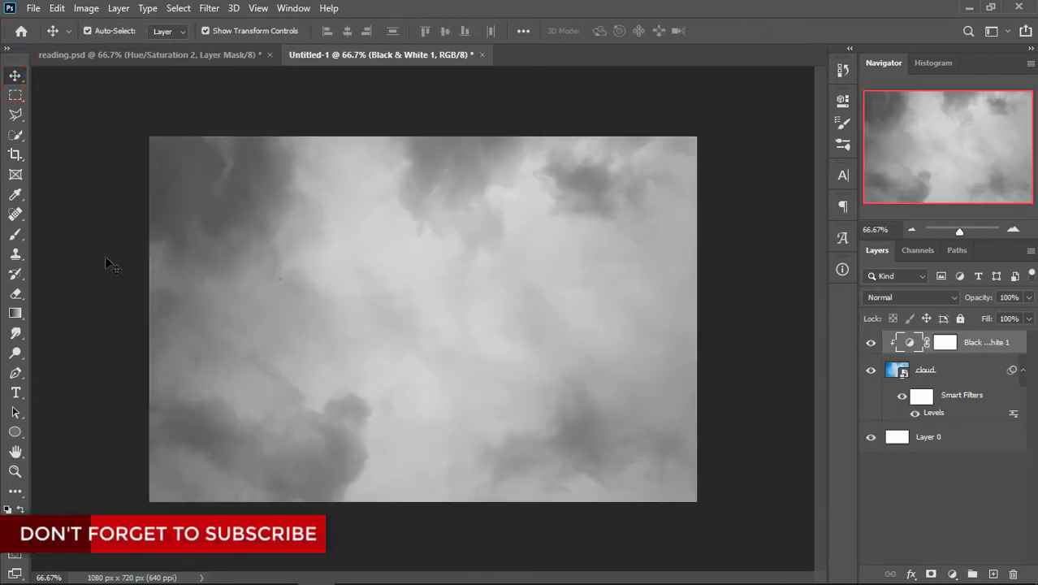
pyautogui.click(32, 7)
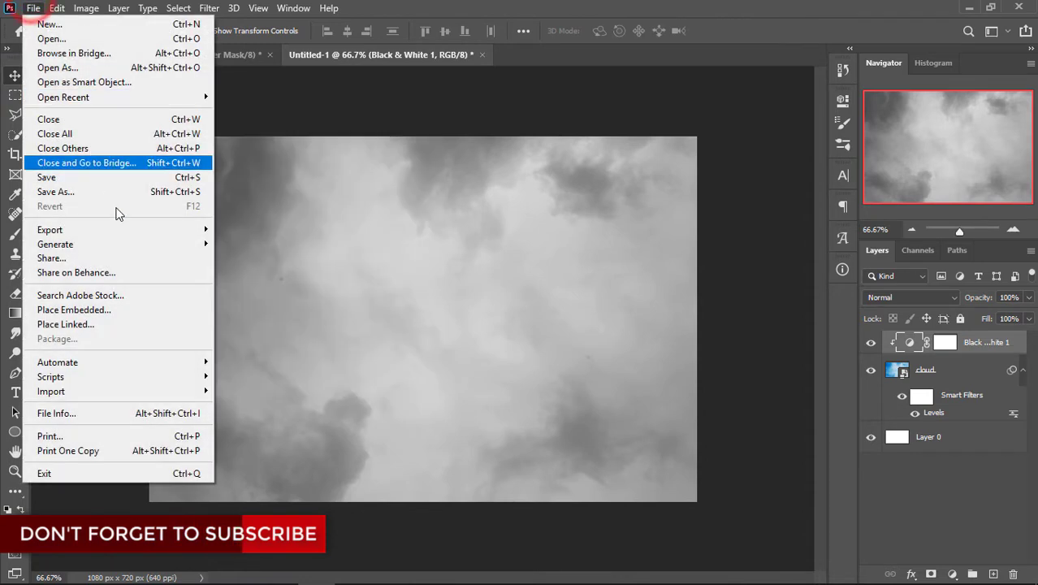
# Place the umbrella1 image as an embedded layer over the clouds.
pyautogui.click(155, 313)
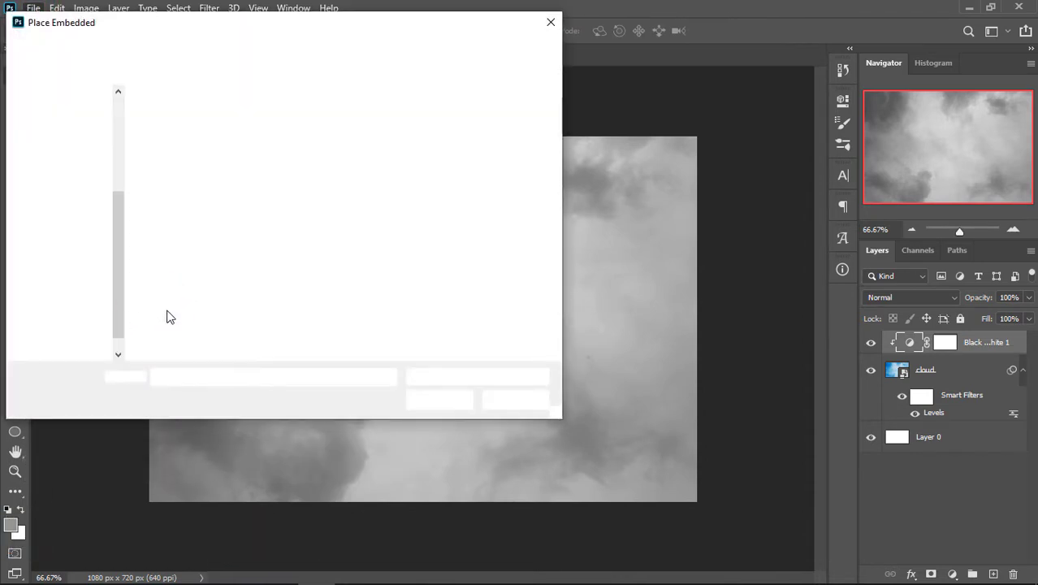
pyautogui.click(177, 315)
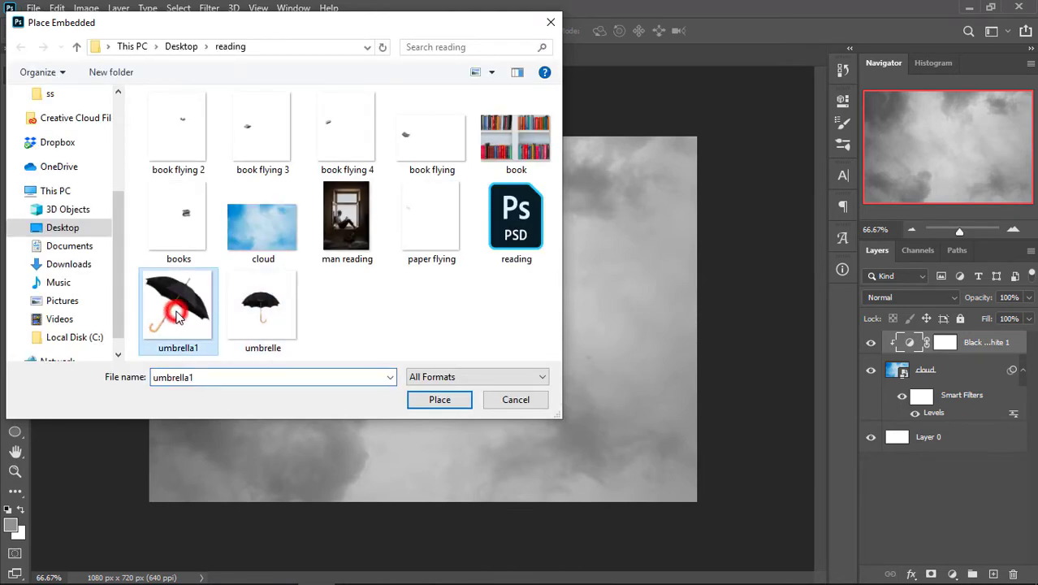
pyautogui.click(455, 399)
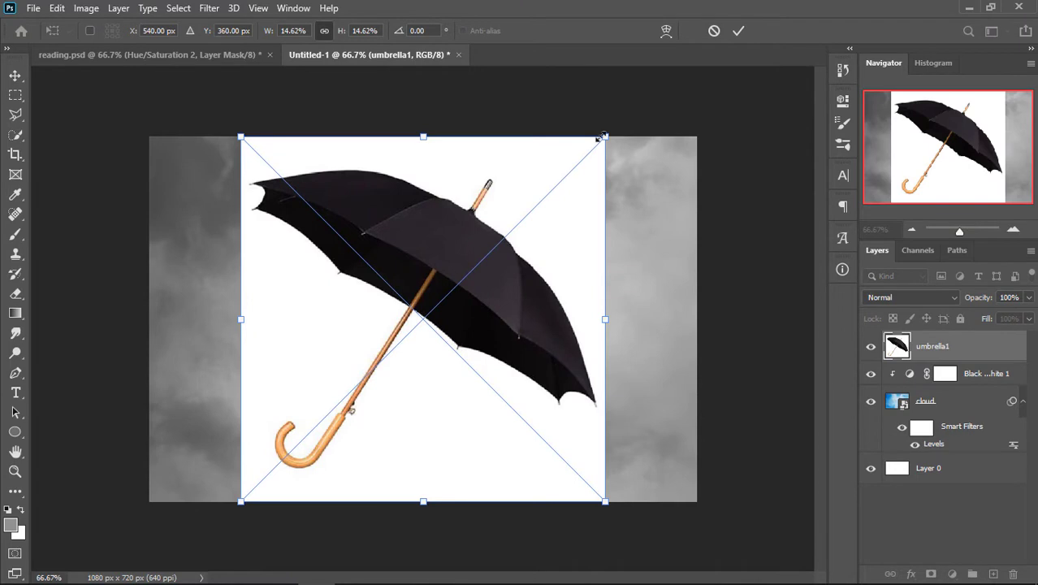
# Shrink the umbrella to about 9% and rotate it about 142° to hang upside down.
pyautogui.moveTo(602, 136); pyautogui.dragTo(505, 225)
pyautogui.moveTo(443, 321); pyautogui.dragTo(465, 283)
pyautogui.moveTo(540, 202)
pyautogui.mouseDown()
pyautogui.moveTo(479, 398)
pyautogui.moveTo(375, 405)
pyautogui.mouseUp()
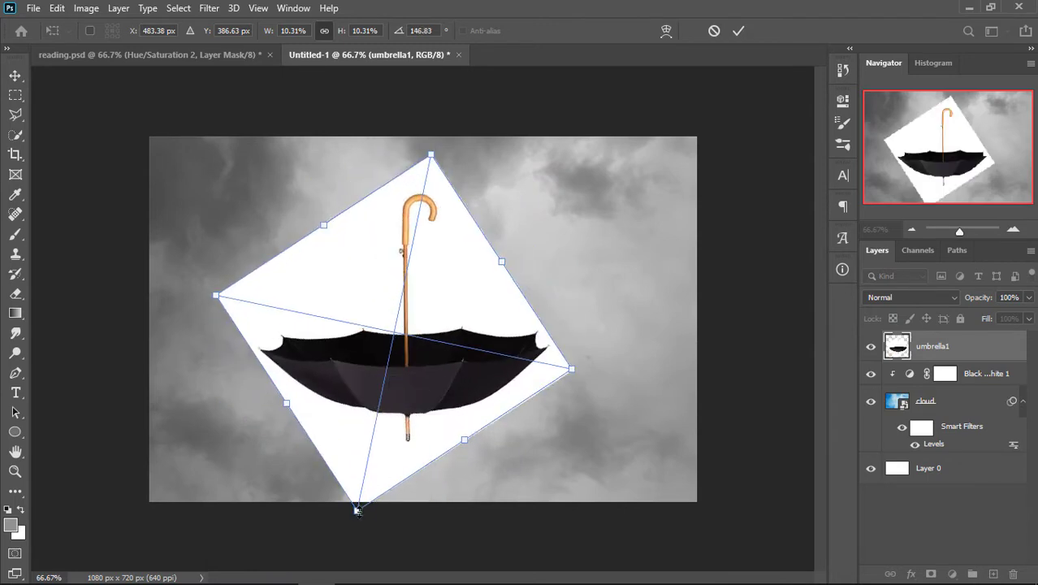
pyautogui.moveTo(357, 510); pyautogui.dragTo(362, 480)
pyautogui.moveTo(603, 403); pyautogui.dragTo(607, 383)
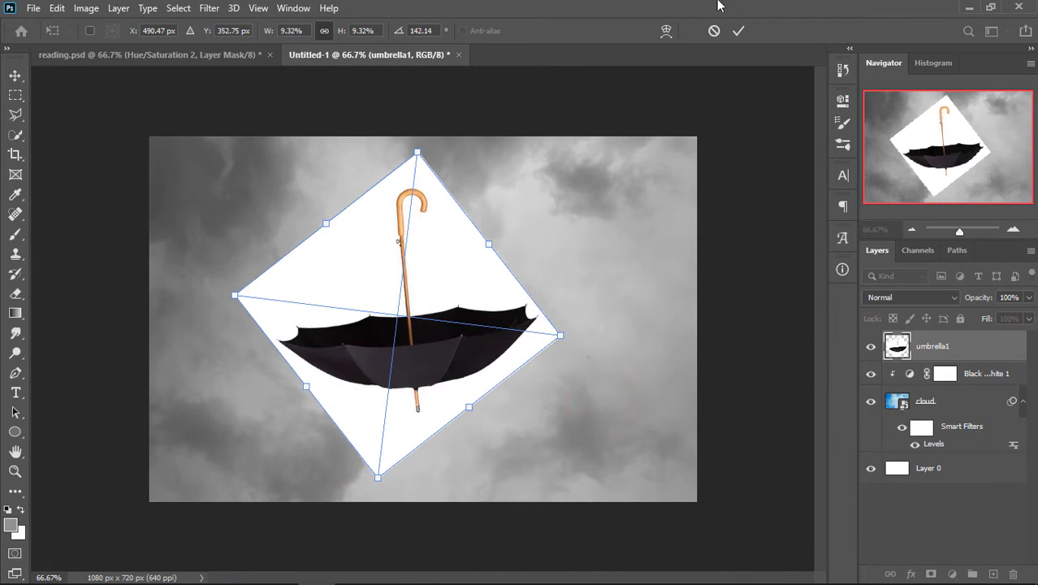
pyautogui.click(737, 30)
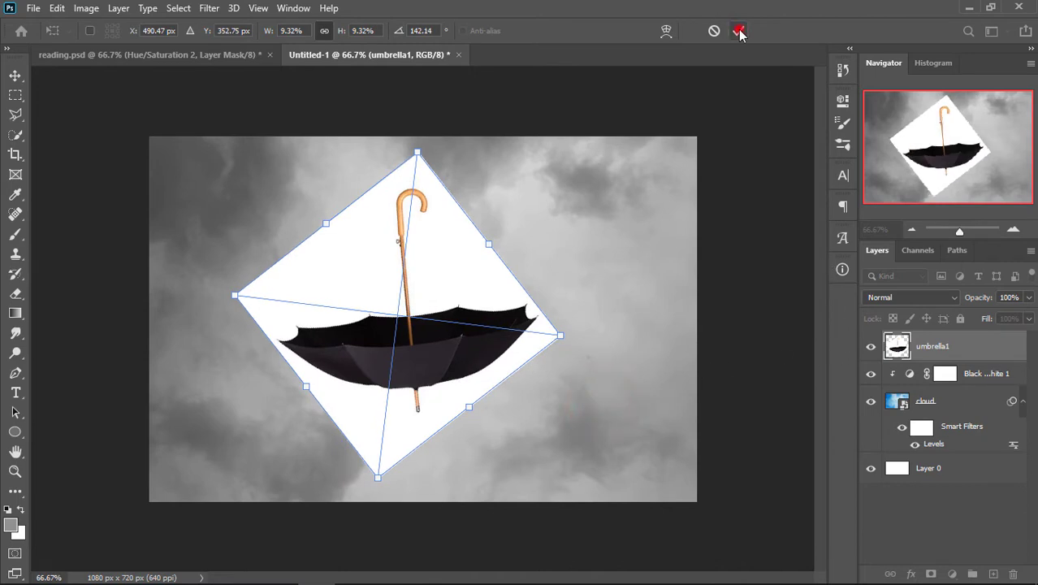
pyautogui.click(918, 298)
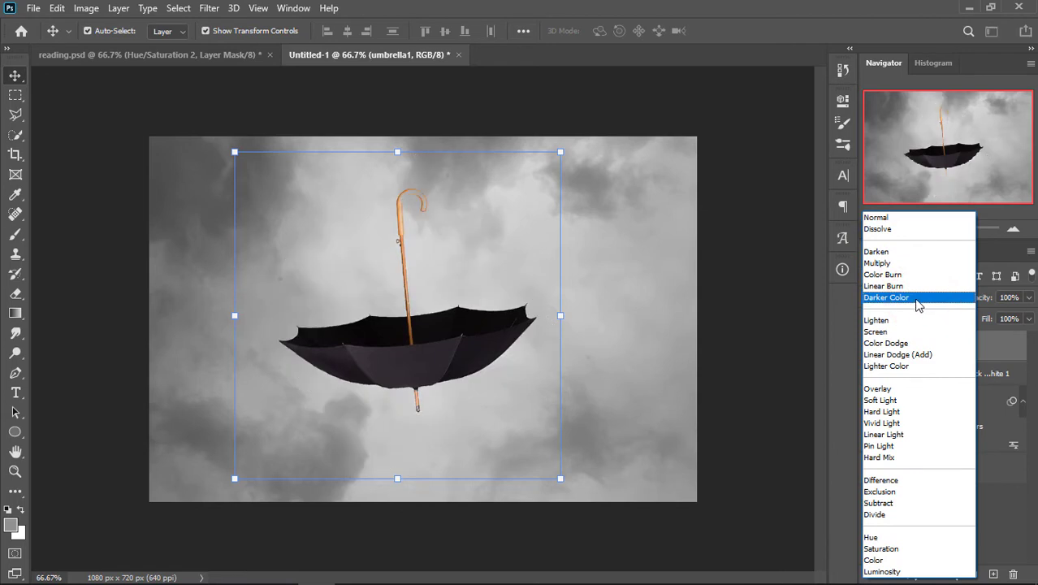
# Set the umbrella1 layer's blend mode to Darker Color and fit the canvas.
pyautogui.click(894, 298)
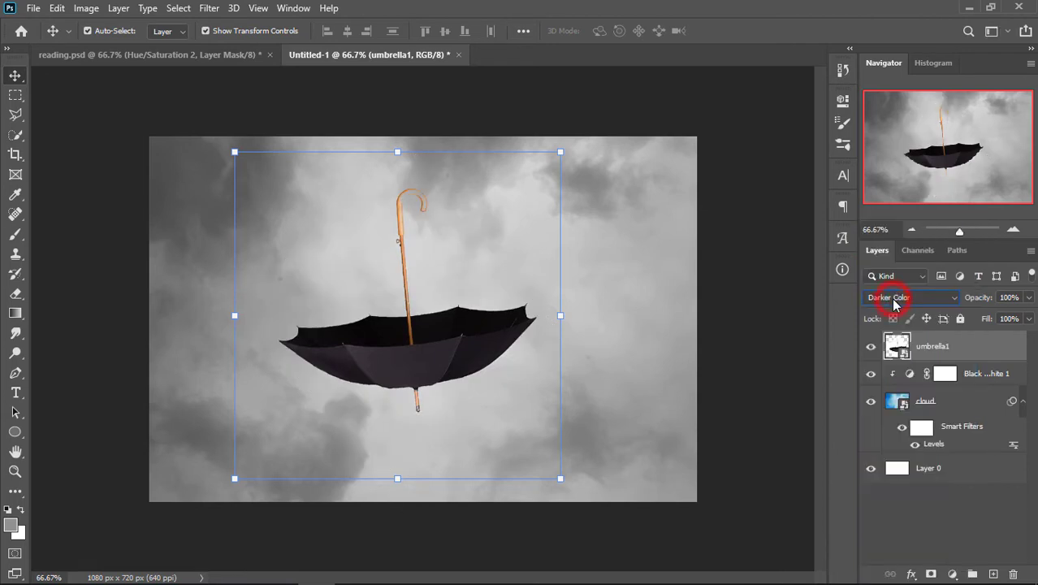
pyautogui.hotkey('ctrl', '0')
pyautogui.hotkey('ctrl', 't')
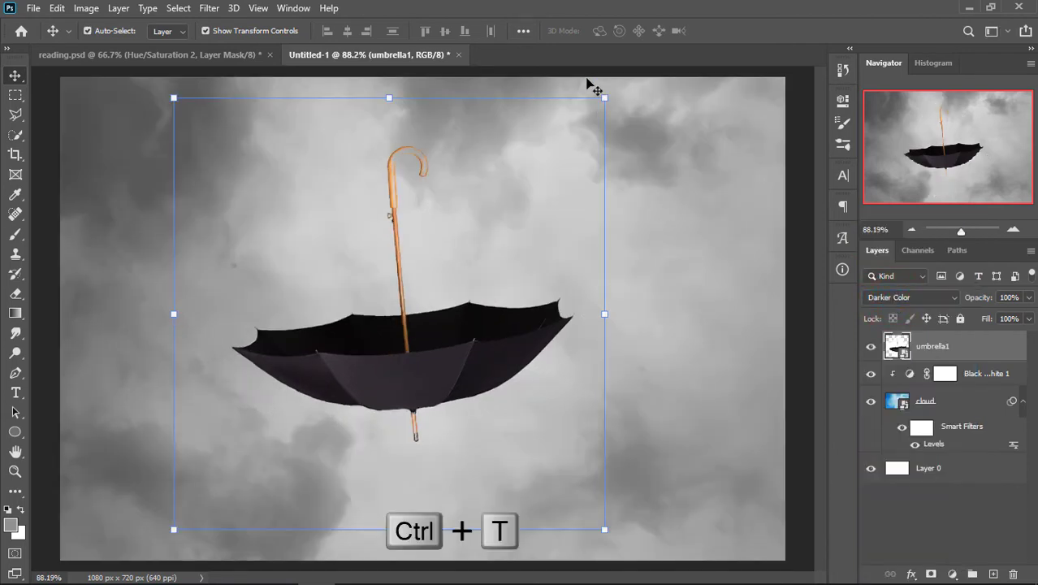
# Rotate the umbrella to 135°, shrink it to about 7.9% and centre it on the clouds.
pyautogui.moveTo(605, 97); pyautogui.dragTo(580, 109)
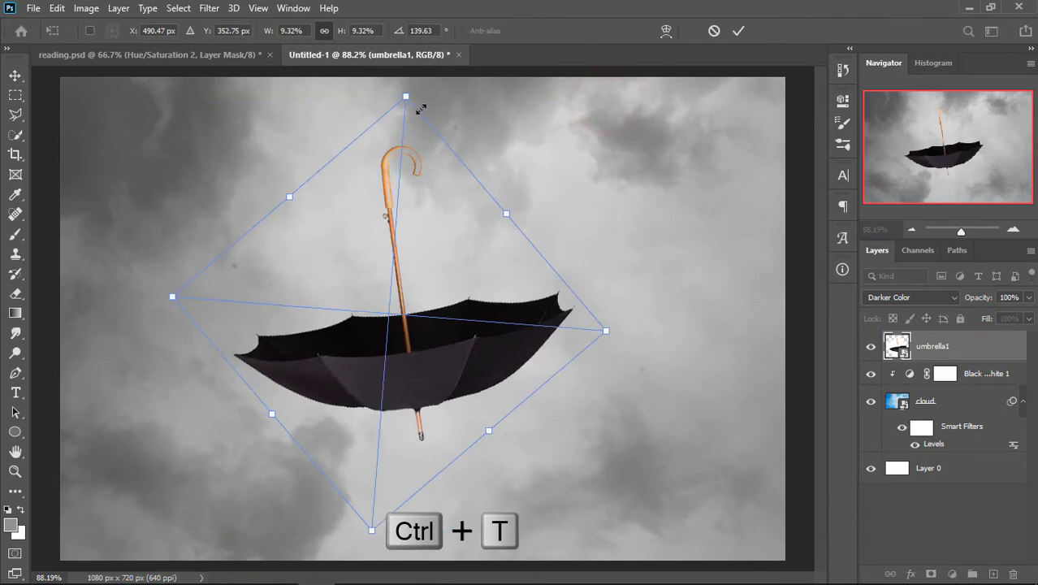
pyautogui.moveTo(406, 96); pyautogui.dragTo(402, 147)
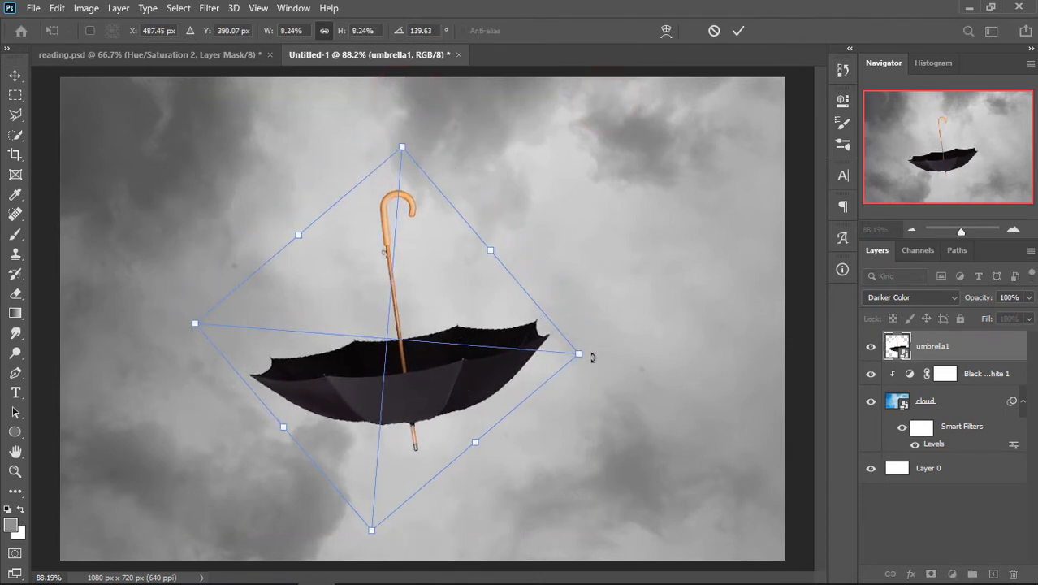
pyautogui.moveTo(592, 357); pyautogui.dragTo(593, 347)
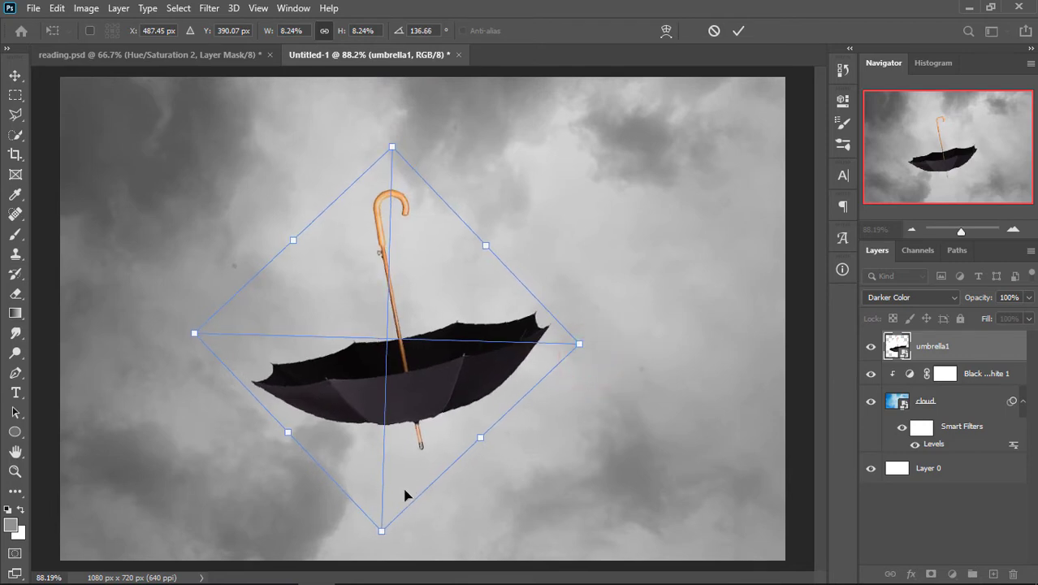
pyautogui.hotkey('ctrl', '-')
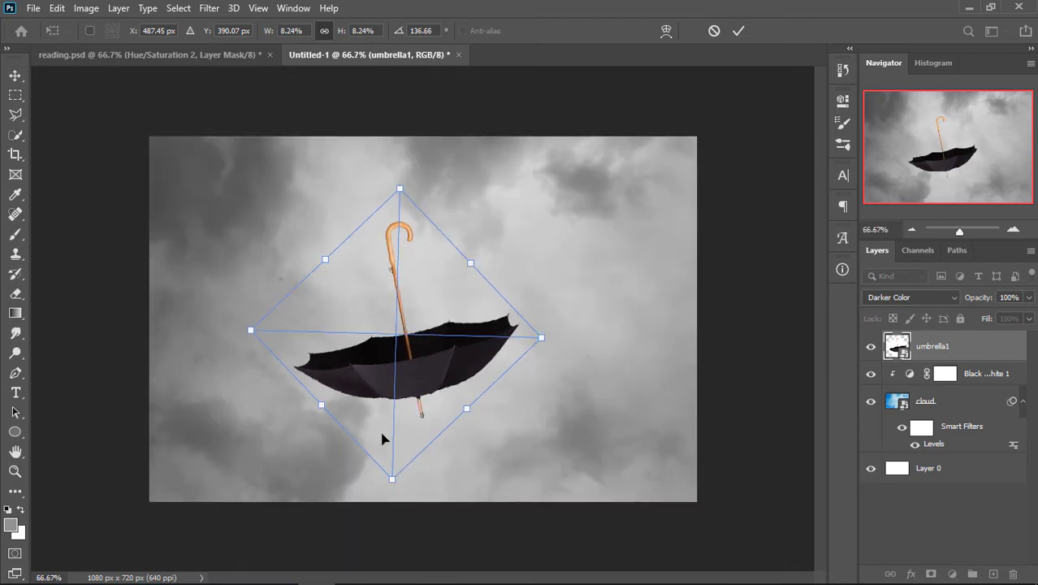
pyautogui.moveTo(389, 480); pyautogui.dragTo(395, 467)
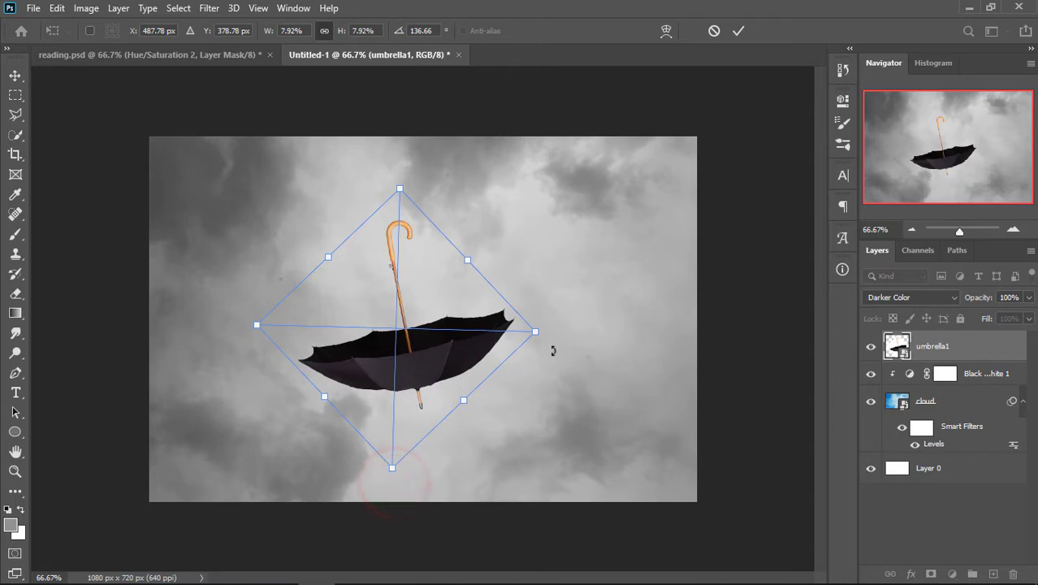
pyautogui.moveTo(552, 348); pyautogui.dragTo(555, 348)
pyautogui.moveTo(401, 394); pyautogui.dragTo(405, 402)
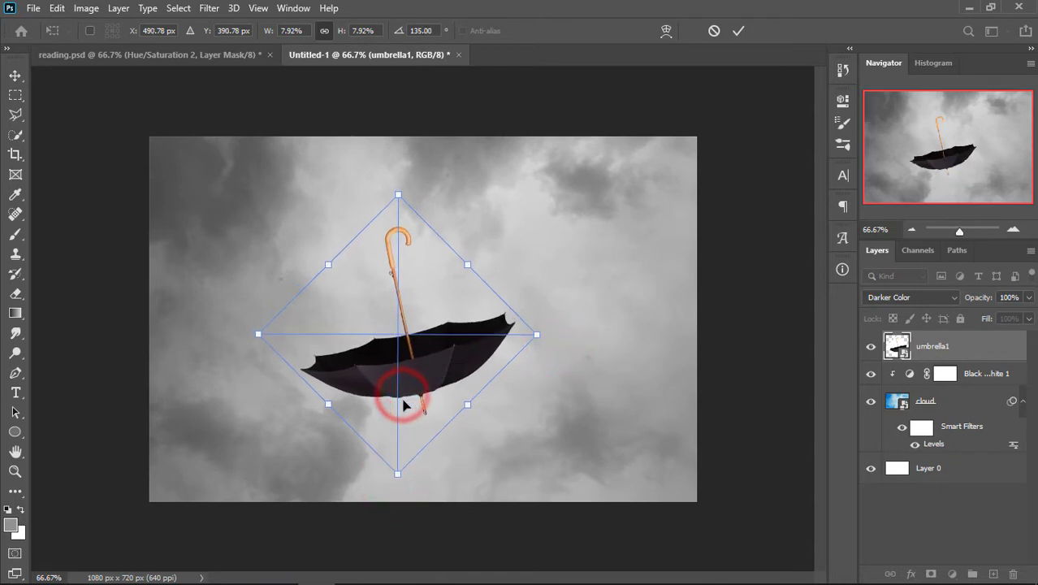
pyautogui.click(738, 33)
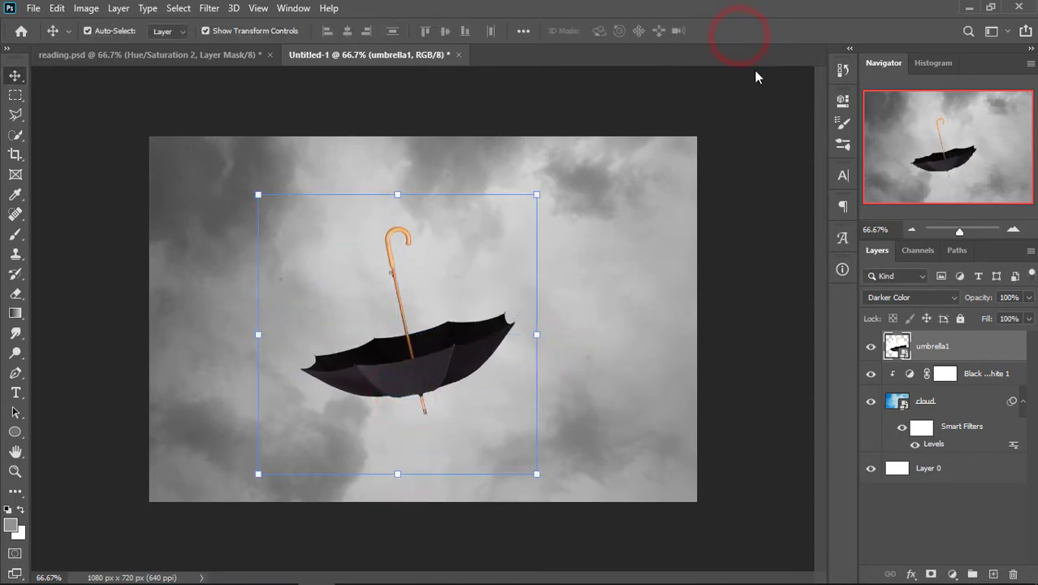
# Add a Hue/Saturation adjustment clipped to umbrella1 with saturation -54 and lightness -8.
pyautogui.click(954, 575)
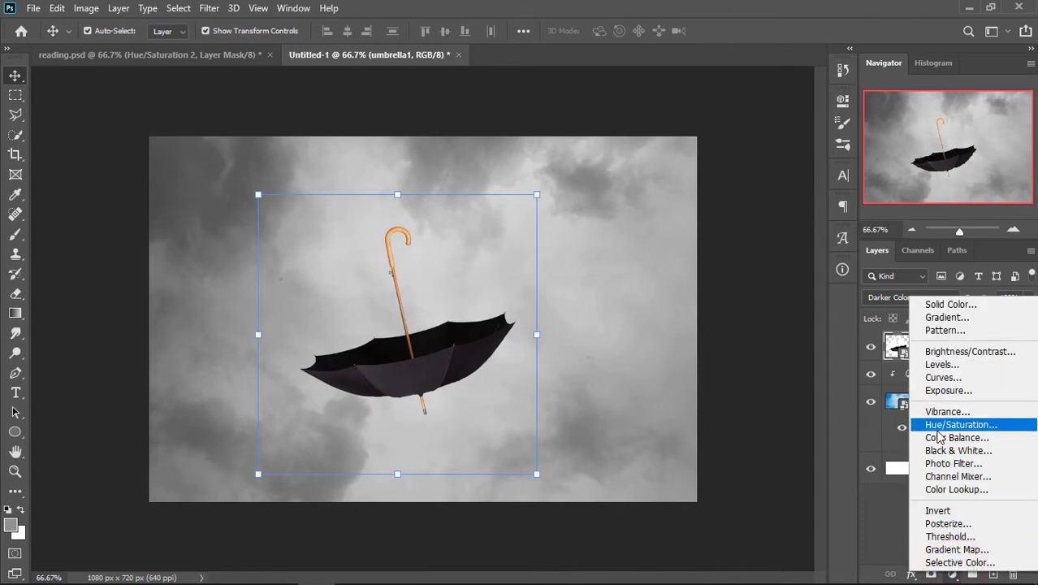
pyautogui.click(938, 435)
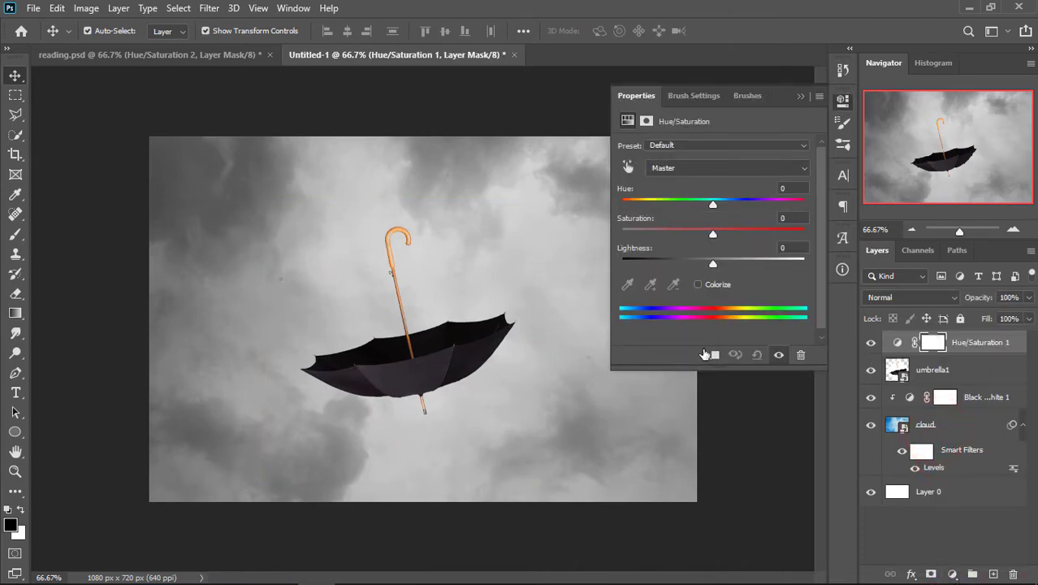
pyautogui.click(711, 356)
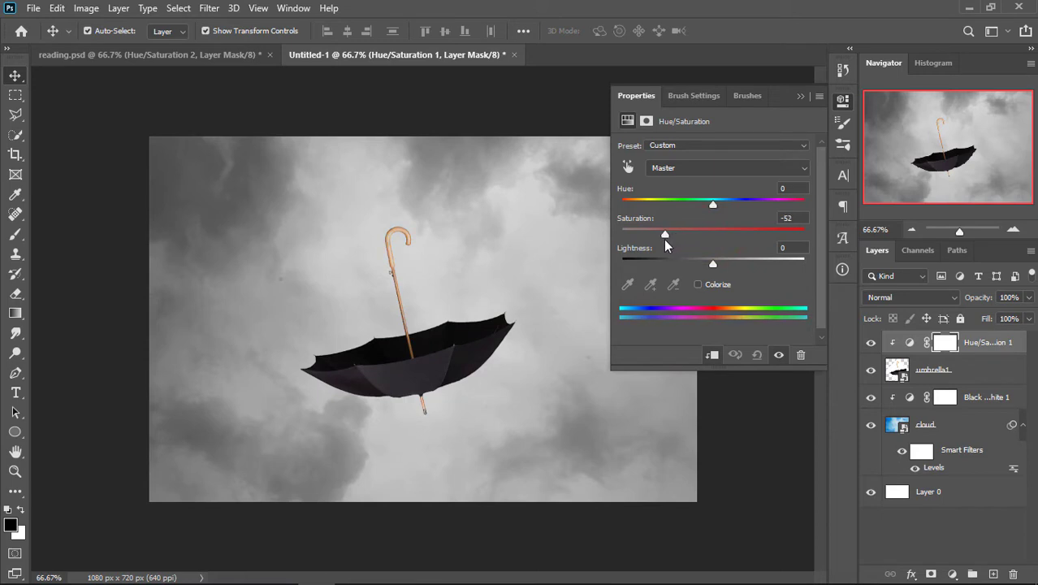
pyautogui.moveTo(713, 266); pyautogui.dragTo(705, 265)
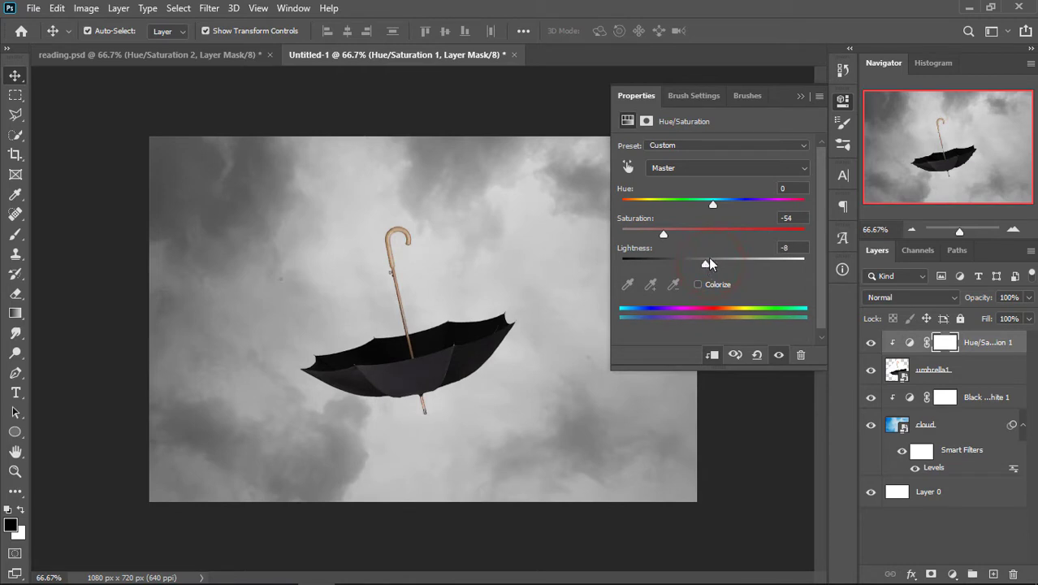
pyautogui.click(800, 97)
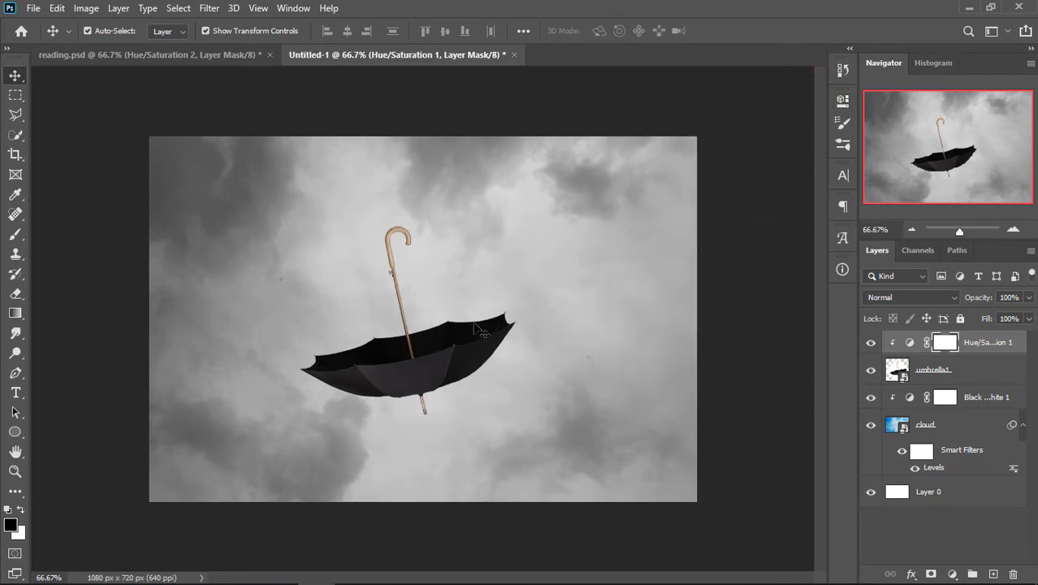
# Enlarge umbrella1 to 8.76%, rotate it to about 137° and nudge it up-left.
pyautogui.click(949, 375)
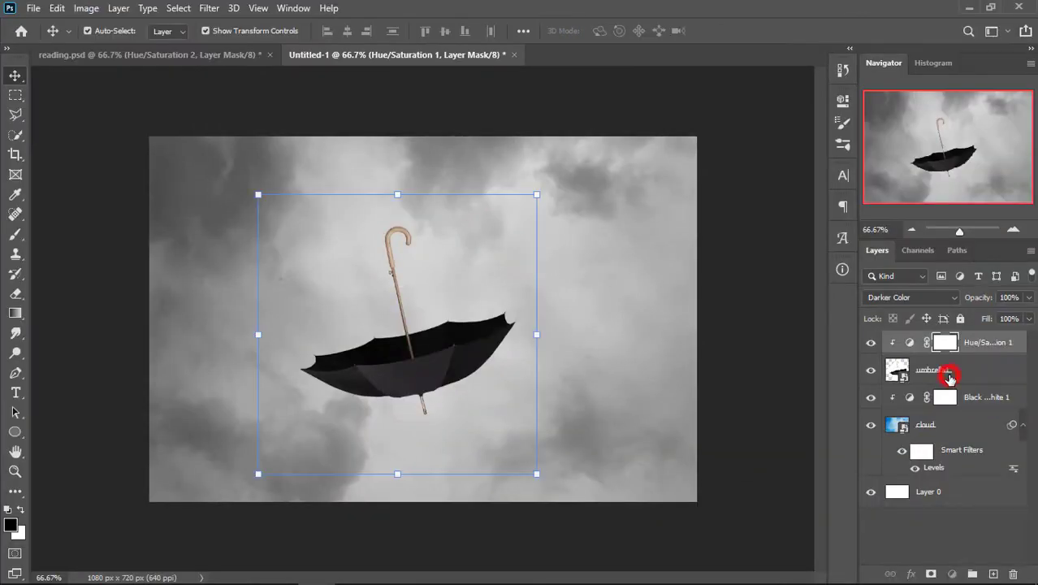
pyautogui.hotkey('ctrl', 't')
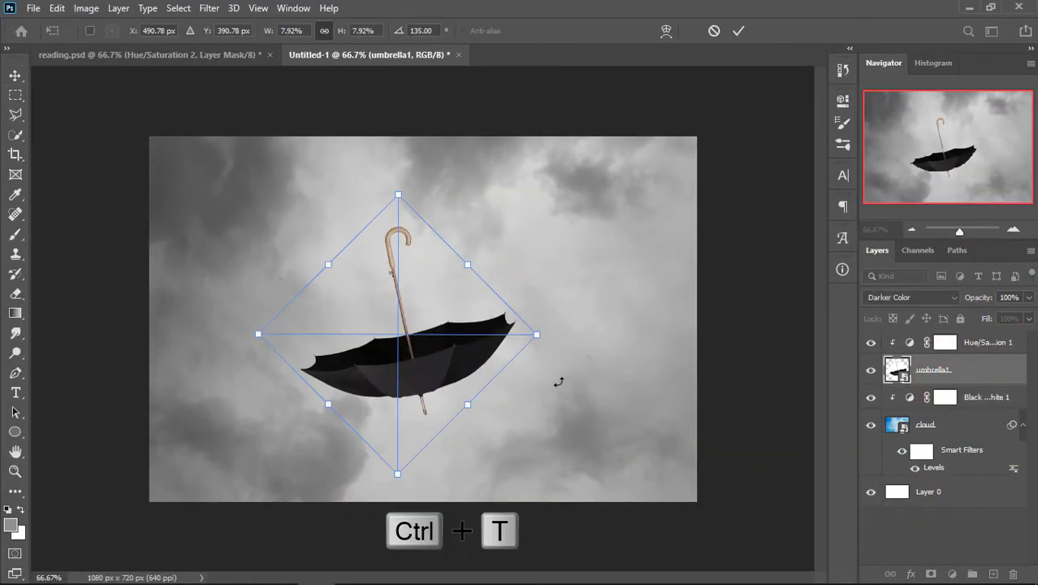
pyautogui.moveTo(468, 404)
pyautogui.mouseDown()
pyautogui.moveTo(482, 419)
pyautogui.moveTo(457, 387)
pyautogui.mouseUp()
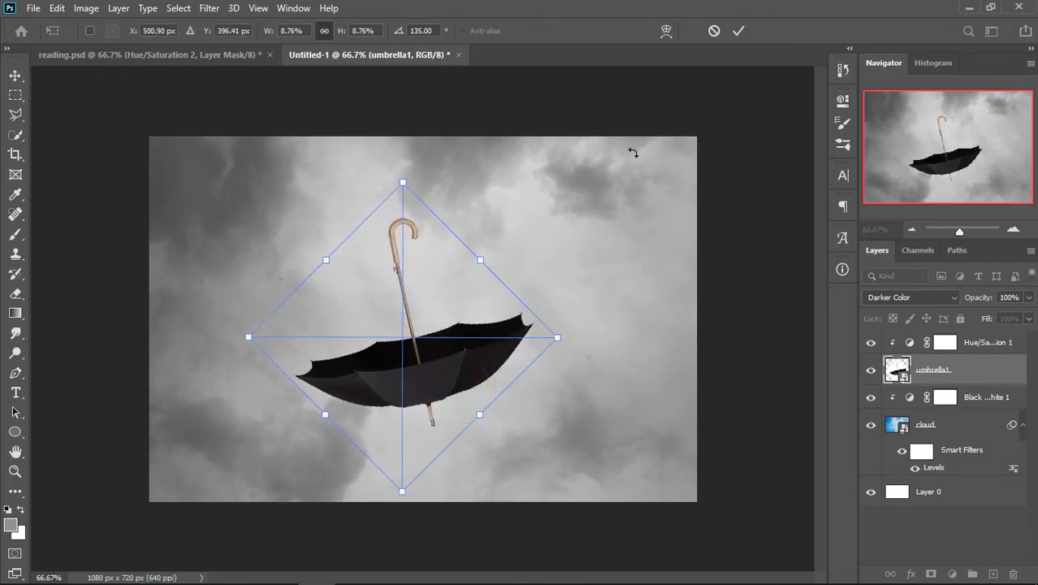
pyautogui.moveTo(592, 300); pyautogui.dragTo(588, 308)
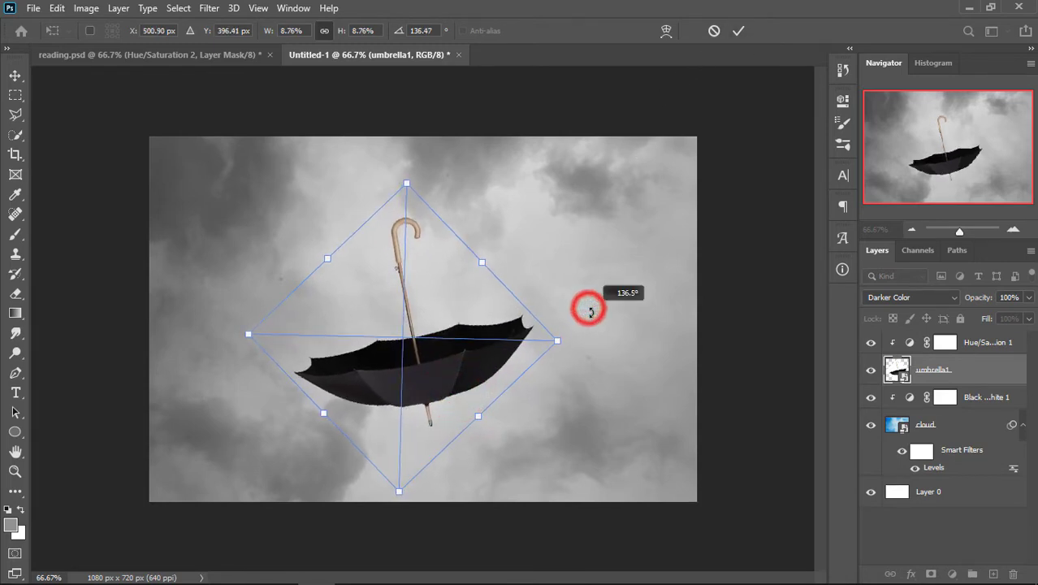
pyautogui.moveTo(470, 352); pyautogui.dragTo(466, 347)
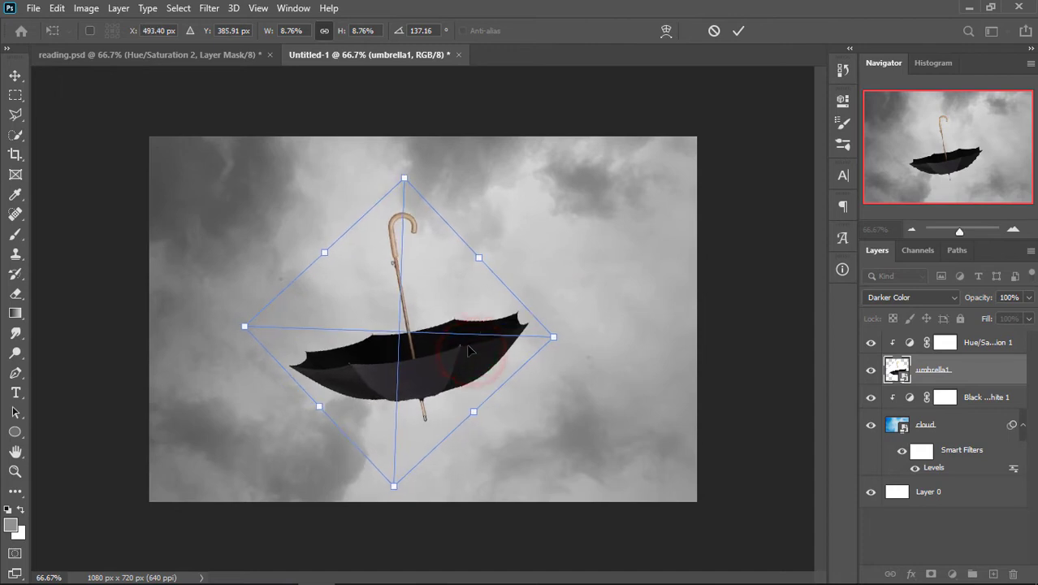
pyautogui.click(739, 31)
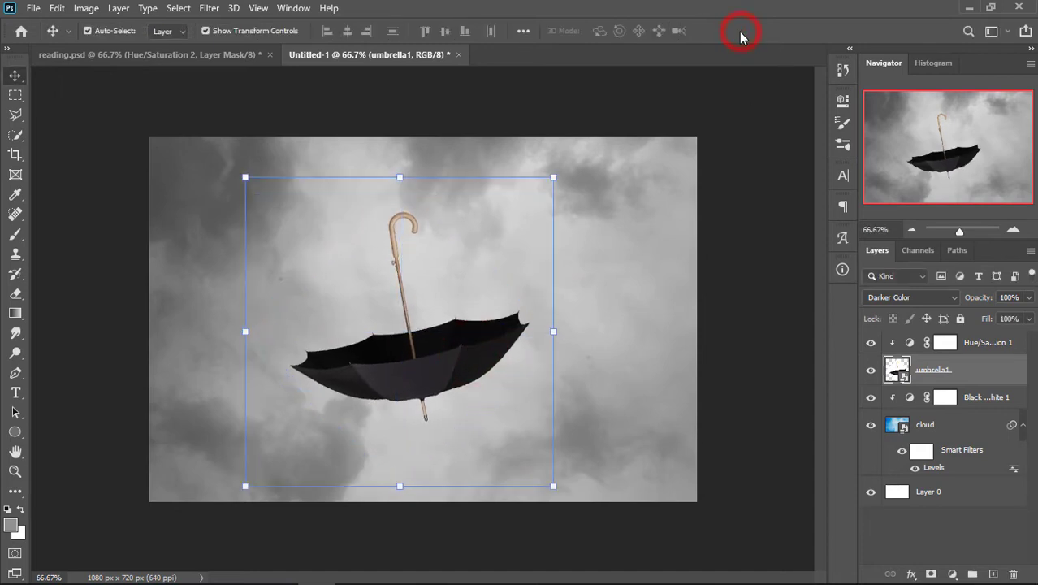
pyautogui.click(764, 170)
# Open 'man reading' from the Desktop\reading folder as a separate document.
pyautogui.click(33, 8)
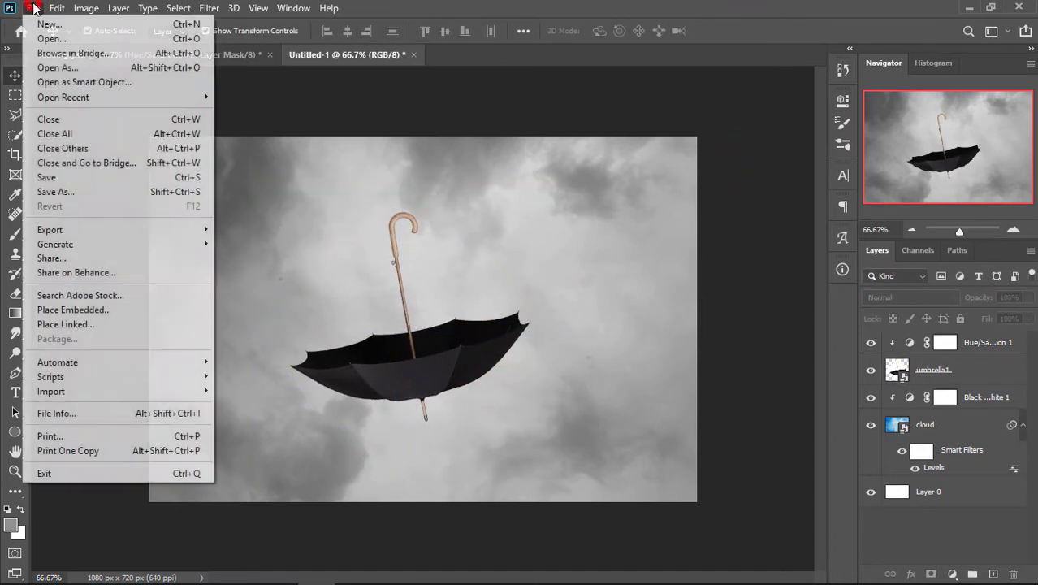
pyautogui.click(71, 37)
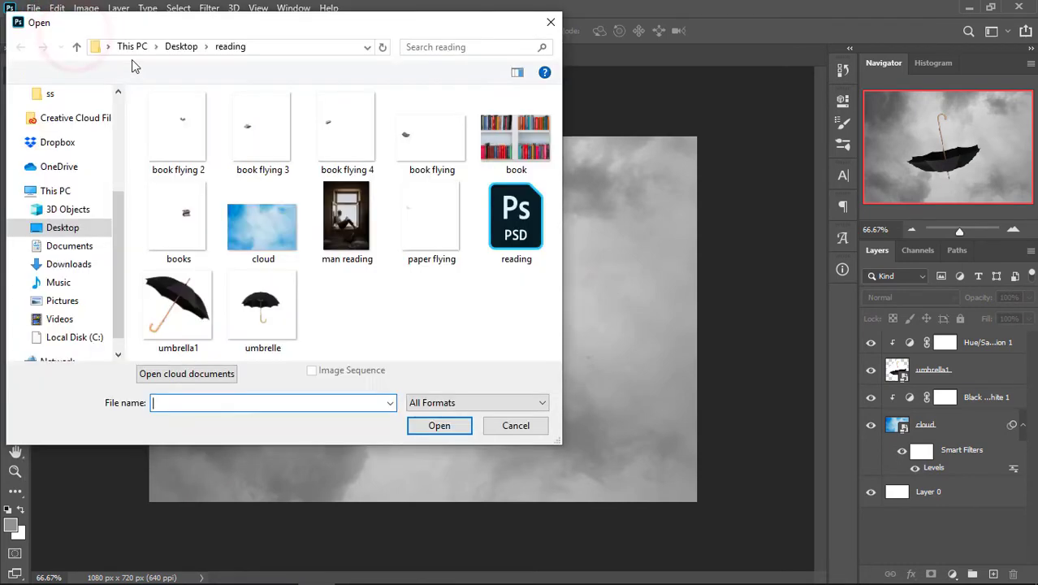
pyautogui.click(349, 217)
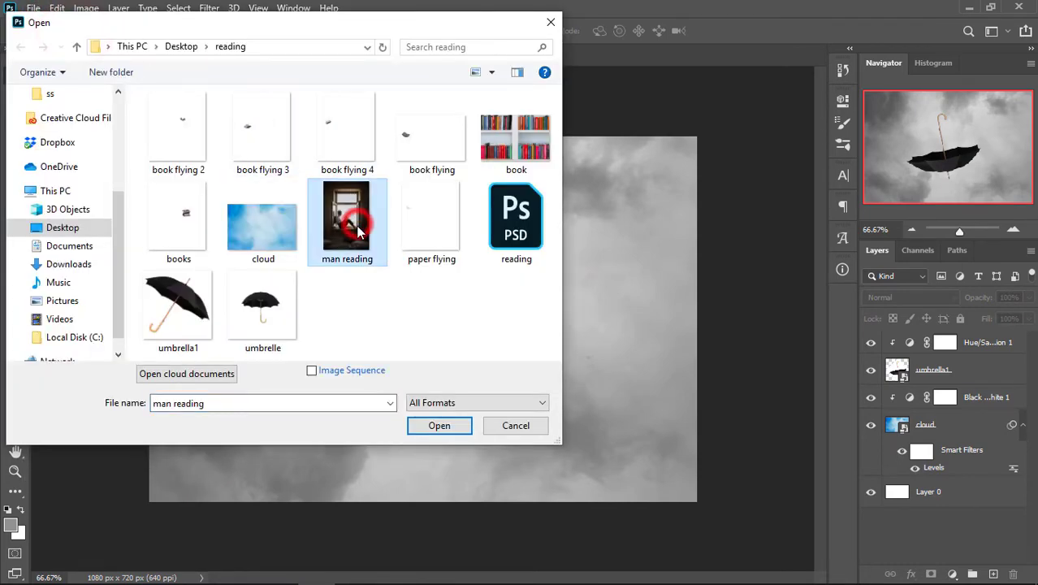
pyautogui.click(452, 425)
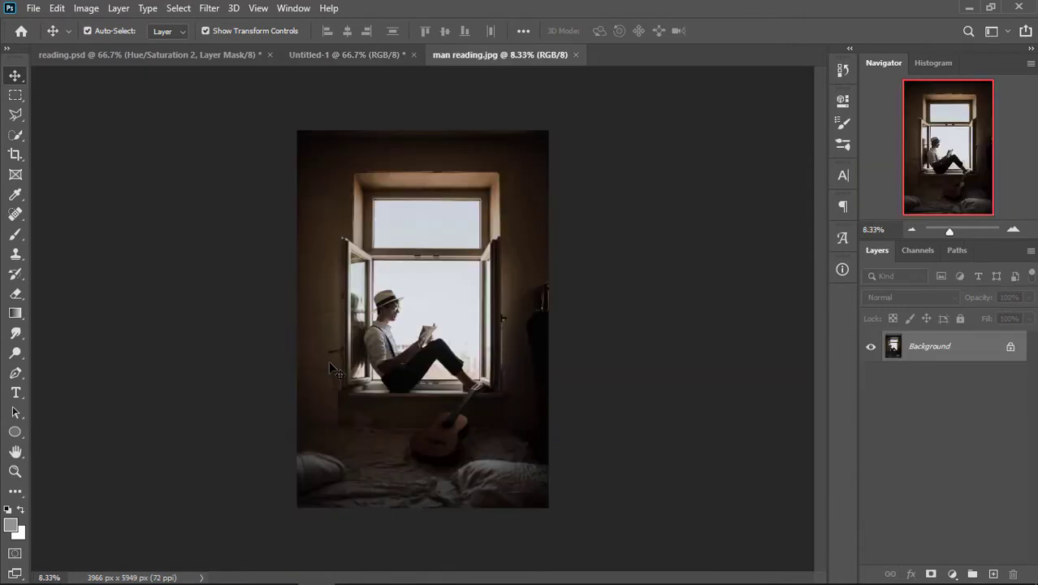
# With the Pen tool in Path mode, zoom in on the man and place the first anchor at his arm.
pyautogui.click(14, 376)
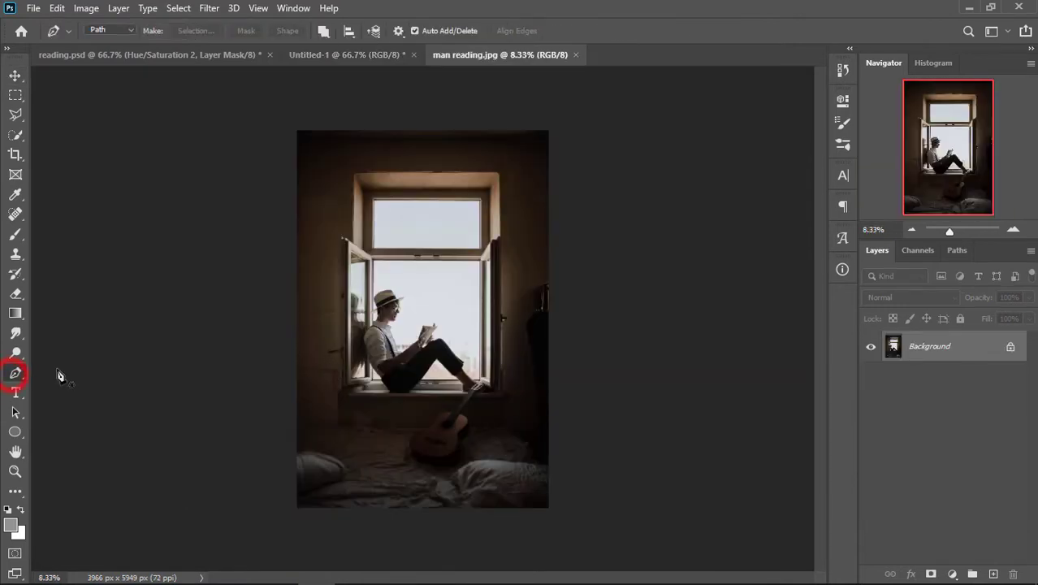
pyautogui.hotkey('ctrl', '+')
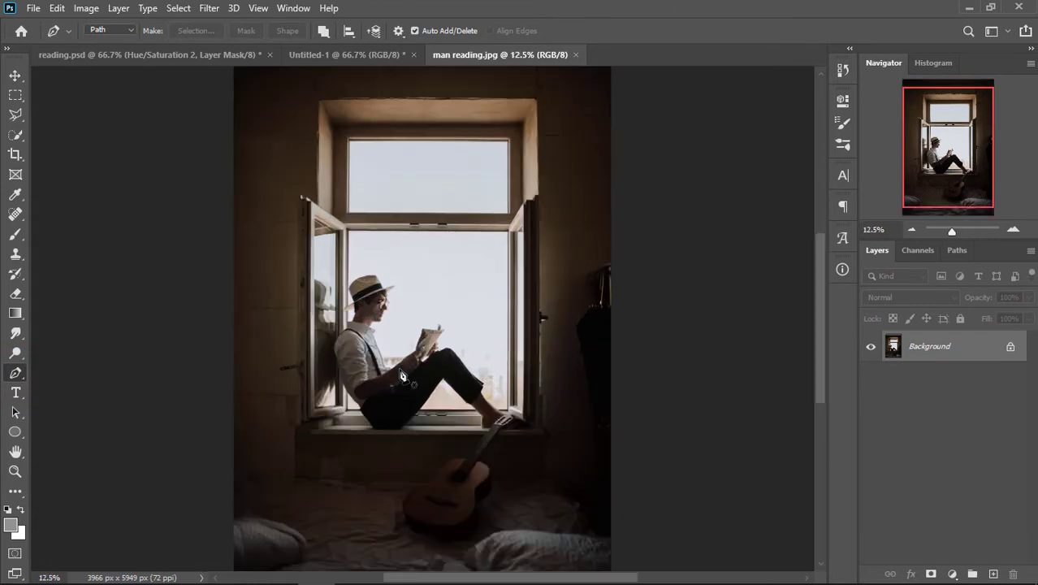
pyautogui.hotkey('ctrl', '+')
pyautogui.hotkey('ctrl', '+')
pyautogui.hotkey('ctrl', '+')
pyautogui.hotkey('ctrl', '+')
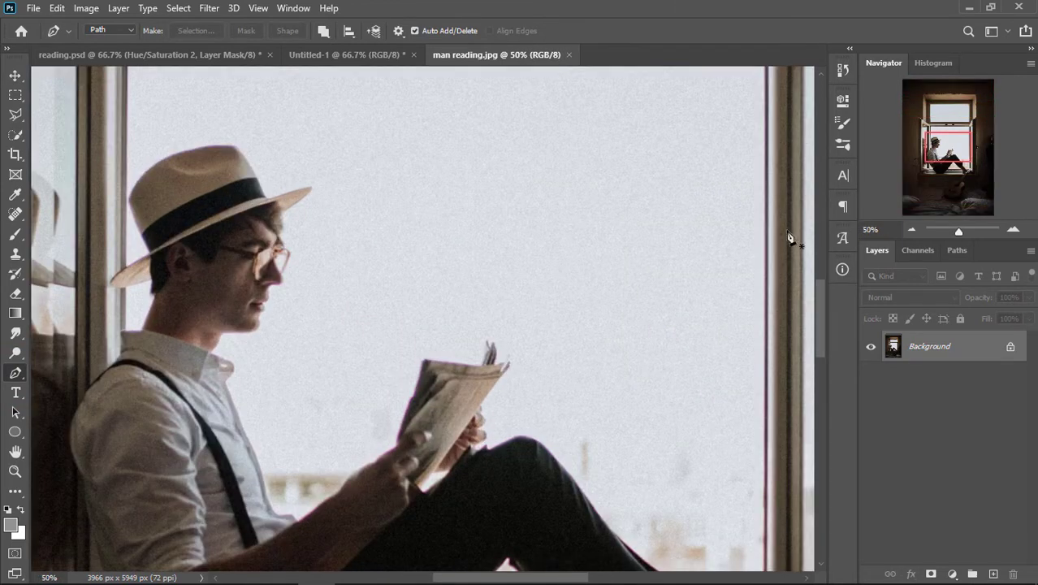
pyautogui.moveTo(821, 307); pyautogui.dragTo(820, 362)
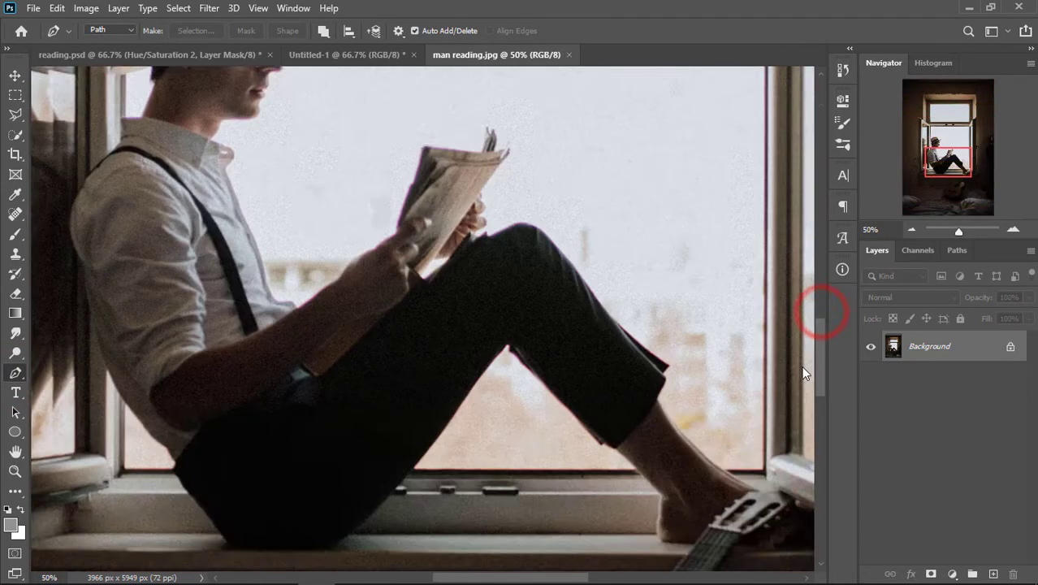
pyautogui.moveTo(499, 578); pyautogui.dragTo(491, 578)
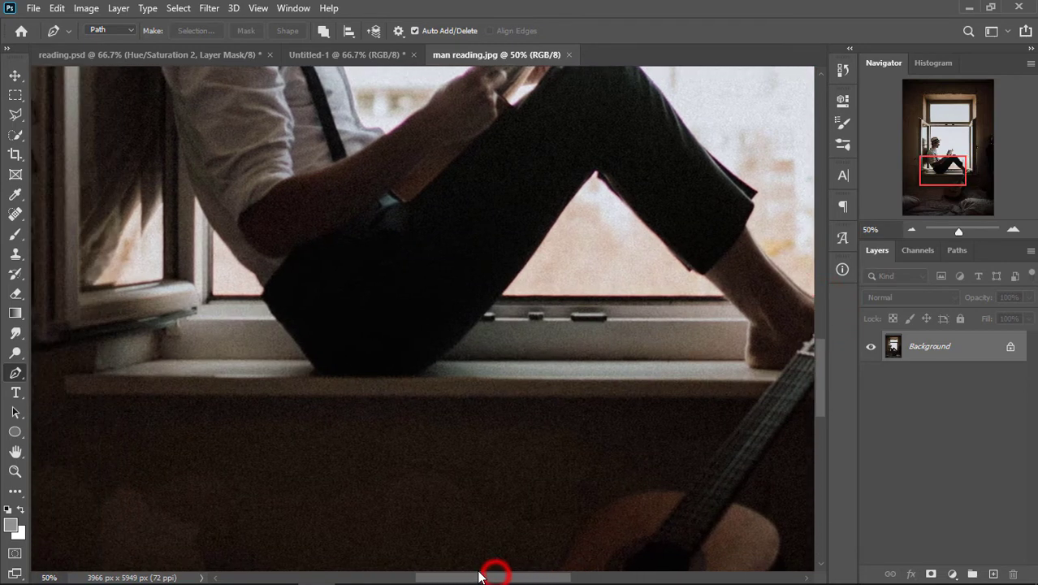
pyautogui.hotkey('ctrl', '+')
pyautogui.hotkey('ctrl', '+')
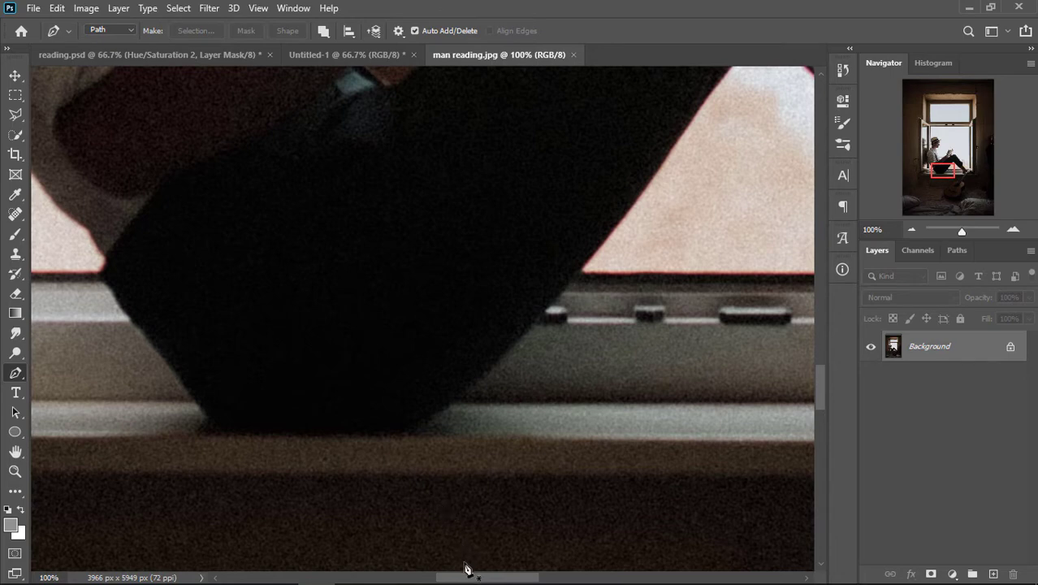
pyautogui.moveTo(453, 579); pyautogui.dragTo(422, 579)
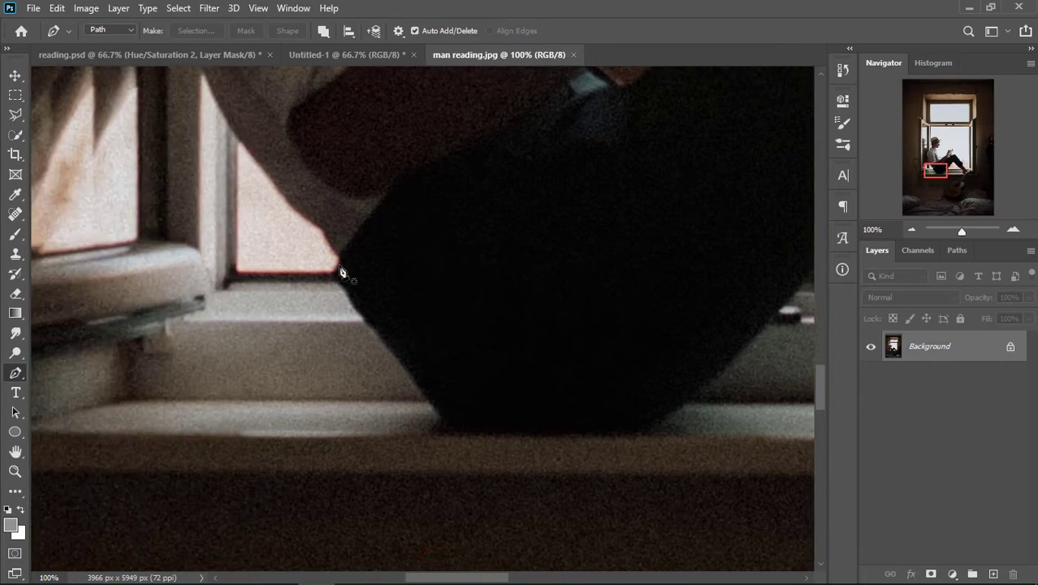
pyautogui.click(336, 257)
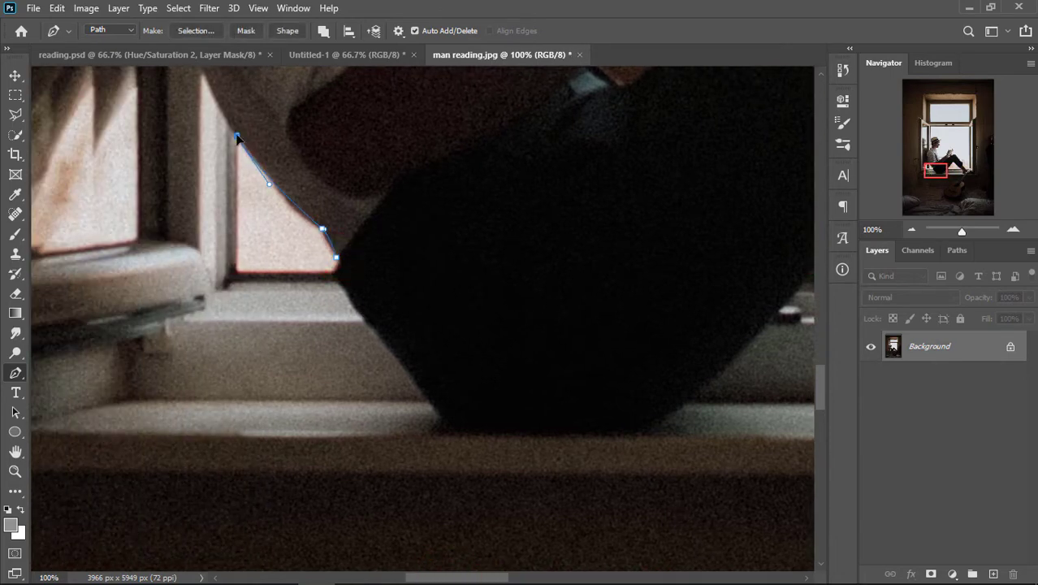
# Trace the path up the arm and shoulder to the hat brim tip.
pyautogui.scroll(5, 237, 138)
pyautogui.click(171, 241)
pyautogui.click(153, 176)
pyautogui.scroll(3, 153, 176)
pyautogui.click(162, 192)
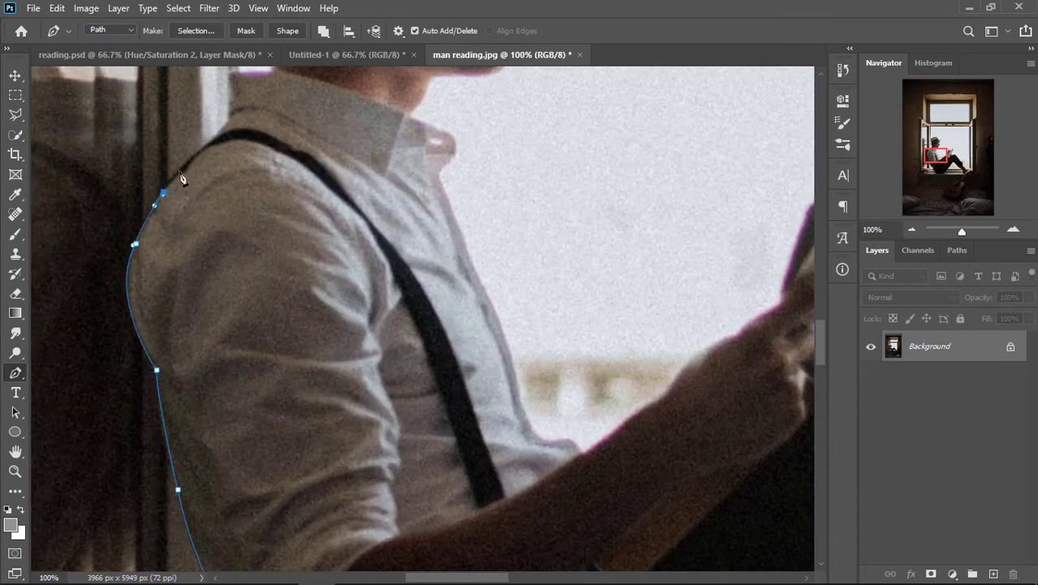
pyautogui.scroll(2, 230, 77)
pyautogui.click(290, 220)
pyautogui.moveTo(210, 231); pyautogui.dragTo(194, 209)
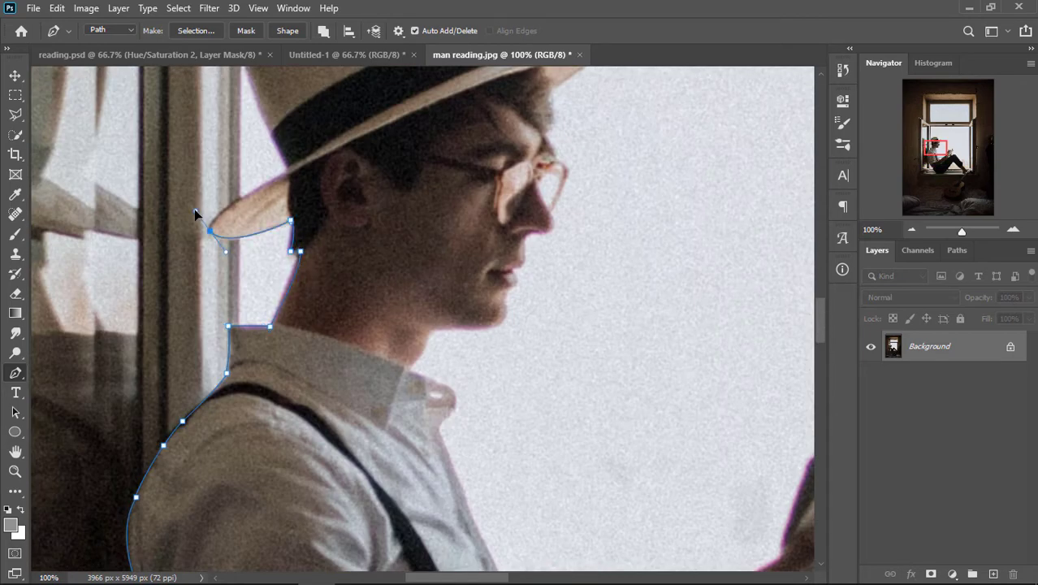
# Trace around the hat's side and crown to the far brim tip.
pyautogui.click(287, 171)
pyautogui.scroll(5, 286, 180)
pyautogui.click(244, 259)
pyautogui.click(319, 177)
pyautogui.click(459, 153)
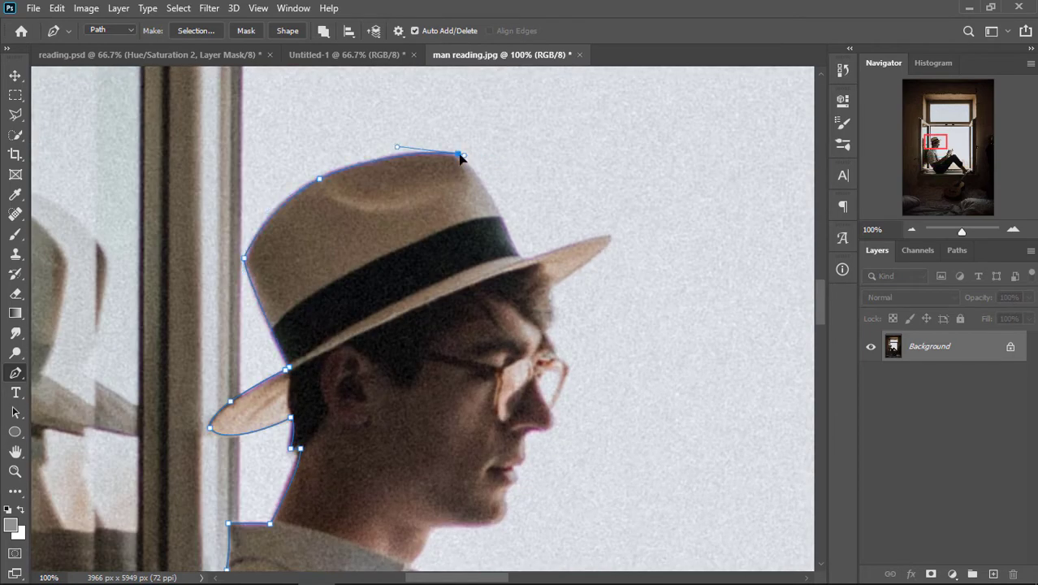
pyautogui.click(518, 257)
pyautogui.moveTo(611, 240); pyautogui.dragTo(557, 283)
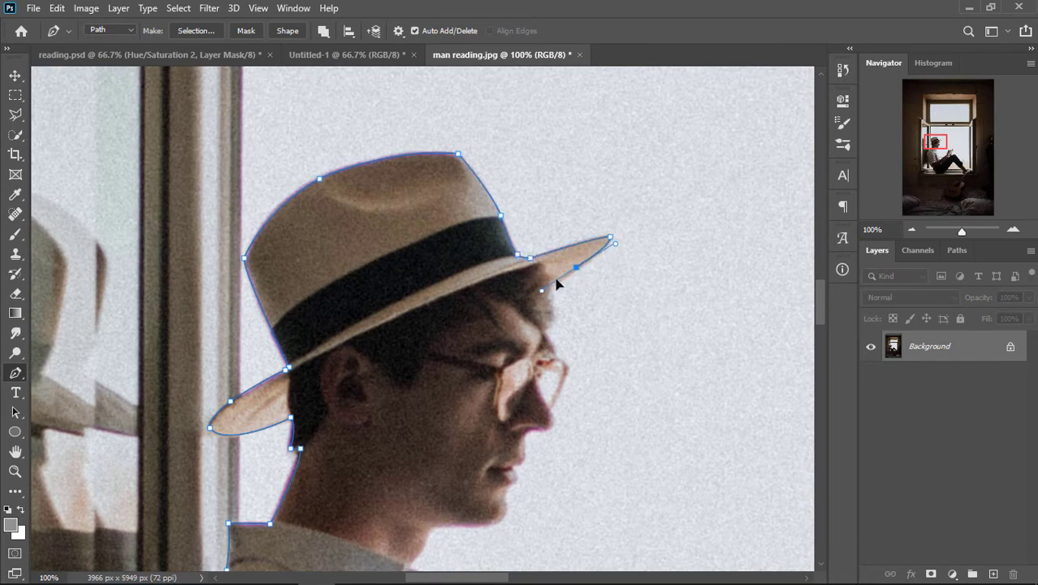
# Trace down the glasses, nose, lips, chin and neck to the collar.
pyautogui.click(541, 333)
pyautogui.click(557, 357)
pyautogui.click(541, 431)
pyautogui.click(522, 436)
pyautogui.click(522, 462)
pyautogui.click(513, 467)
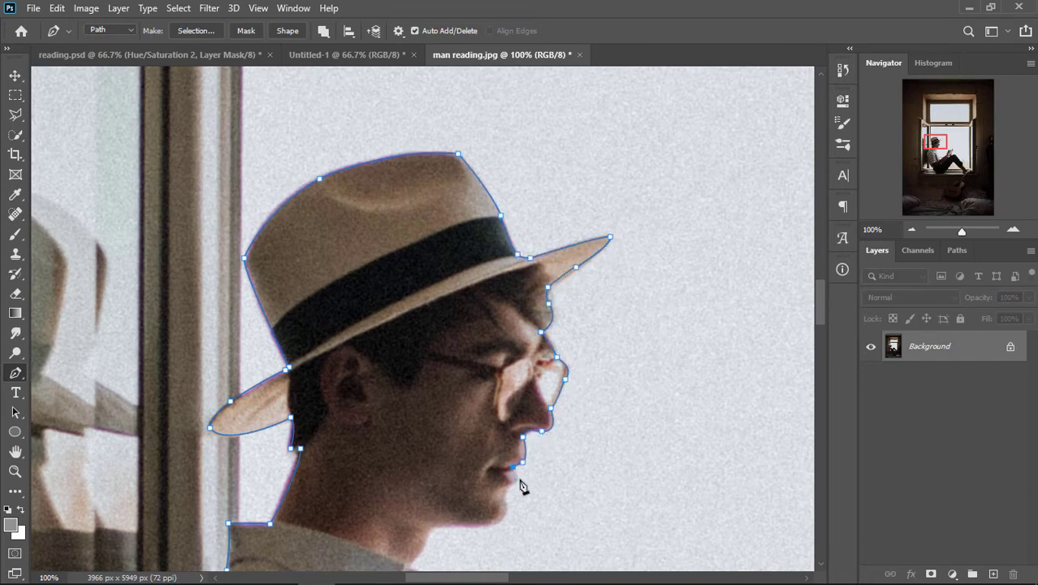
pyautogui.click(488, 524)
pyautogui.click(429, 526)
# Trace along the collar and shirt front to where the shirt meets the arm.
pyautogui.scroll(-5, 479, 487)
pyautogui.click(406, 216)
pyautogui.click(449, 236)
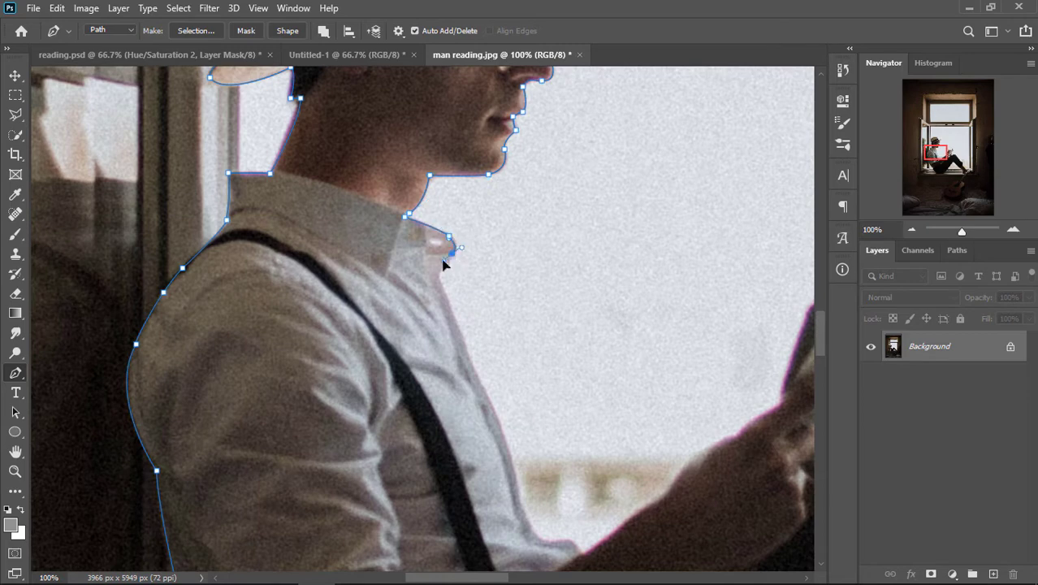
pyautogui.click(439, 276)
pyautogui.click(478, 380)
pyautogui.scroll(-2, 487, 390)
pyautogui.click(517, 329)
pyautogui.click(549, 387)
pyautogui.click(580, 401)
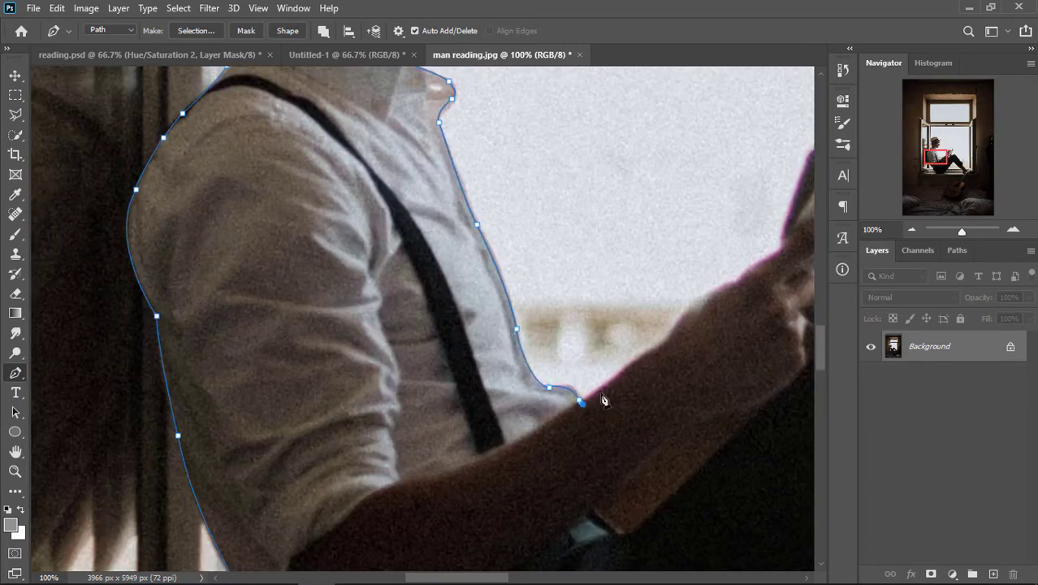
# Trace around the hand and the newspaper's edges back to the leg.
pyautogui.click(779, 251)
pyautogui.hscroll(3, 532, 357)
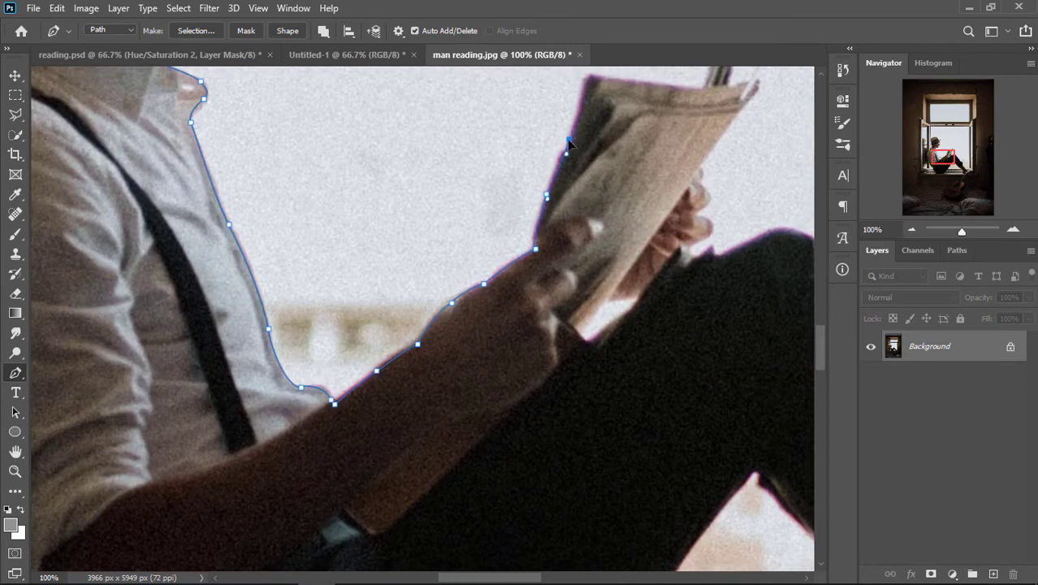
pyautogui.scroll(2, 662, 81)
pyautogui.click(593, 198)
pyautogui.click(701, 209)
pyautogui.click(723, 165)
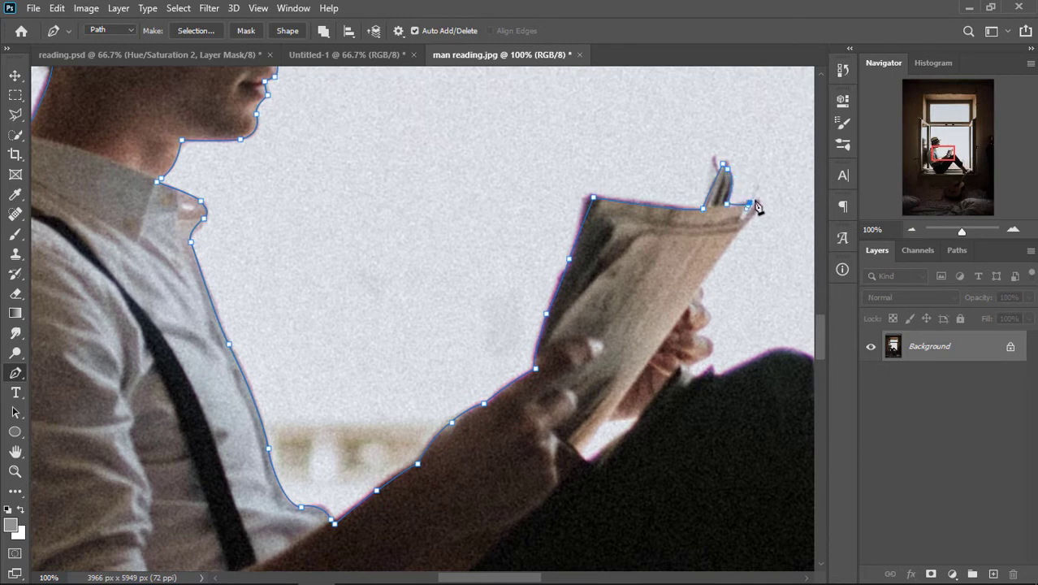
pyautogui.click(698, 288)
pyautogui.moveTo(703, 325); pyautogui.dragTo(695, 338)
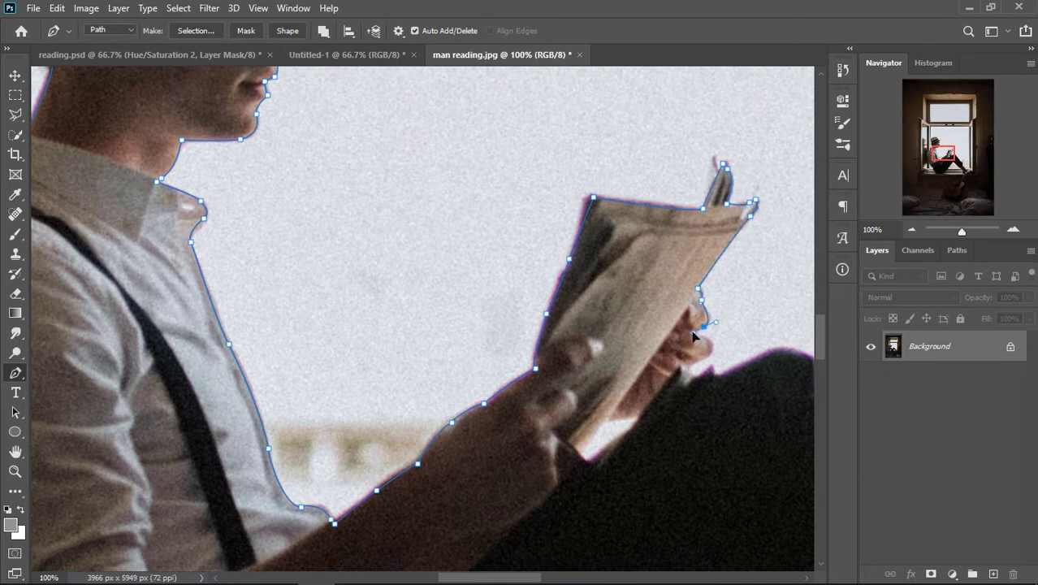
pyautogui.click(718, 375)
# Trace the leg's top edge, knee and trouser cuff along the lower leg.
pyautogui.hscroll(3, 715, 370)
pyautogui.click(559, 355)
pyautogui.scroll(-2, 569, 365)
pyautogui.click(616, 291)
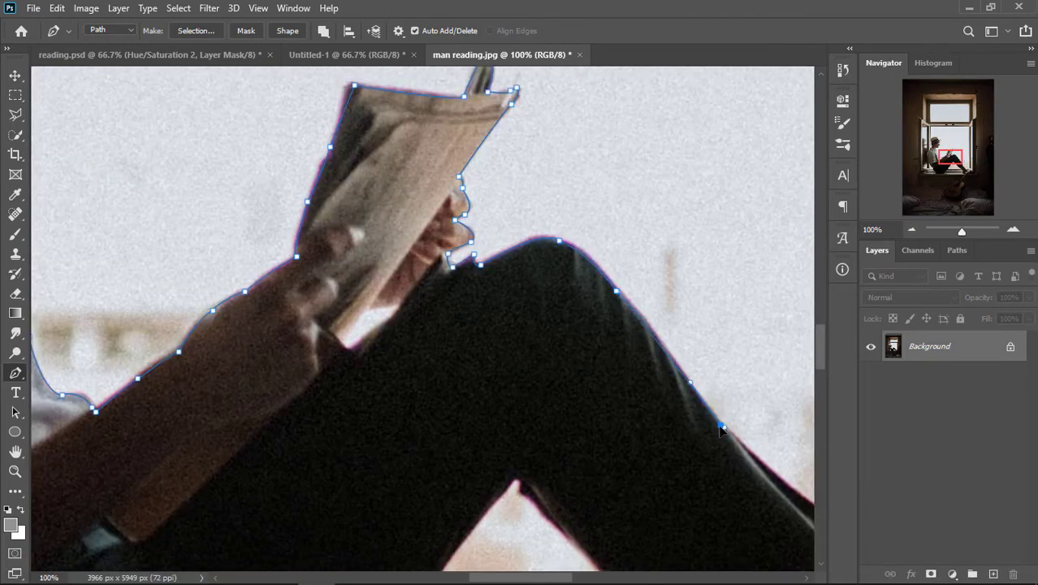
pyautogui.click(773, 469)
pyautogui.hscroll(3, 773, 469)
pyautogui.scroll(-3, 773, 469)
pyautogui.click(626, 315)
pyautogui.click(619, 348)
pyautogui.click(496, 469)
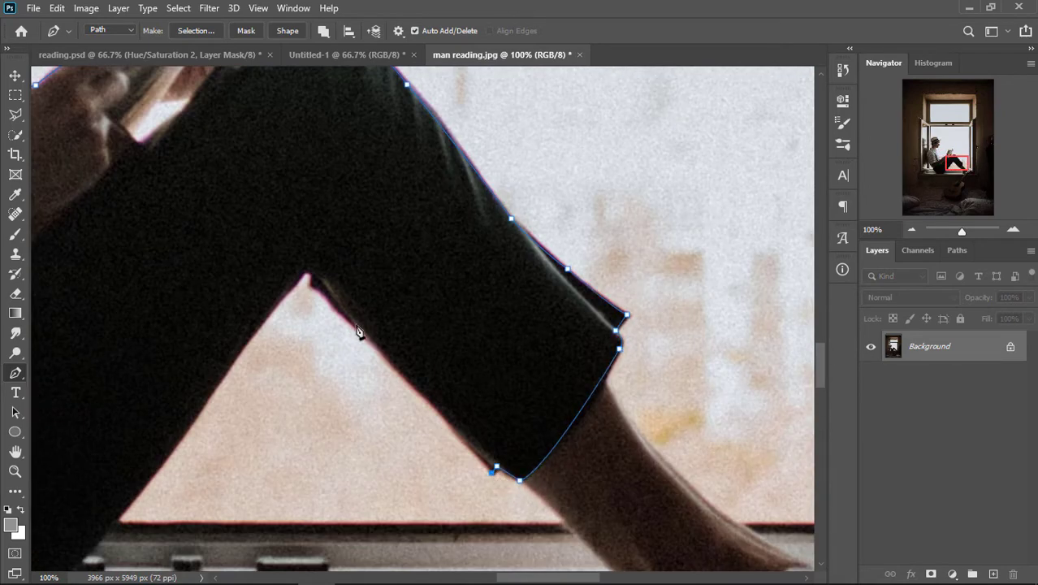
# Trace between the legs and along the sill, closing the path at its starting anchor.
pyautogui.click(347, 329)
pyautogui.click(301, 278)
pyautogui.scroll(-2, 305, 276)
pyautogui.hscroll(-3, 305, 276)
pyautogui.click(420, 321)
pyautogui.click(325, 427)
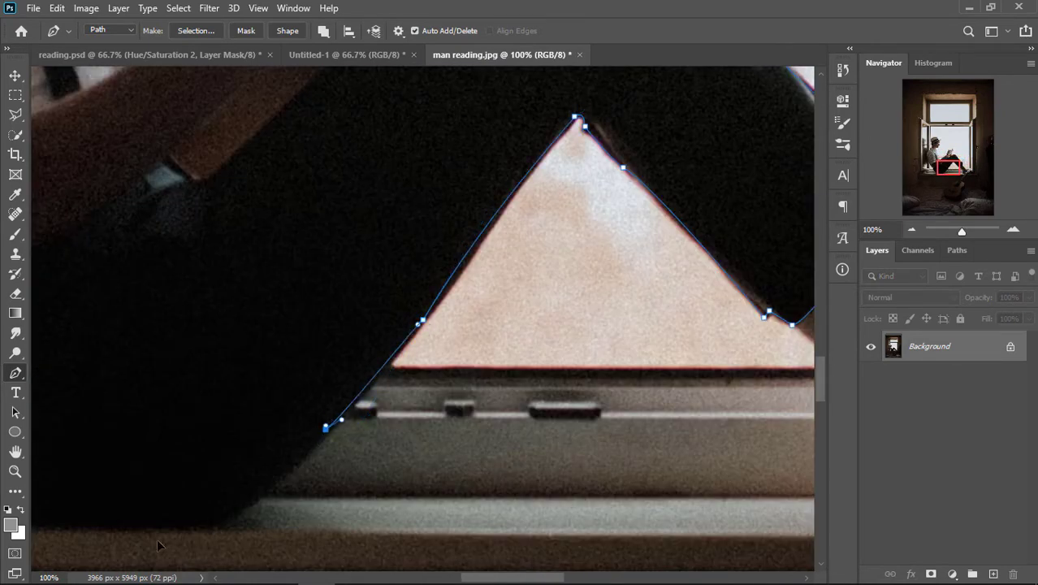
pyautogui.click(190, 534)
pyautogui.hscroll(-3, 191, 534)
pyautogui.click(300, 508)
pyautogui.click(198, 371)
pyautogui.click(200, 354)
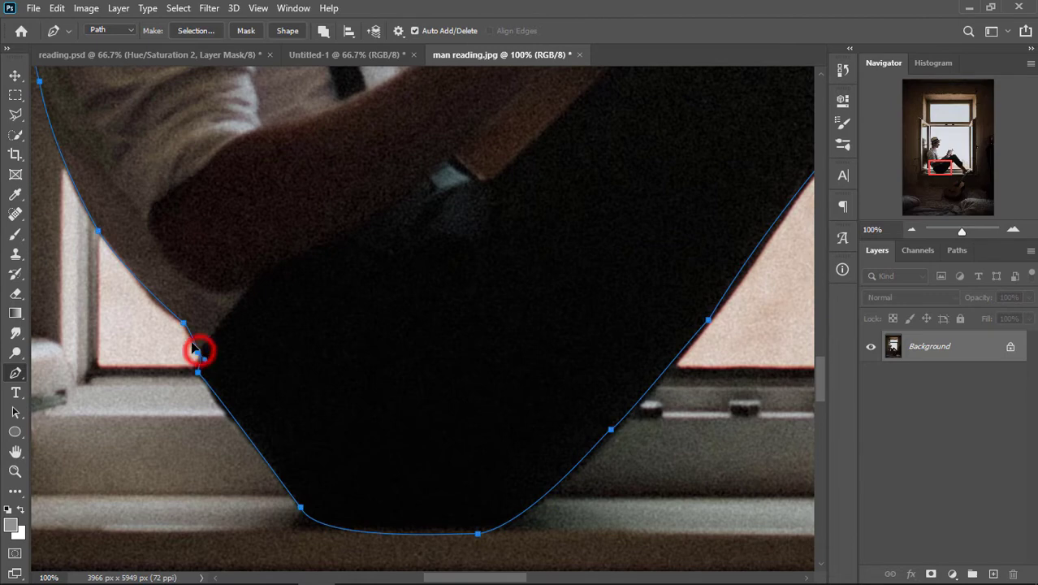
# Turn the man's path into a selection and mask Layer 0 to hide everything outside him.
pyautogui.rightClick(191, 341)
pyautogui.click(242, 310)
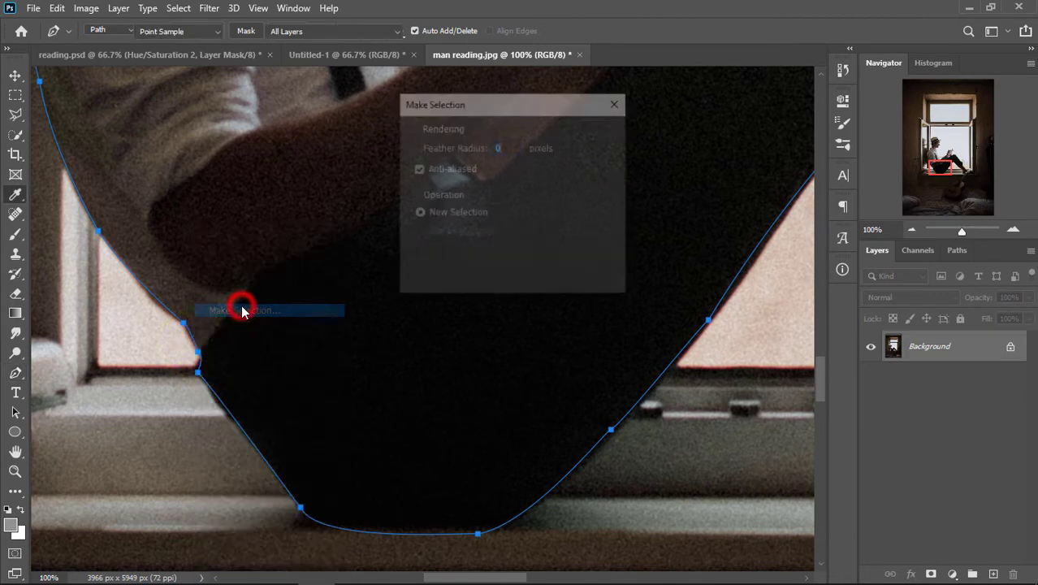
pyautogui.click(608, 137)
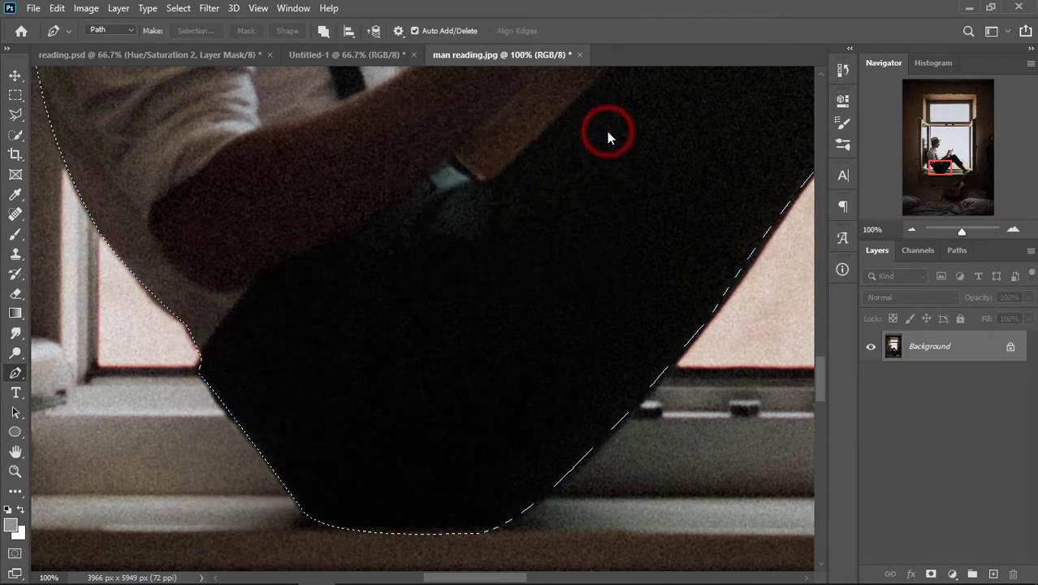
pyautogui.hotkey('ctrl', '-')
pyautogui.hotkey('ctrl', '-')
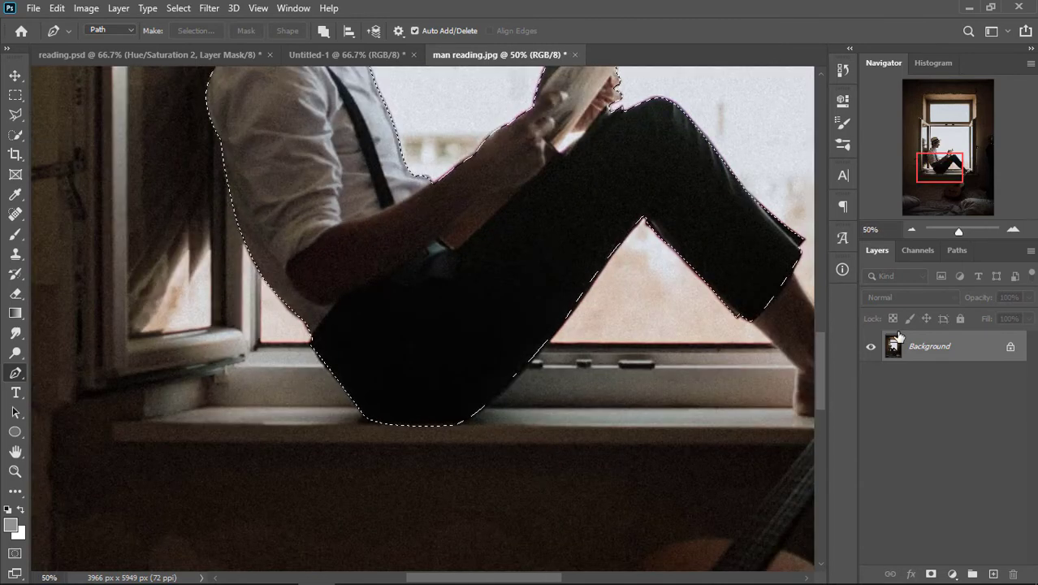
pyautogui.click(930, 573)
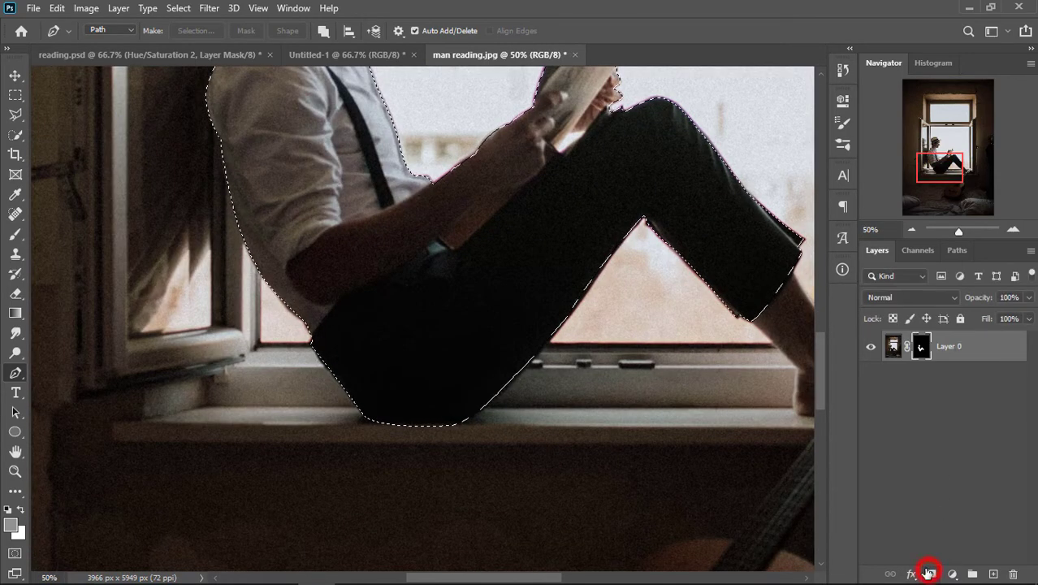
# Paint the Layer 0 mask with a small brush to hide the bright gap by the hand and newspaper.
pyautogui.moveTo(819, 371); pyautogui.dragTo(817, 347)
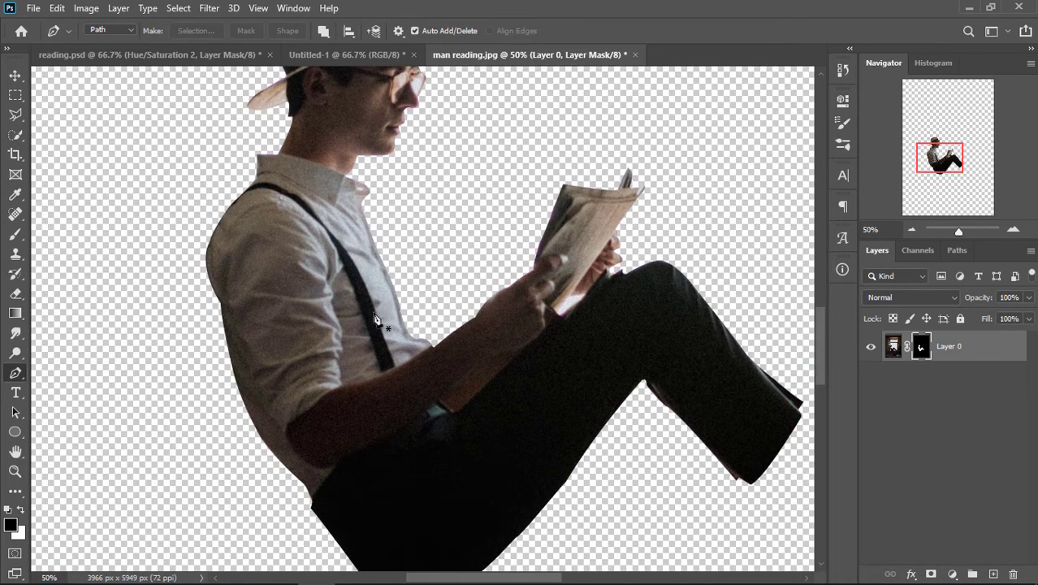
pyautogui.scroll(1, 376, 319)
pyautogui.scroll(1, 378, 318)
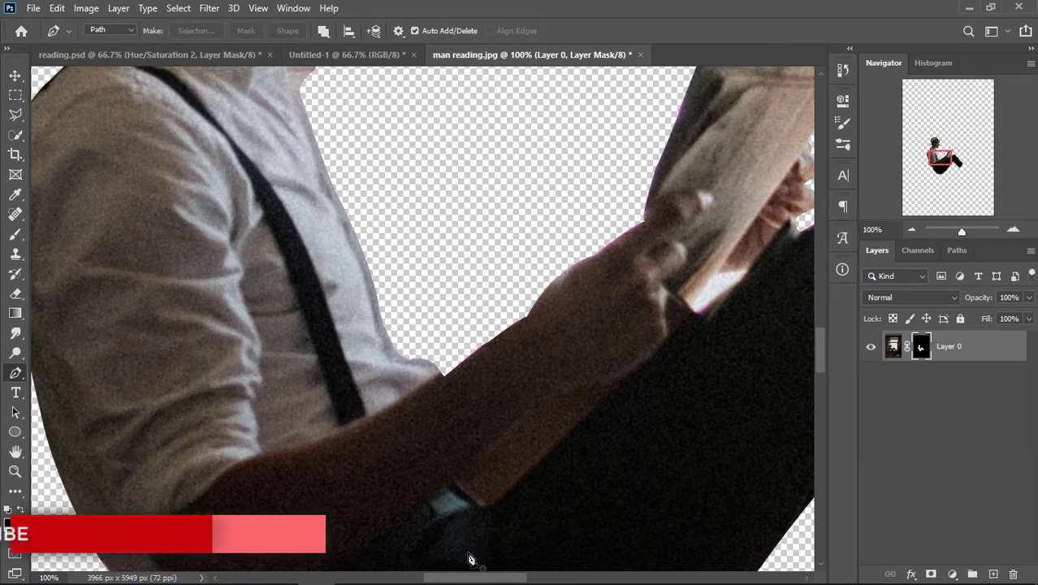
pyautogui.moveTo(453, 575); pyautogui.dragTo(487, 577)
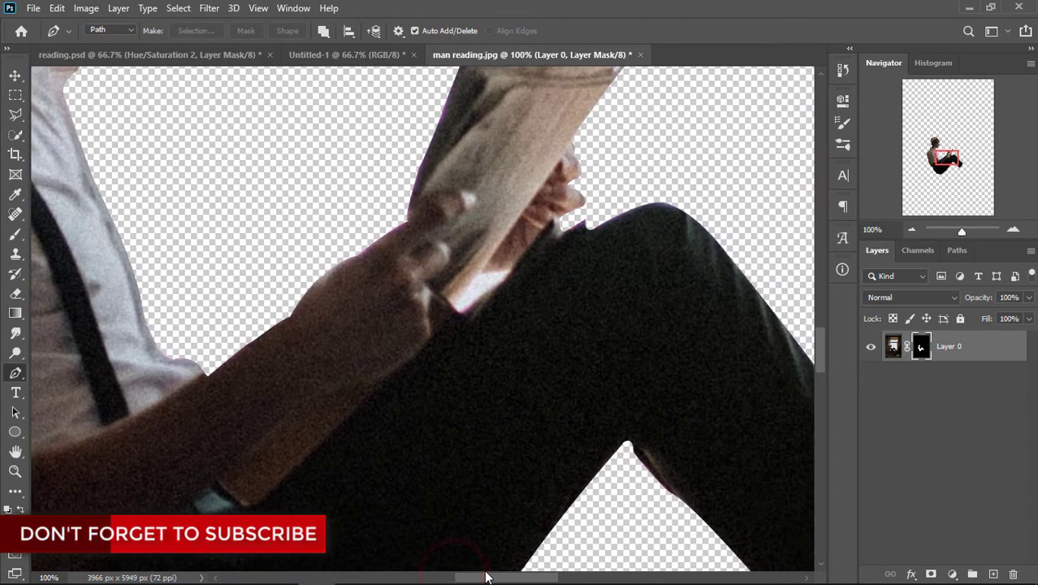
pyautogui.hotkey('ctrl', '+')
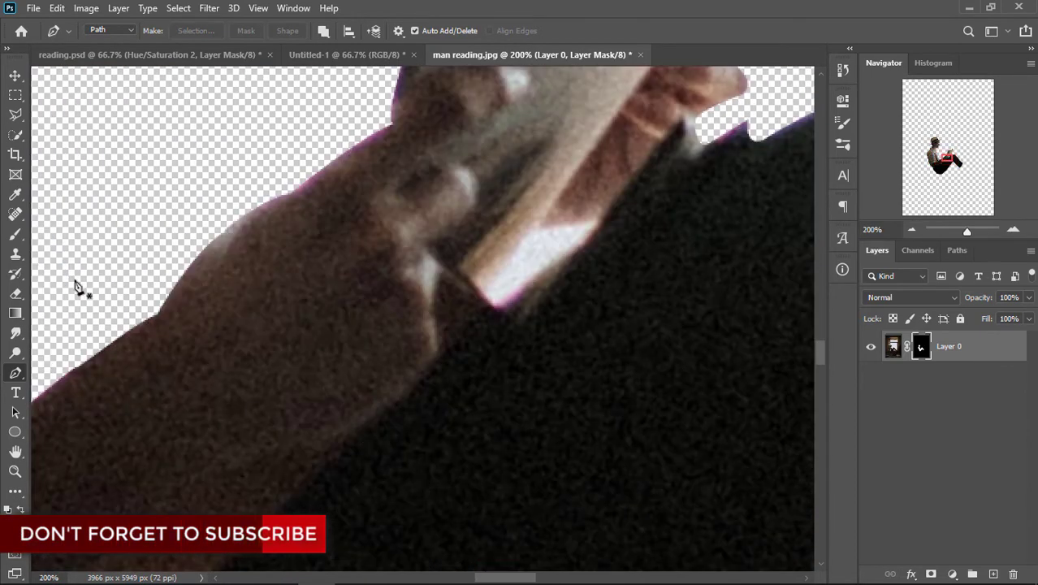
pyautogui.click(15, 233)
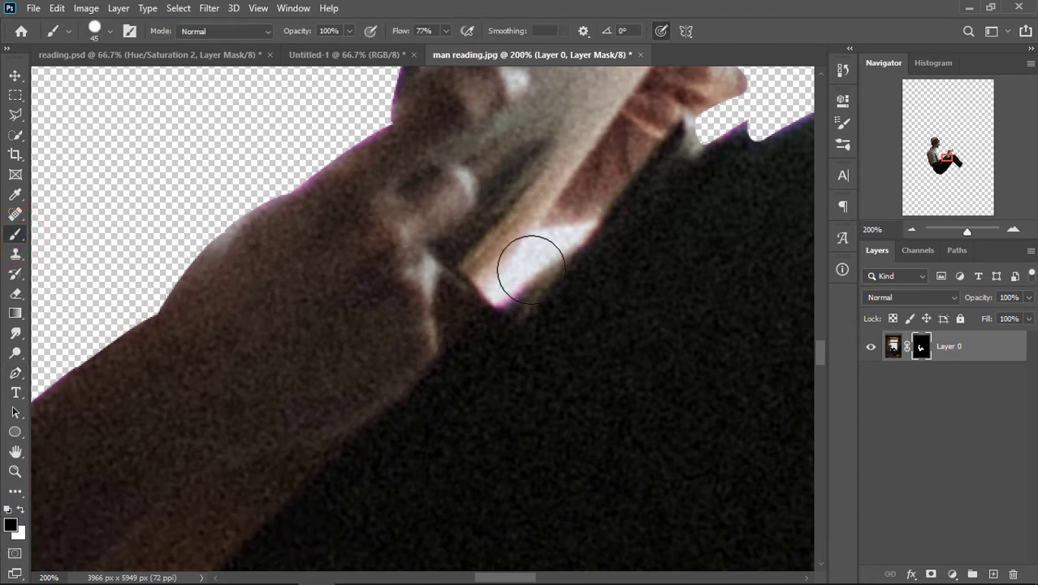
pyautogui.rightClick(512, 222)
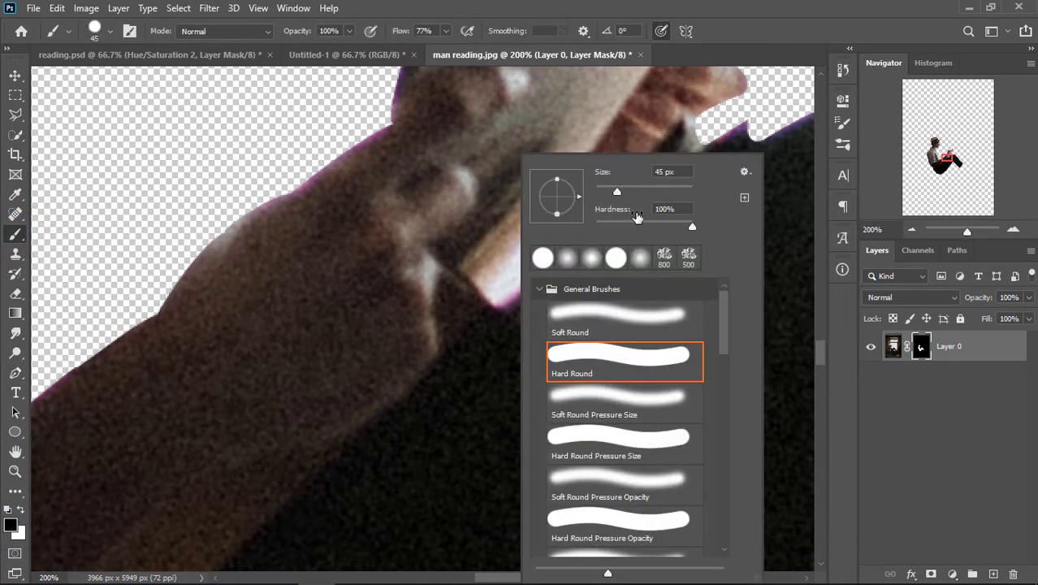
pyautogui.moveTo(619, 195); pyautogui.dragTo(599, 191)
pyautogui.click(502, 272)
pyautogui.moveTo(503, 271)
pyautogui.mouseDown()
pyautogui.moveTo(540, 233)
pyautogui.moveTo(538, 261)
pyautogui.moveTo(505, 297)
pyautogui.moveTo(480, 285)
pyautogui.moveTo(535, 237)
pyautogui.moveTo(518, 274)
pyautogui.mouseUp()
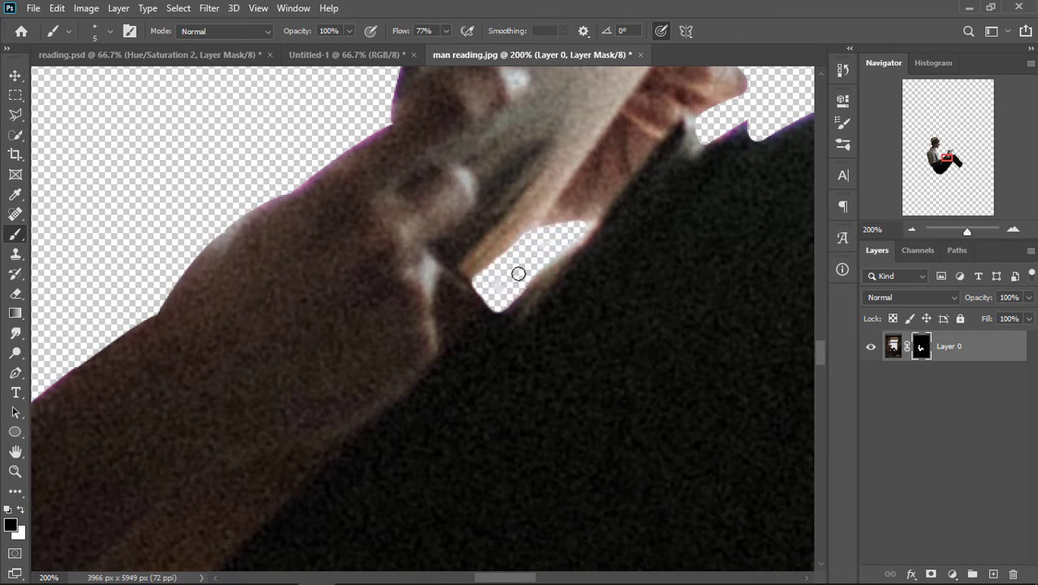
pyautogui.moveTo(576, 251); pyautogui.dragTo(530, 280)
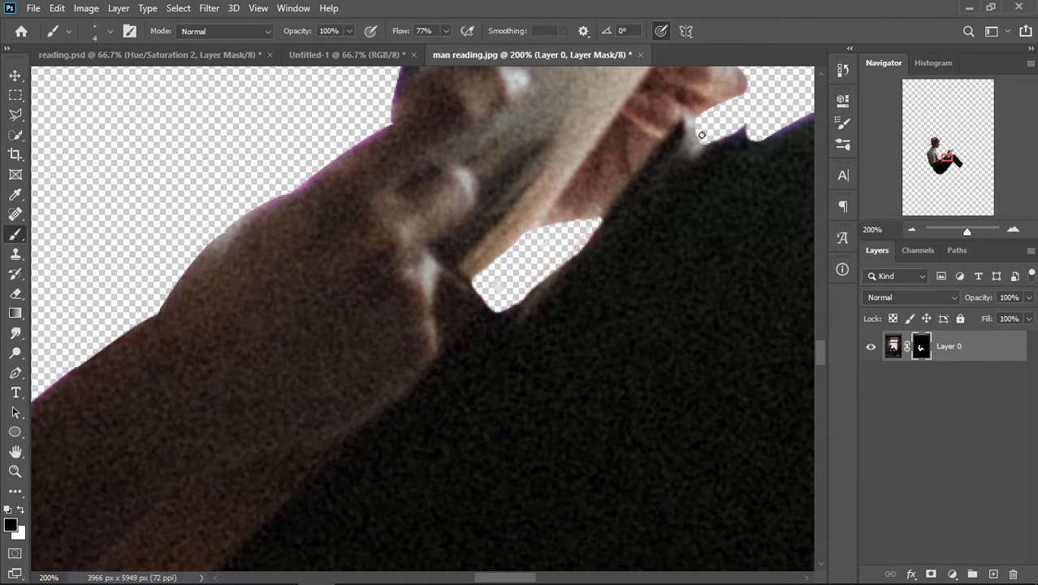
# Check the cut-out man at fit and actual size, then drag his layer toward the umbrella document.
pyautogui.hotkey('ctrl', '0')
pyautogui.hotkey('ctrl', '1')
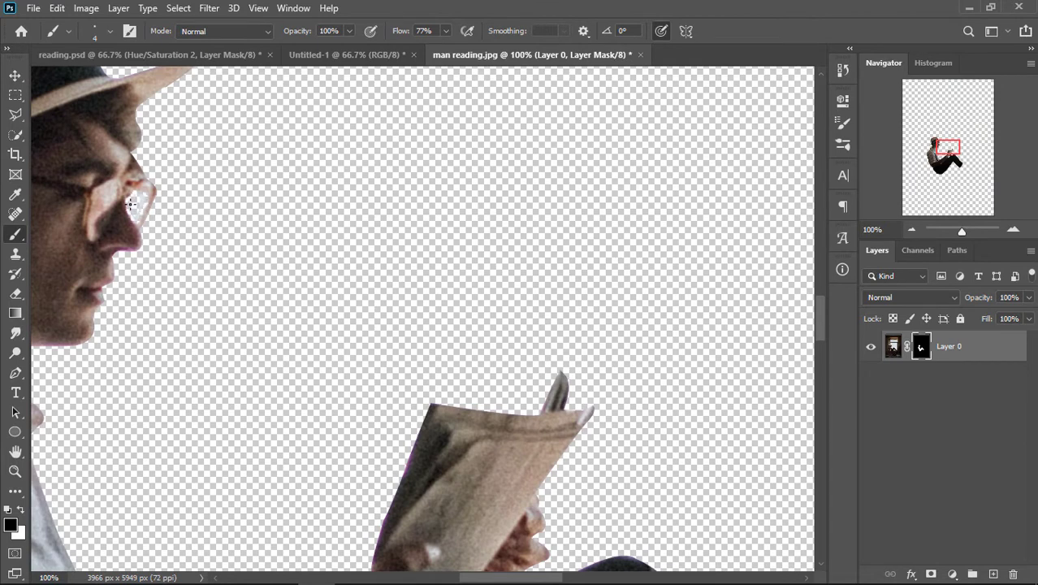
pyautogui.hotkey('ctrl', '0')
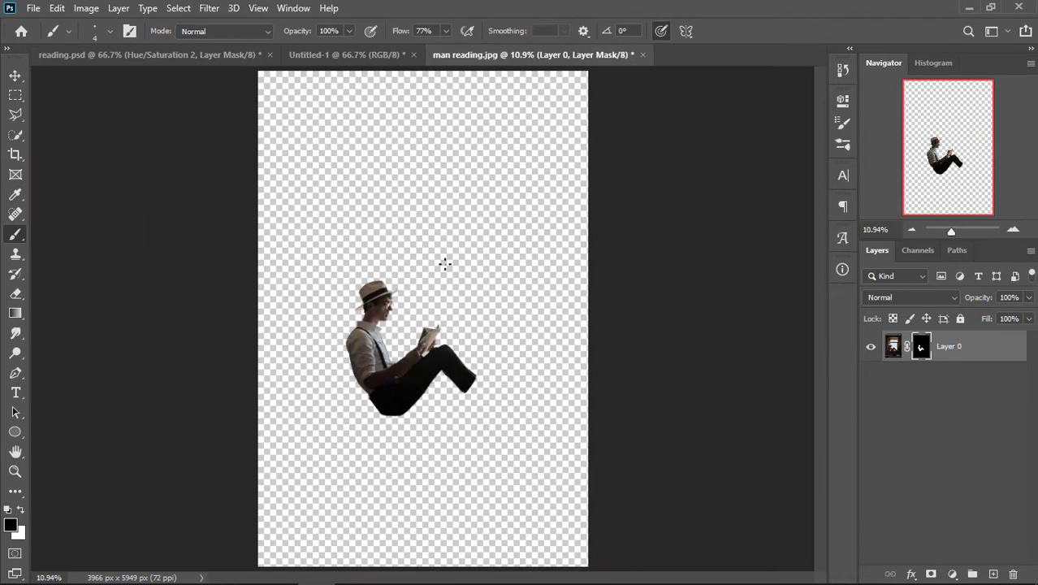
pyautogui.press('v')
pyautogui.moveTo(390, 380)
pyautogui.mouseDown()
pyautogui.moveTo(333, 57)
pyautogui.moveTo(338, 258)
pyautogui.mouseUp()
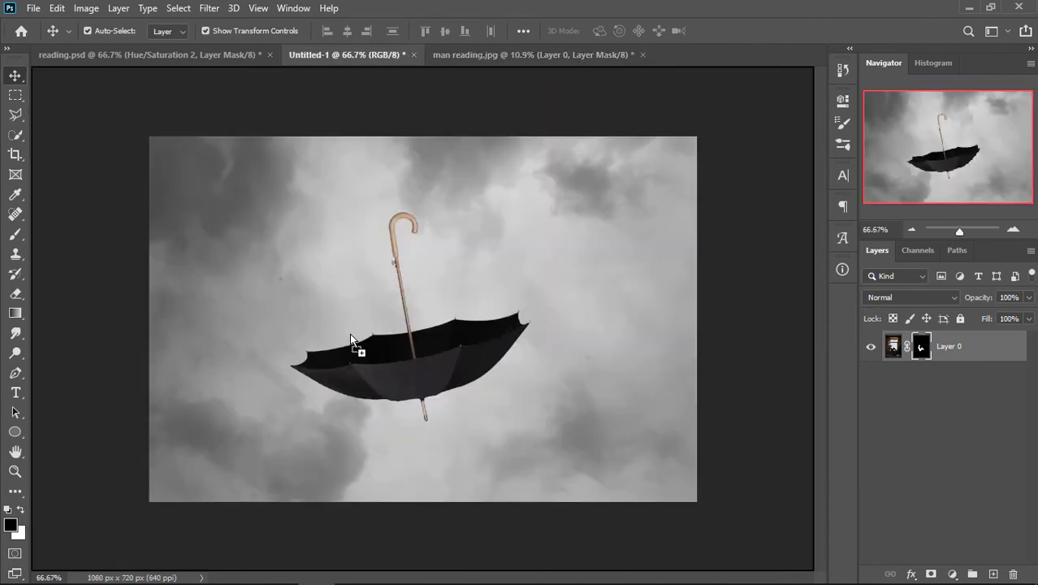
# Drop the man into the umbrella composite and scale him to 17.97%.
pyautogui.moveTo(365, 370); pyautogui.dragTo(366, 370)
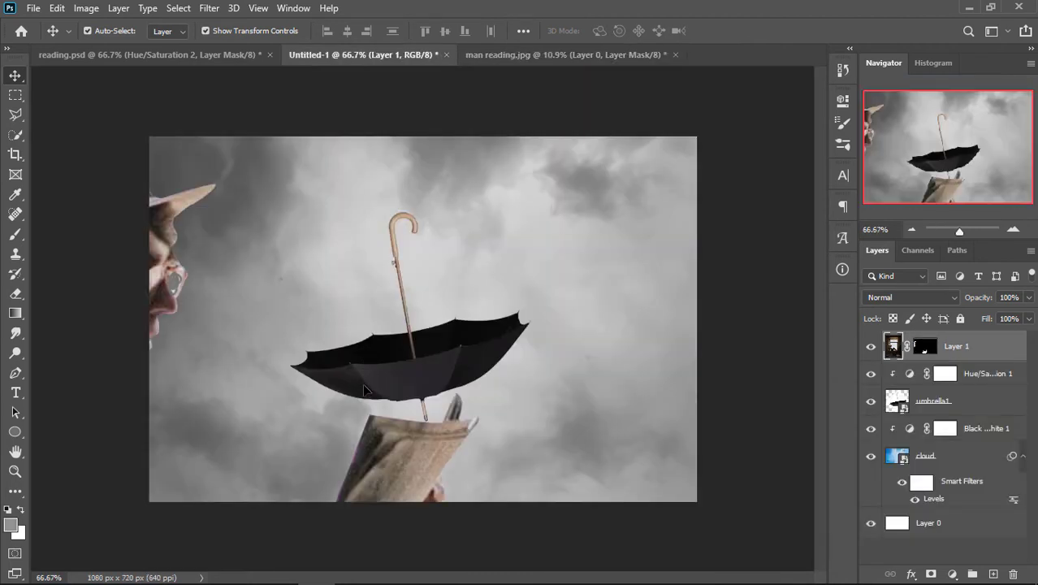
pyautogui.hotkey('ctrl', '-')
pyautogui.hotkey('ctrl', '-')
pyautogui.hotkey('ctrl', 't')
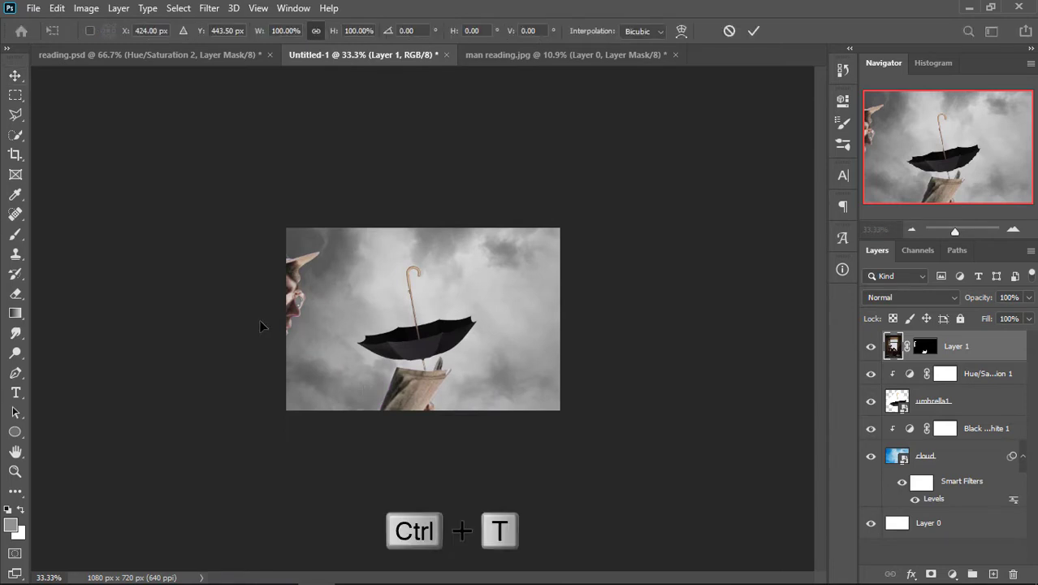
pyautogui.hotkey('ctrl', '-')
pyautogui.hotkey('ctrl', '-')
pyautogui.hotkey('ctrl', '-')
pyautogui.hotkey('ctrl', '-')
pyautogui.hotkey('ctrl', '-')
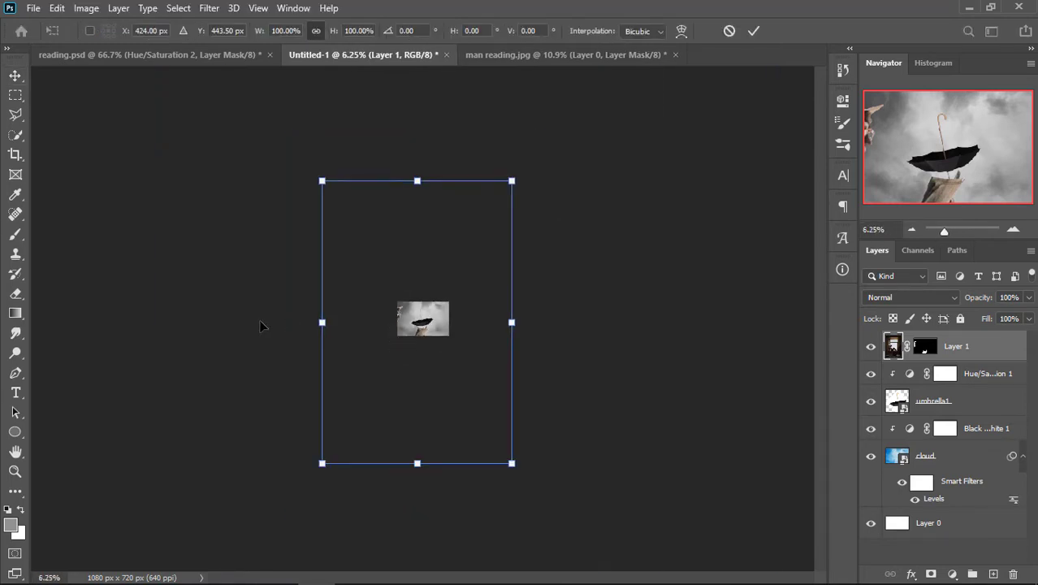
pyautogui.moveTo(416, 461)
pyautogui.mouseDown()
pyautogui.moveTo(415, 217)
pyautogui.moveTo(422, 322)
pyautogui.mouseUp()
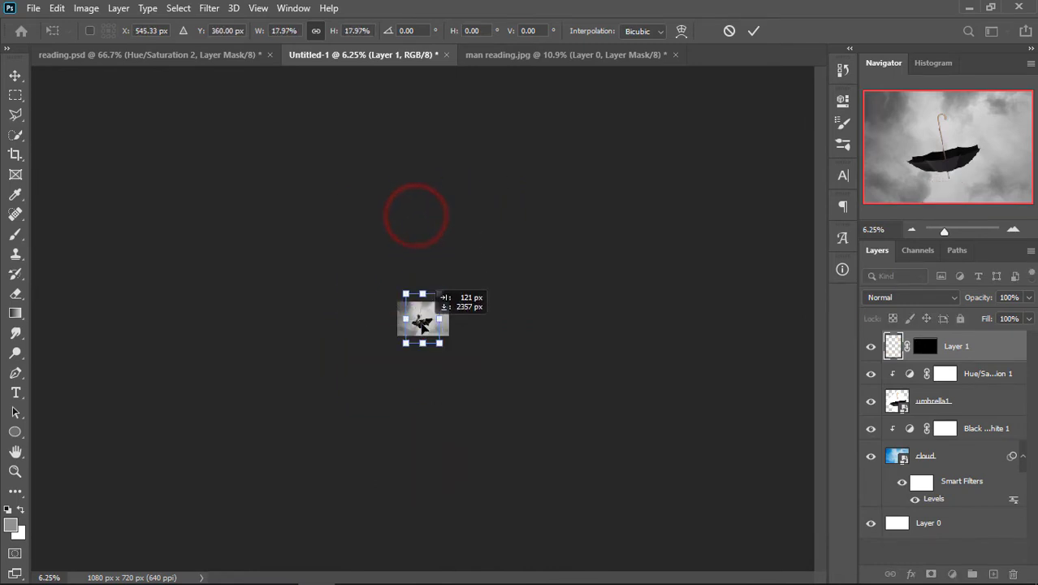
# Position the man inside the umbrella, apply the transform, and hide Layer 1.
pyautogui.scroll(6, 421, 322)
pyautogui.scroll(5, 421, 322)
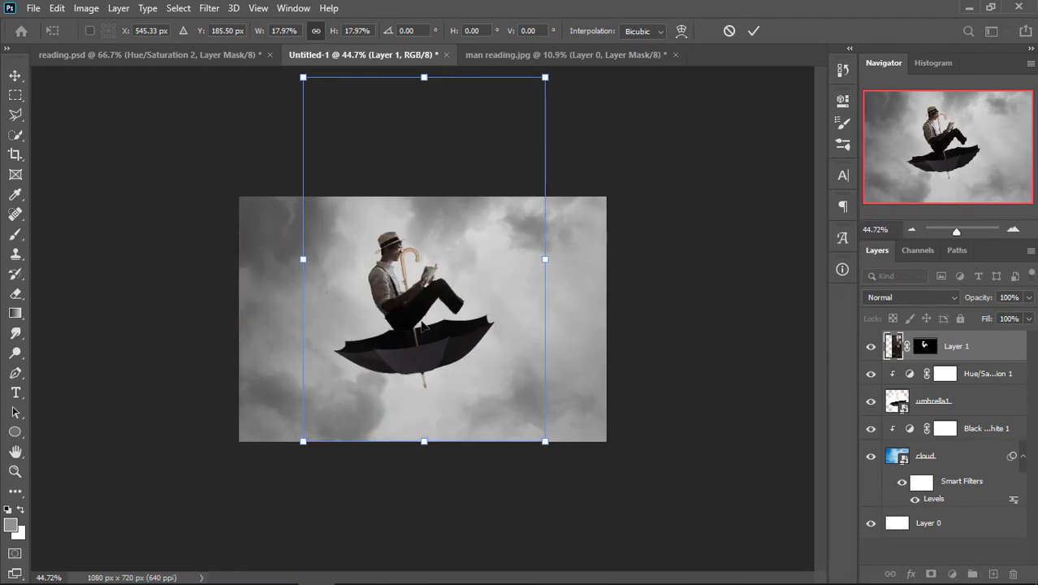
pyautogui.scroll(2, 430, 403)
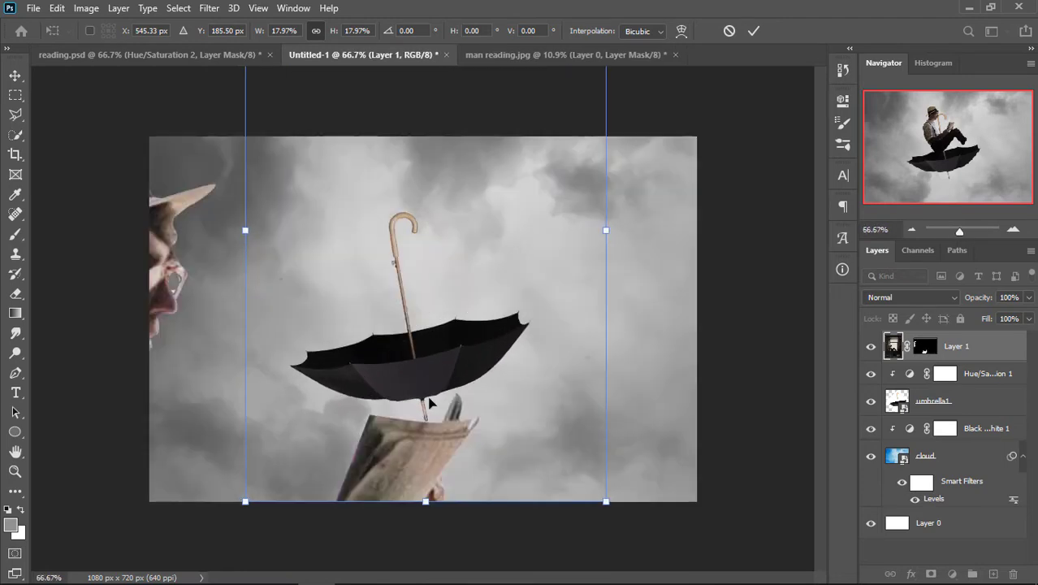
pyautogui.scroll(1, 430, 402)
pyautogui.scroll(2, 431, 402)
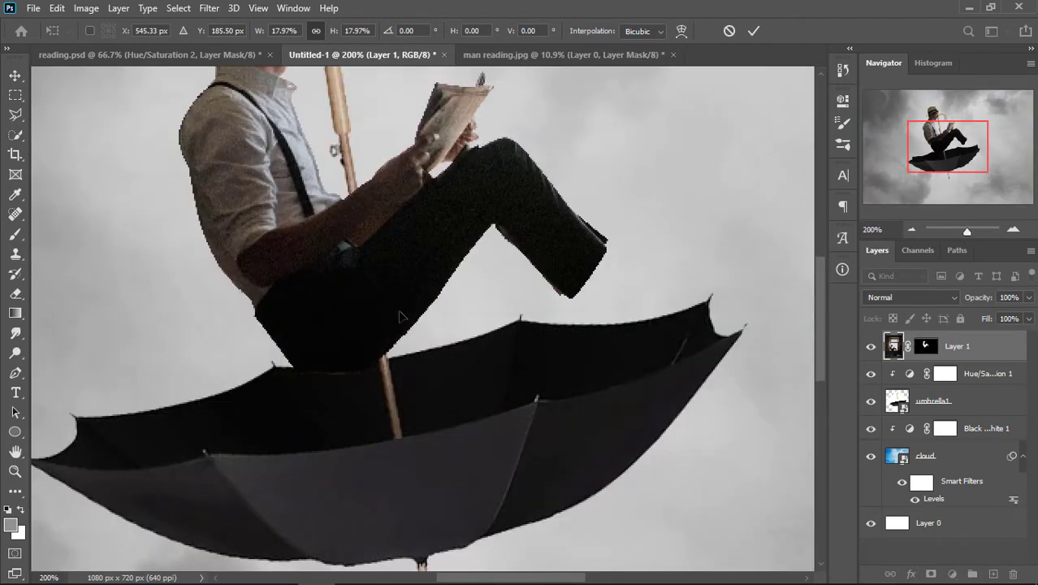
pyautogui.scroll(-2, 399, 316)
pyautogui.moveTo(399, 294); pyautogui.dragTo(358, 361)
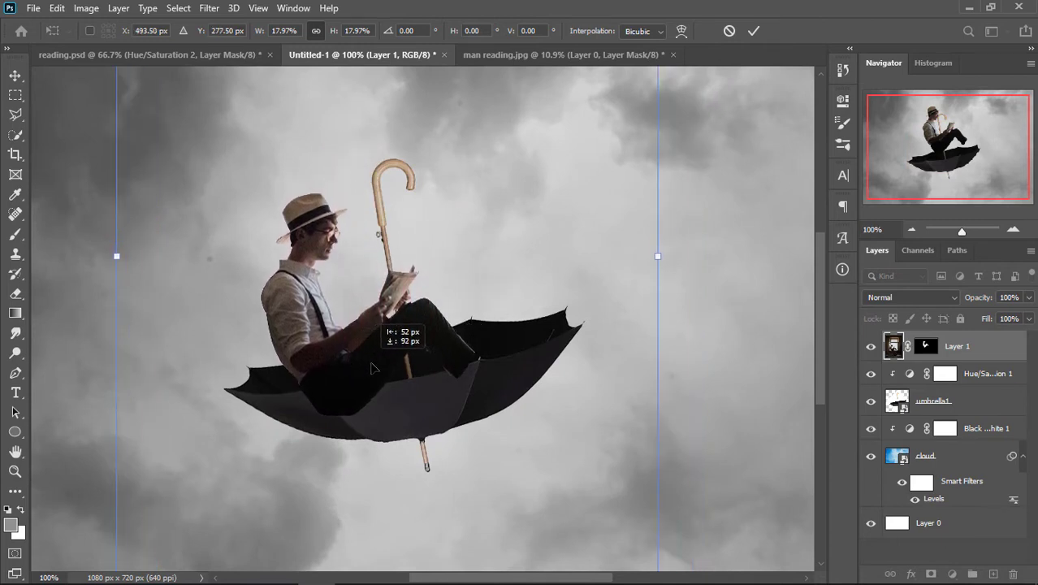
pyautogui.moveTo(358, 360); pyautogui.dragTo(375, 393)
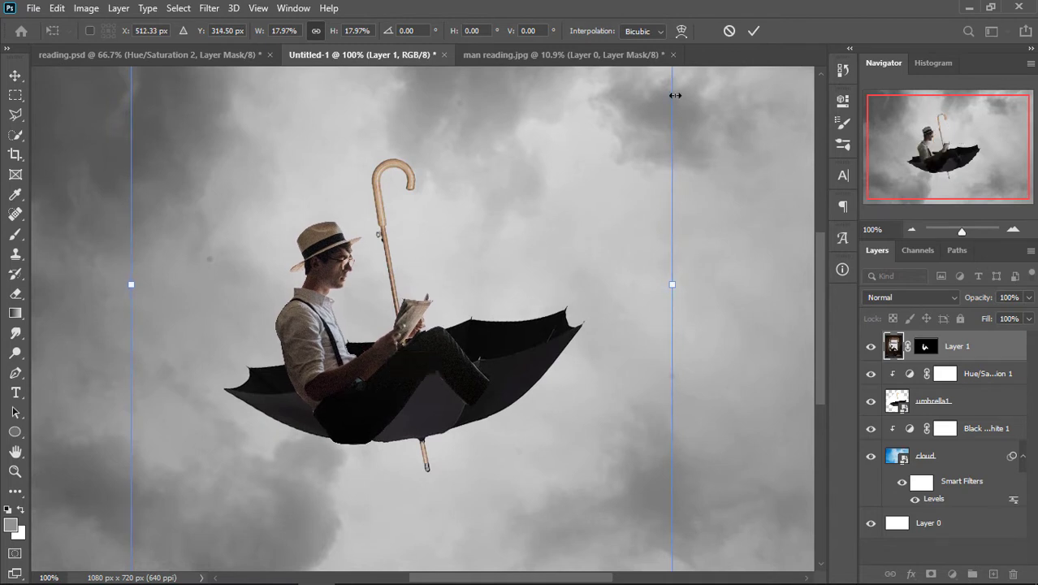
pyautogui.click(754, 31)
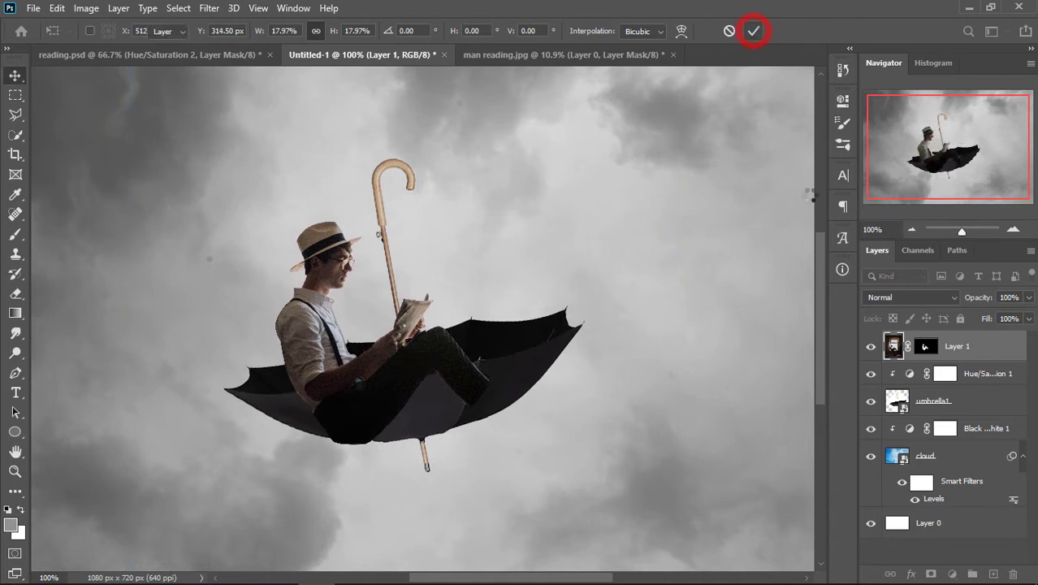
pyautogui.click(871, 346)
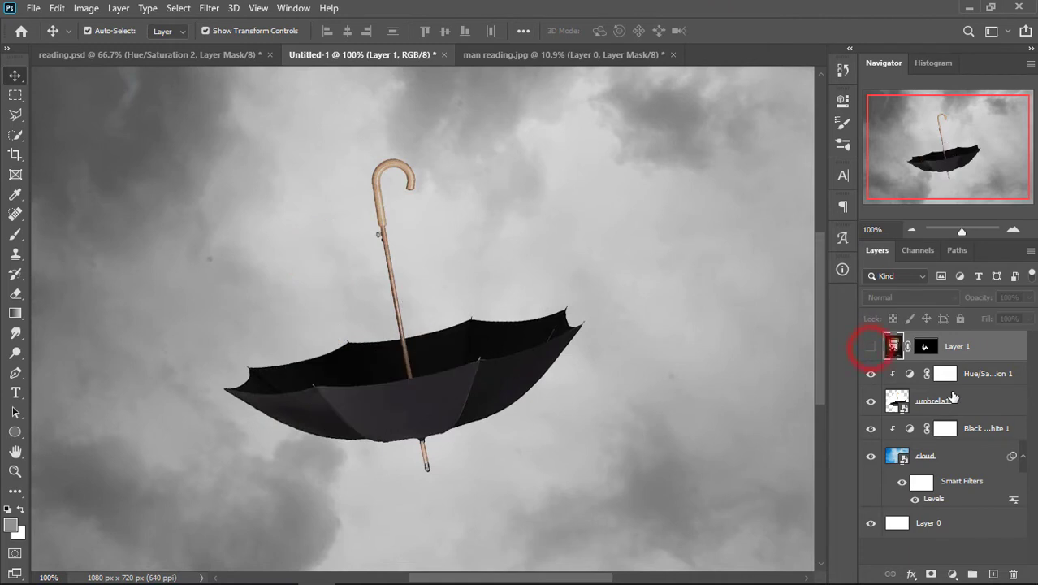
# Make umbrella1 the active layer with the Pen tool, zoomed in on its edge.
pyautogui.click(953, 406)
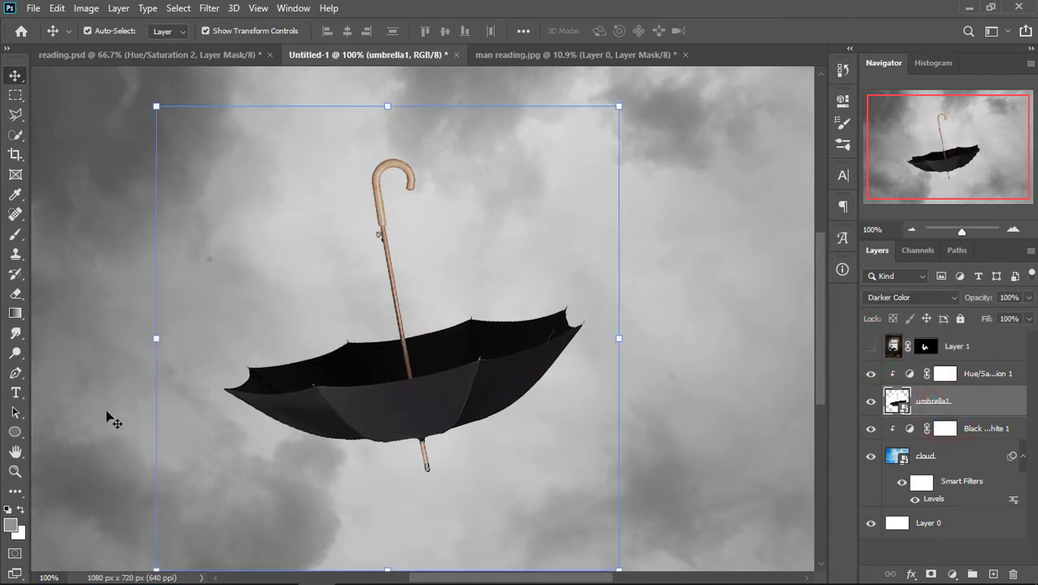
pyautogui.click(14, 371)
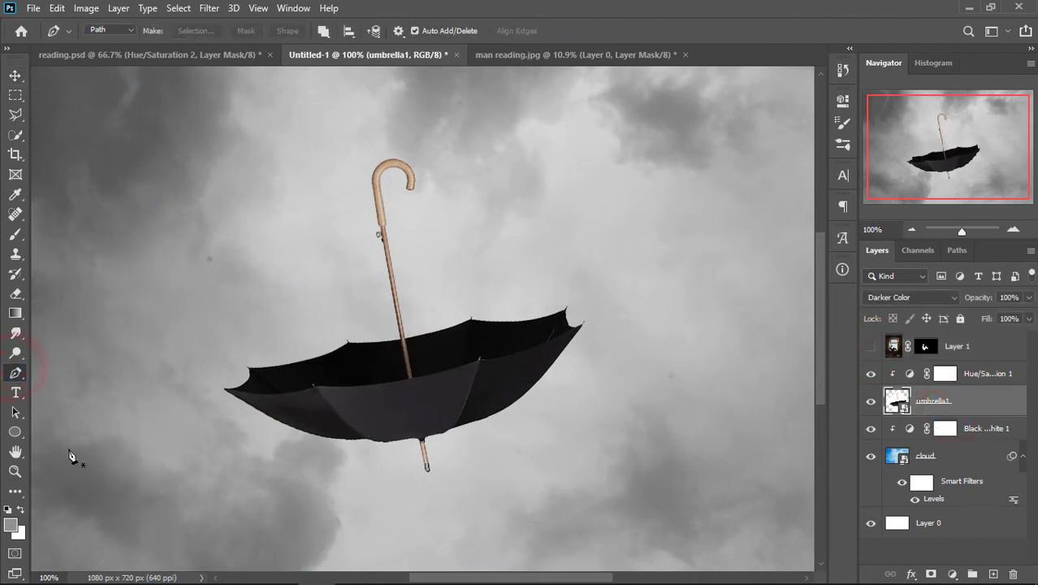
pyautogui.hotkey('ctrl', '+')
pyautogui.hotkey('ctrl', '+')
pyautogui.moveTo(485, 579); pyautogui.dragTo(423, 580)
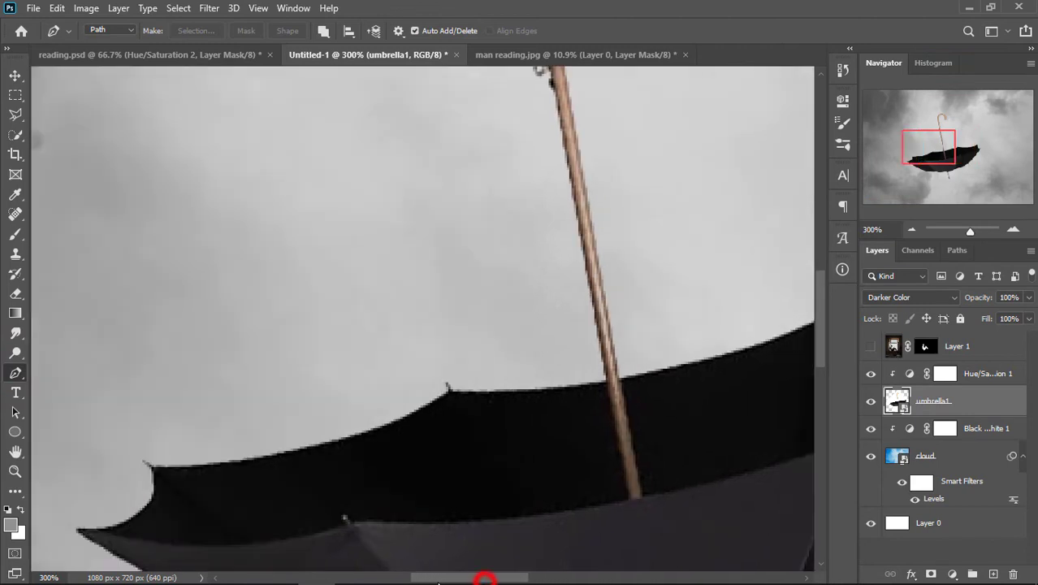
pyautogui.moveTo(823, 317); pyautogui.dragTo(815, 360)
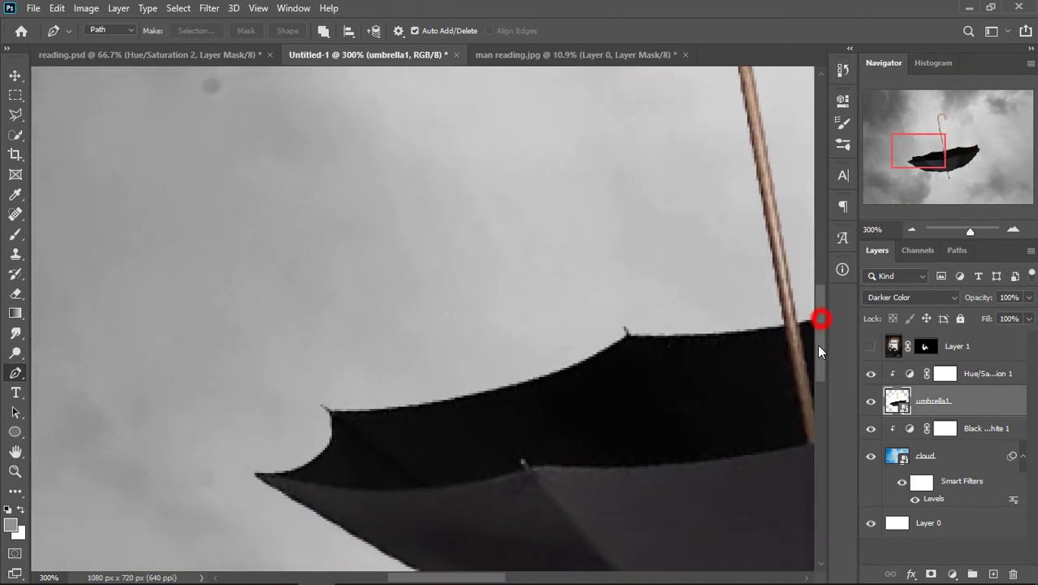
pyautogui.hotkey('ctrl', '+')
pyautogui.hotkey('ctrl', '+')
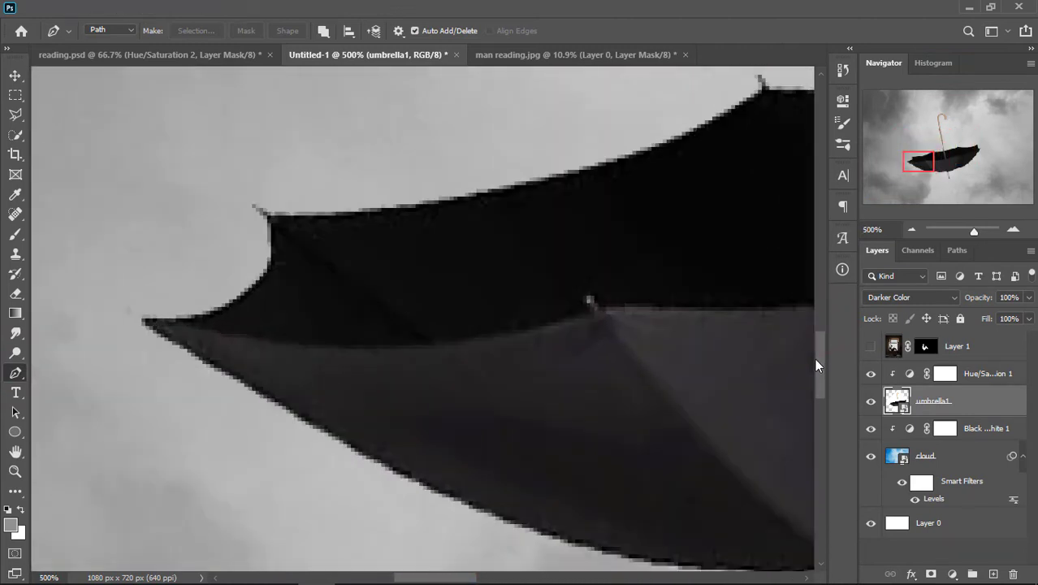
# Start the path at the umbrella's rim and curve it along the canopy edge.
pyautogui.click(182, 323)
pyautogui.moveTo(585, 314); pyautogui.dragTo(350, 377)
pyautogui.hscroll(5, 625, 292)
pyautogui.click(654, 269)
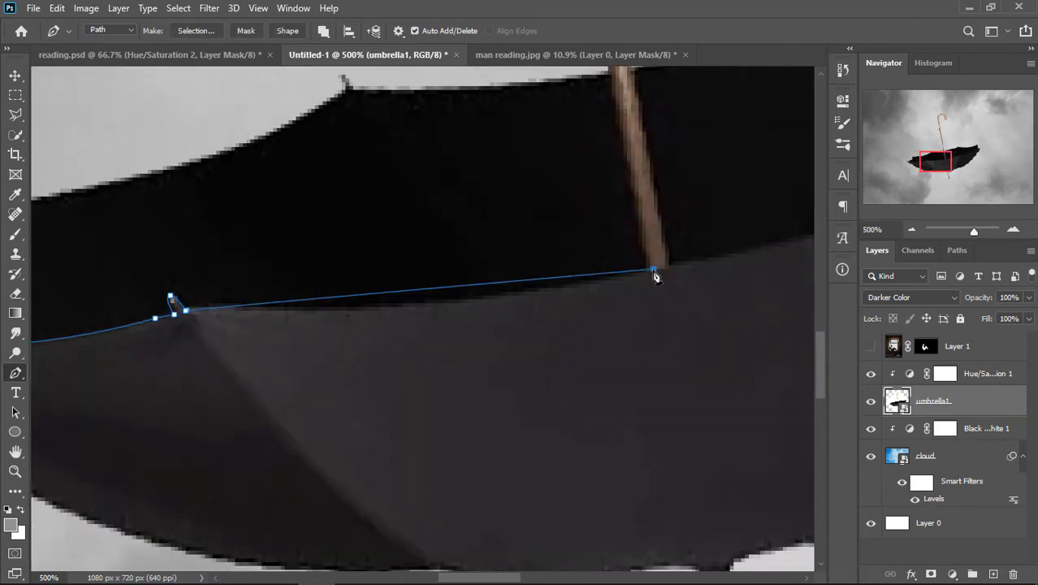
pyautogui.moveTo(654, 270)
pyautogui.mouseDown()
pyautogui.moveTo(528, 318)
pyautogui.moveTo(621, 325)
pyautogui.mouseUp()
pyautogui.hscroll(5, 528, 318)
pyautogui.hscroll(5, 496, 307)
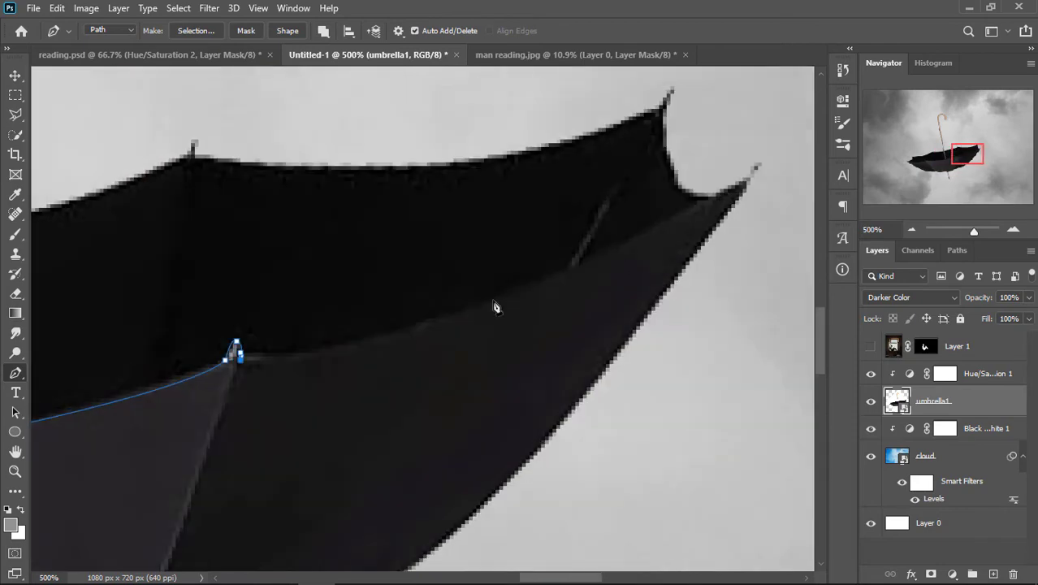
pyautogui.moveTo(573, 269); pyautogui.dragTo(476, 331)
pyautogui.click(747, 179)
pyautogui.scroll(-3, 746, 180)
pyautogui.moveTo(567, 399); pyautogui.dragTo(563, 408)
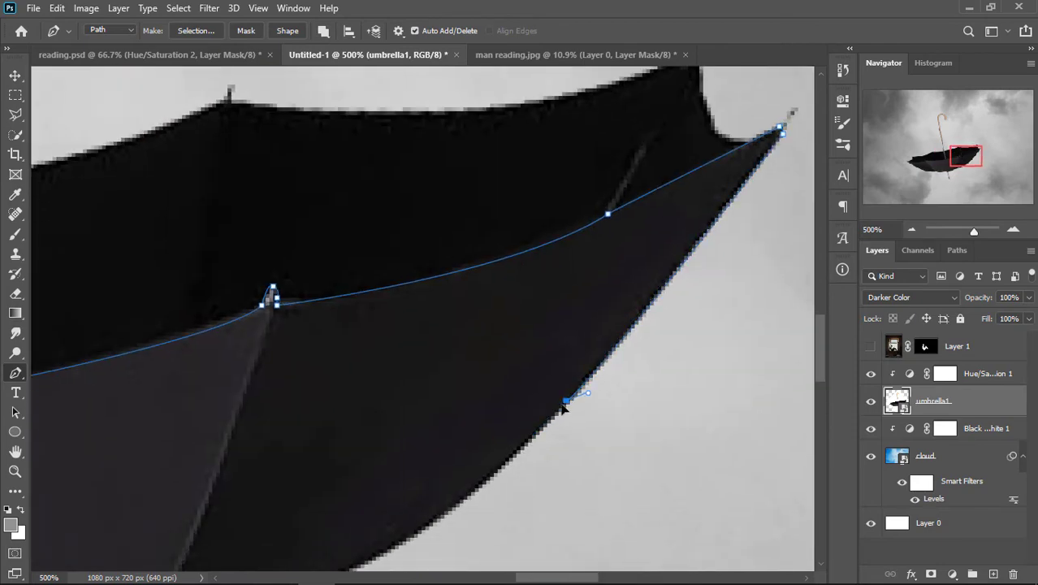
pyautogui.scroll(-4, 564, 408)
pyautogui.moveTo(324, 405); pyautogui.dragTo(236, 424)
# Continue the path along the lower edge past the shaft and close it at the left tip.
pyautogui.click(90, 480)
pyautogui.hscroll(-5, 91, 480)
pyautogui.click(333, 469)
pyautogui.moveTo(192, 521); pyautogui.dragTo(176, 536)
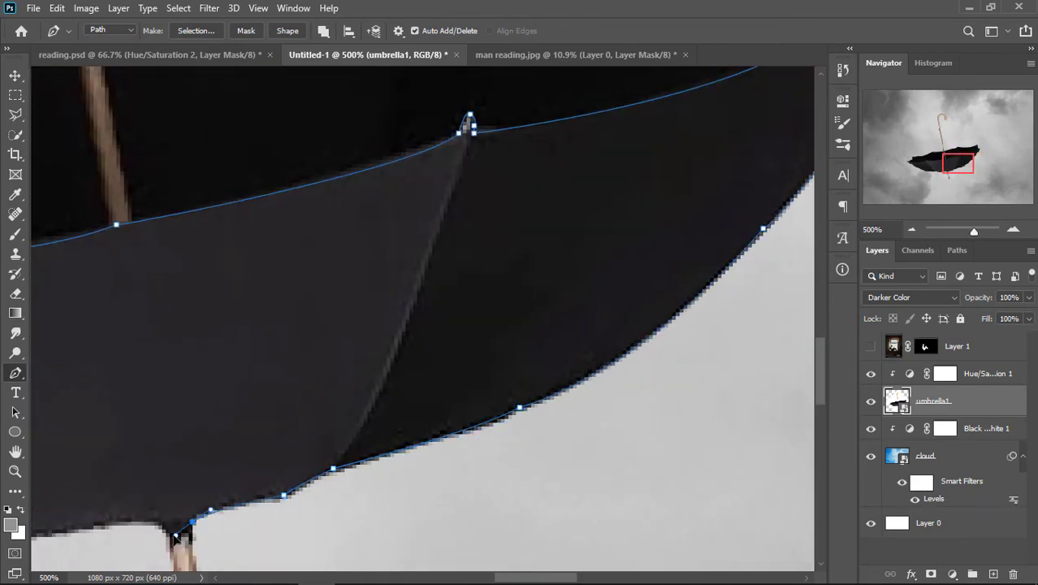
pyautogui.click(158, 524)
pyautogui.scroll(-3, 793, 313)
pyautogui.hscroll(-5, 793, 313)
pyautogui.click(597, 320)
pyautogui.click(424, 331)
pyautogui.moveTo(350, 326); pyautogui.dragTo(311, 337)
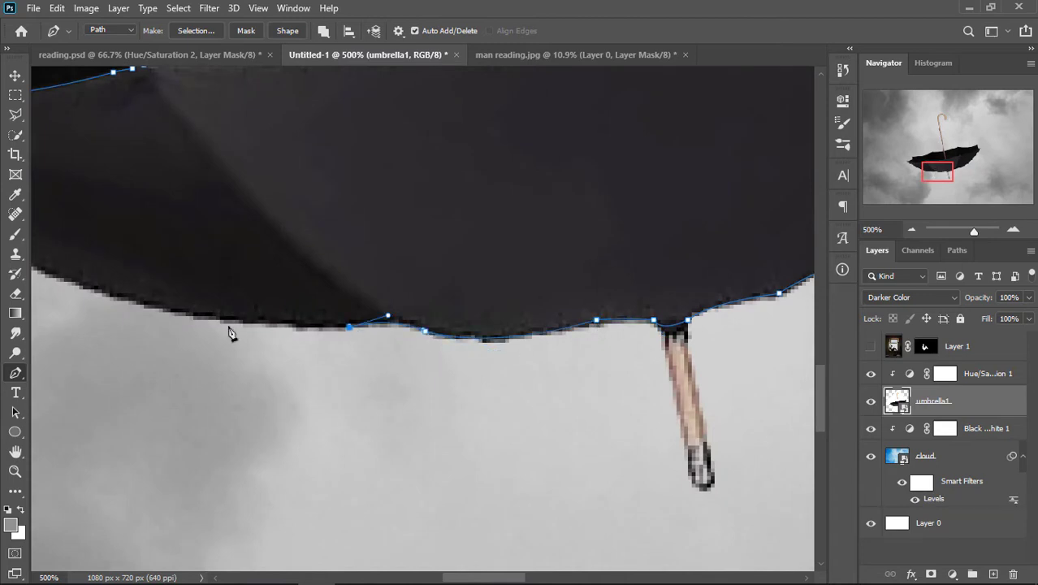
pyautogui.scroll(2, 229, 333)
pyautogui.hscroll(-3, 272, 239)
pyautogui.scroll(3, 51, 109)
pyautogui.hscroll(-5, 51, 109)
pyautogui.click(189, 389)
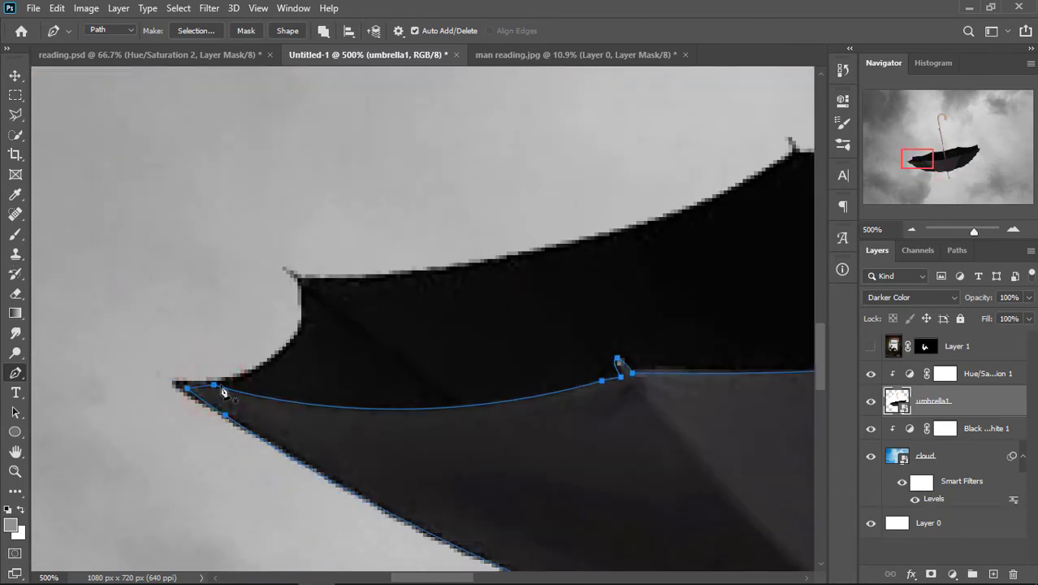
pyautogui.hotkey('ctrl', '0')
# Turn the canopy path into an unfeathered selection and copy it to Layer 2.
pyautogui.rightClick(322, 360)
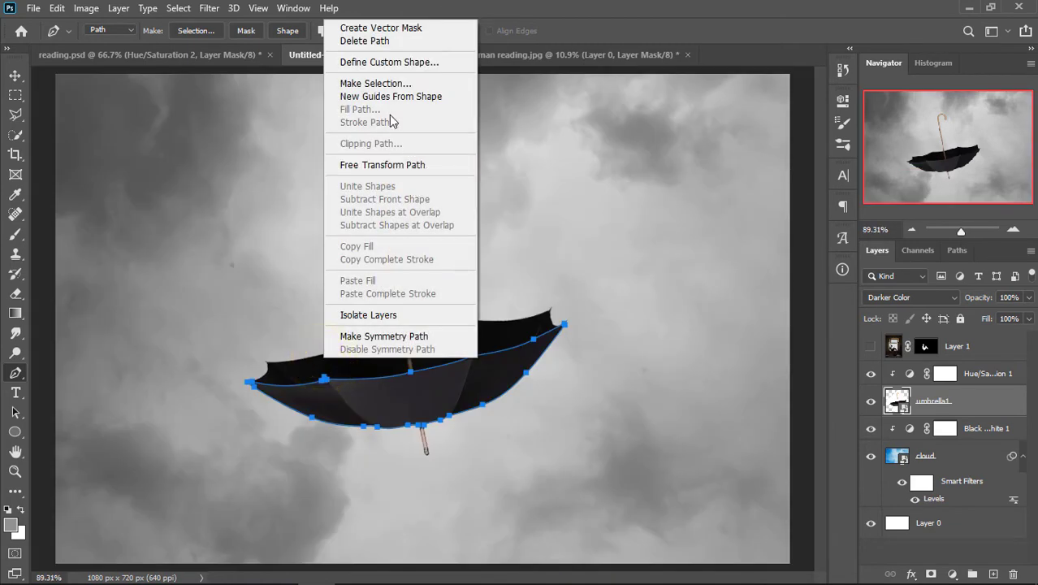
pyautogui.click(364, 84)
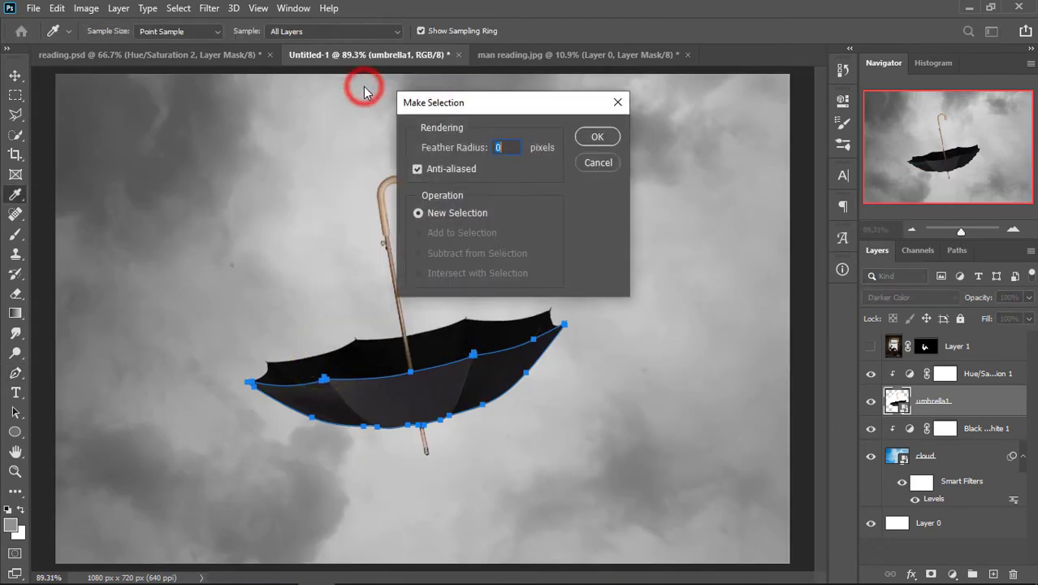
pyautogui.click(591, 139)
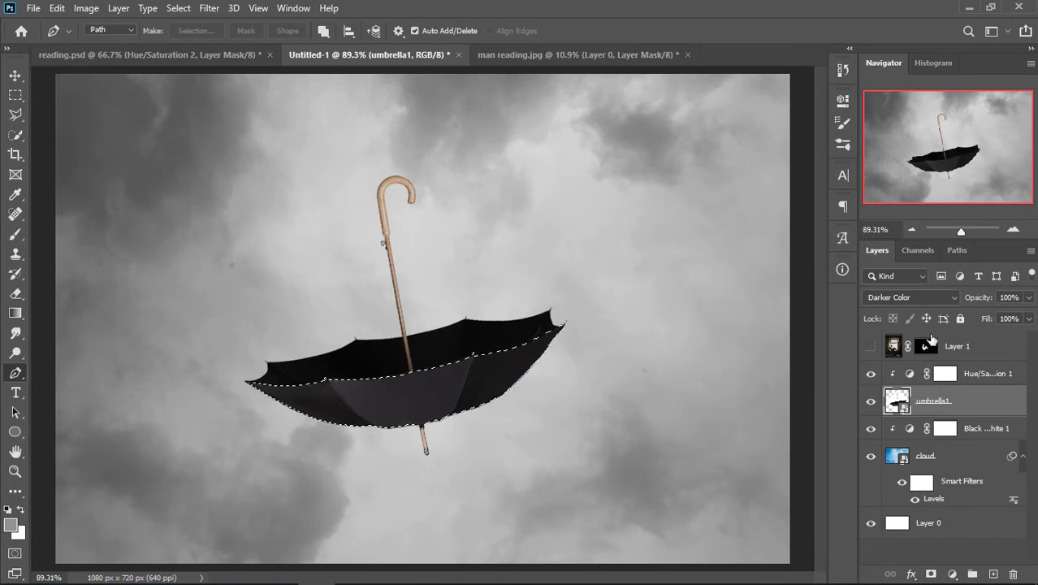
pyautogui.hotkey('ctrl', 'j')
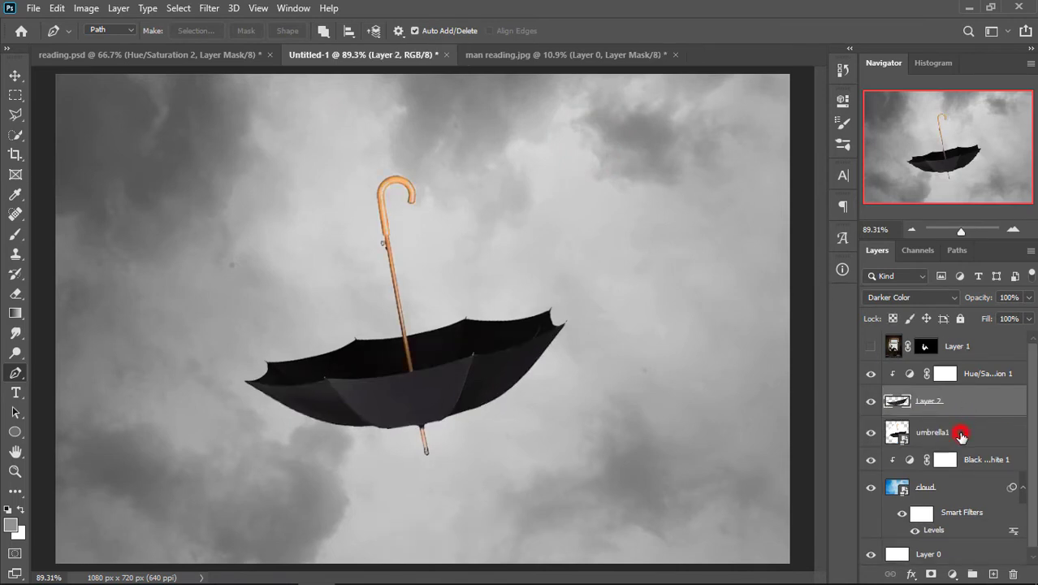
# Move Layer 2 to the top of the stack and clip Hue/Saturation 1 to umbrella1.
pyautogui.click(961, 435)
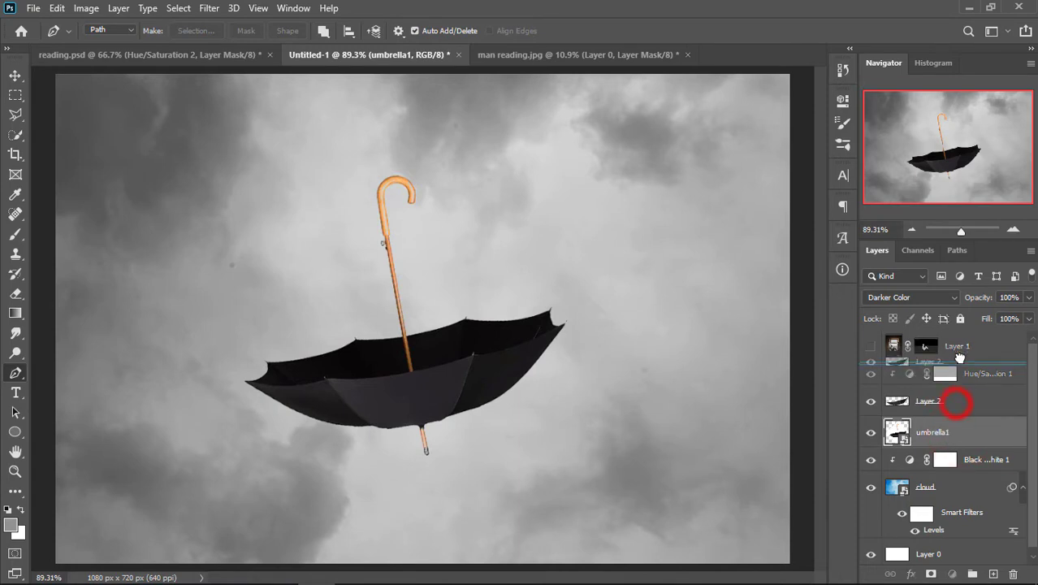
pyautogui.moveTo(943, 399); pyautogui.dragTo(942, 339)
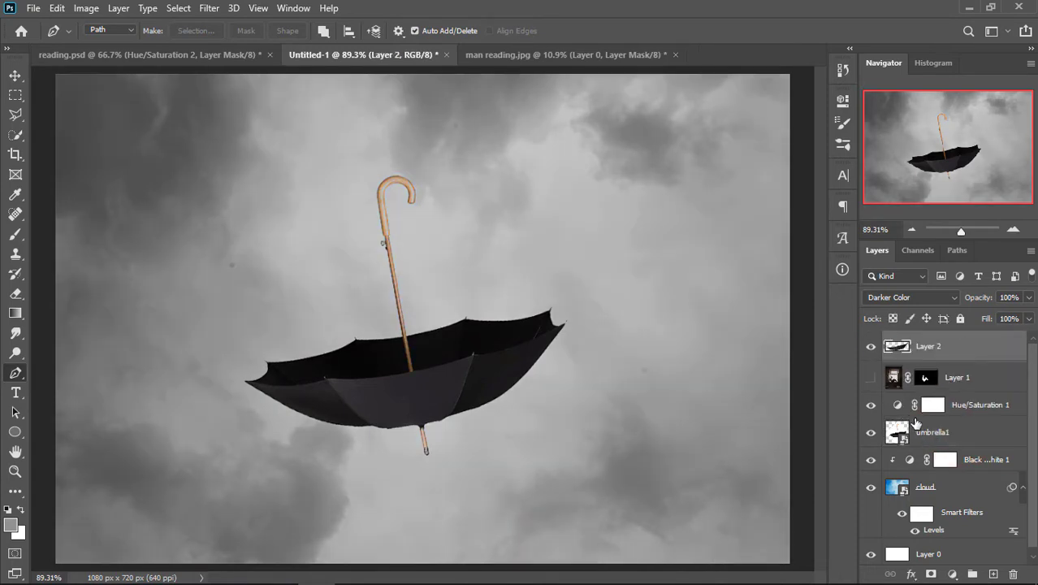
pyautogui.press('alt')
pyautogui.keyDown('alt'); pyautogui.click(902, 417); pyautogui.keyUp('alt')
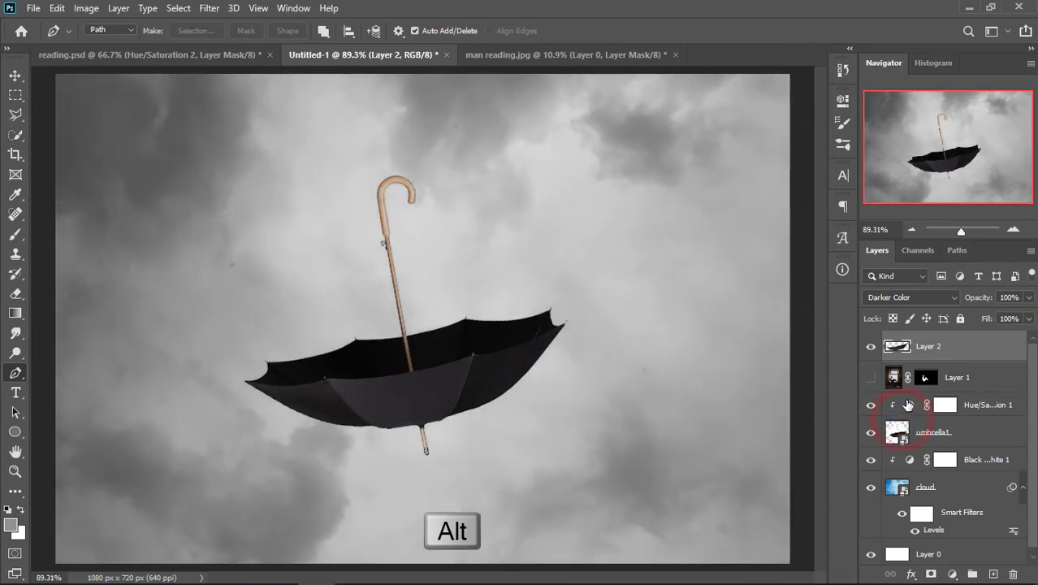
# Show the man on Layer 1, set Layer 2's blend mode to Normal, and inspect at 200%.
pyautogui.click(875, 349)
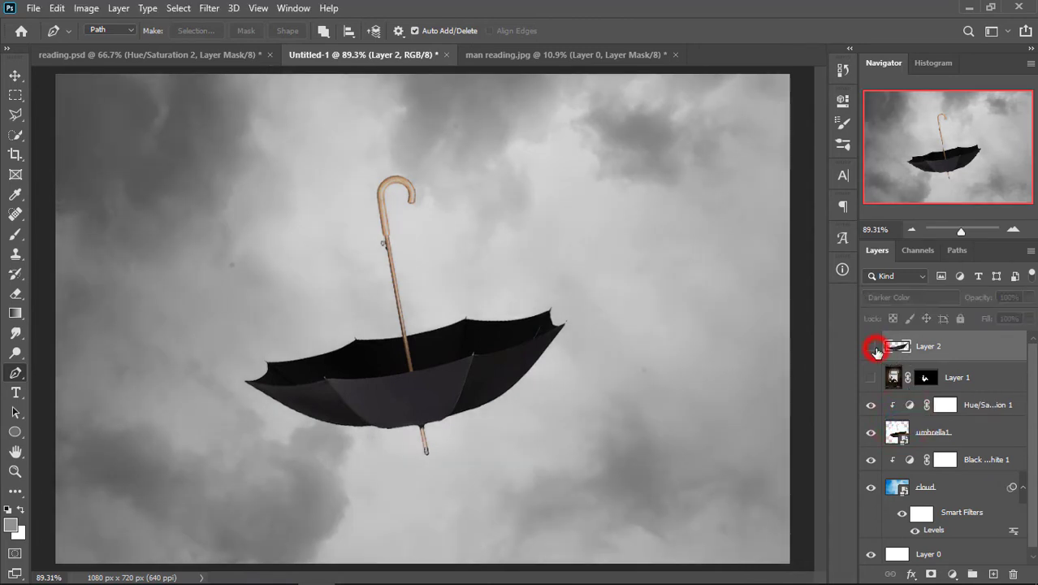
pyautogui.click(875, 349)
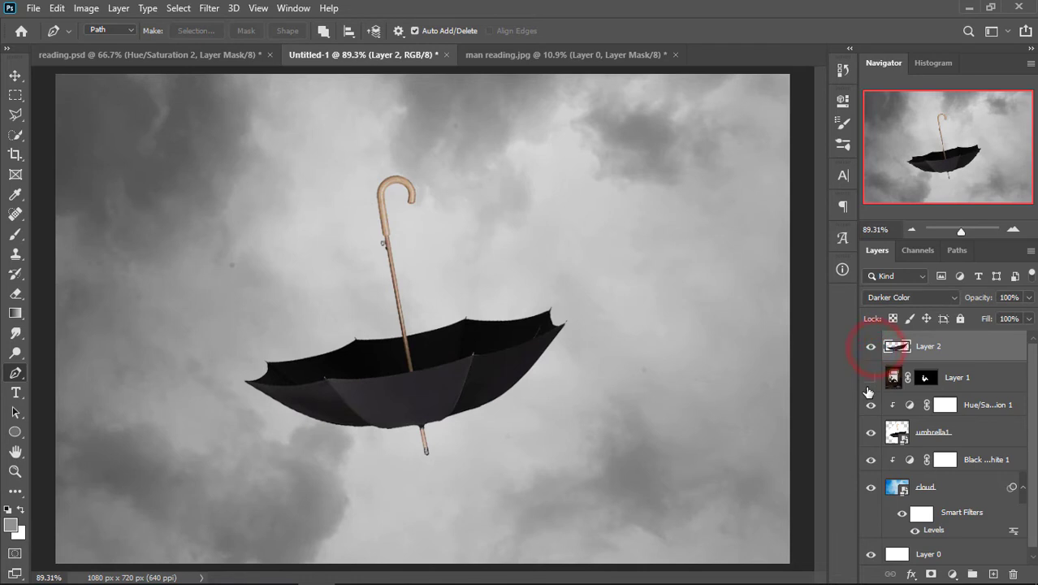
pyautogui.click(870, 379)
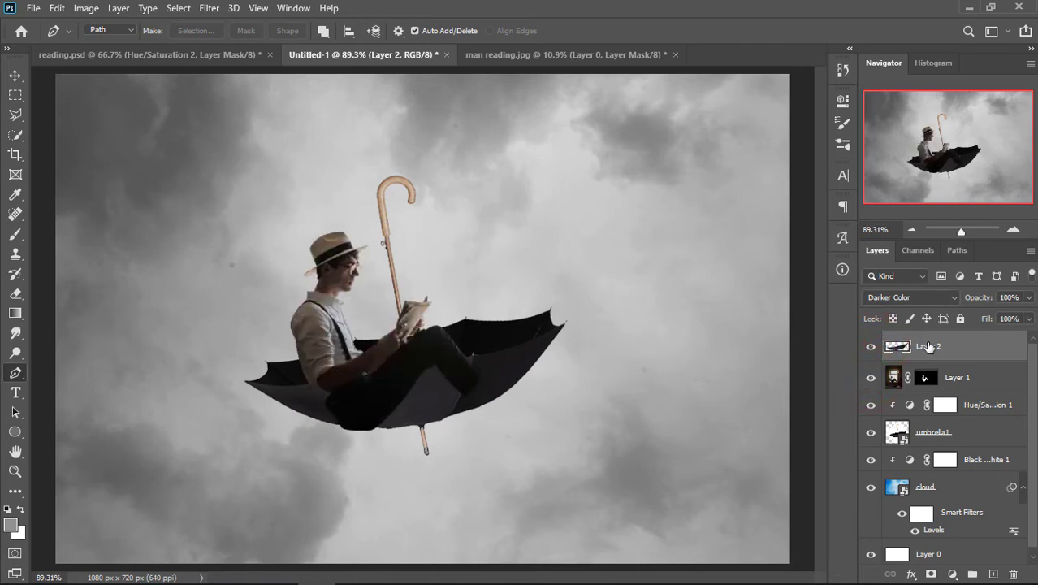
pyautogui.click(908, 297)
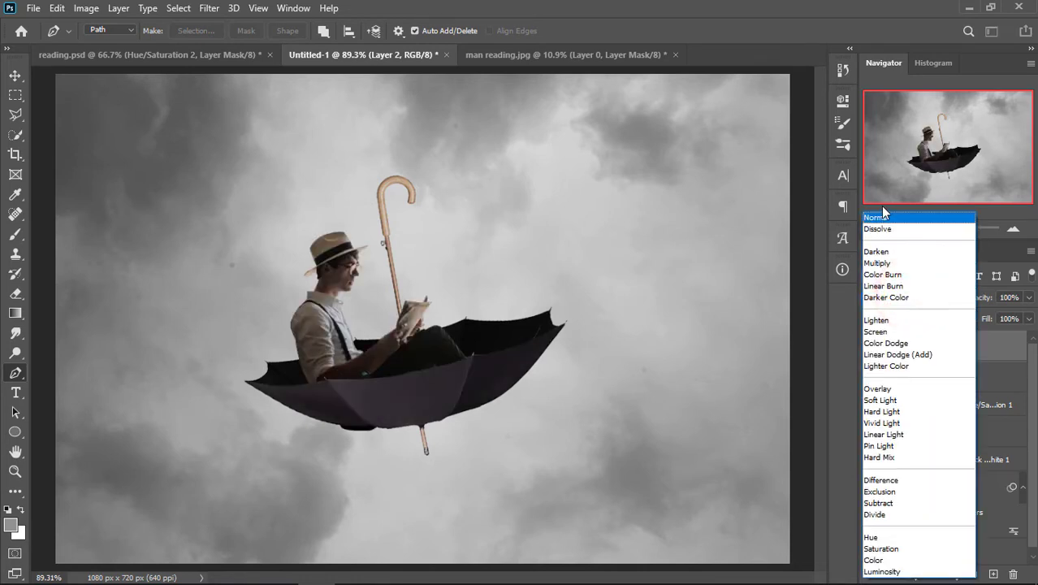
pyautogui.click(878, 218)
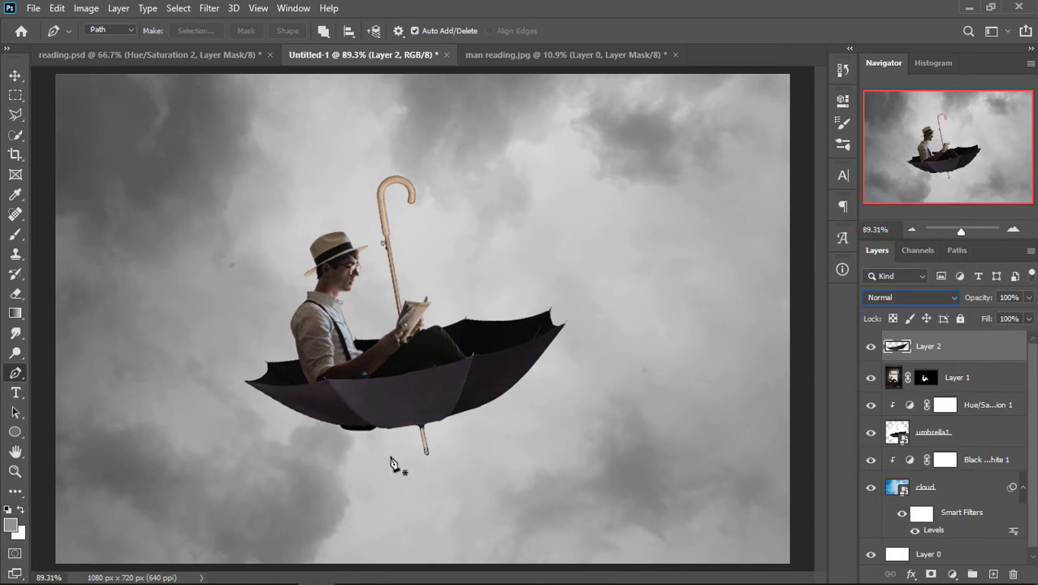
pyautogui.hotkey('ctrl', '1')
pyautogui.hotkey('ctrl', '+')
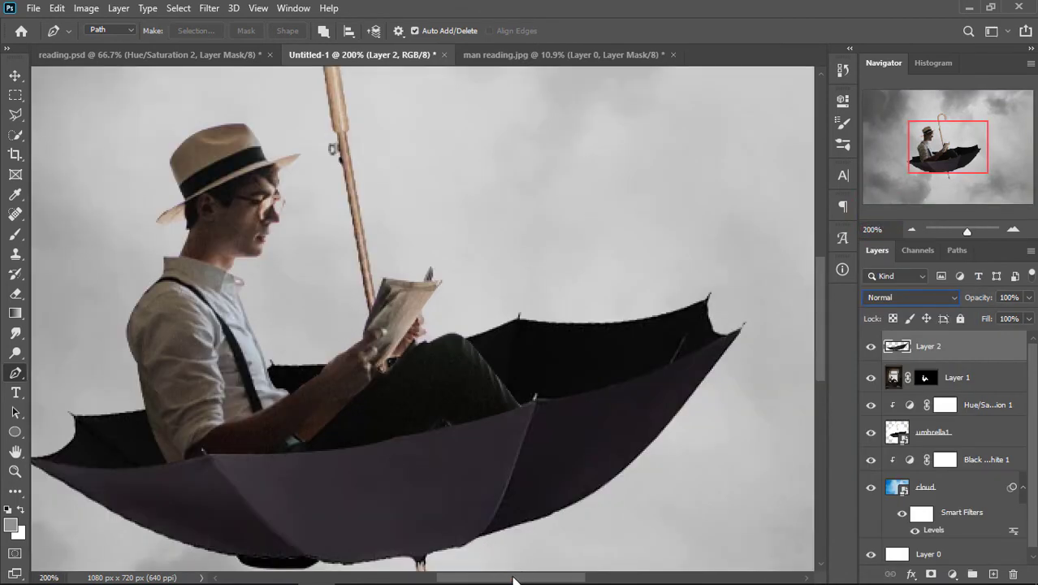
pyautogui.moveTo(512, 579); pyautogui.dragTo(491, 580)
# Shrink the man on Layer 1 to about 79% and lower him into the umbrella.
pyautogui.hotkey('ctrl', '-')
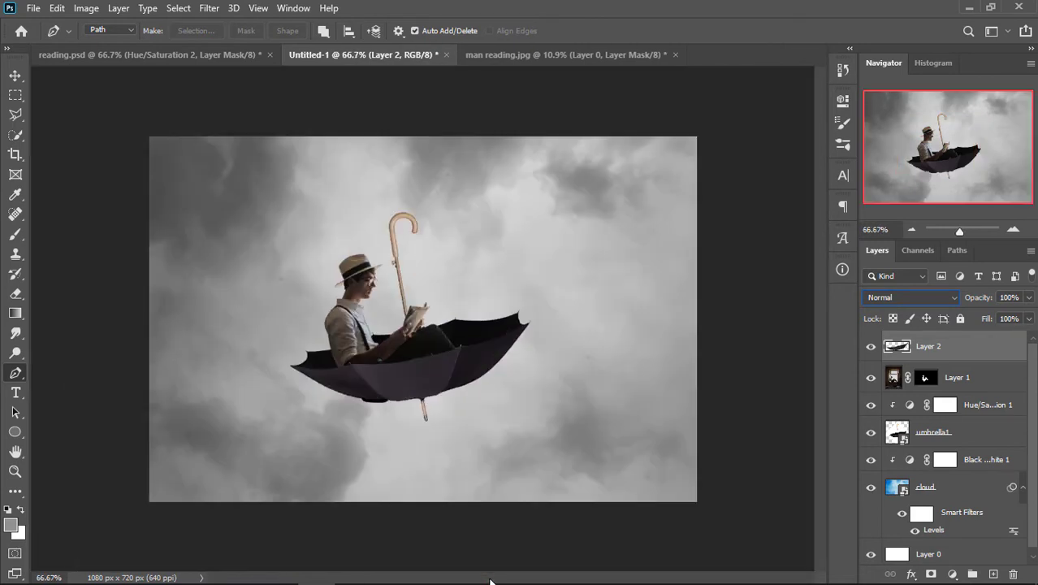
pyautogui.click(957, 378)
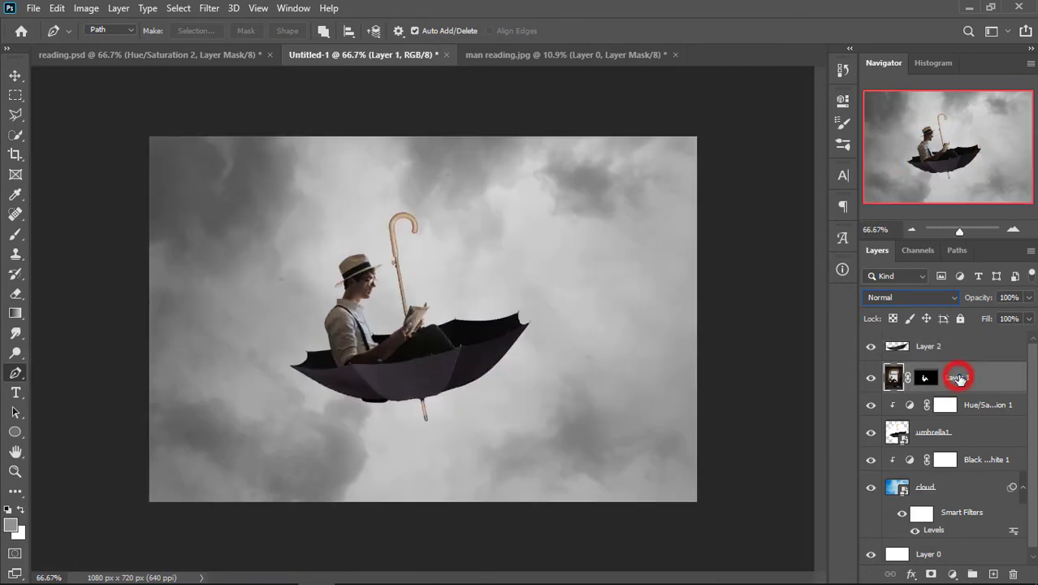
pyautogui.hotkey('ctrl', 't')
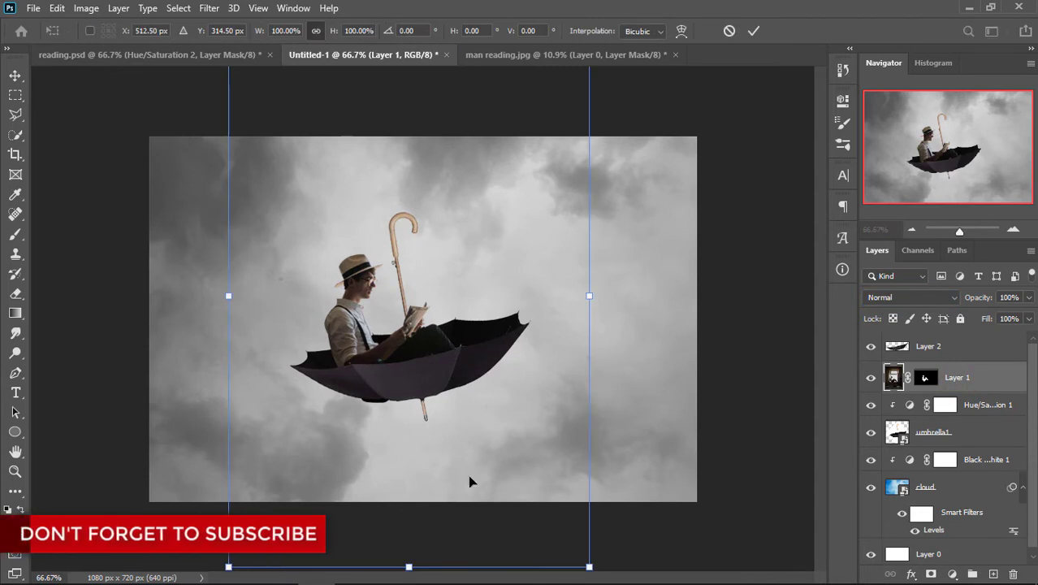
pyautogui.moveTo(410, 564); pyautogui.dragTo(411, 455)
pyautogui.moveTo(384, 244); pyautogui.dragTo(373, 317)
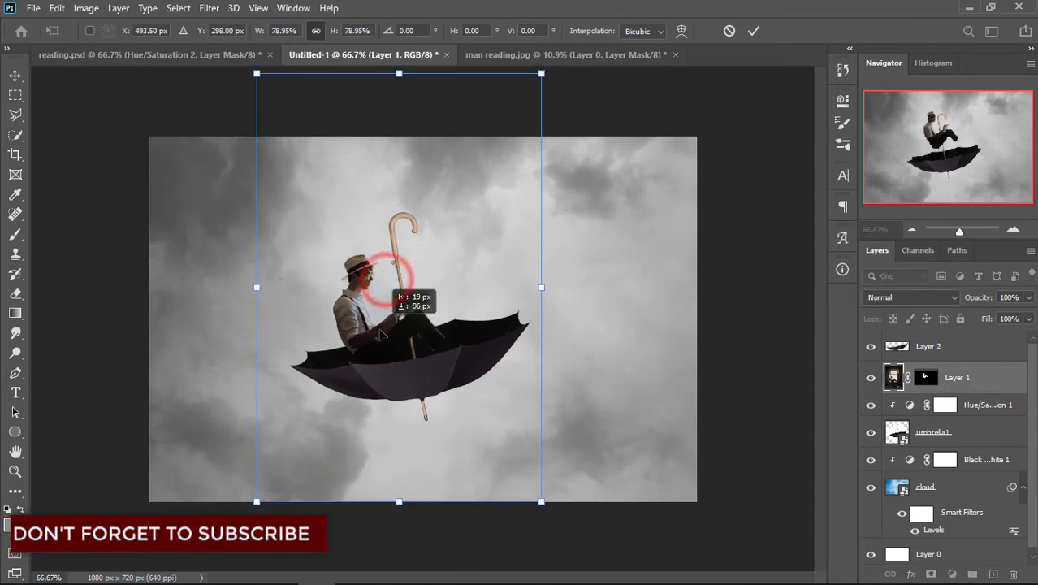
pyautogui.moveTo(378, 355); pyautogui.dragTo(378, 358)
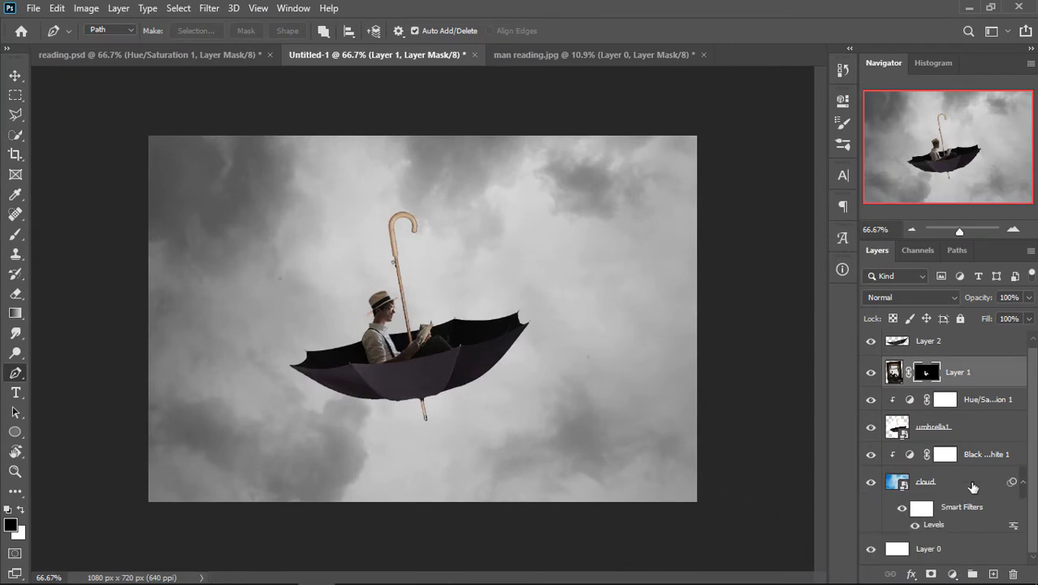
# Add a Hue/Saturation layer clipped to Layer 1 with Saturation +8 and Lightness about -11.
pyautogui.click(953, 573)
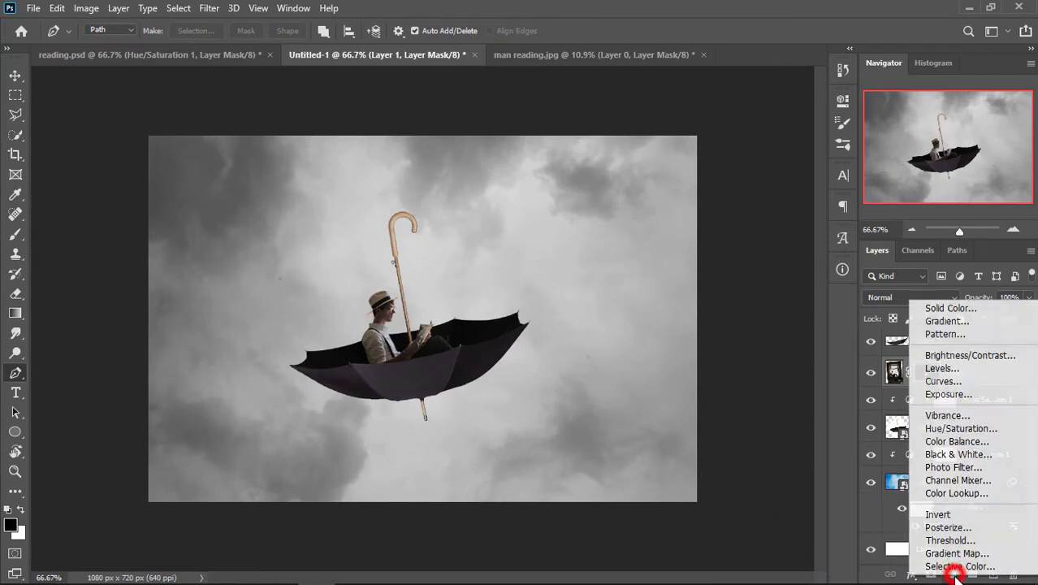
pyautogui.click(934, 427)
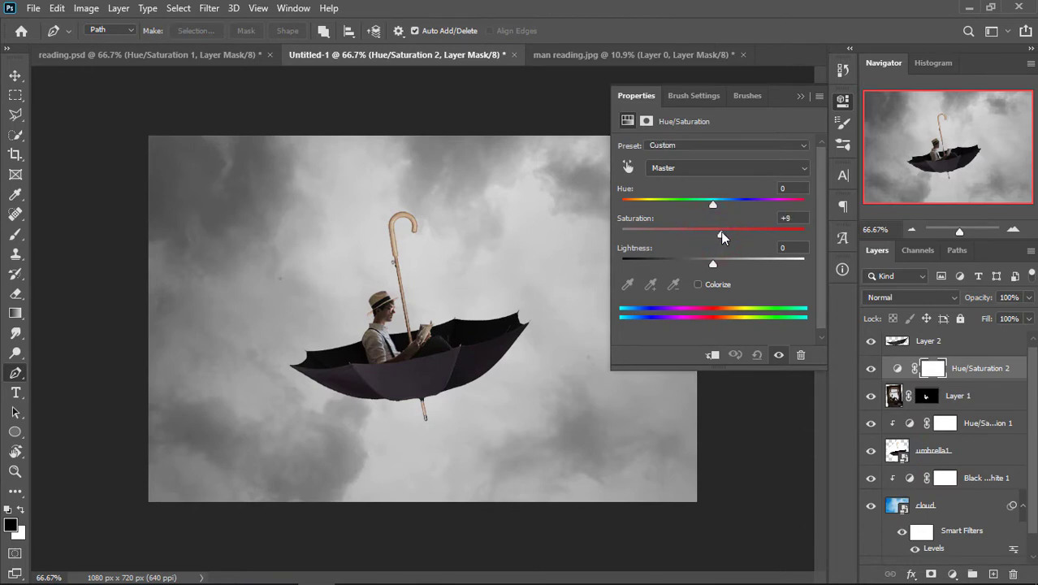
pyautogui.moveTo(722, 237); pyautogui.dragTo(706, 264)
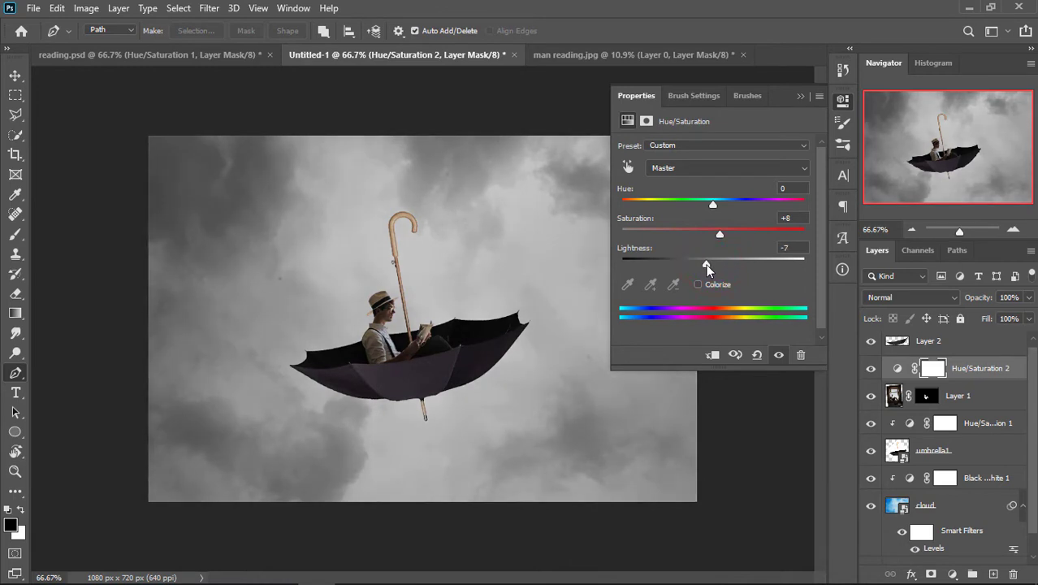
pyautogui.click(714, 356)
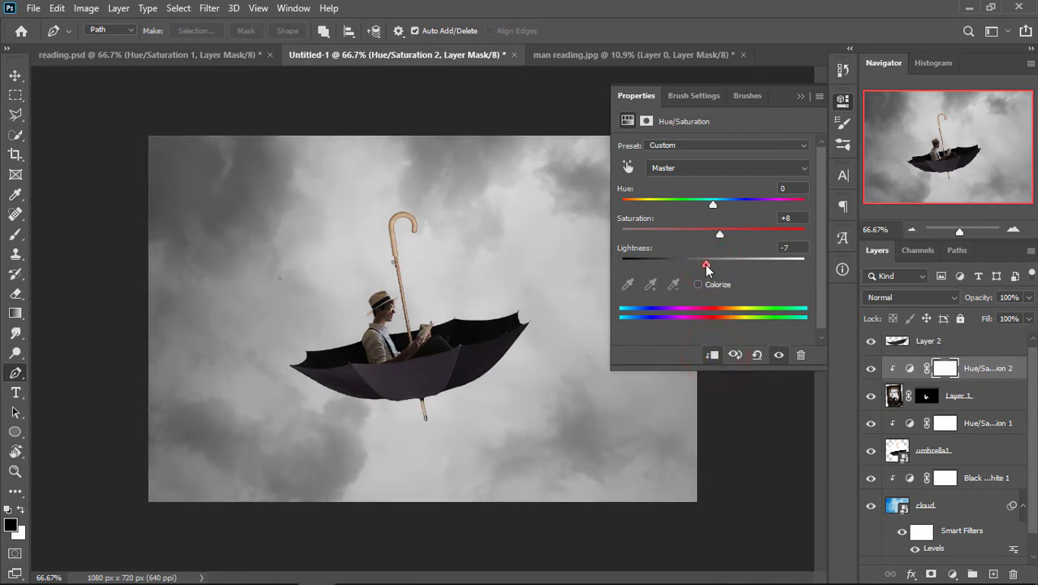
pyautogui.moveTo(712, 264); pyautogui.dragTo(721, 265)
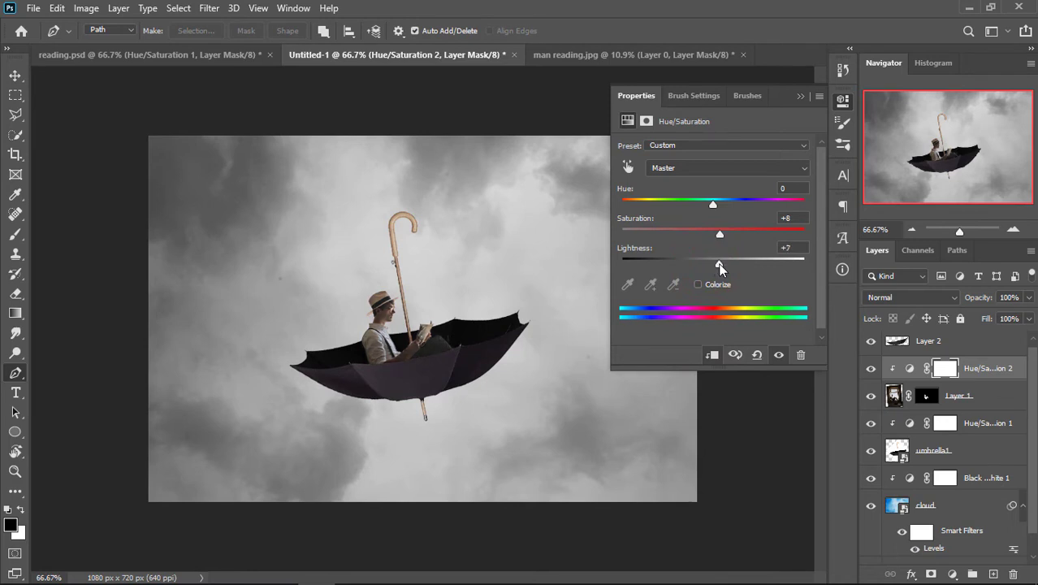
pyautogui.moveTo(712, 262); pyautogui.dragTo(711, 263)
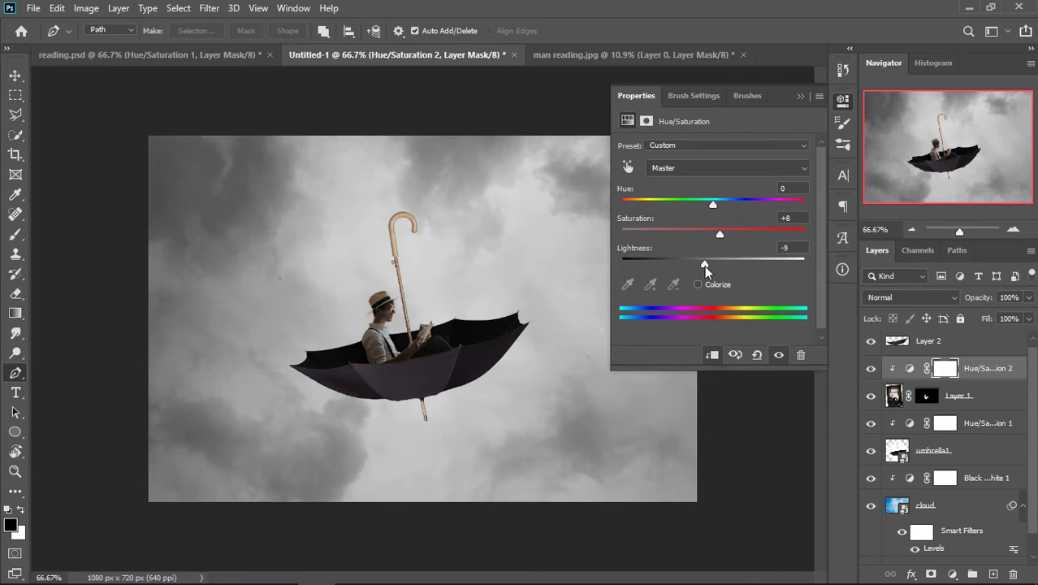
pyautogui.moveTo(704, 265); pyautogui.dragTo(702, 265)
pyautogui.click(799, 97)
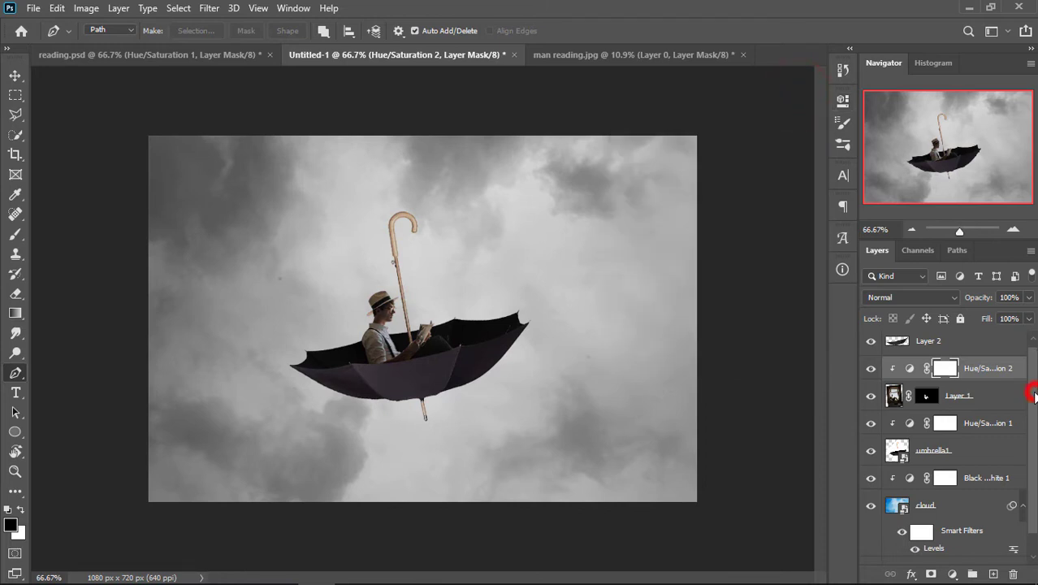
pyautogui.moveTo(1034, 395); pyautogui.dragTo(1034, 400)
pyautogui.scroll(-1, 1033, 400)
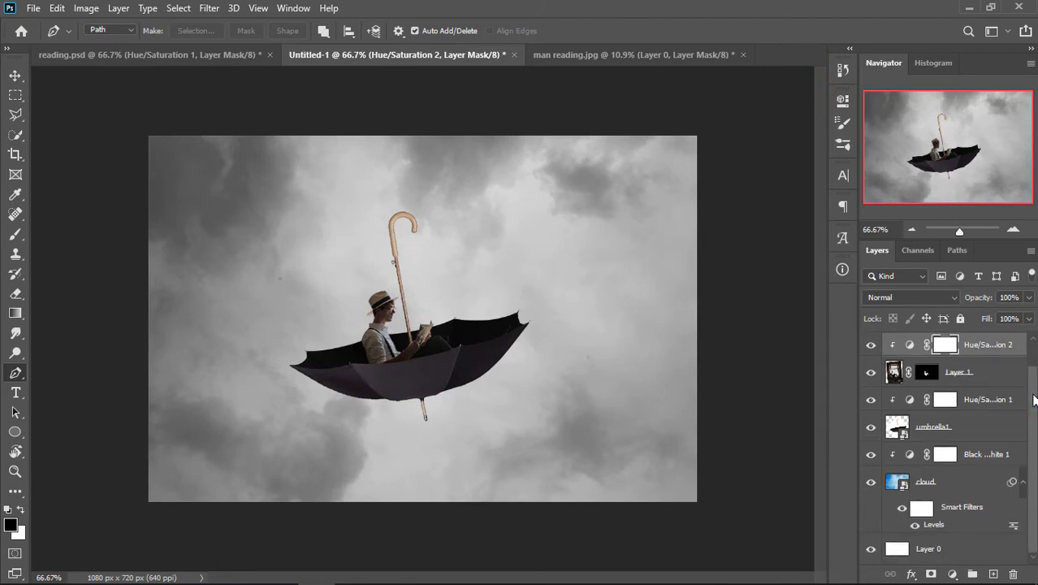
# Open book.jpg from the reading folder and zoom in on the lower shelf.
pyautogui.click(41, 8)
pyautogui.click(59, 38)
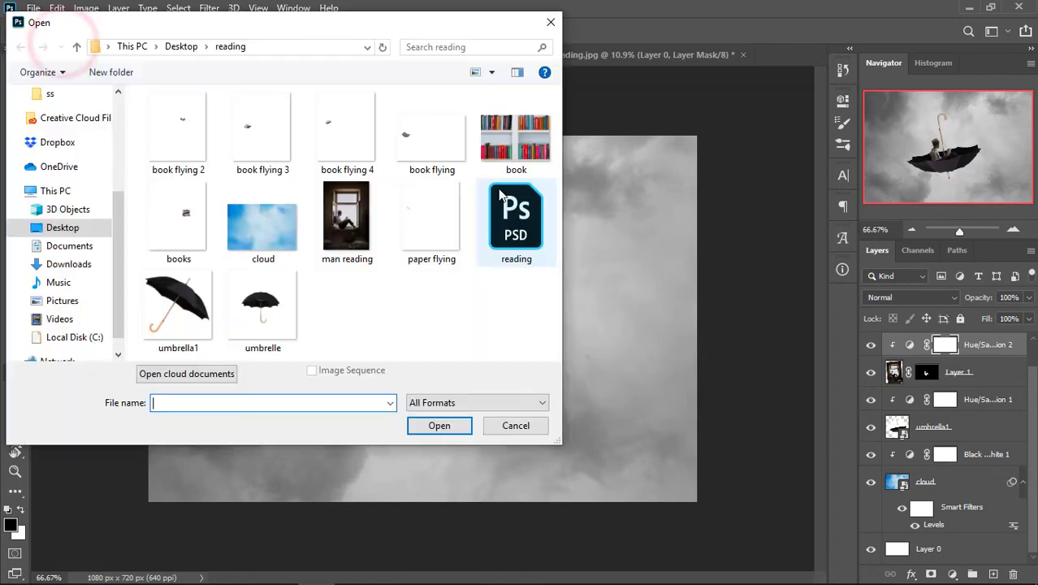
pyautogui.click(439, 425)
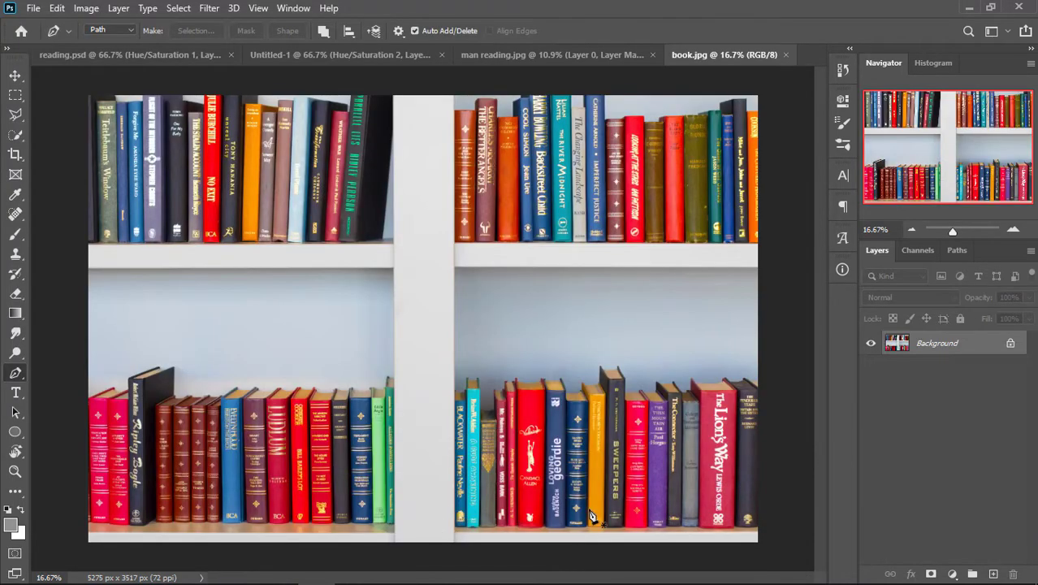
pyautogui.hotkey('ctrl', '+')
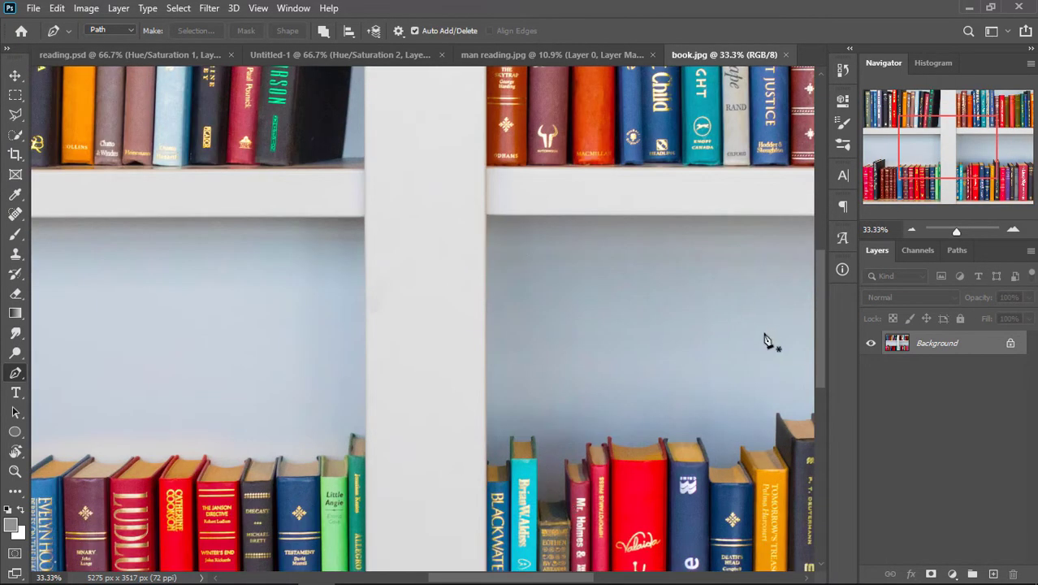
pyautogui.moveTo(819, 348); pyautogui.dragTo(821, 407)
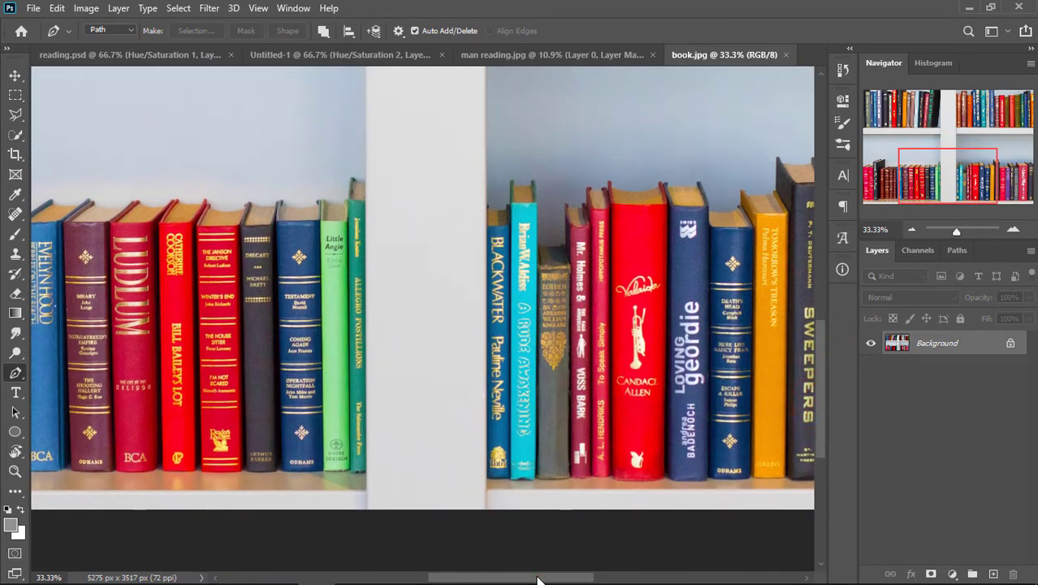
pyautogui.moveTo(538, 577); pyautogui.dragTo(572, 580)
pyautogui.hotkey('ctrl', '+')
# Trace a closed pen path around the five books on the lower shelf.
pyautogui.moveTo(821, 406); pyautogui.dragTo(822, 434)
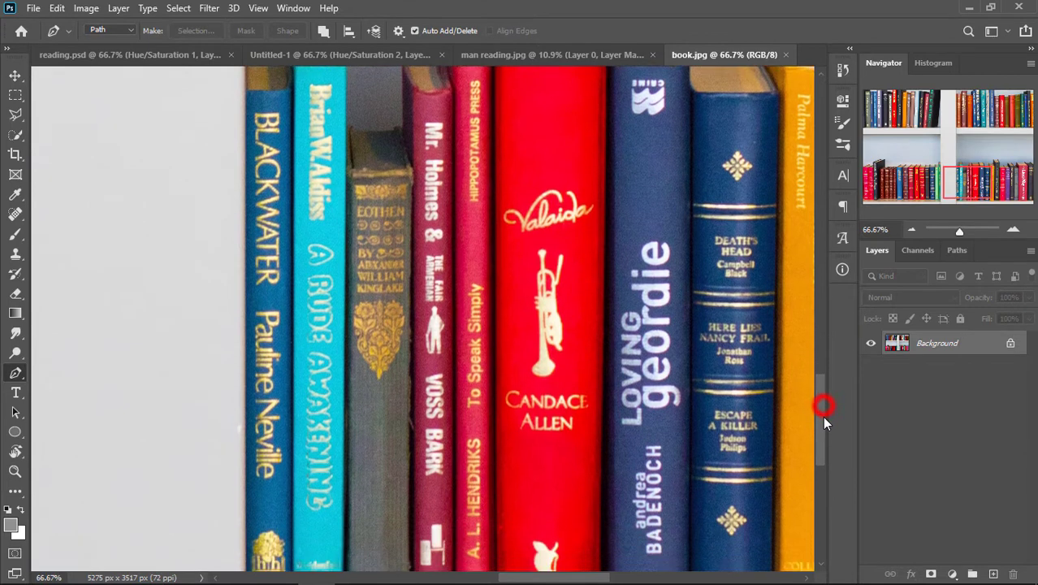
pyautogui.click(495, 466)
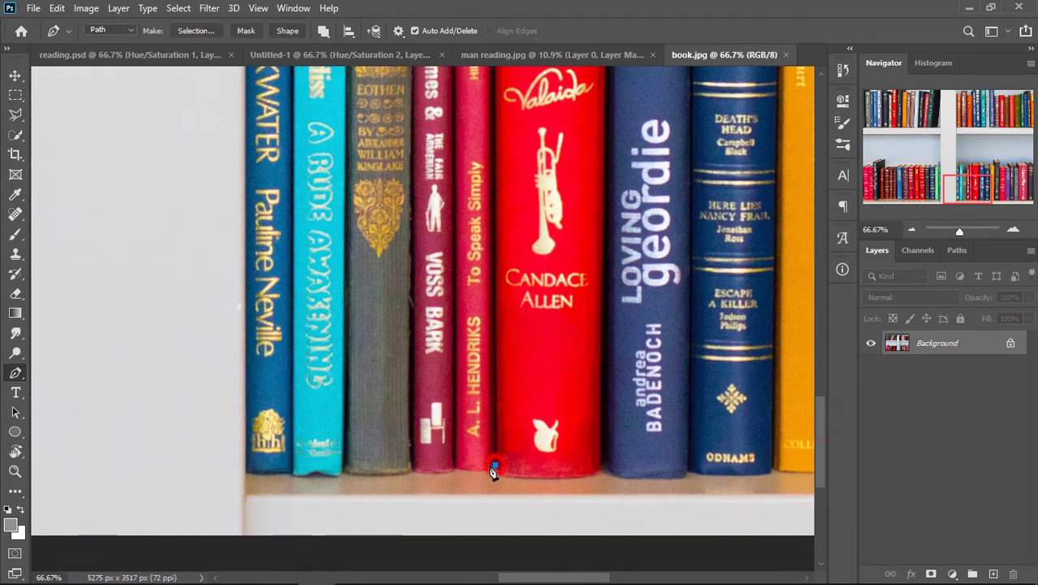
pyautogui.click(452, 465)
pyautogui.moveTo(412, 468); pyautogui.dragTo(395, 460)
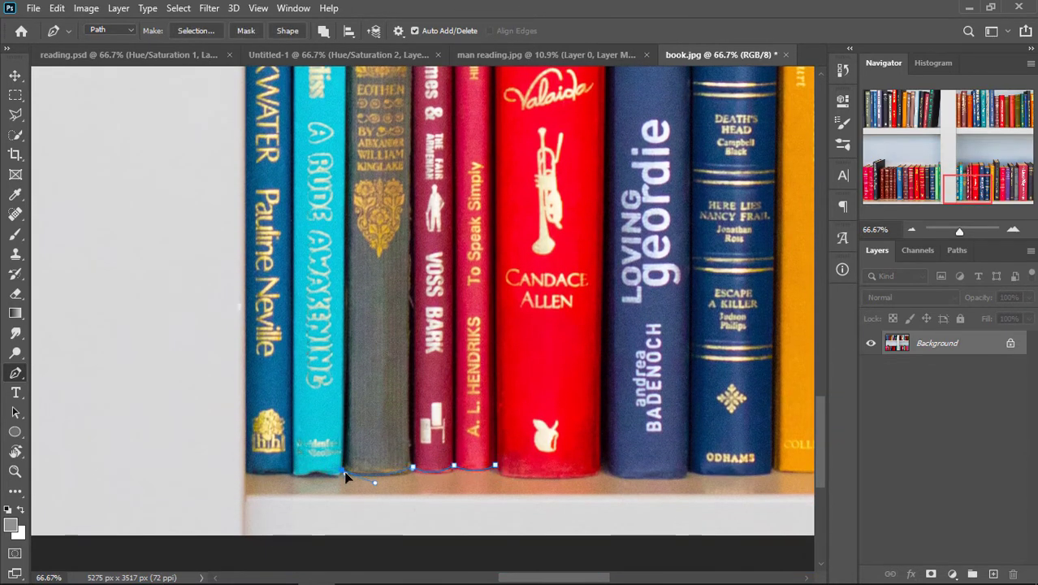
pyautogui.click(248, 472)
pyautogui.scroll(5, 303, 356)
pyautogui.click(246, 264)
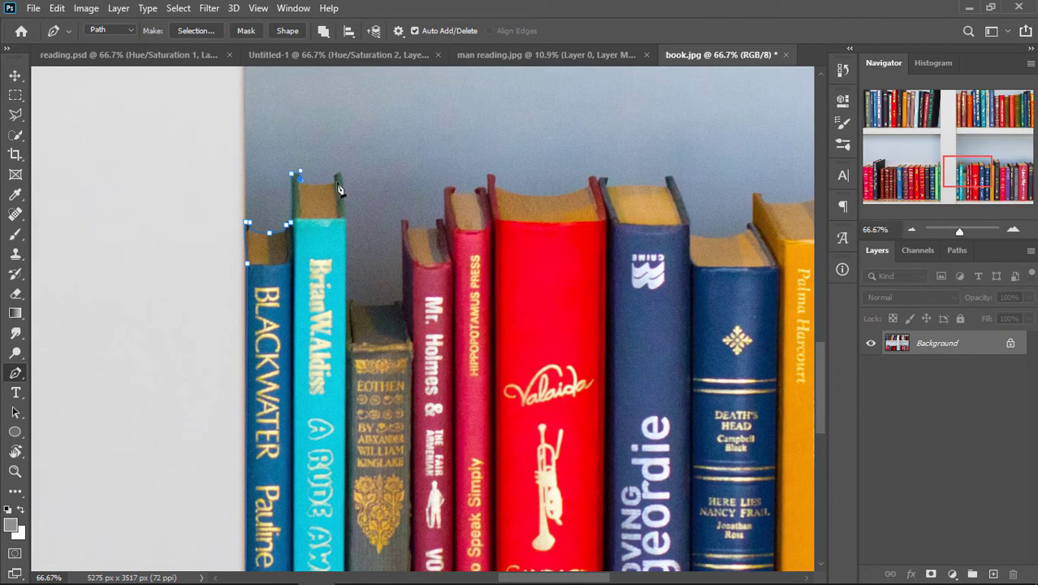
pyautogui.click(398, 303)
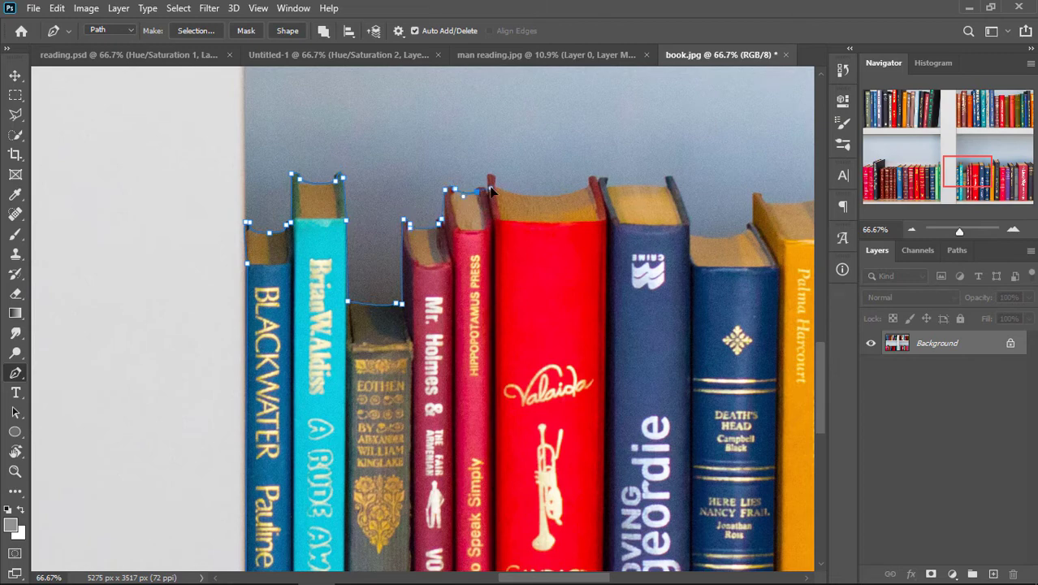
pyautogui.scroll(-1, 492, 325)
pyautogui.scroll(-3, 495, 447)
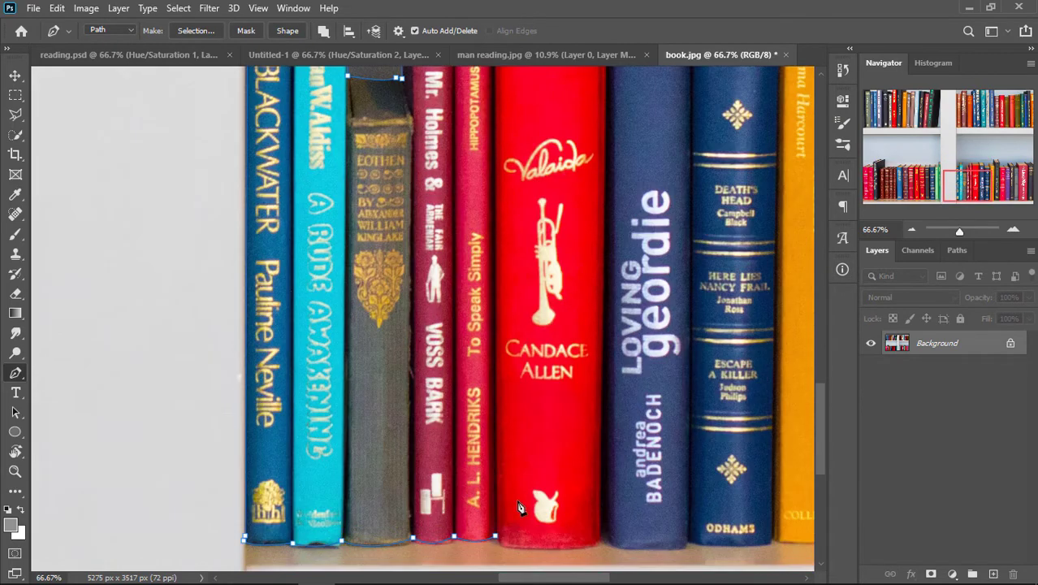
pyautogui.click(493, 537)
# Convert the path to a selection, copy the books to Layer 1, and hide the Background.
pyautogui.rightClick(493, 534)
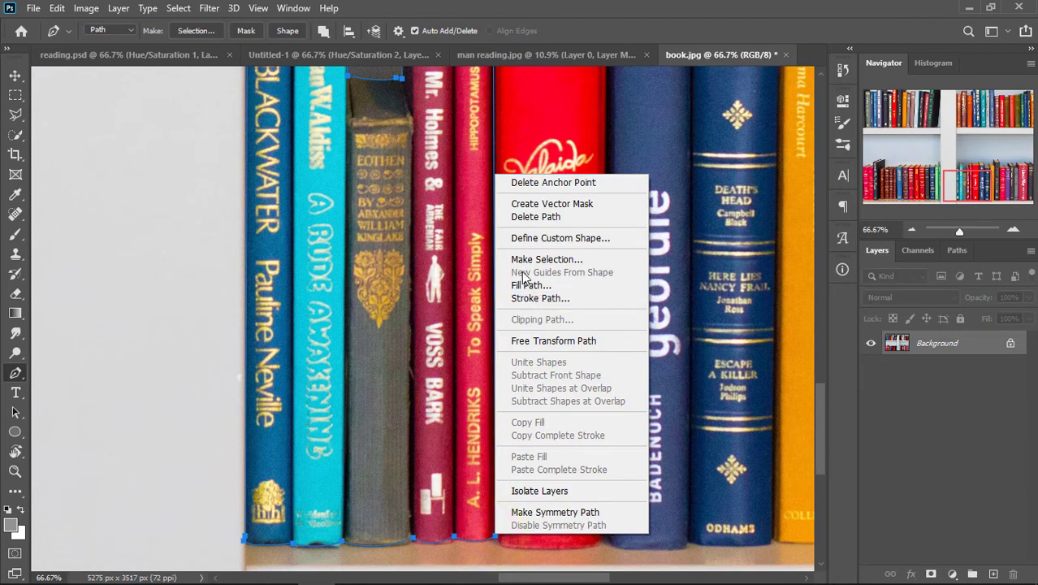
pyautogui.click(536, 260)
pyautogui.click(594, 135)
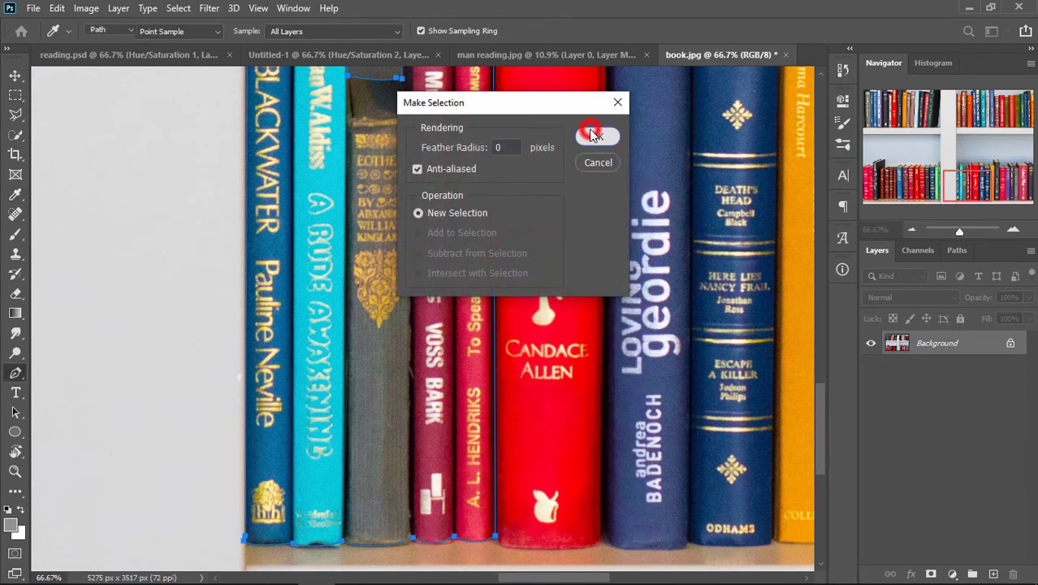
pyautogui.hotkey('ctrl', '0')
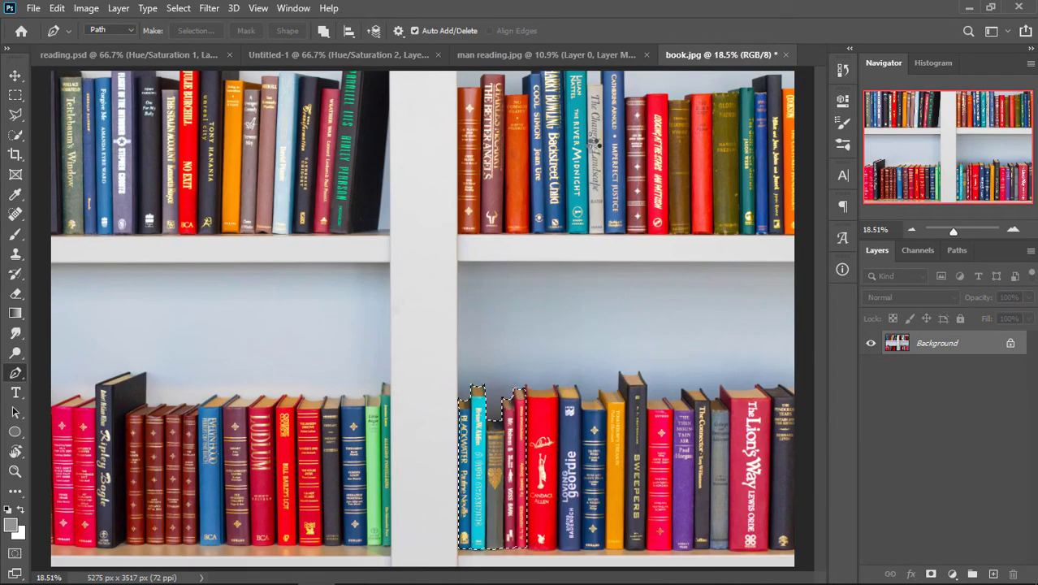
pyautogui.hotkey('ctrl', 'j')
pyautogui.click(871, 377)
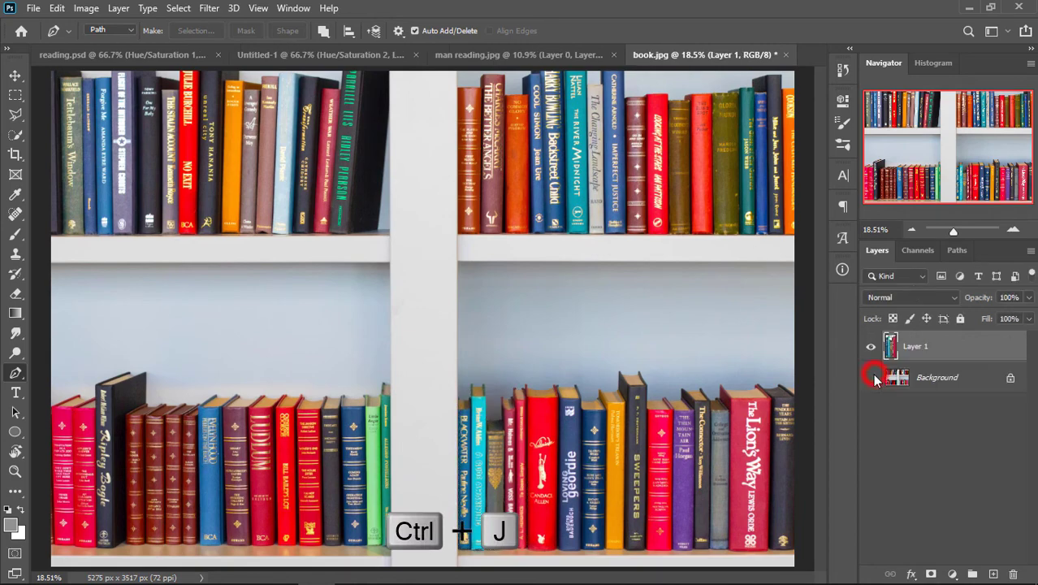
# Bring the cut-out books layer into the umbrella composite and shrink it beside the umbrella.
pyautogui.press('v')
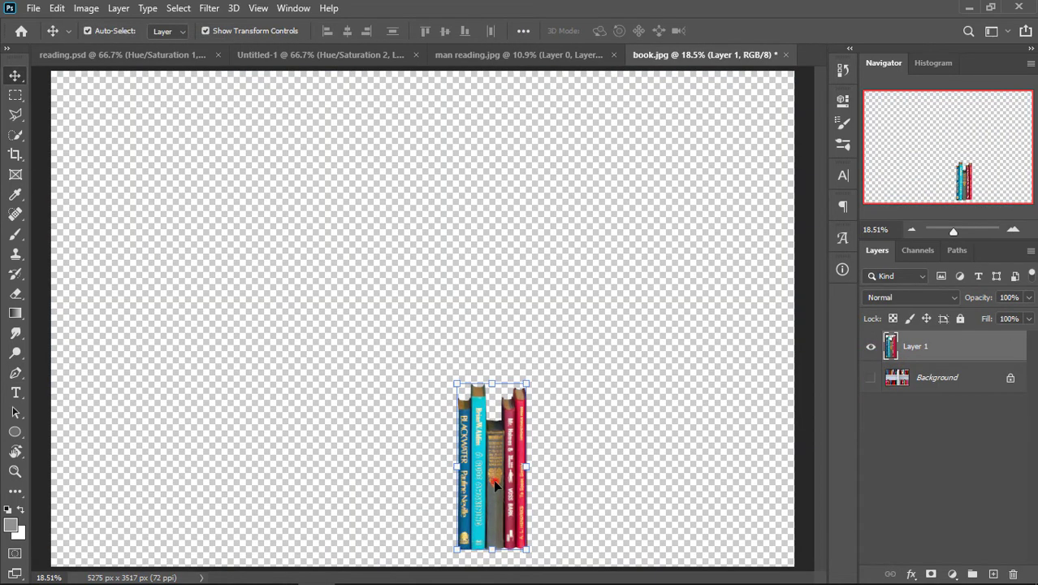
pyautogui.moveTo(493, 479)
pyautogui.mouseDown()
pyautogui.moveTo(291, 61)
pyautogui.moveTo(499, 388)
pyautogui.mouseUp()
pyautogui.hotkey('ctrl', '-')
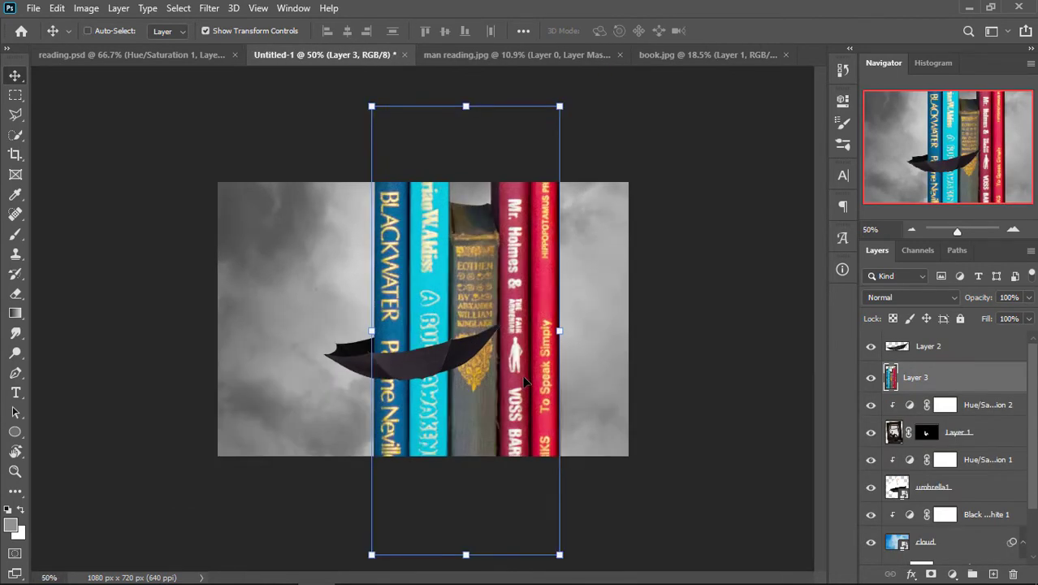
pyautogui.hotkey('ctrl', '-')
pyautogui.moveTo(450, 477); pyautogui.dragTo(450, 256)
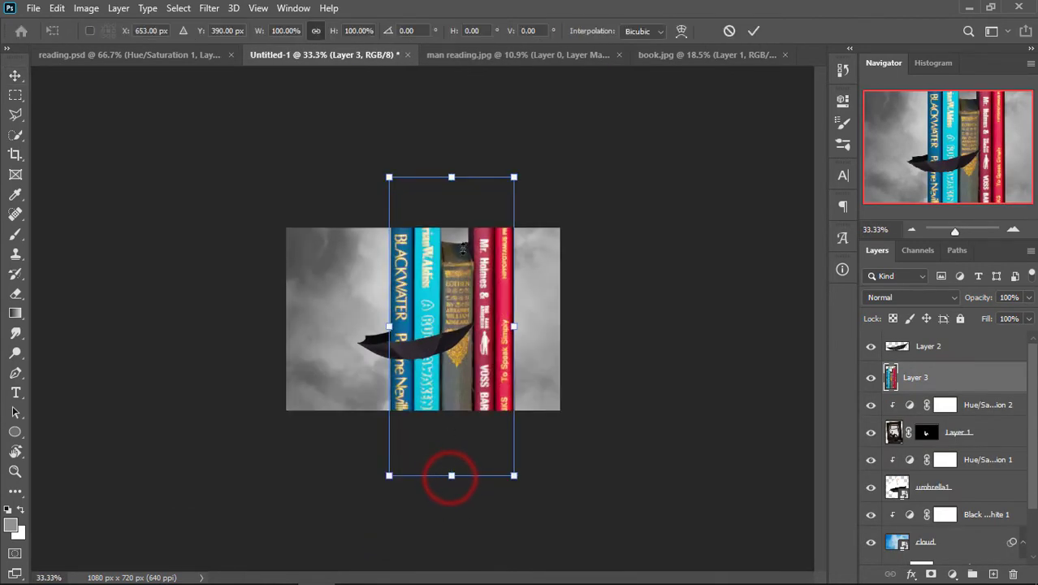
pyautogui.moveTo(451, 203); pyautogui.dragTo(462, 287)
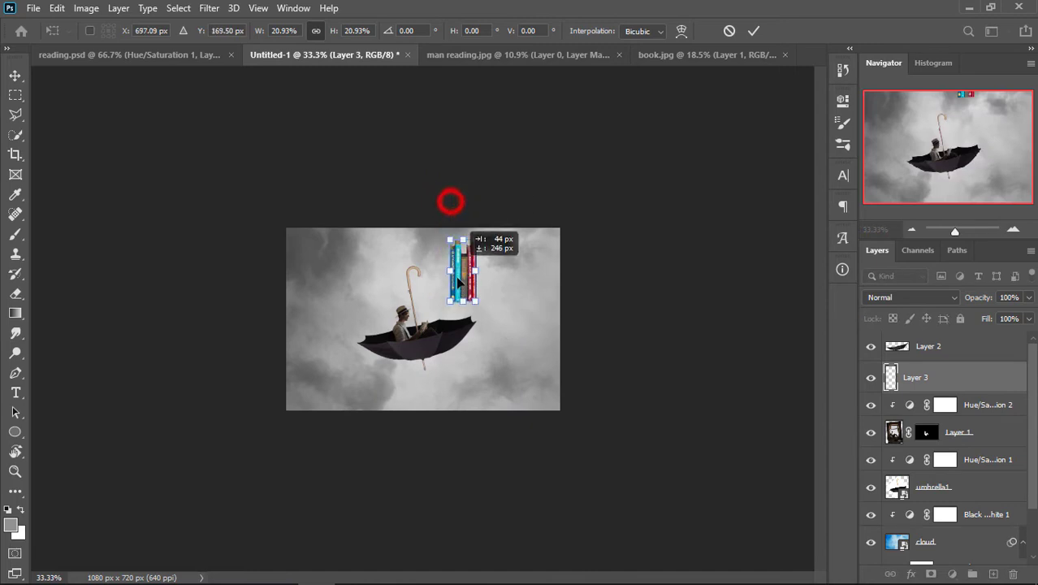
pyautogui.hotkey('ctrl', '0')
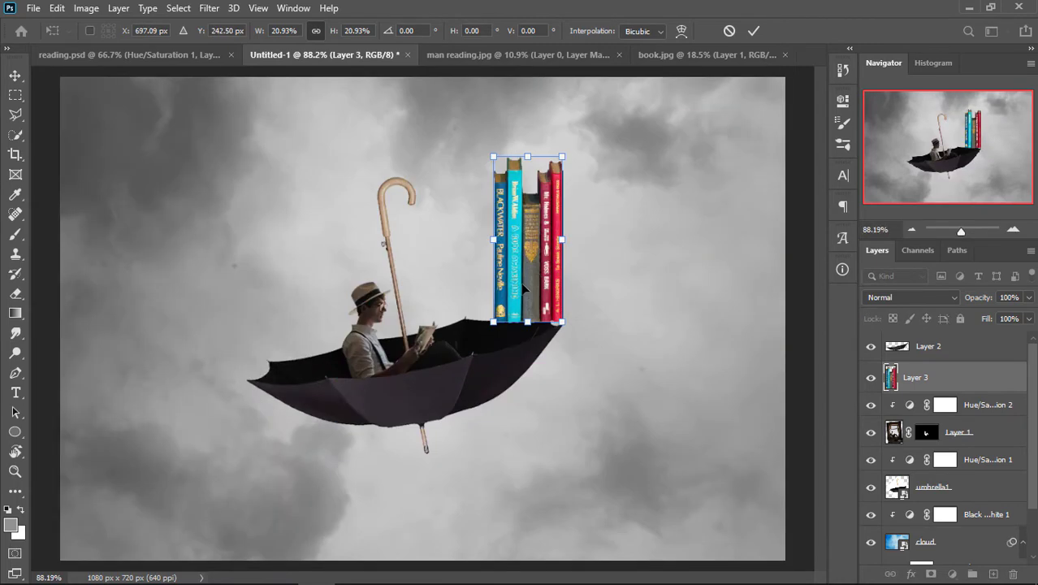
# Rotate the books 90° clockwise, flip vertically, and shrink to about 8.73%, tilted about 81° on the umbrella rim.
pyautogui.rightClick(524, 288)
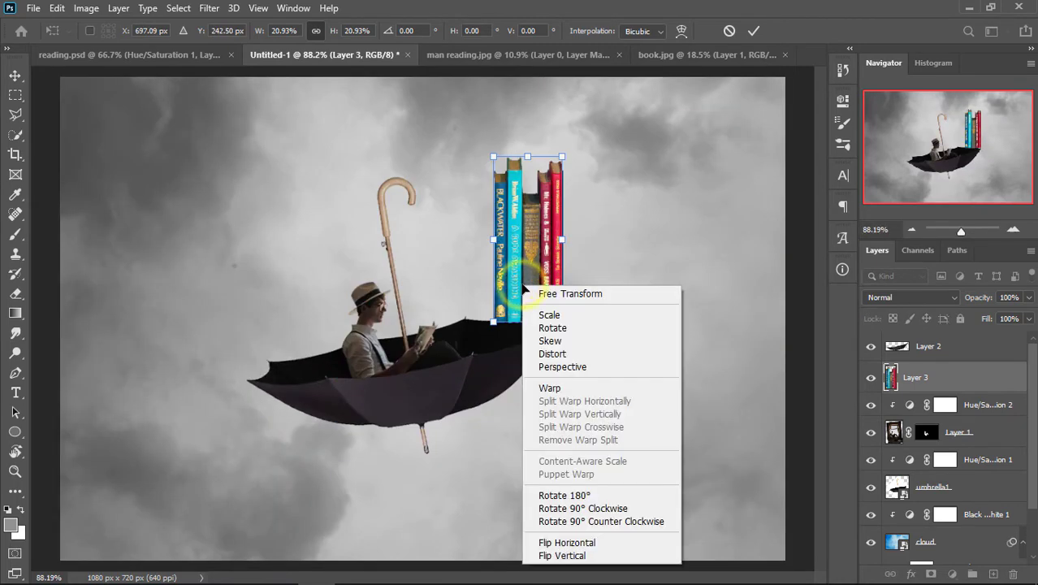
pyautogui.click(562, 508)
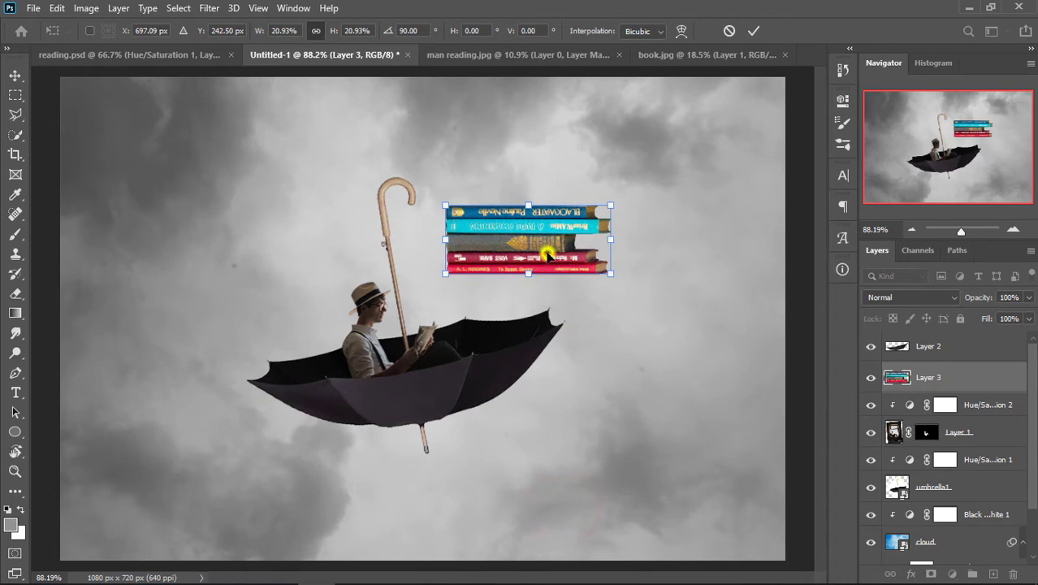
pyautogui.rightClick(548, 254)
pyautogui.click(591, 507)
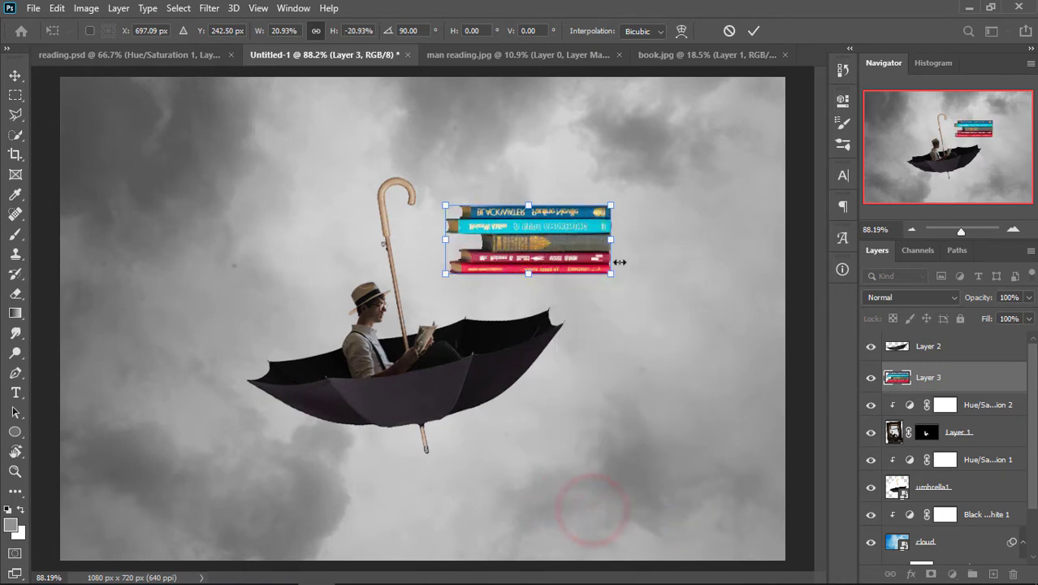
pyautogui.moveTo(611, 274)
pyautogui.mouseDown()
pyautogui.moveTo(531, 240)
pyautogui.moveTo(529, 364)
pyautogui.mouseUp()
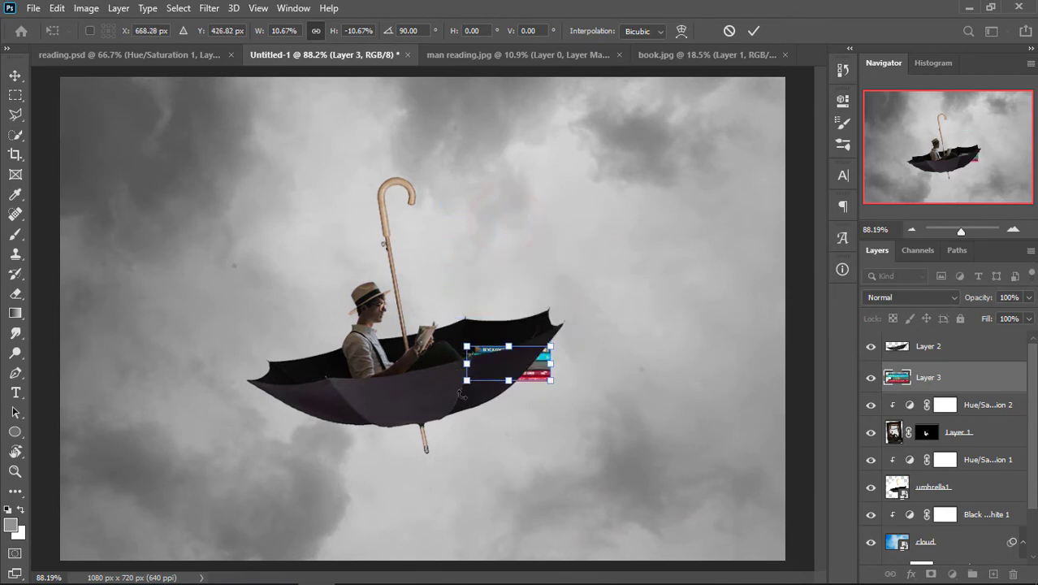
pyautogui.moveTo(467, 380)
pyautogui.mouseDown()
pyautogui.moveTo(529, 349)
pyautogui.moveTo(519, 364)
pyautogui.moveTo(499, 350)
pyautogui.mouseUp()
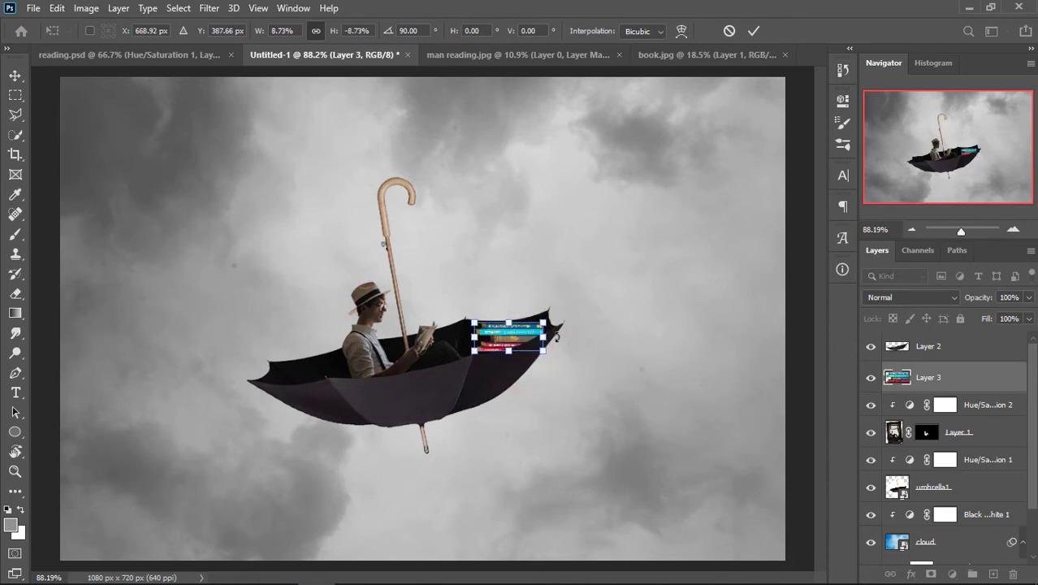
pyautogui.moveTo(557, 336)
pyautogui.mouseDown()
pyautogui.moveTo(567, 344)
pyautogui.moveTo(518, 350)
pyautogui.moveTo(569, 346)
pyautogui.moveTo(537, 357)
pyautogui.mouseUp()
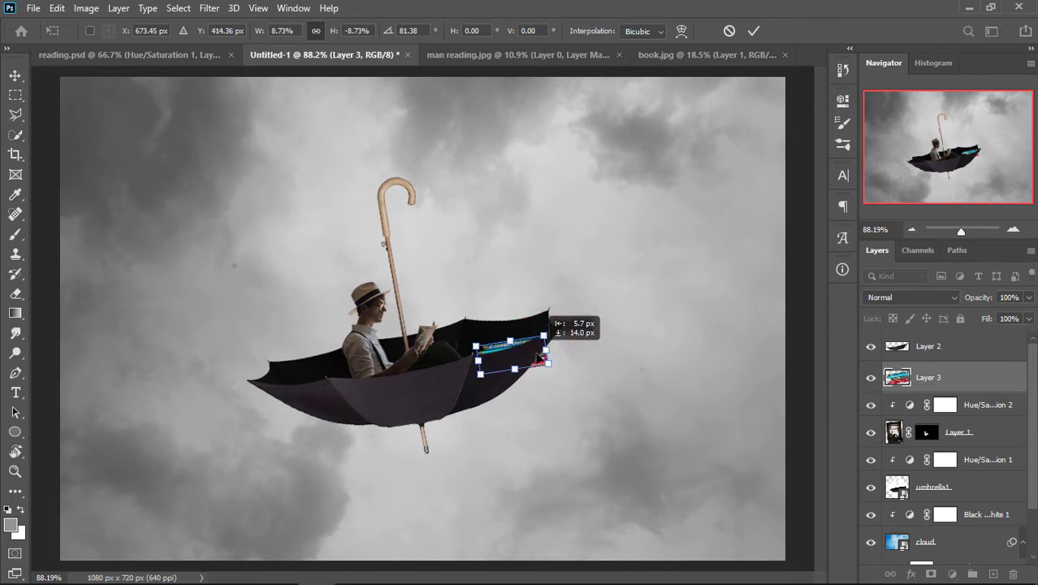
pyautogui.press('Up')
pyautogui.press('Up')
pyautogui.press('Up')
pyautogui.press('Up')
pyautogui.press('Up')
pyautogui.press('Up')
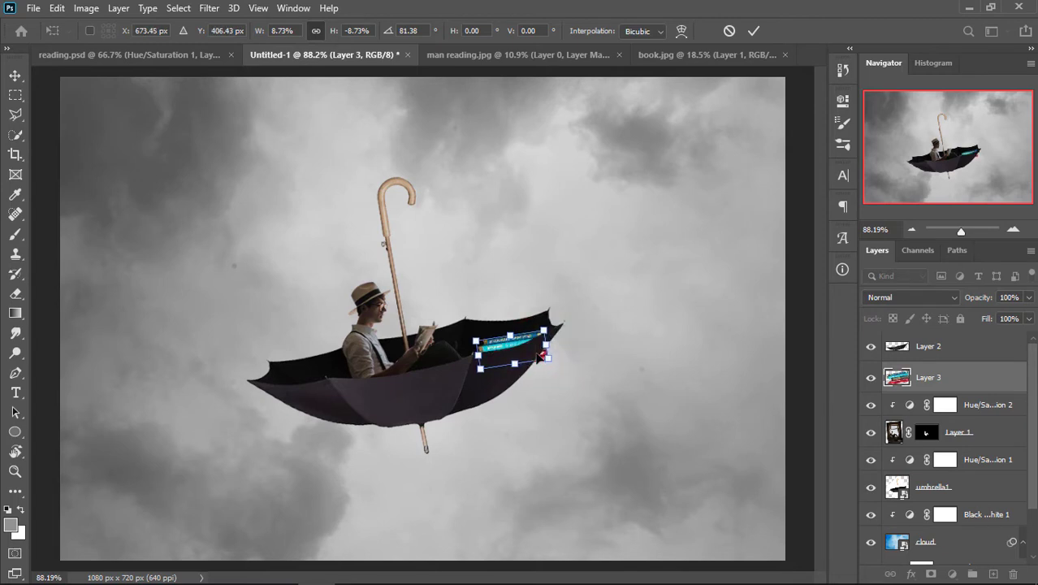
pyautogui.click(749, 32)
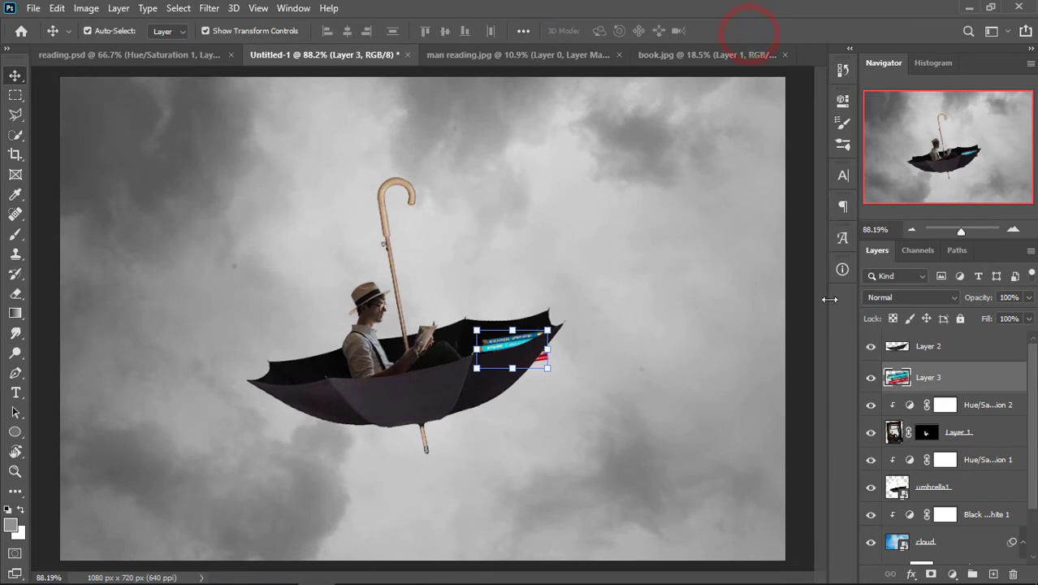
# Add a layer mask to Layer 3 and brush out the red book edge past the umbrella.
pyautogui.click(934, 575)
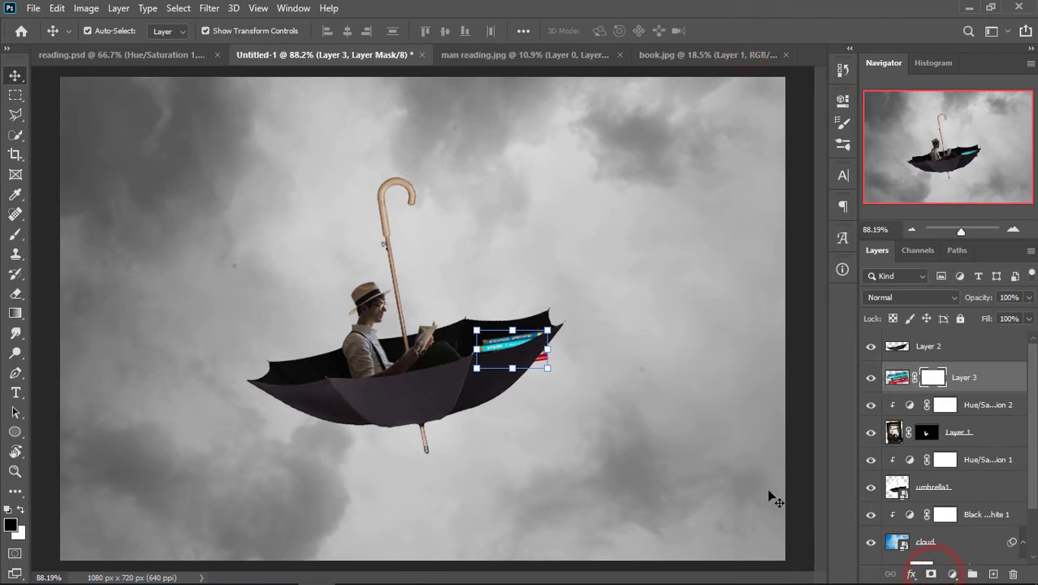
pyautogui.click(15, 234)
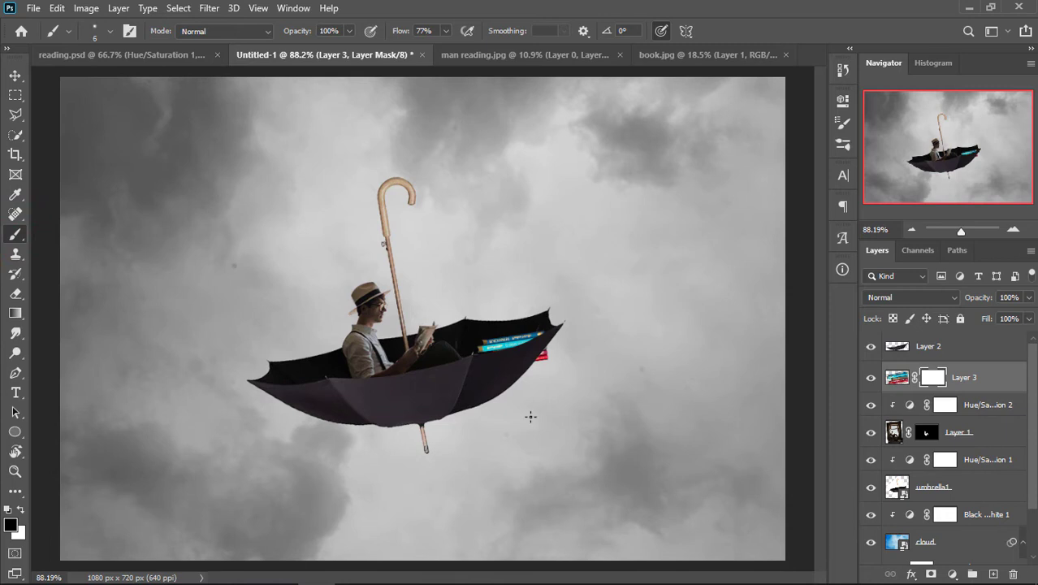
pyautogui.moveTo(534, 380); pyautogui.dragTo(557, 344)
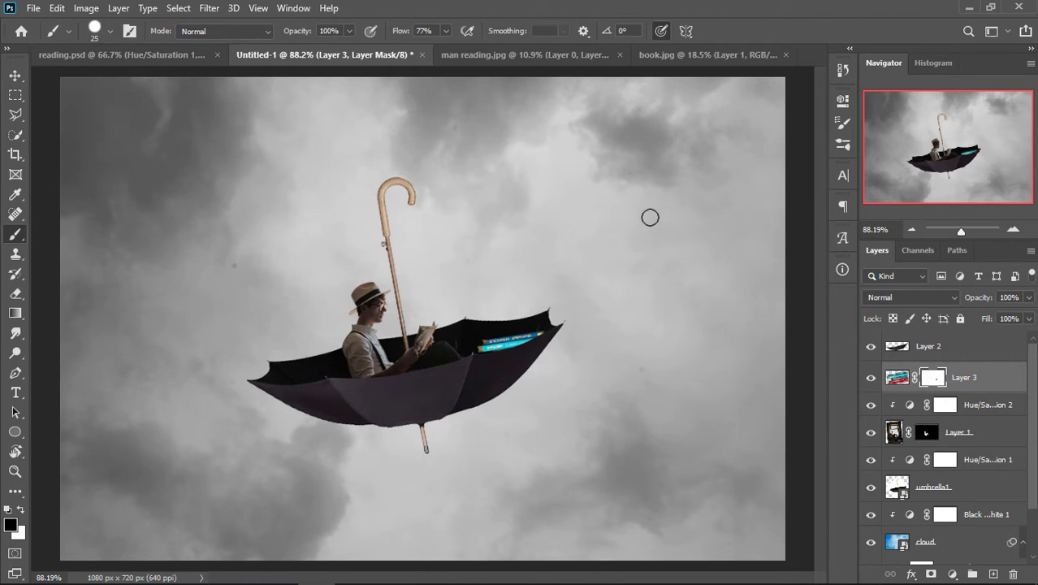
# Lower Layer 3's saturation to -69 with Hue/Saturation.
pyautogui.click(898, 378)
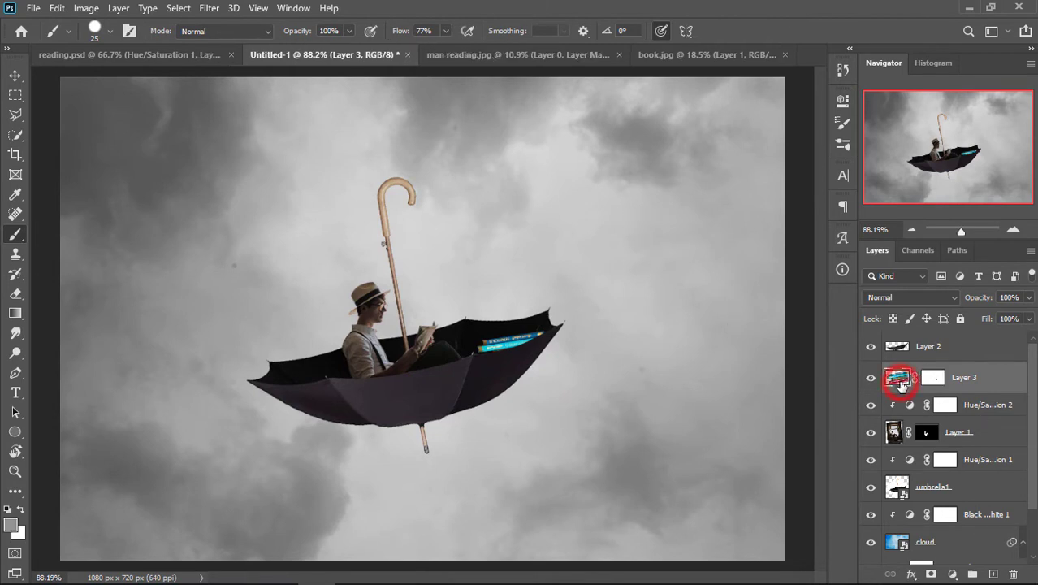
pyautogui.hotkey('ctrl', 'u')
pyautogui.moveTo(764, 208); pyautogui.dragTo(706, 210)
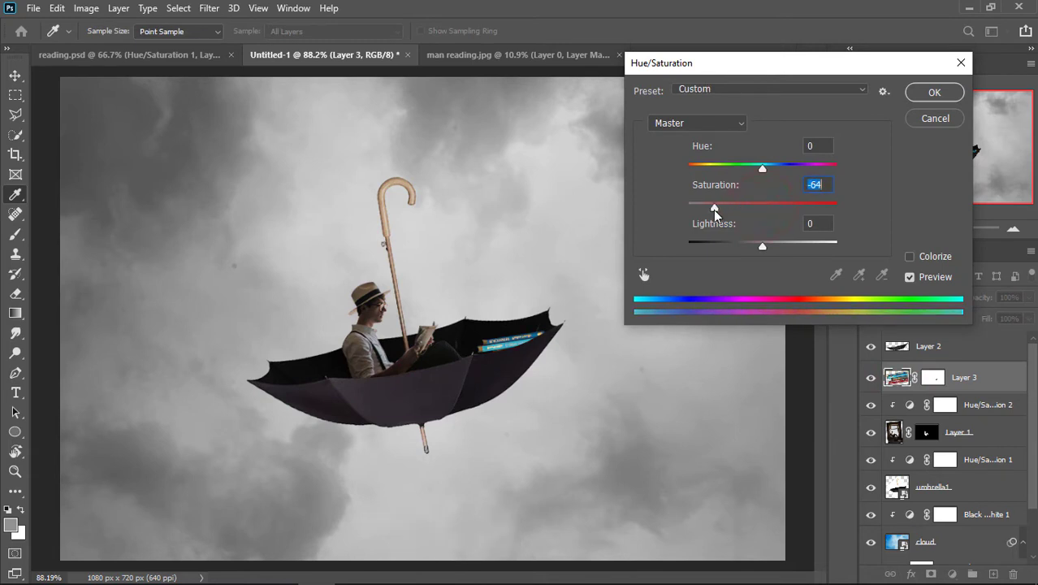
pyautogui.click(934, 94)
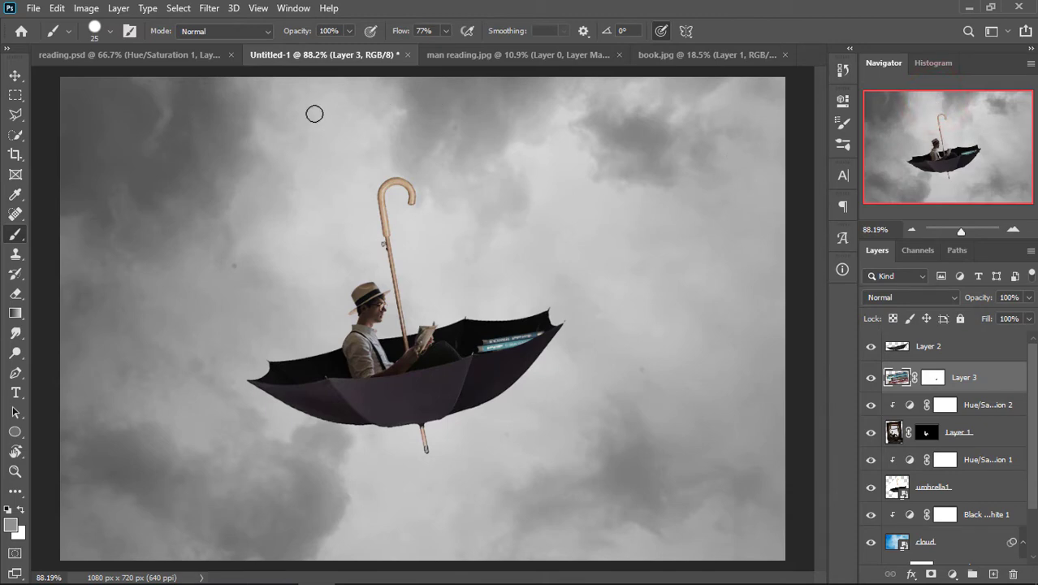
# Place the books image into the composite as an embedded 'books' layer.
pyautogui.click(46, 10)
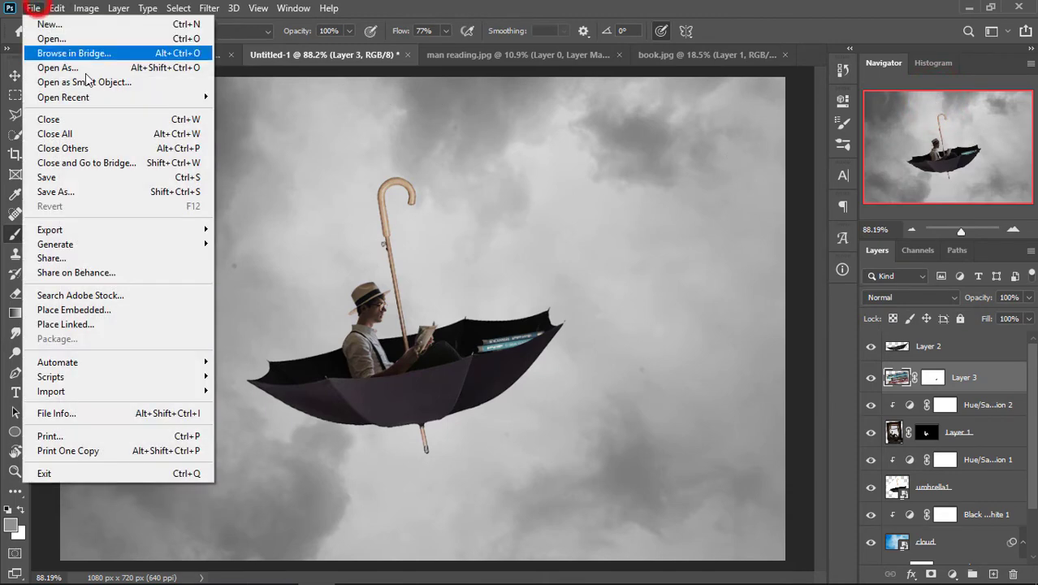
pyautogui.click(134, 307)
pyautogui.click(166, 235)
pyautogui.click(440, 398)
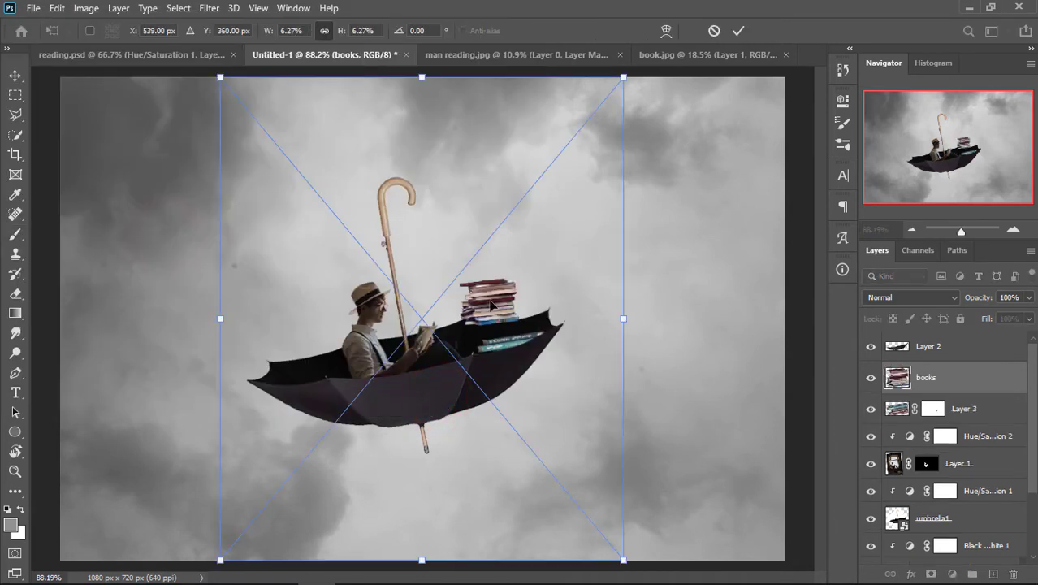
# Move the placed book pile onto the umbrella, enlarging it slightly and tilting it.
pyautogui.moveTo(491, 304)
pyautogui.mouseDown()
pyautogui.moveTo(516, 316)
pyautogui.moveTo(508, 311)
pyautogui.mouseUp()
pyautogui.moveTo(248, 576); pyautogui.dragTo(227, 582)
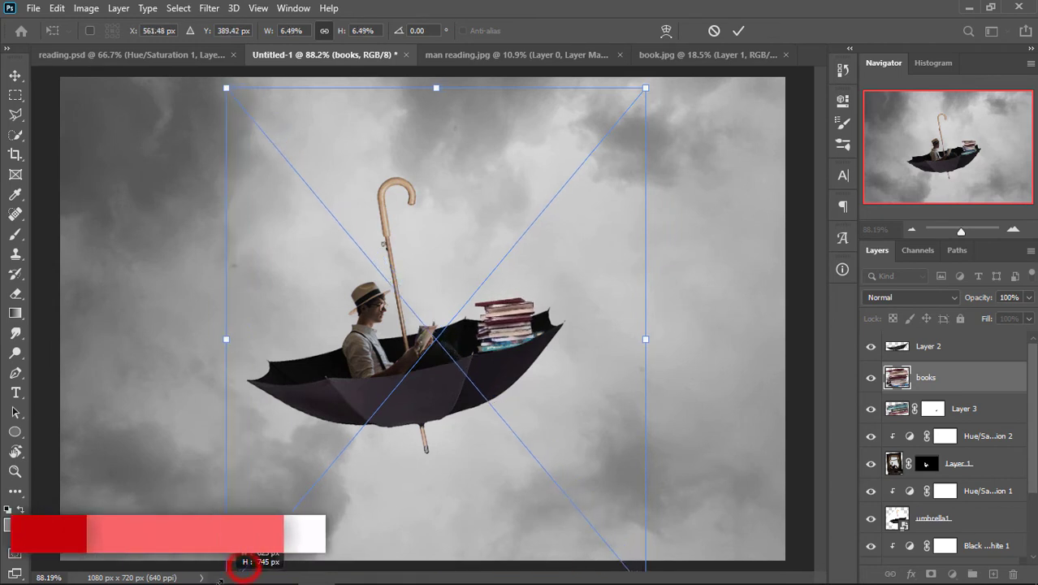
pyautogui.moveTo(665, 500); pyautogui.dragTo(682, 473)
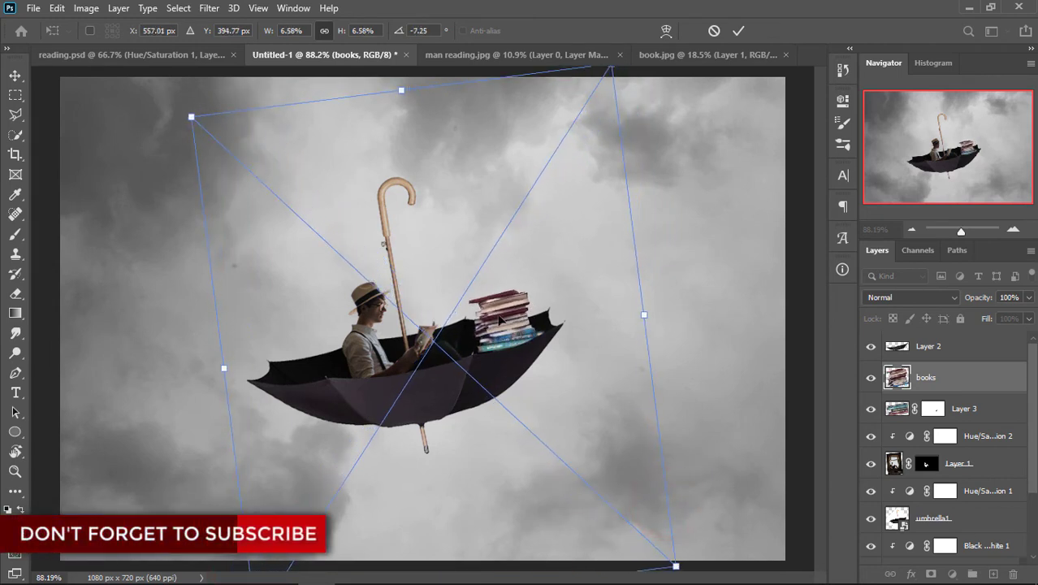
pyautogui.moveTo(498, 312)
pyautogui.mouseDown()
pyautogui.moveTo(505, 321)
pyautogui.moveTo(501, 303)
pyautogui.mouseUp()
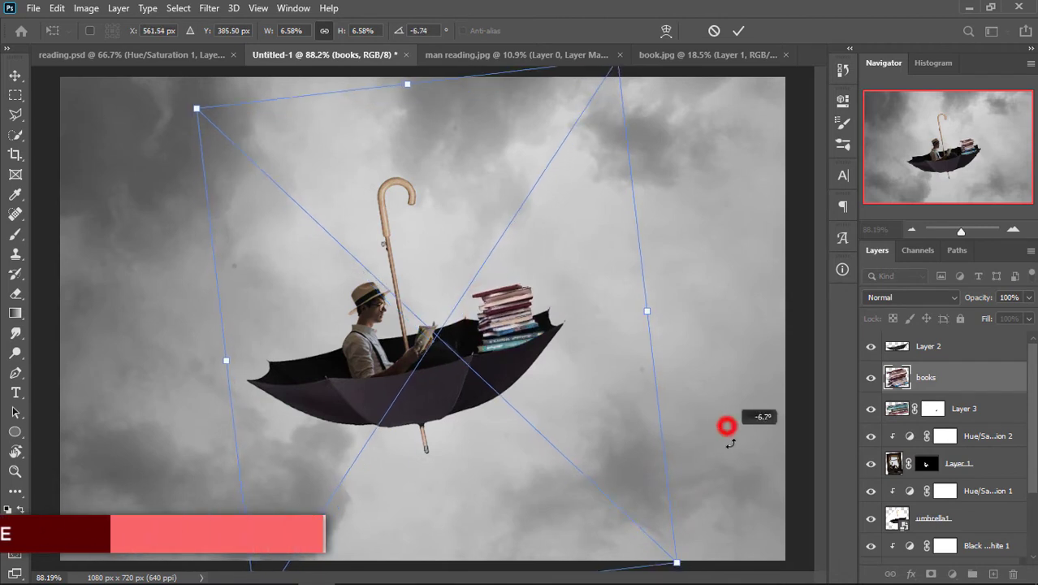
pyautogui.moveTo(725, 424); pyautogui.dragTo(579, 389)
pyautogui.press('Down')
pyautogui.press('Down')
pyautogui.press('Down')
pyautogui.press('Down')
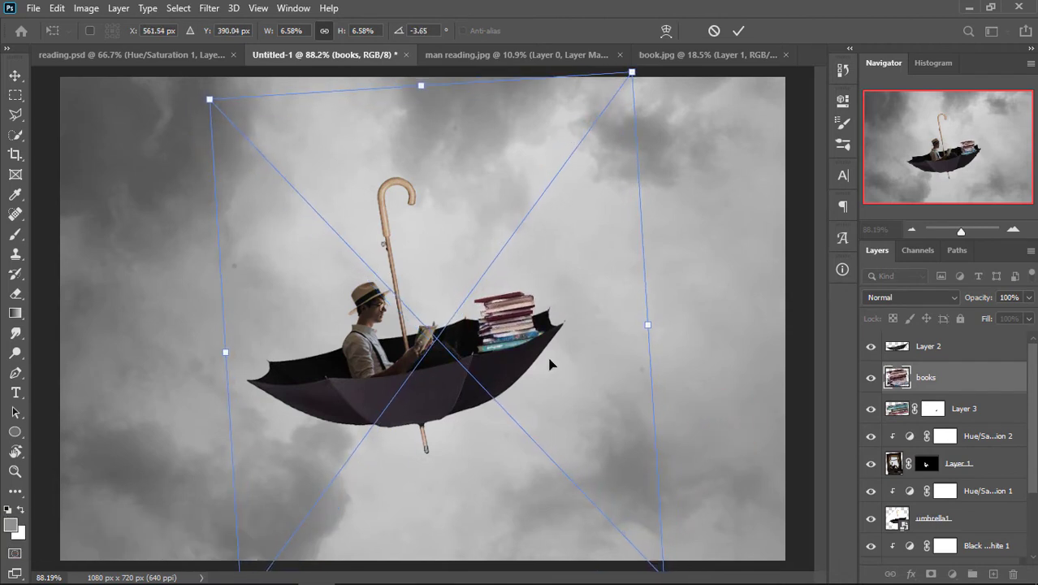
pyautogui.press('Left')
pyautogui.press('Down')
pyautogui.press('Down')
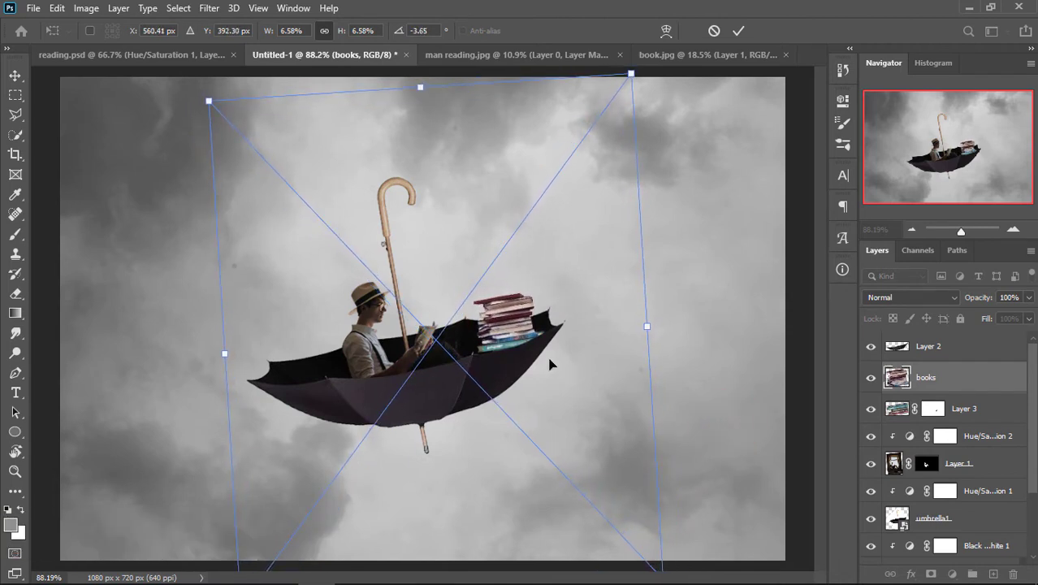
# Settle the stack at about 7.27% scale and -3.65° tilt on the umbrella's right end.
pyautogui.hotkey('ctrl', '+')
pyautogui.hotkey('ctrl', '-')
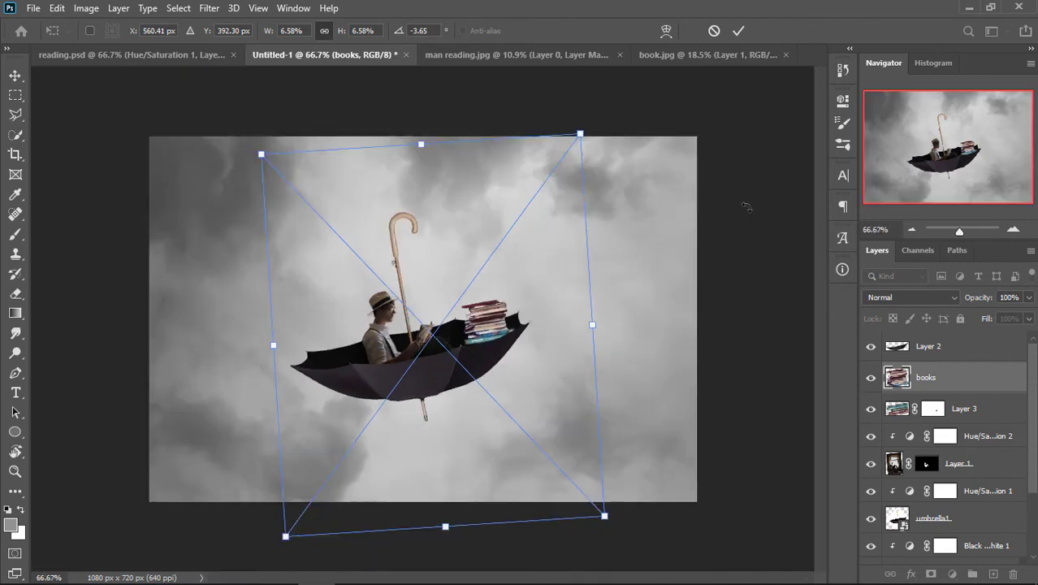
pyautogui.hotkey('ctrl', '-')
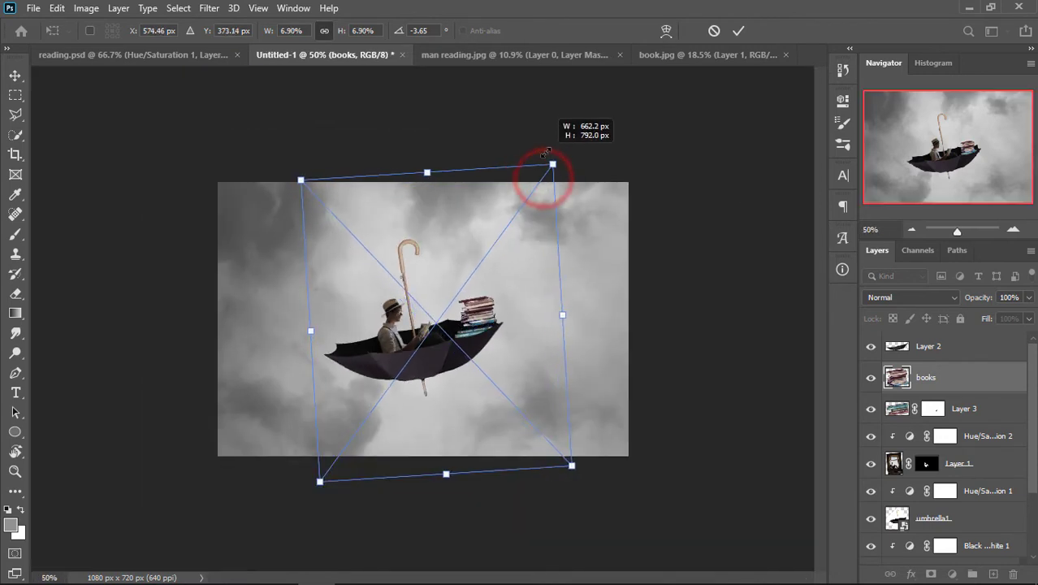
pyautogui.moveTo(543, 176); pyautogui.dragTo(559, 156)
pyautogui.moveTo(496, 303); pyautogui.dragTo(484, 314)
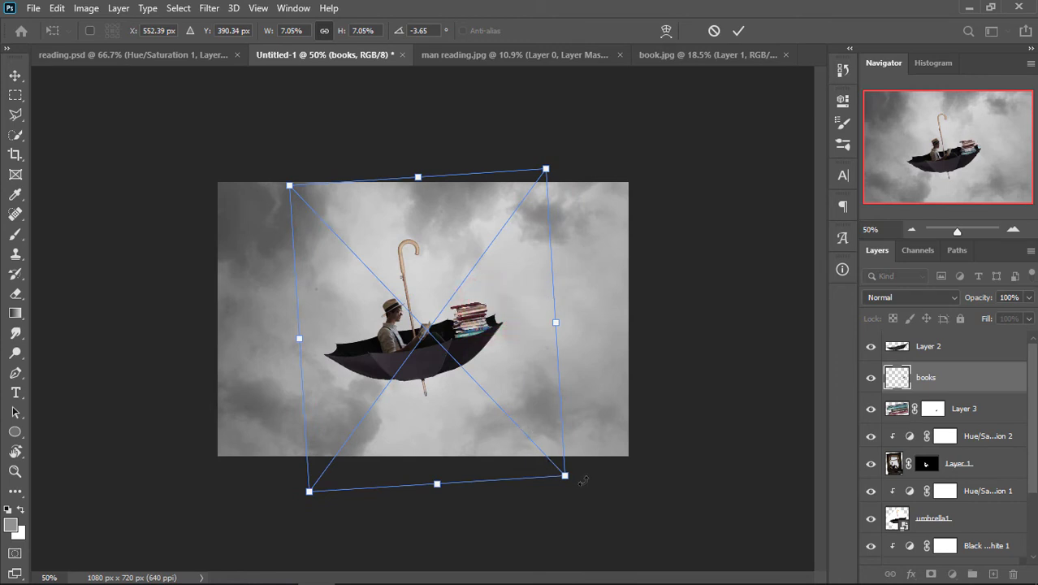
pyautogui.moveTo(565, 475); pyautogui.dragTo(574, 485)
pyautogui.moveTo(540, 443); pyautogui.dragTo(531, 440)
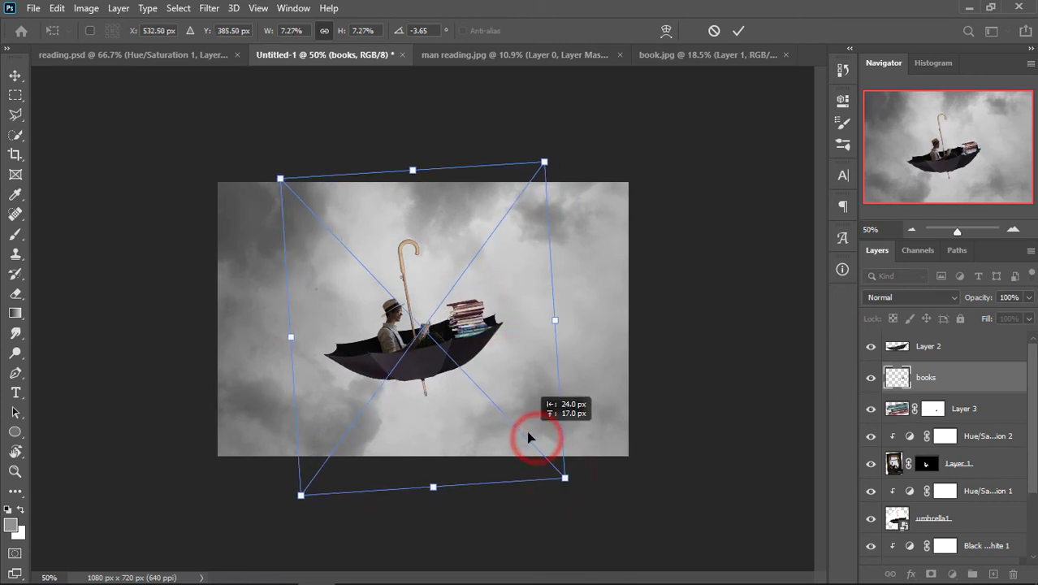
pyautogui.hotkey('ctrl', '+')
pyautogui.hotkey('ctrl', '+')
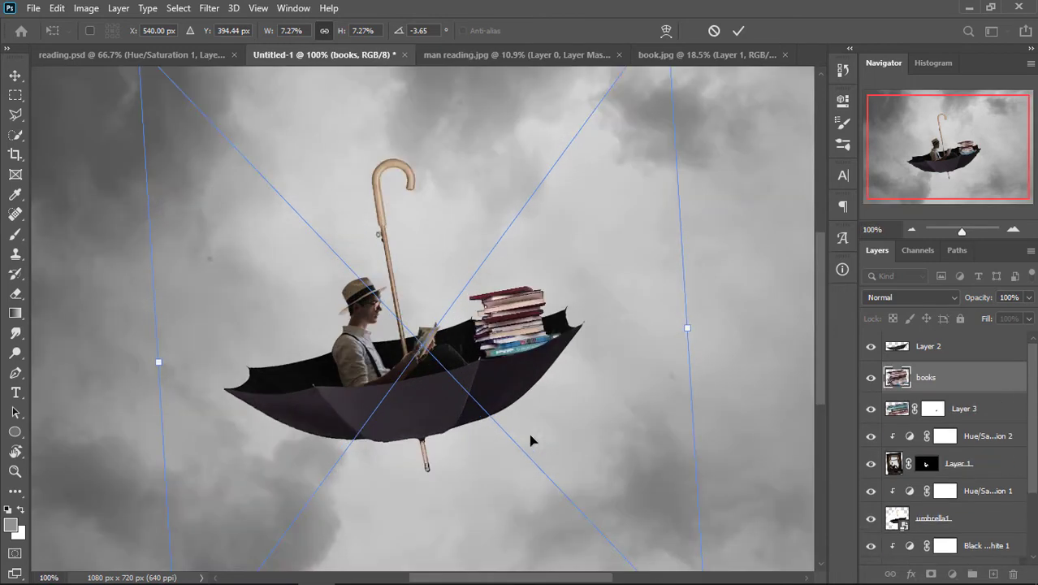
pyautogui.hotkey('ctrl', '+')
pyautogui.press('Up')
pyautogui.press('Up')
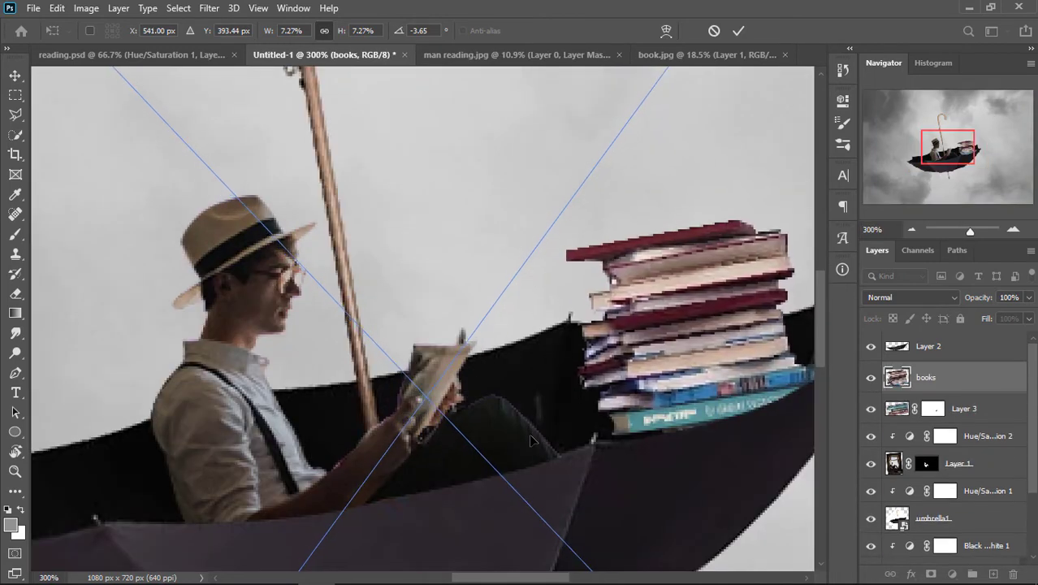
pyautogui.press('Right')
pyautogui.press('Return')
pyautogui.press('b')
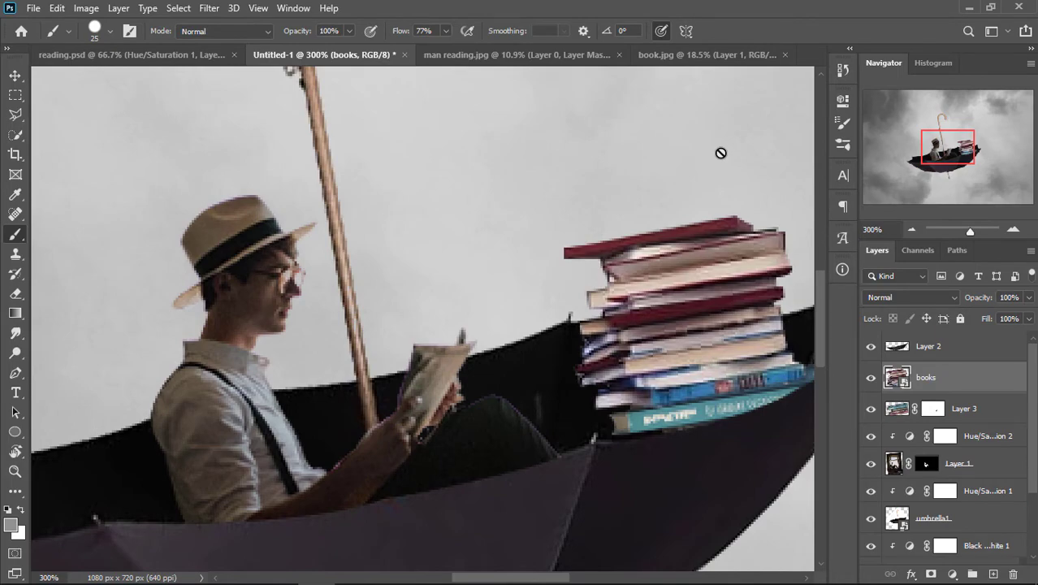
# Show book.jpg's Background layer, choose the Pen tool, and zoom in on the lower shelf's spines.
pyautogui.hotkey('ctrl', '-')
pyautogui.hotkey('ctrl', '-')
pyautogui.hotkey('ctrl', '-')
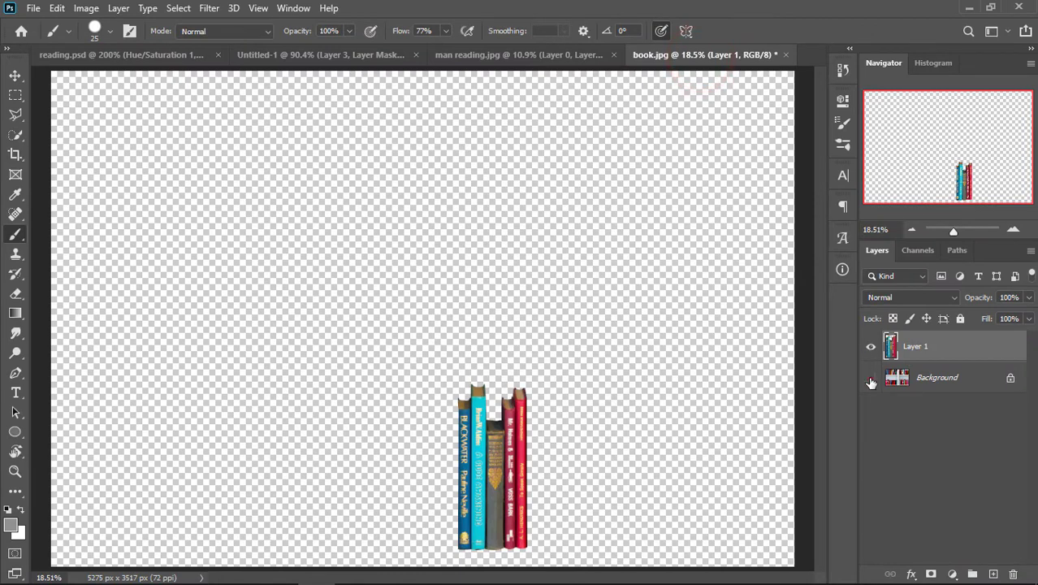
pyautogui.click(871, 379)
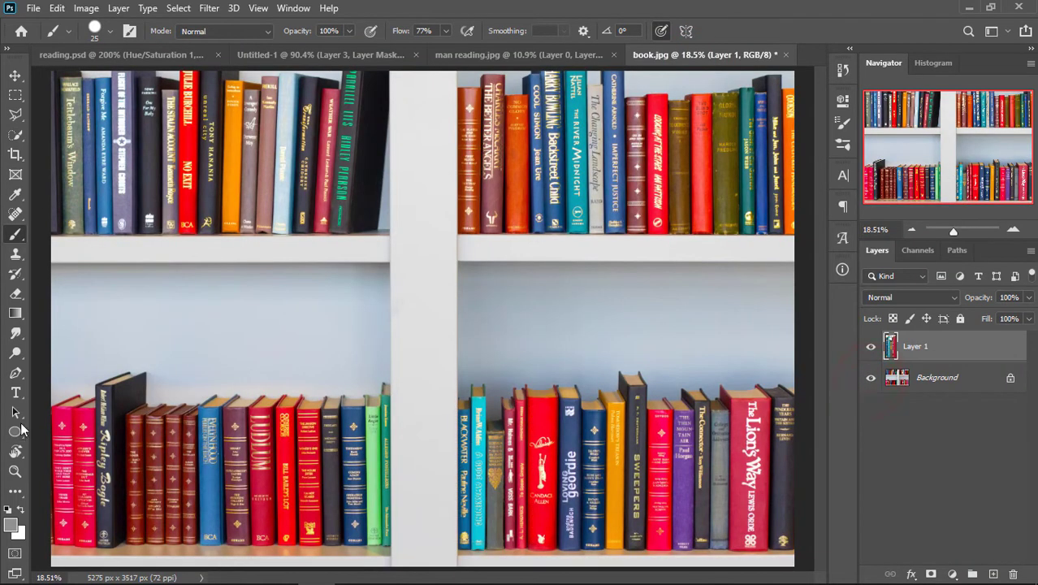
pyautogui.click(15, 373)
pyautogui.hotkey('ctrl', '+')
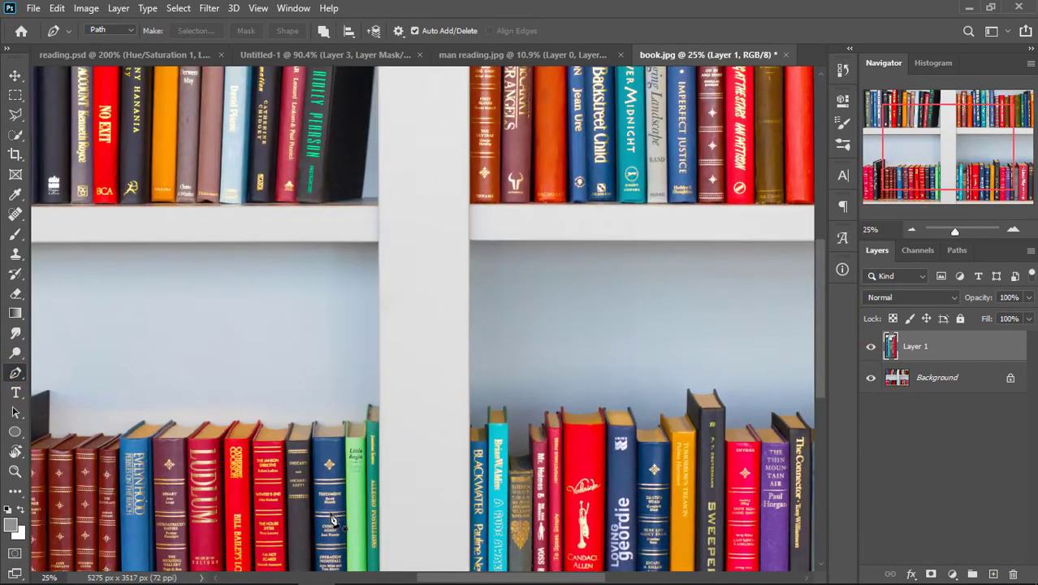
pyautogui.hotkey('ctrl', '+')
pyautogui.moveTo(951, 146); pyautogui.dragTo(924, 173)
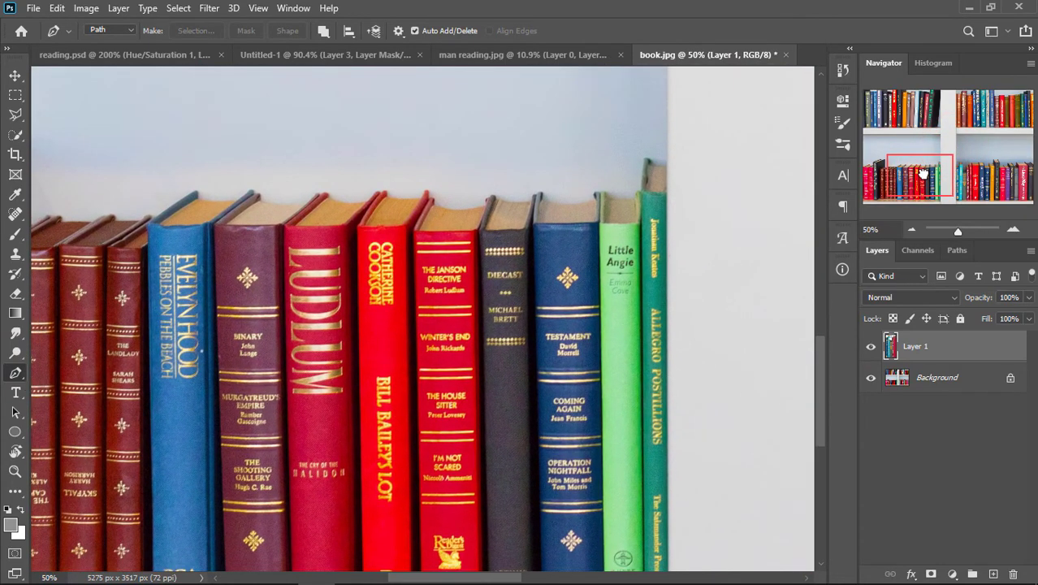
pyautogui.hotkey('ctrl', '+')
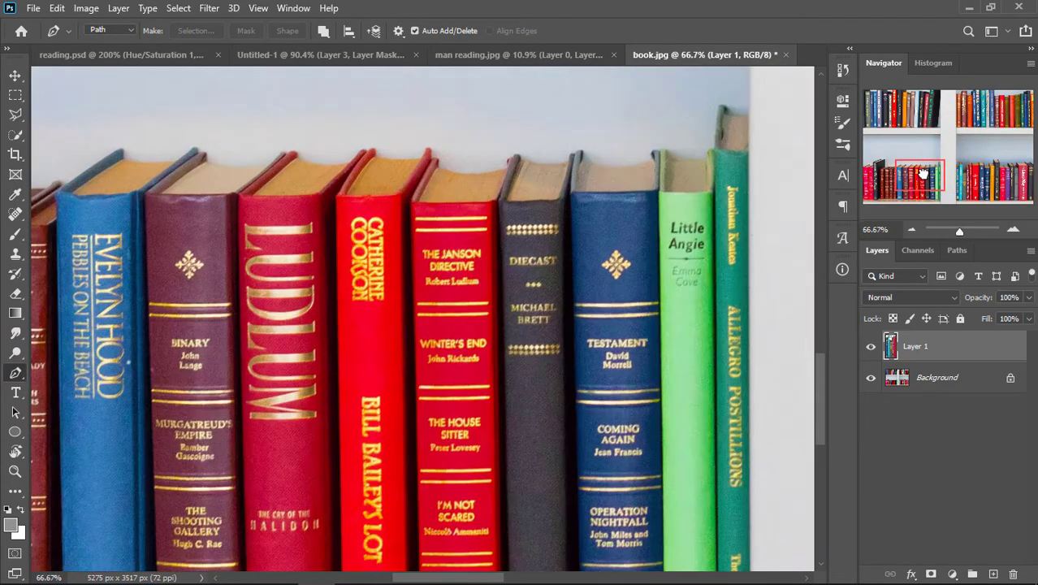
pyautogui.hotkey('ctrl', '+')
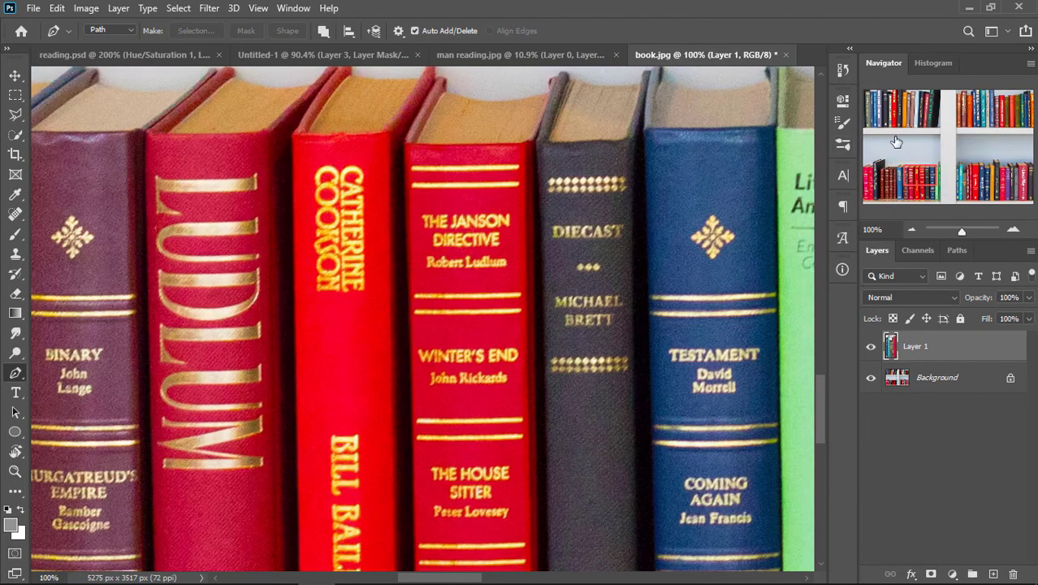
pyautogui.moveTo(924, 175); pyautogui.dragTo(929, 168)
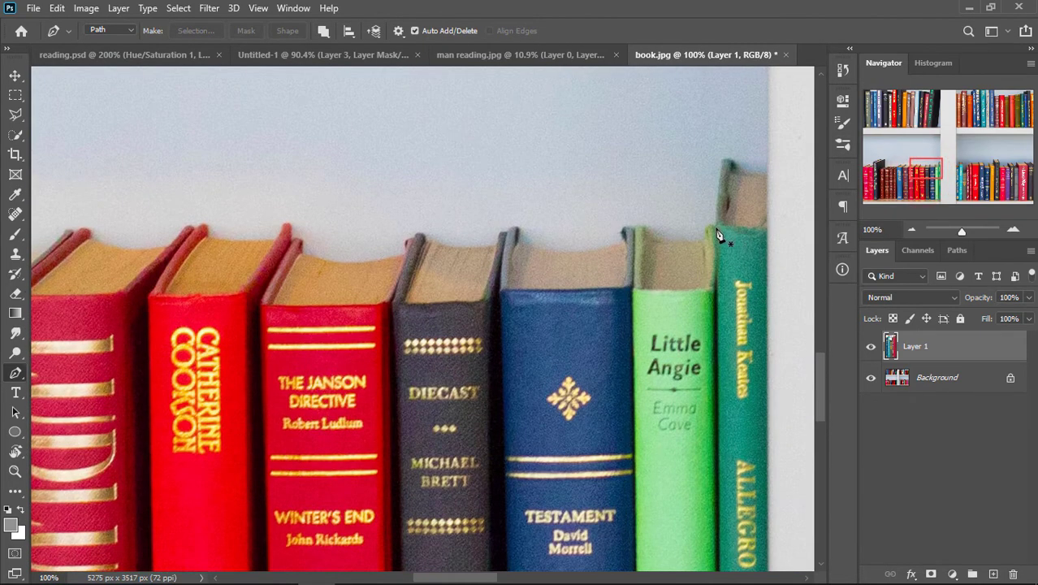
# Trace the pen path along the lower-shelf book bottoms and around the dark red book's corner.
pyautogui.click(714, 230)
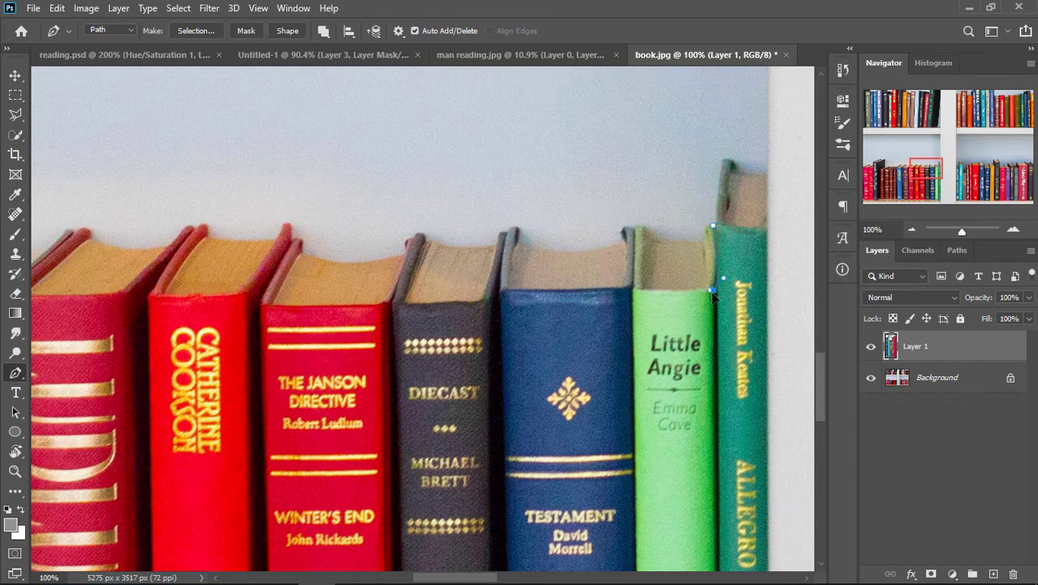
pyautogui.scroll(-5, 710, 291)
pyautogui.click(686, 448)
pyautogui.click(605, 453)
pyautogui.click(482, 449)
pyautogui.click(475, 434)
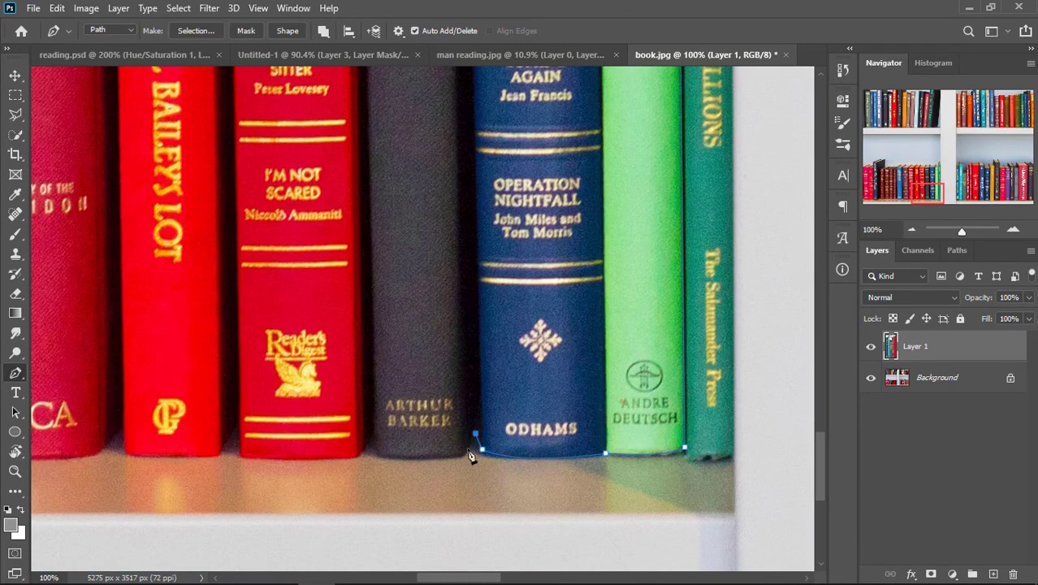
pyautogui.click(450, 457)
pyautogui.click(372, 442)
pyautogui.click(364, 454)
pyautogui.click(239, 455)
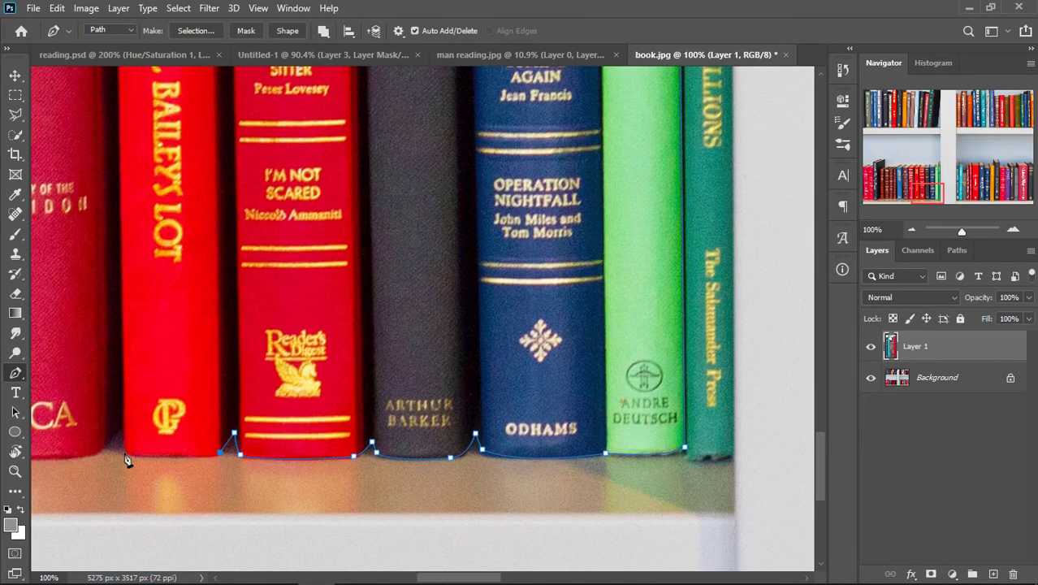
pyautogui.hscroll(-5, 81, 462)
pyautogui.moveTo(414, 453)
pyautogui.mouseDown()
pyautogui.moveTo(393, 444)
pyautogui.moveTo(366, 457)
pyautogui.mouseUp()
pyautogui.click(282, 429)
pyautogui.click(254, 452)
pyautogui.hscroll(-3, 141, 446)
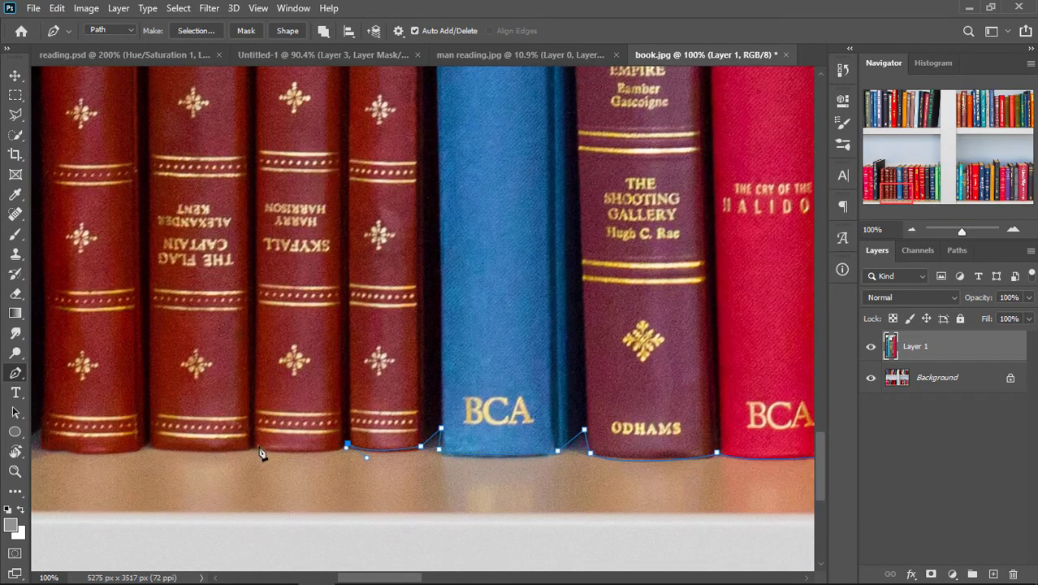
pyautogui.scroll(5, 816, 463)
# Carry the path up and trace the book tops across the red books through the green volumes.
pyautogui.click(254, 272)
pyautogui.click(356, 213)
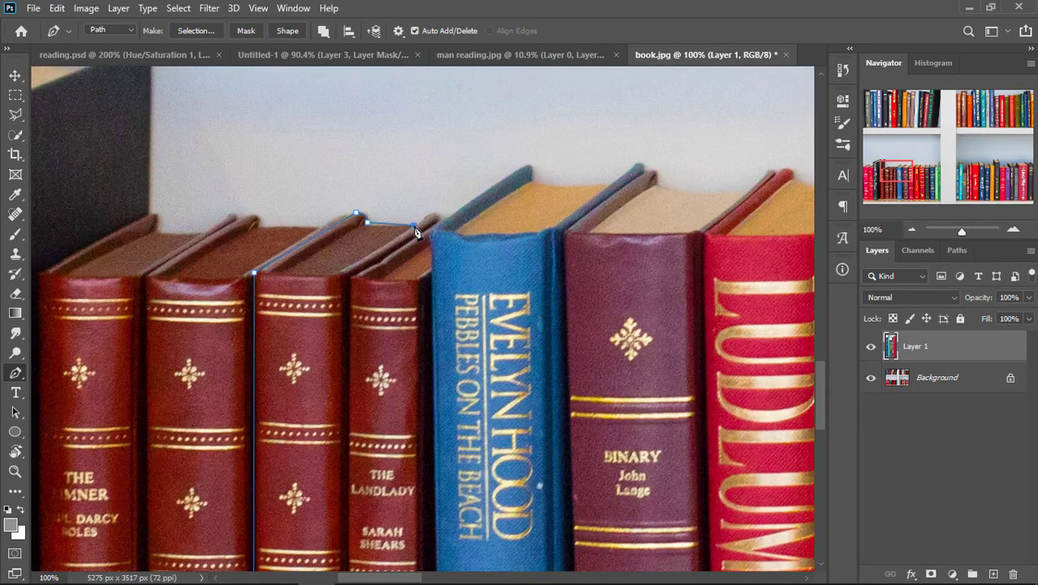
pyautogui.click(439, 217)
pyautogui.click(533, 175)
pyautogui.click(607, 185)
pyautogui.click(636, 163)
pyautogui.click(645, 169)
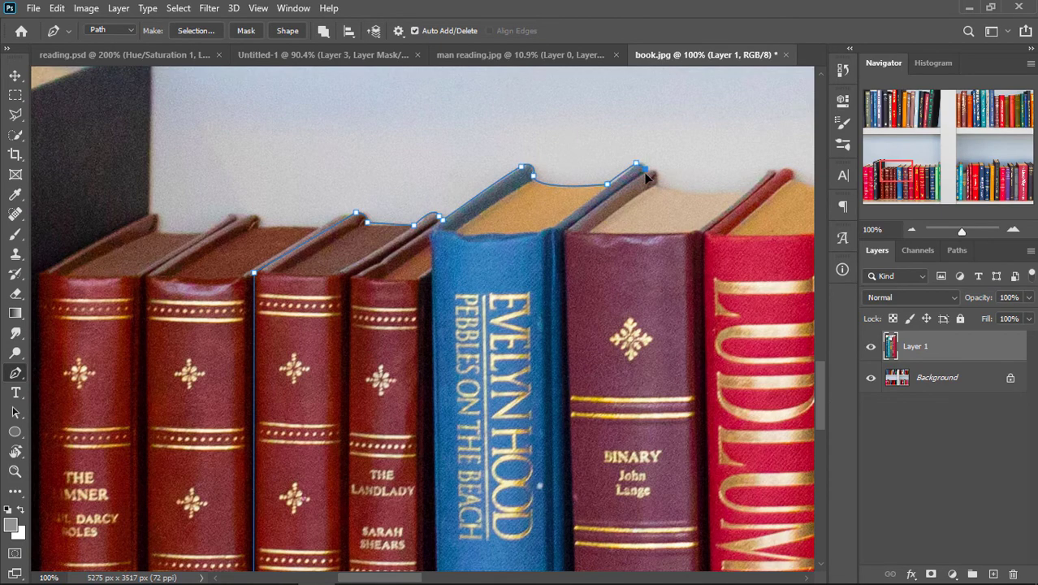
pyautogui.click(746, 194)
pyautogui.click(772, 172)
pyautogui.click(799, 176)
pyautogui.moveTo(802, 197); pyautogui.dragTo(314, 232)
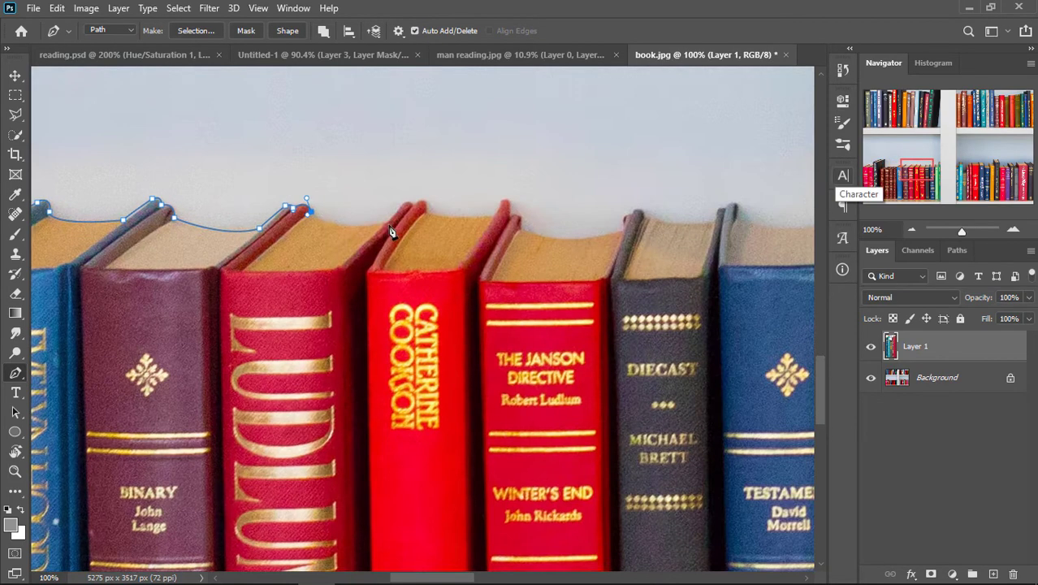
pyautogui.click(382, 222)
pyautogui.click(405, 199)
pyautogui.click(493, 214)
pyautogui.click(522, 225)
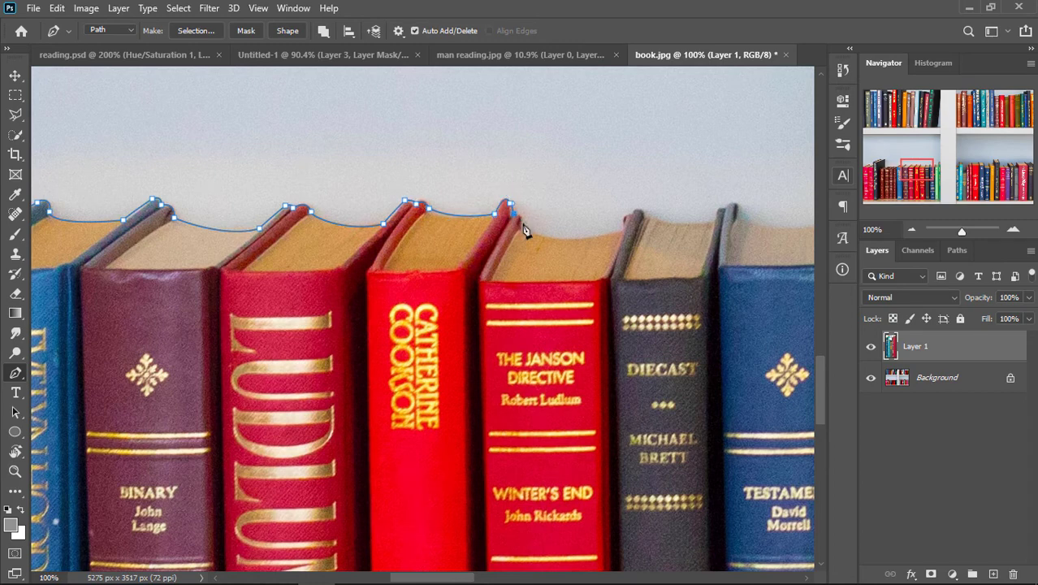
pyautogui.click(623, 226)
pyautogui.click(631, 209)
pyautogui.click(638, 210)
pyautogui.click(715, 217)
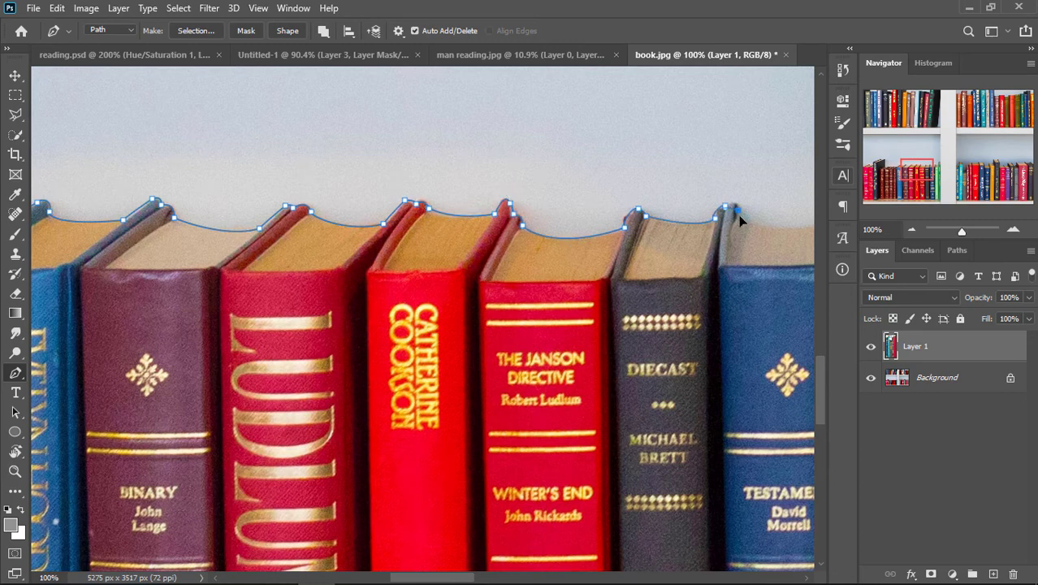
pyautogui.moveTo(743, 213); pyautogui.dragTo(420, 230)
pyautogui.click(509, 236)
pyautogui.click(516, 233)
pyautogui.click(584, 234)
pyautogui.click(598, 226)
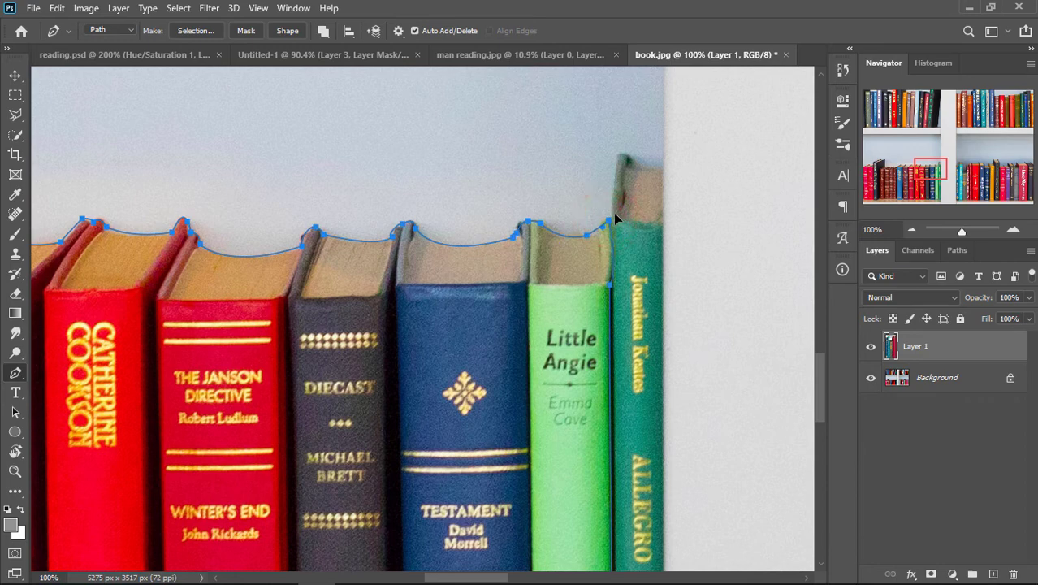
pyautogui.hotkey('ctrl', '0')
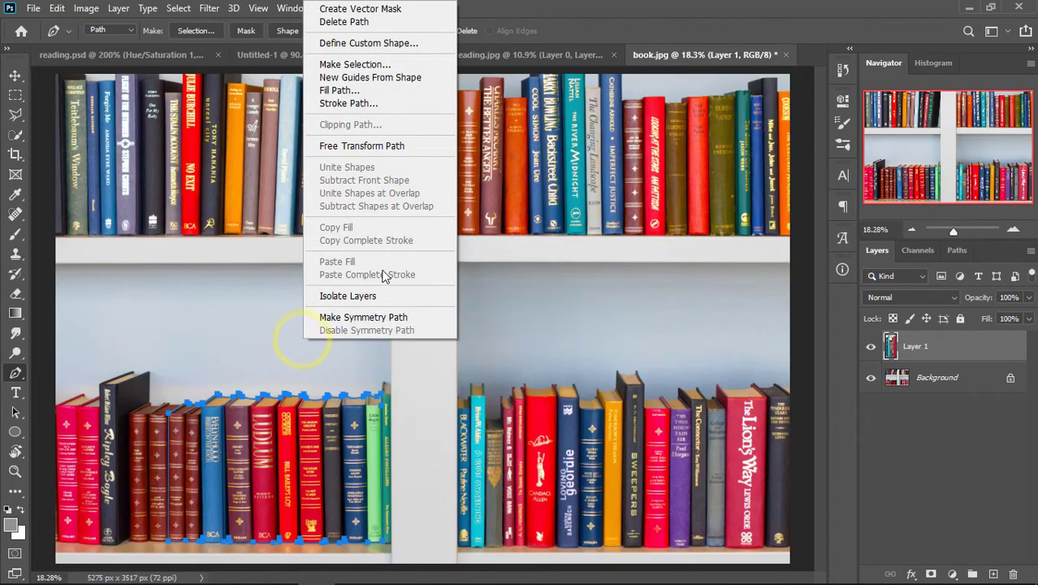
# Convert the path to a selection, copy those books onto Layer 2, and hide Background and Layer 1.
pyautogui.click(355, 64)
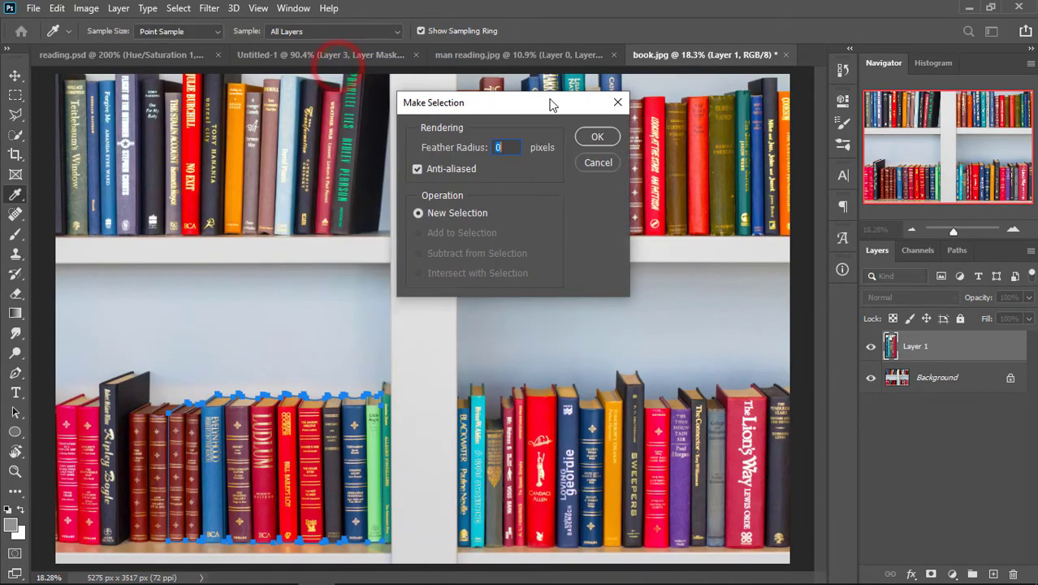
pyautogui.click(598, 136)
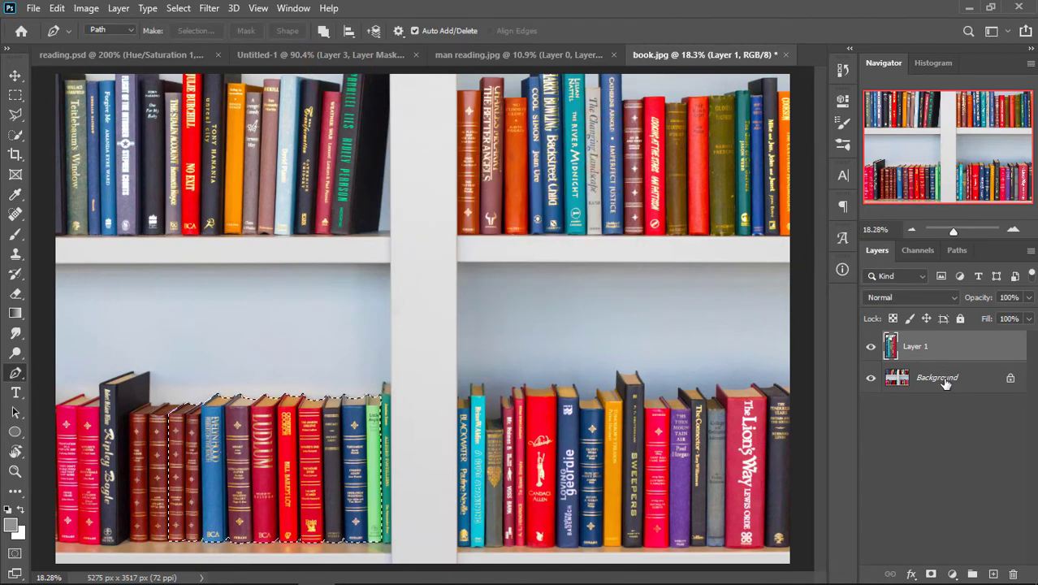
pyautogui.click(945, 381)
pyautogui.hotkey('ctrl', 'j')
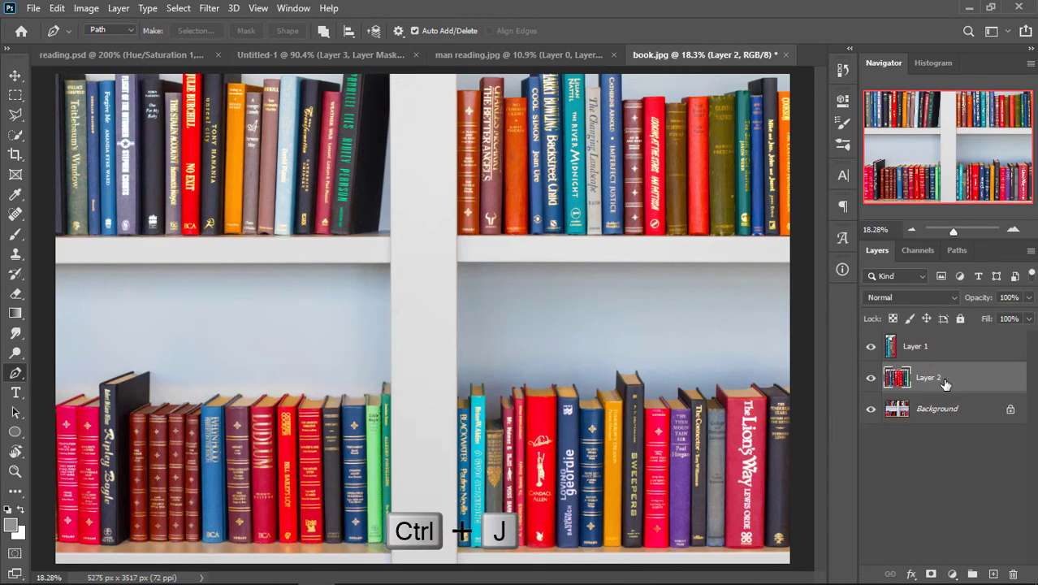
pyautogui.click(867, 410)
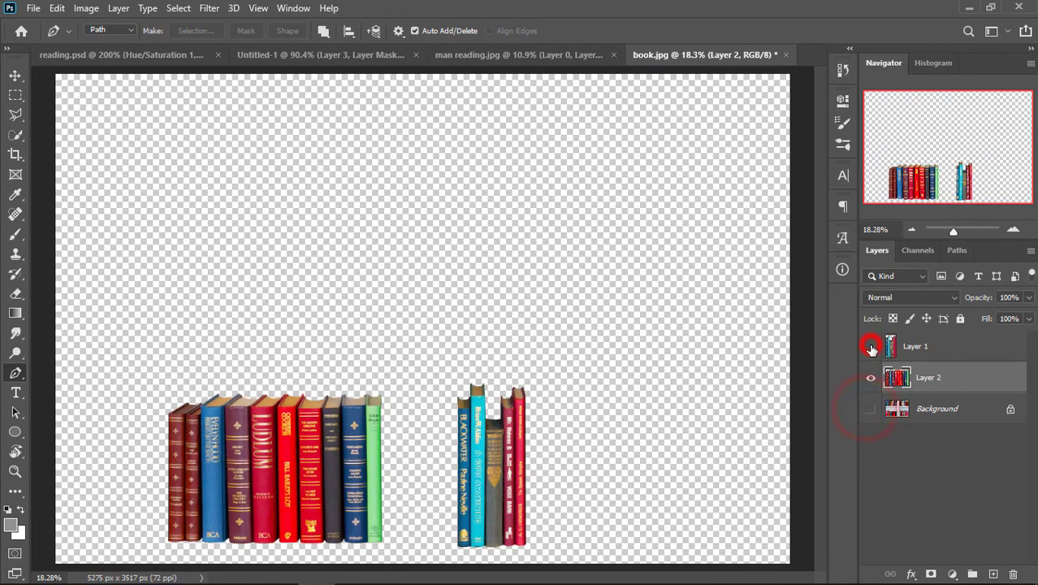
pyautogui.click(871, 348)
pyautogui.press('v')
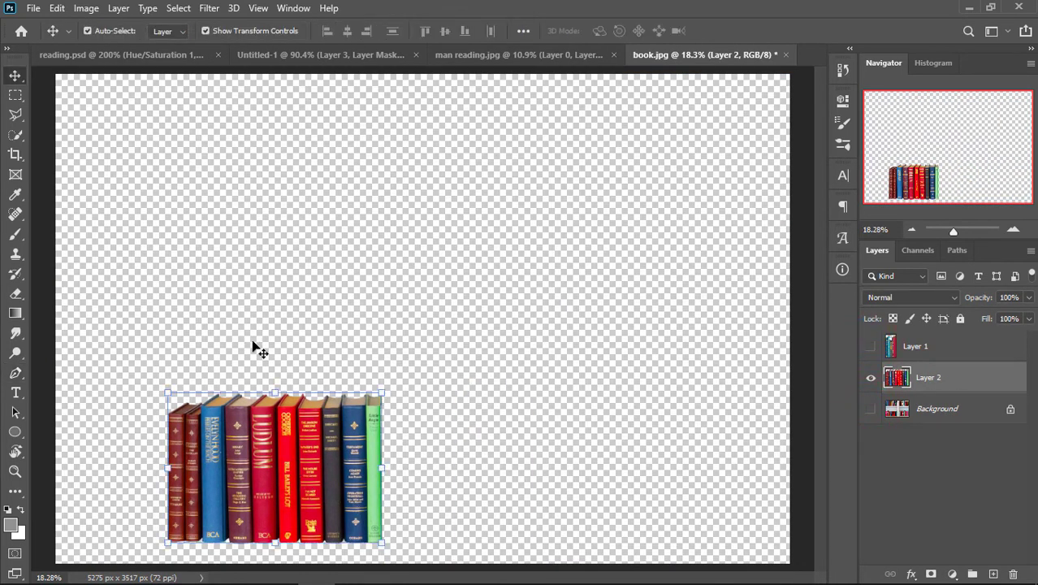
# Bring the copied book row into the umbrella composite as Layer 4 and shrink it small.
pyautogui.moveTo(283, 450)
pyautogui.mouseDown()
pyautogui.moveTo(295, 34)
pyautogui.moveTo(252, 341)
pyautogui.mouseUp()
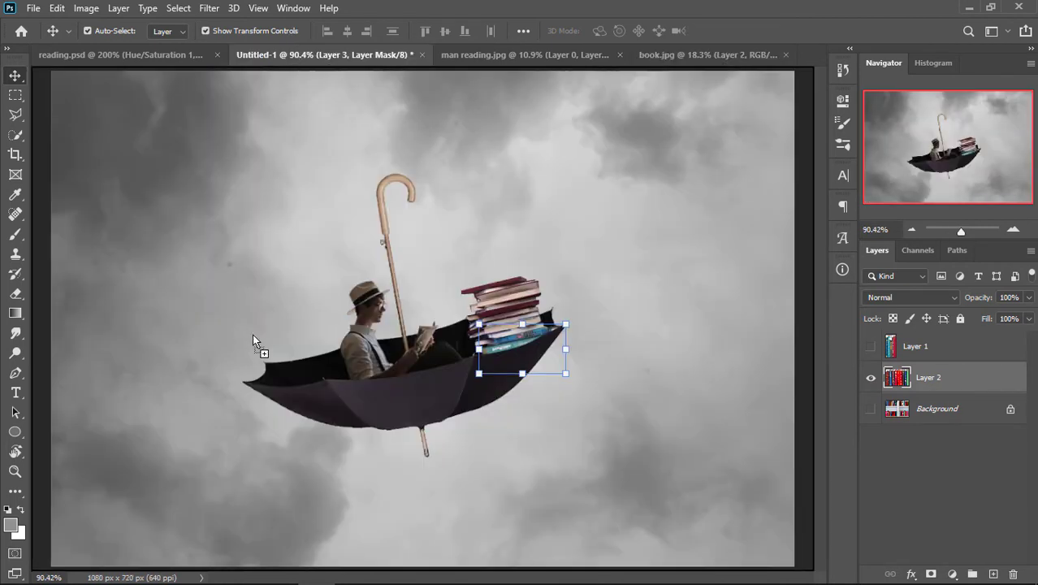
pyautogui.moveTo(307, 374); pyautogui.dragTo(307, 374)
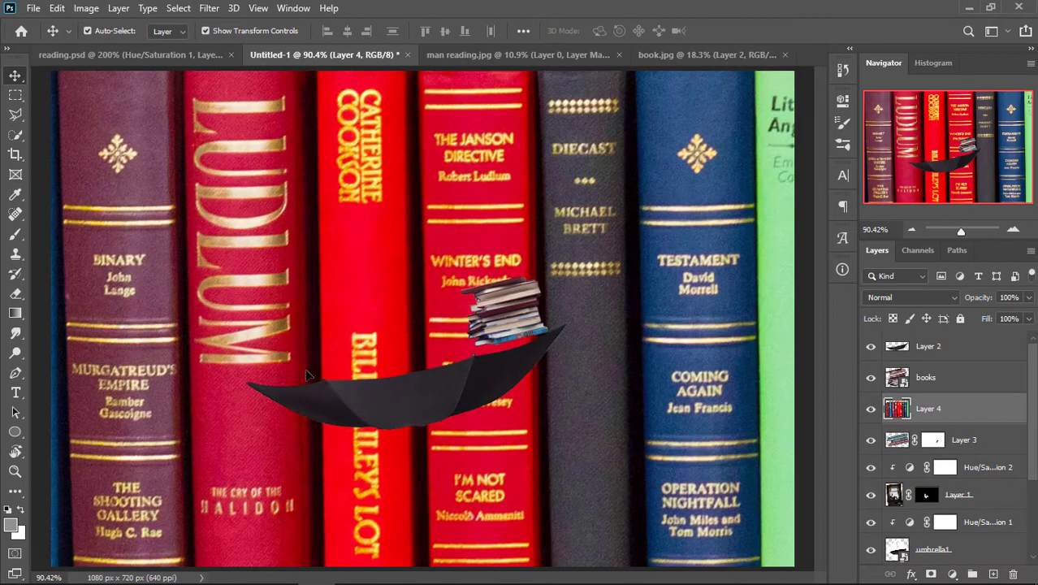
pyautogui.scroll(-3, 305, 368)
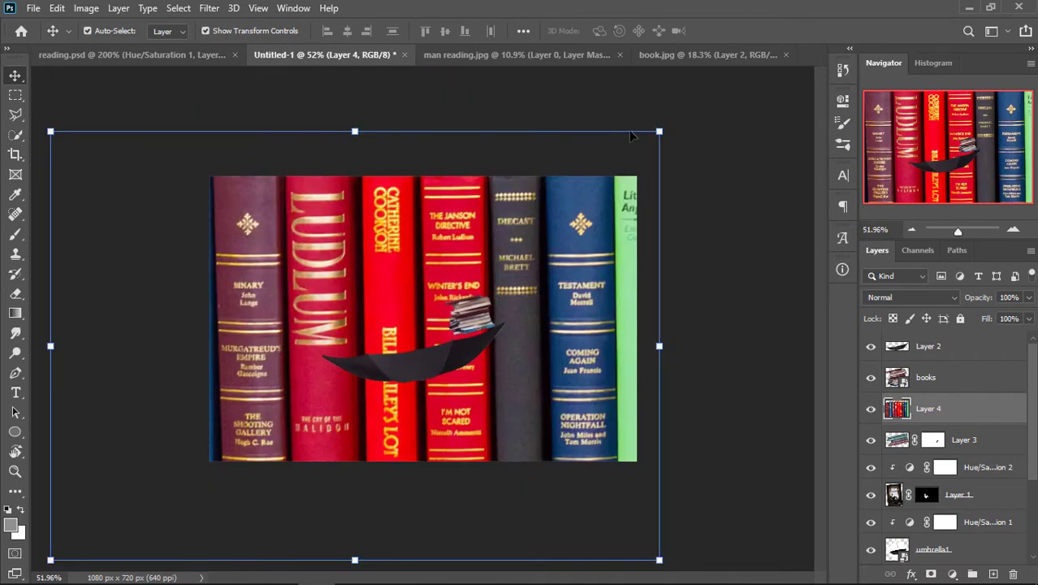
pyautogui.moveTo(664, 132); pyautogui.dragTo(151, 488)
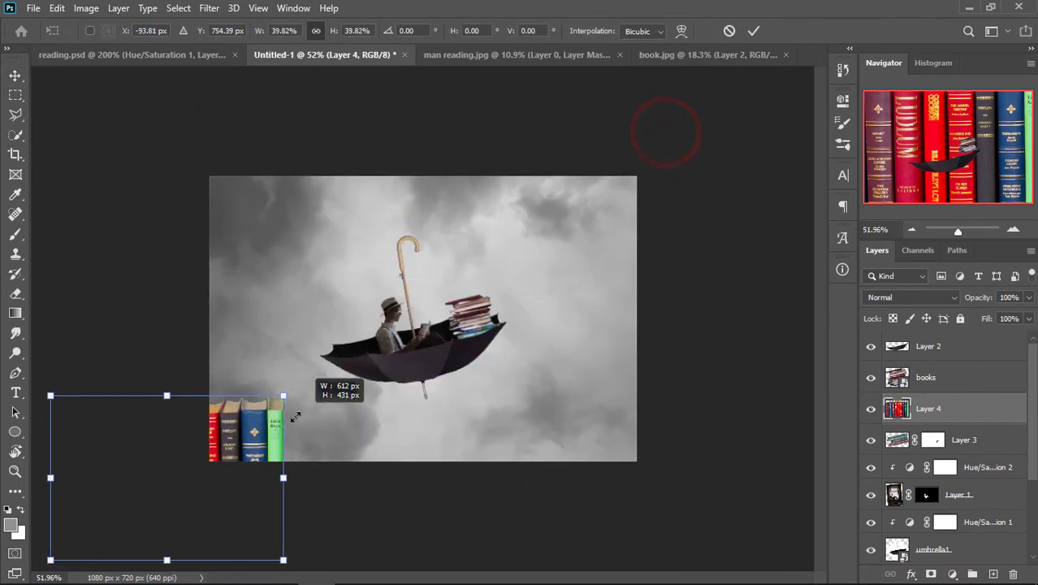
pyautogui.moveTo(85, 535); pyautogui.dragTo(322, 390)
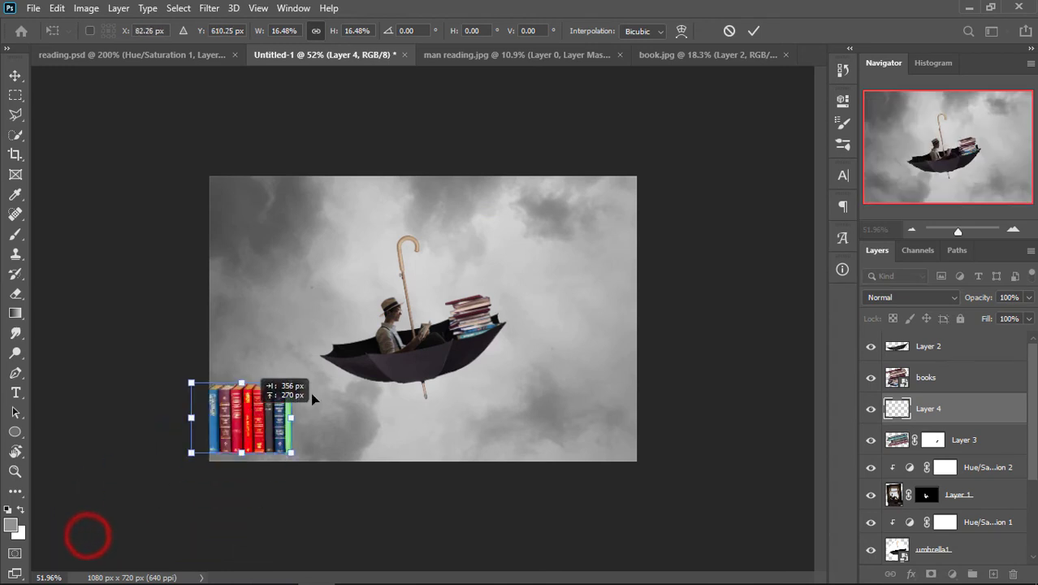
pyautogui.scroll(1, 323, 390)
pyautogui.scroll(2, 268, 414)
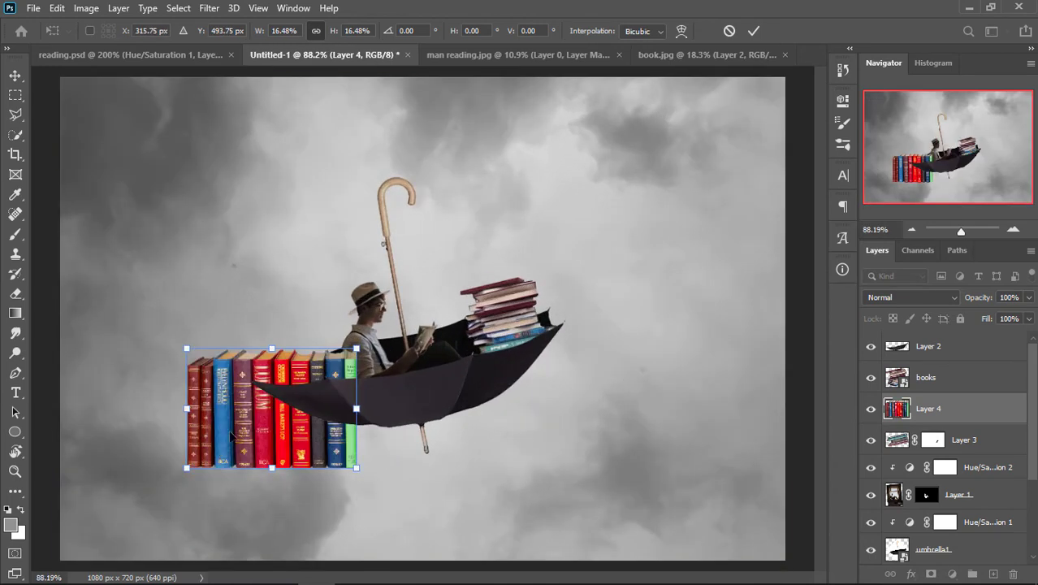
pyautogui.moveTo(185, 468); pyautogui.dragTo(238, 431)
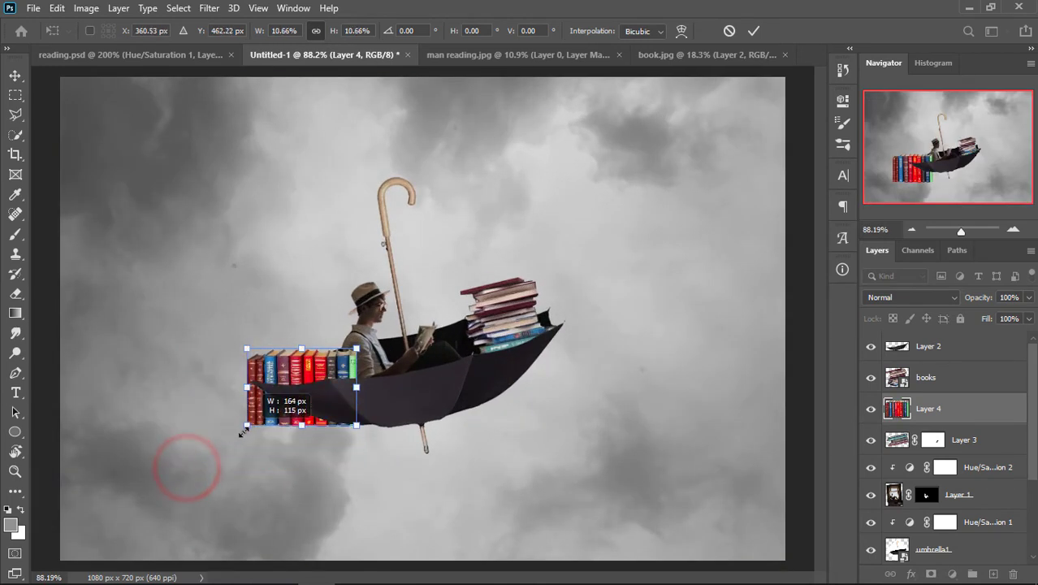
# Rotate the book row 90° counter-clockwise into a stack and move it up into the umbrella.
pyautogui.rightClick(300, 396)
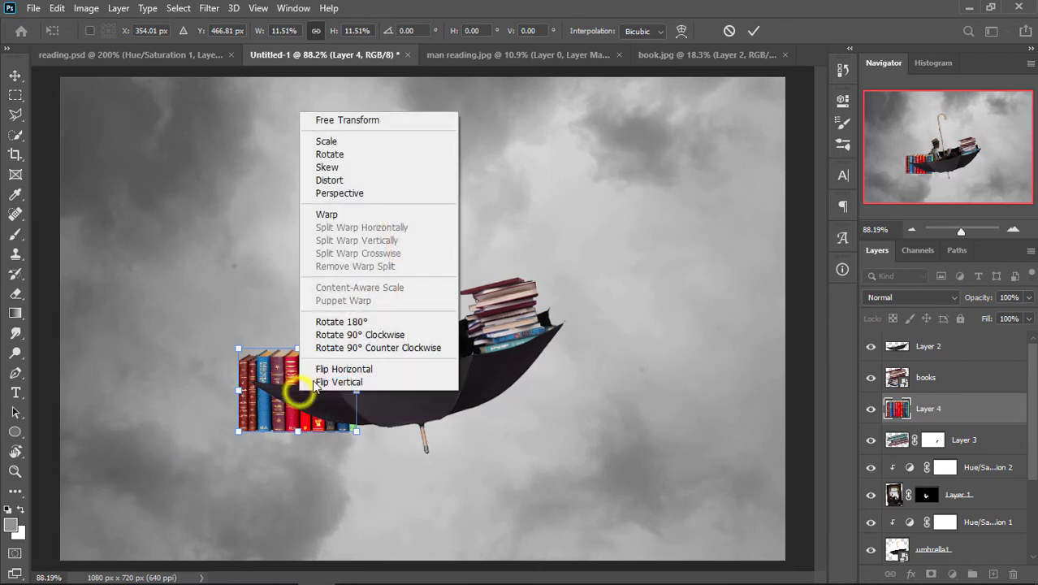
pyautogui.click(358, 348)
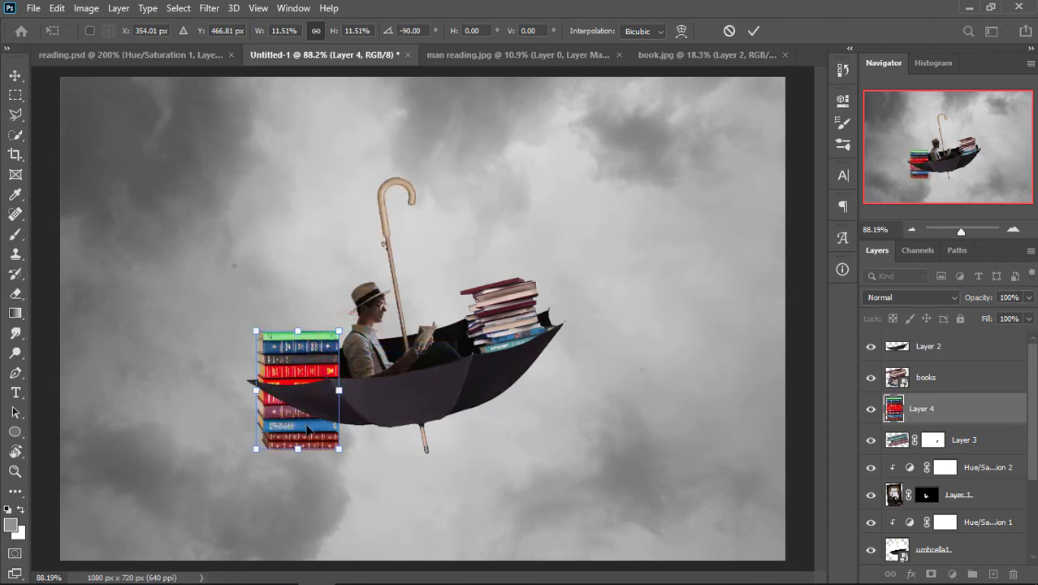
pyautogui.moveTo(313, 417)
pyautogui.mouseDown()
pyautogui.moveTo(309, 358)
pyautogui.moveTo(310, 375)
pyautogui.moveTo(342, 357)
pyautogui.mouseUp()
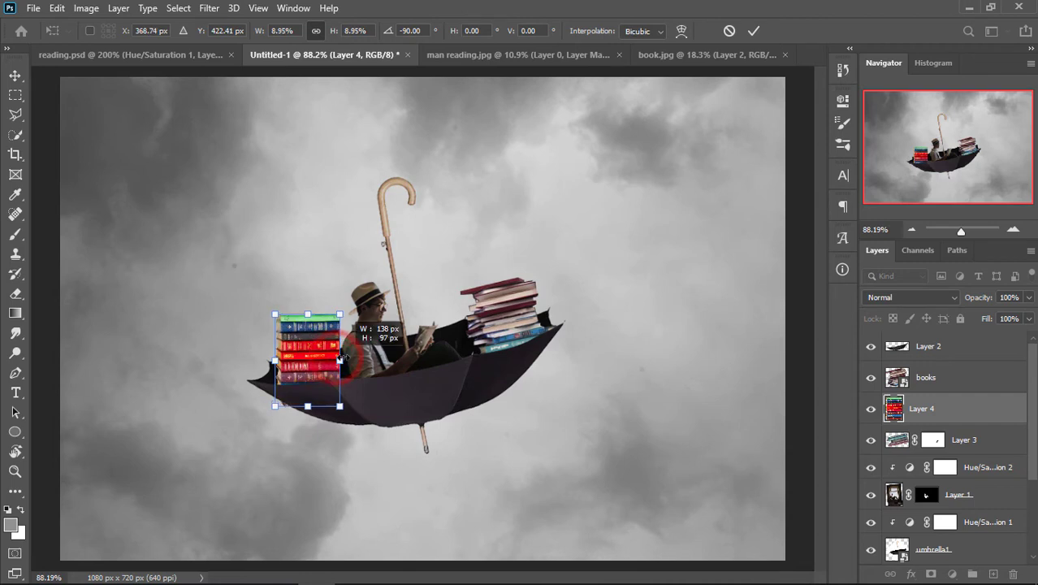
pyautogui.hotkey('ctrl', '+')
pyautogui.hotkey('ctrl', '+')
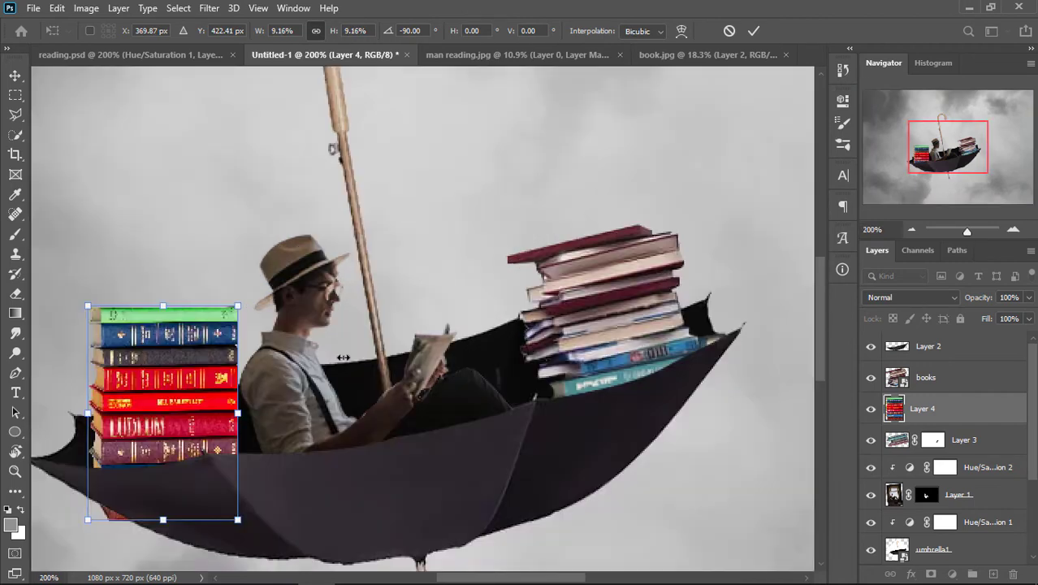
# Fine-tune the stack's size and slight tilt at the umbrella's left end behind the man, then commit.
pyautogui.moveTo(200, 396); pyautogui.dragTo(209, 403)
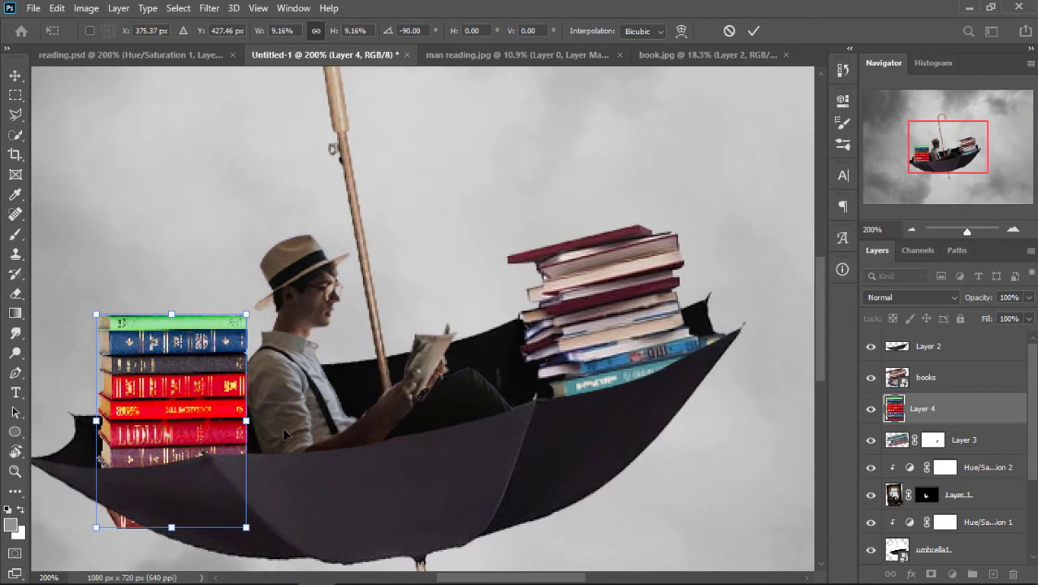
pyautogui.moveTo(562, 582); pyautogui.dragTo(499, 581)
pyautogui.scroll(-2, 468, 459)
pyautogui.moveTo(468, 459)
pyautogui.mouseDown()
pyautogui.moveTo(493, 446)
pyautogui.moveTo(480, 438)
pyautogui.mouseUp()
pyautogui.moveTo(424, 212); pyautogui.dragTo(421, 231)
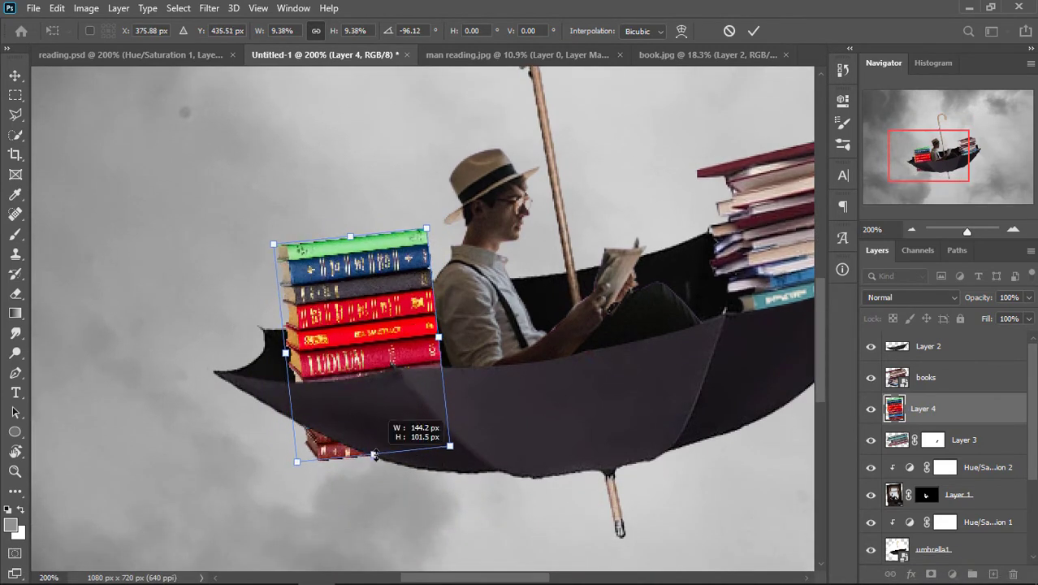
pyautogui.moveTo(385, 445); pyautogui.dragTo(371, 439)
pyautogui.moveTo(278, 243); pyautogui.dragTo(290, 256)
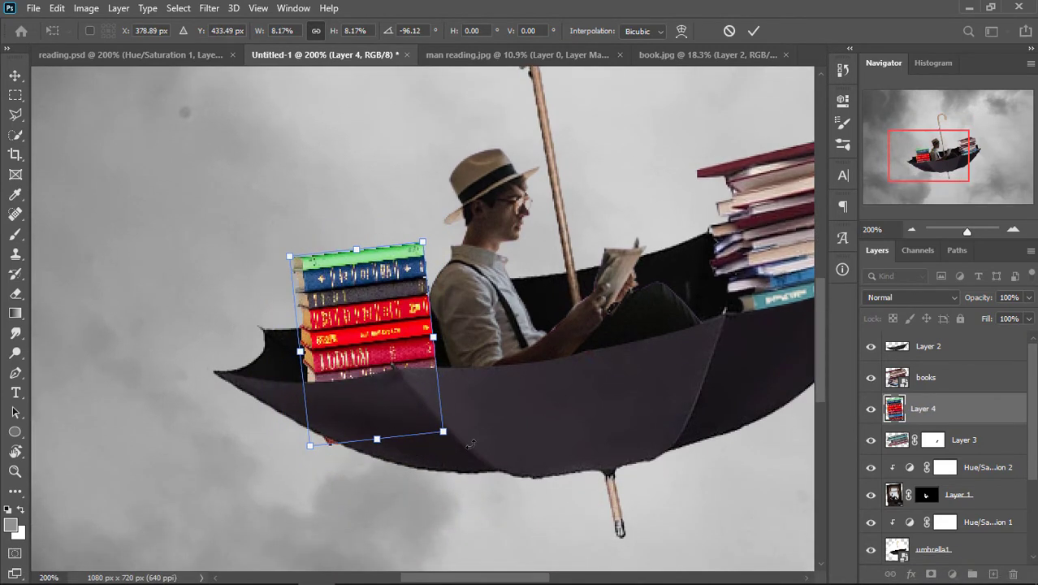
pyautogui.moveTo(471, 442); pyautogui.dragTo(480, 439)
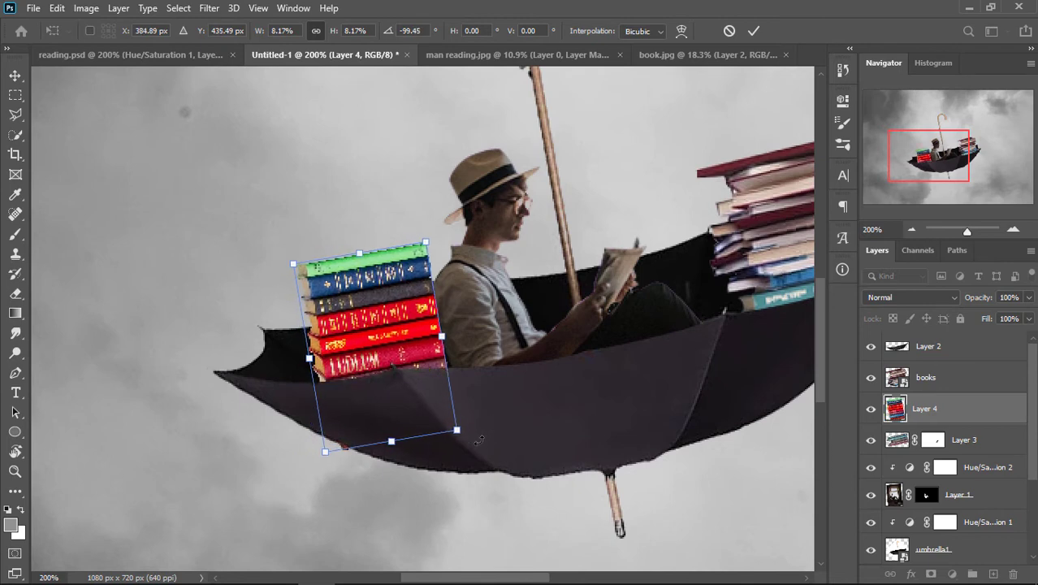
pyautogui.moveTo(292, 264); pyautogui.dragTo(282, 252)
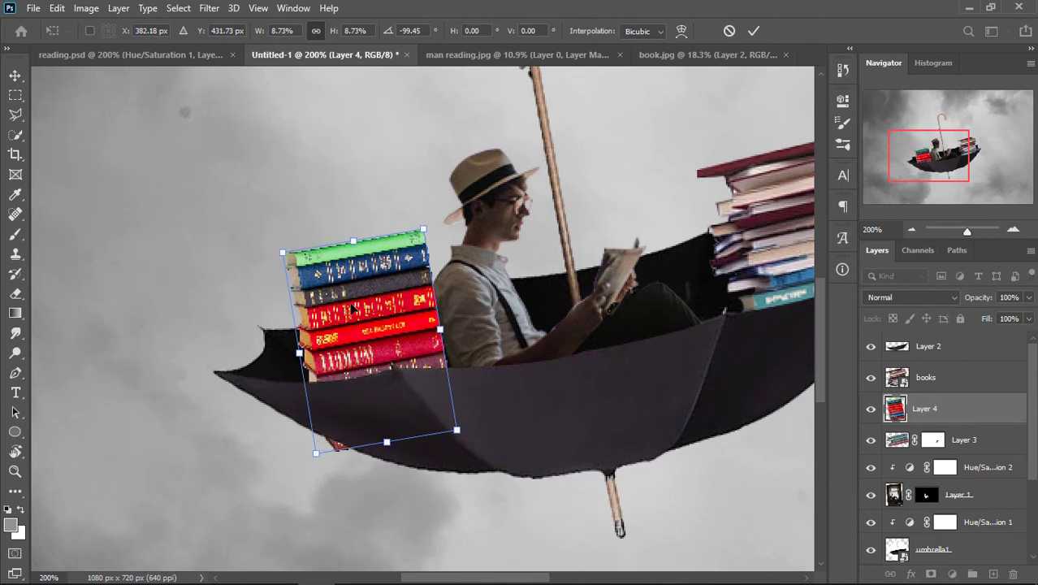
pyautogui.moveTo(354, 309); pyautogui.dragTo(348, 309)
pyautogui.moveTo(470, 437)
pyautogui.mouseDown()
pyautogui.moveTo(493, 436)
pyautogui.moveTo(537, 409)
pyautogui.mouseUp()
pyautogui.moveTo(276, 254); pyautogui.dragTo(273, 251)
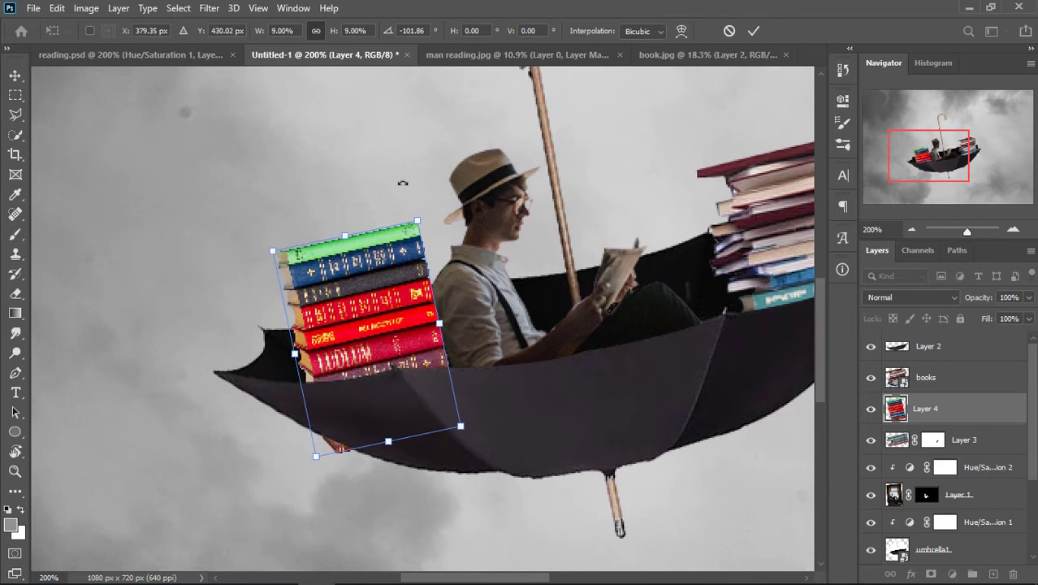
pyautogui.moveTo(402, 184); pyautogui.dragTo(415, 185)
pyautogui.click(754, 31)
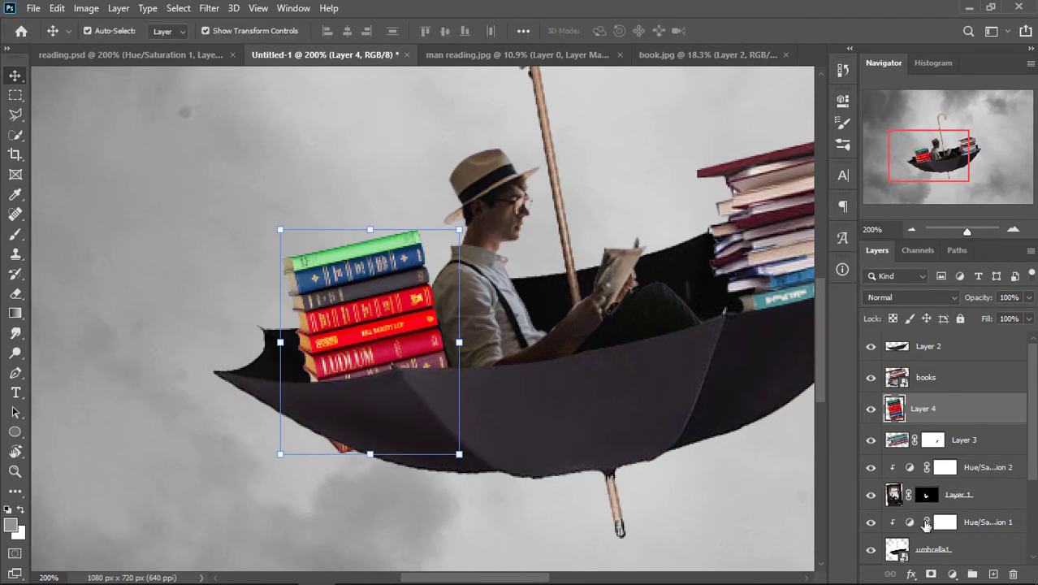
# Add a layer mask to Layer 4 and brush out the book edge poking below the umbrella.
pyautogui.click(931, 575)
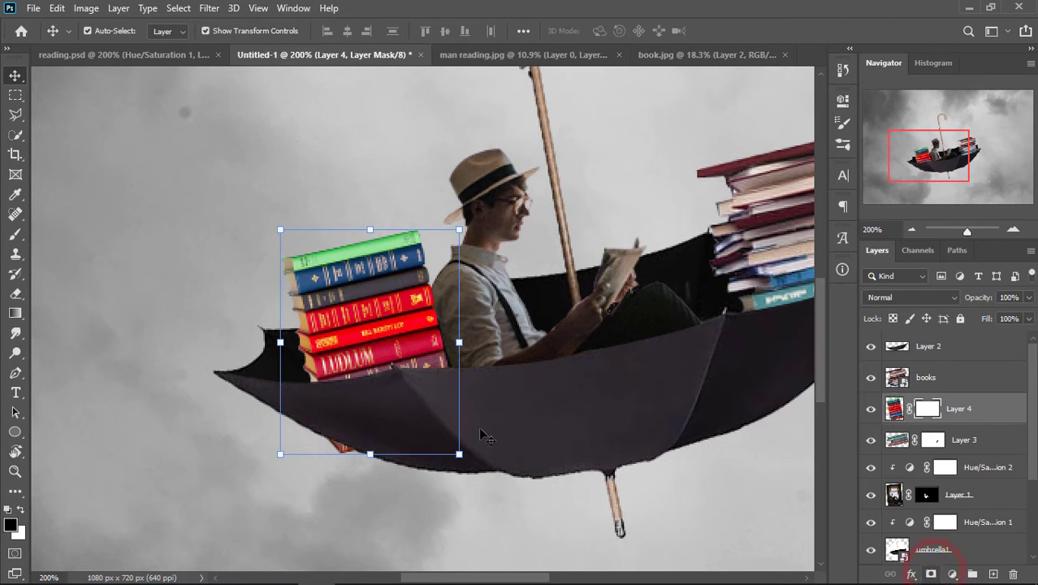
pyautogui.click(15, 235)
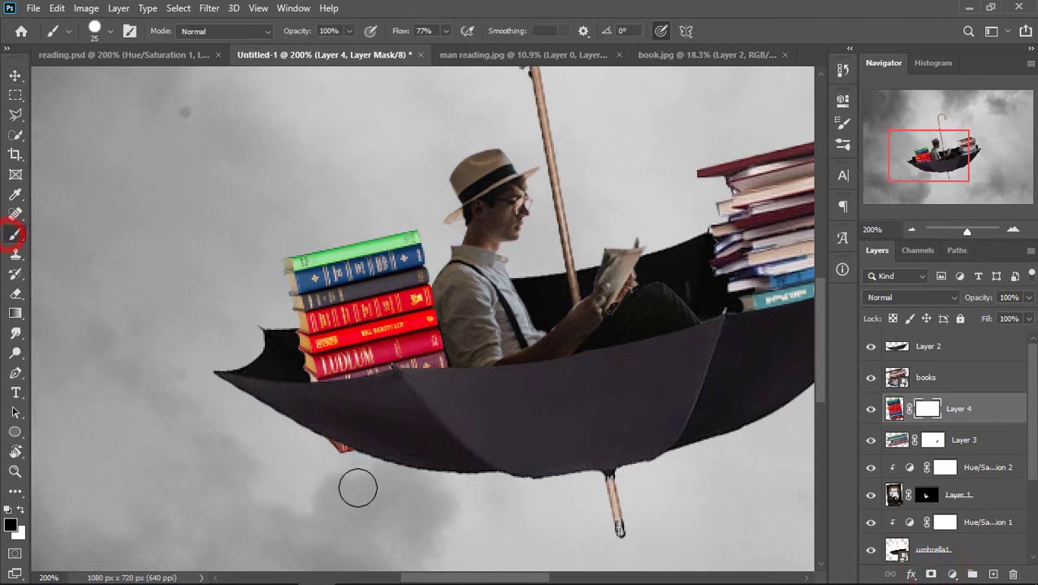
pyautogui.click(325, 452)
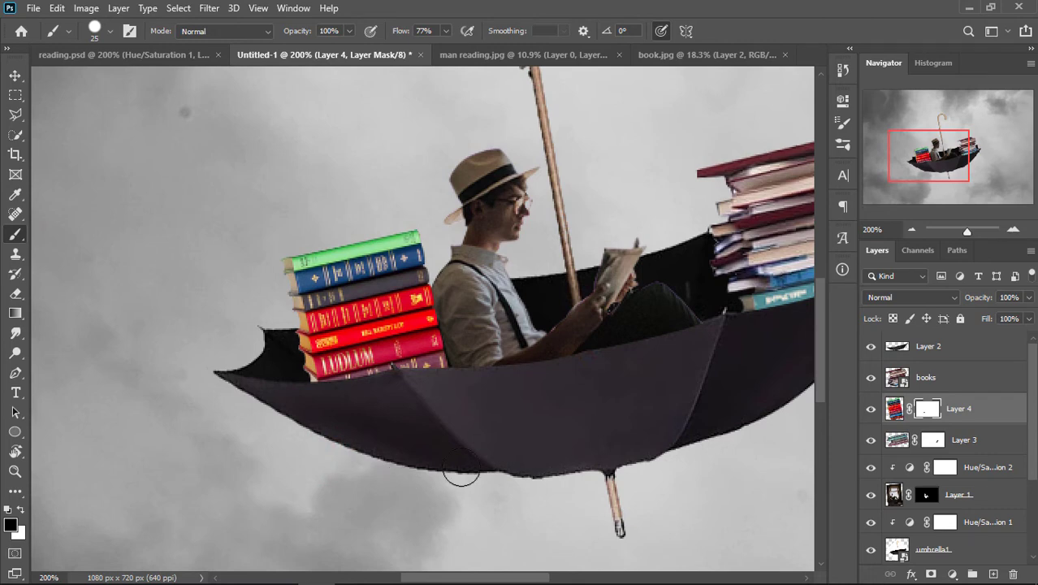
# Lower Layer 4's saturation to -61 with Hue/Saturation.
pyautogui.click(892, 410)
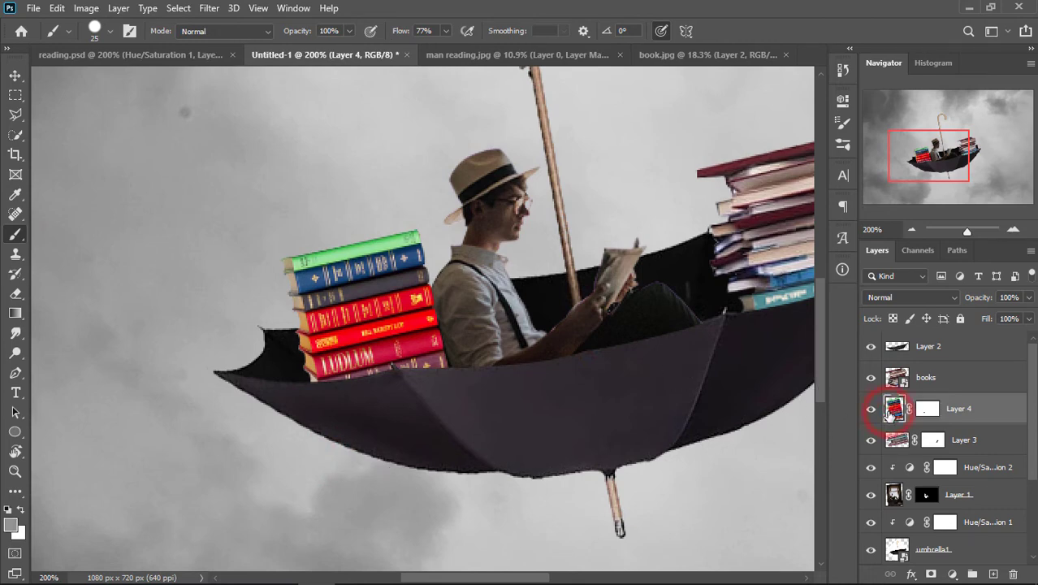
pyautogui.hotkey('ctrl', 'u')
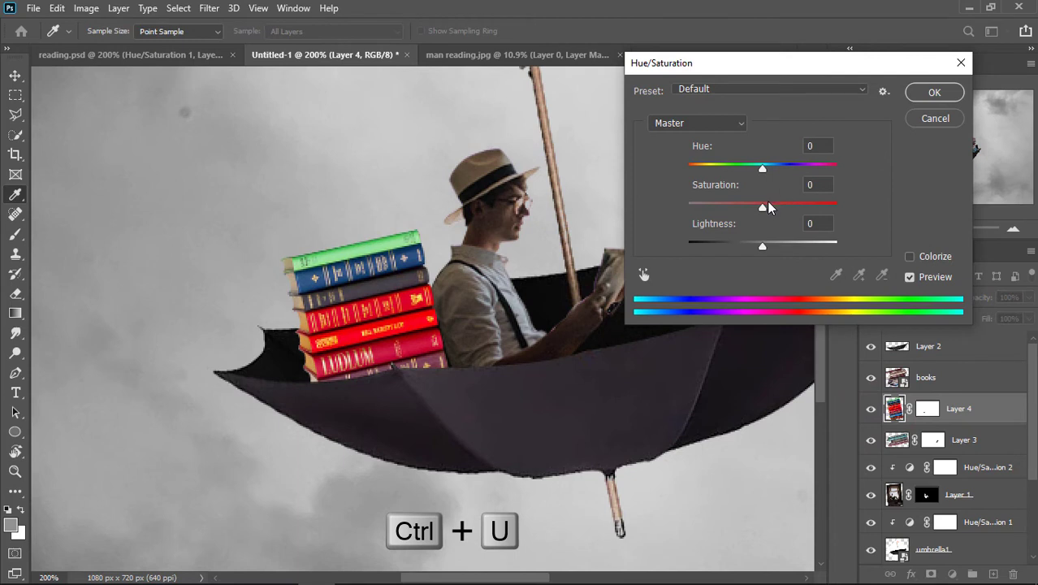
pyautogui.moveTo(755, 209); pyautogui.dragTo(717, 208)
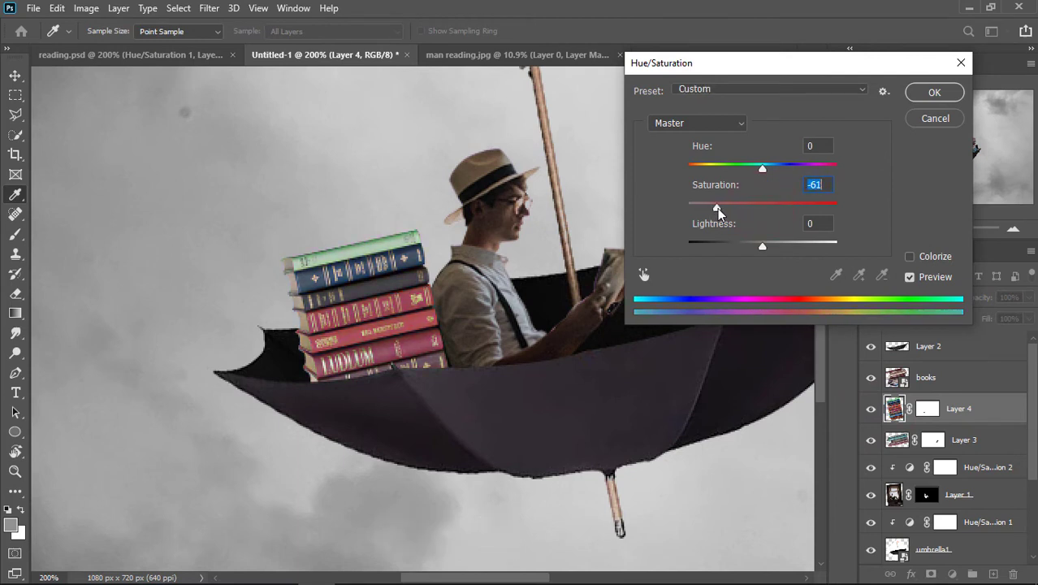
pyautogui.click(942, 94)
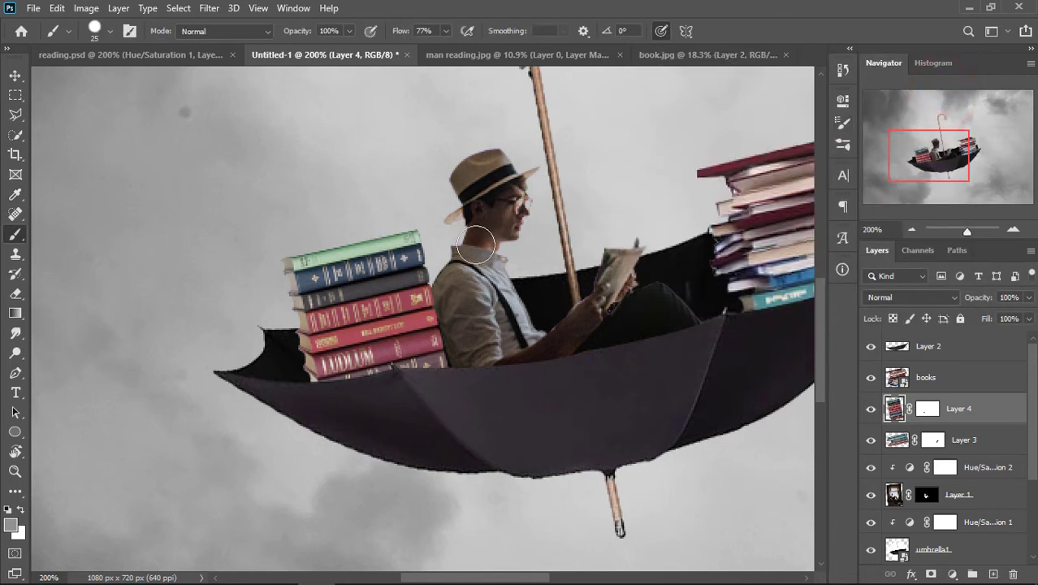
# Scale Layer 4's left book stack to 93.24% inside the umbrella's left end and commit.
pyautogui.click(13, 77)
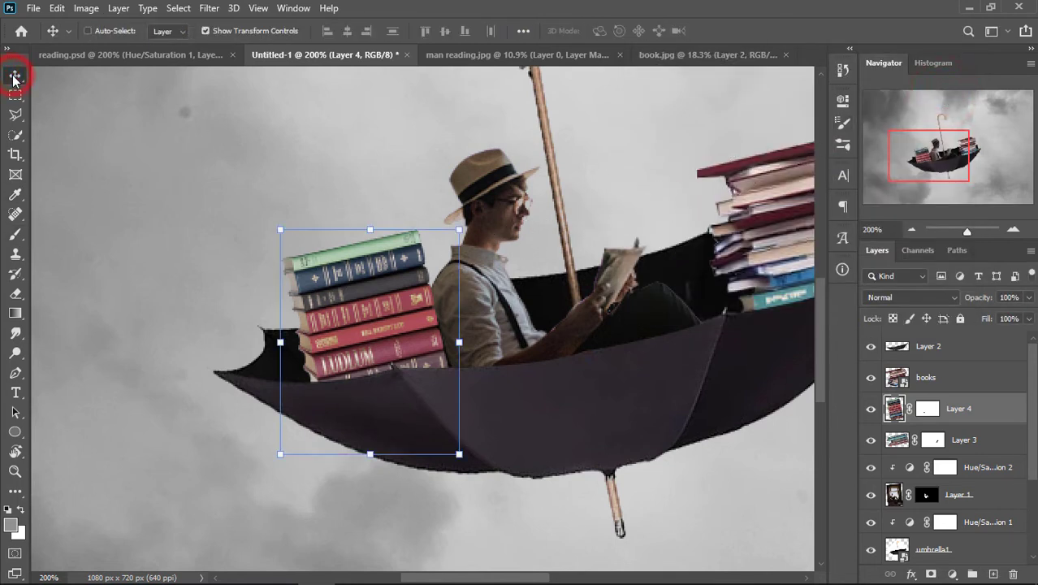
pyautogui.hotkey('ctrl', '0')
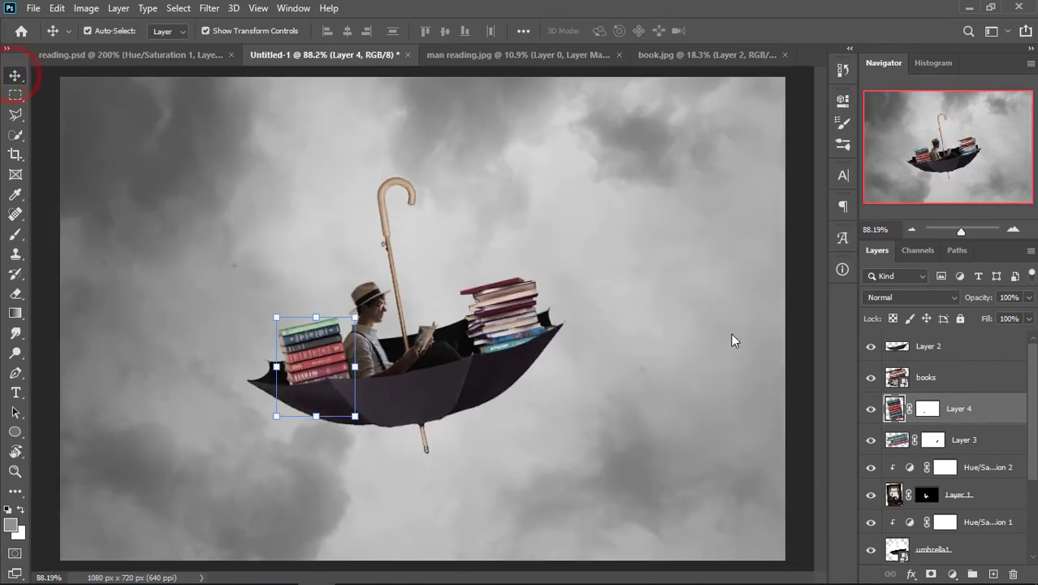
pyautogui.press('ctrl')
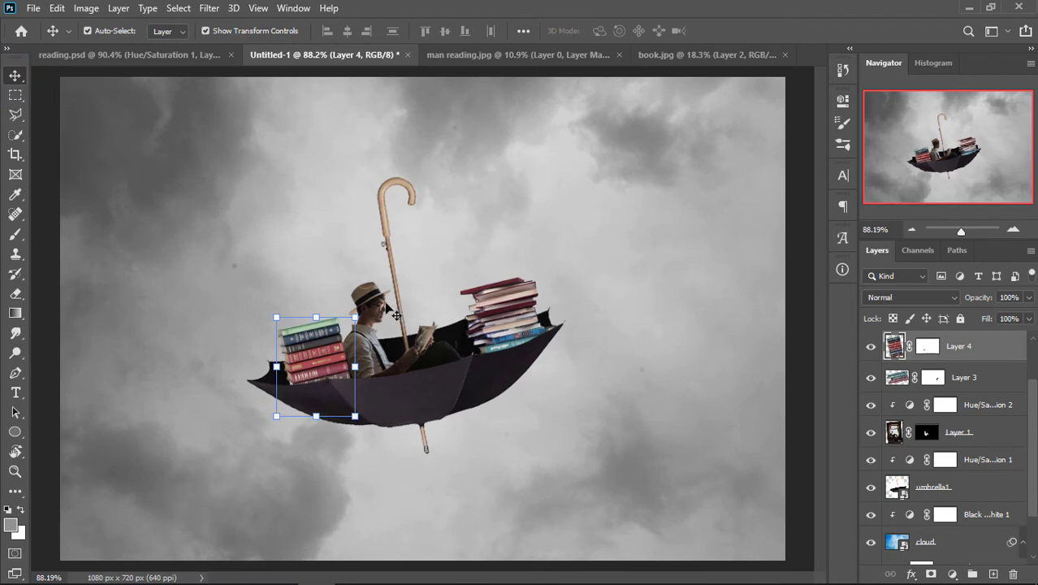
pyautogui.moveTo(356, 316)
pyautogui.mouseDown()
pyautogui.moveTo(352, 323)
pyautogui.moveTo(376, 318)
pyautogui.mouseUp()
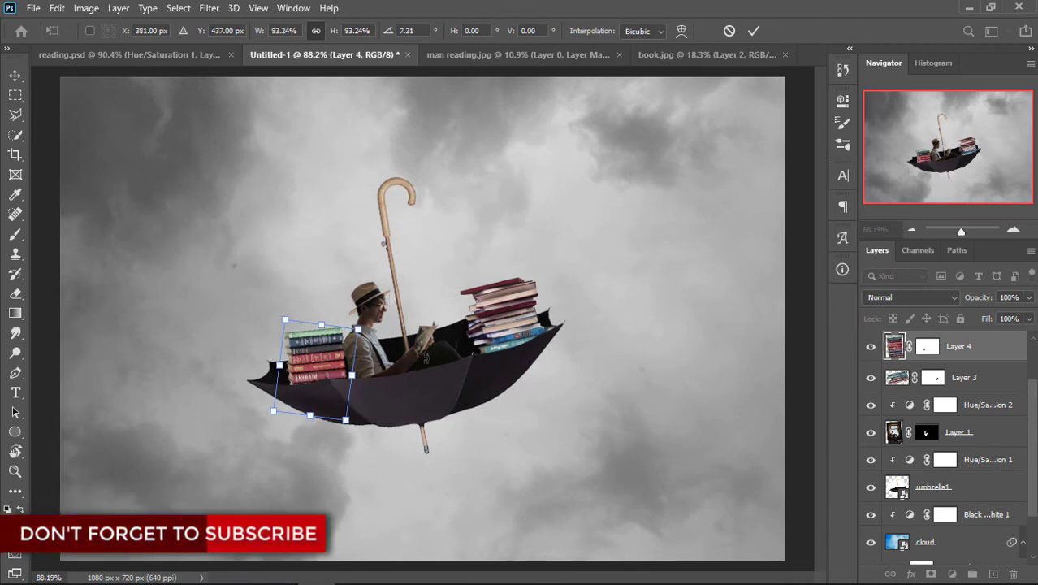
pyautogui.click(753, 31)
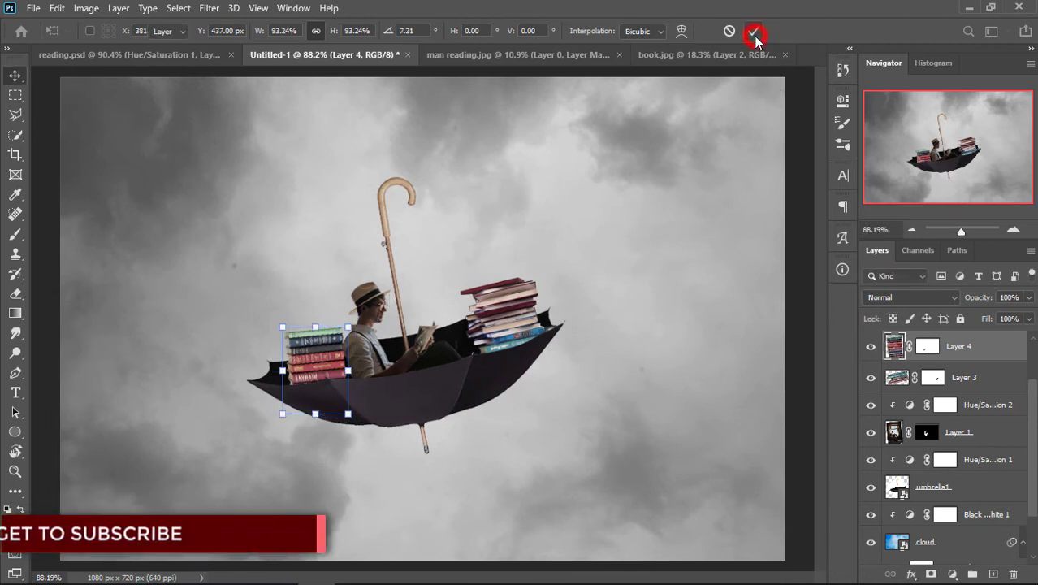
pyautogui.click(801, 227)
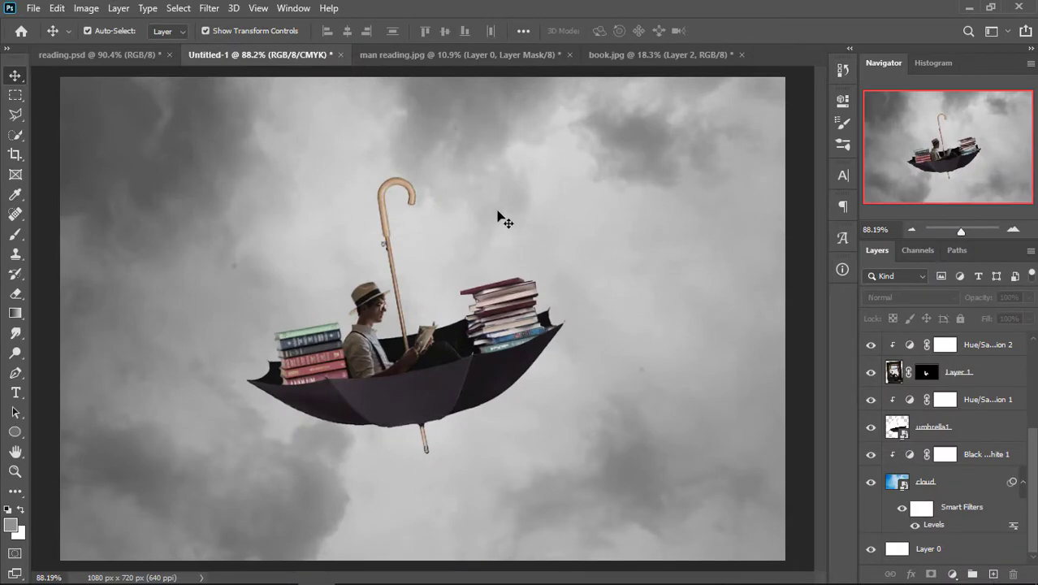
# Place the 'book flying 3' image as an embedded layer.
pyautogui.click(34, 9)
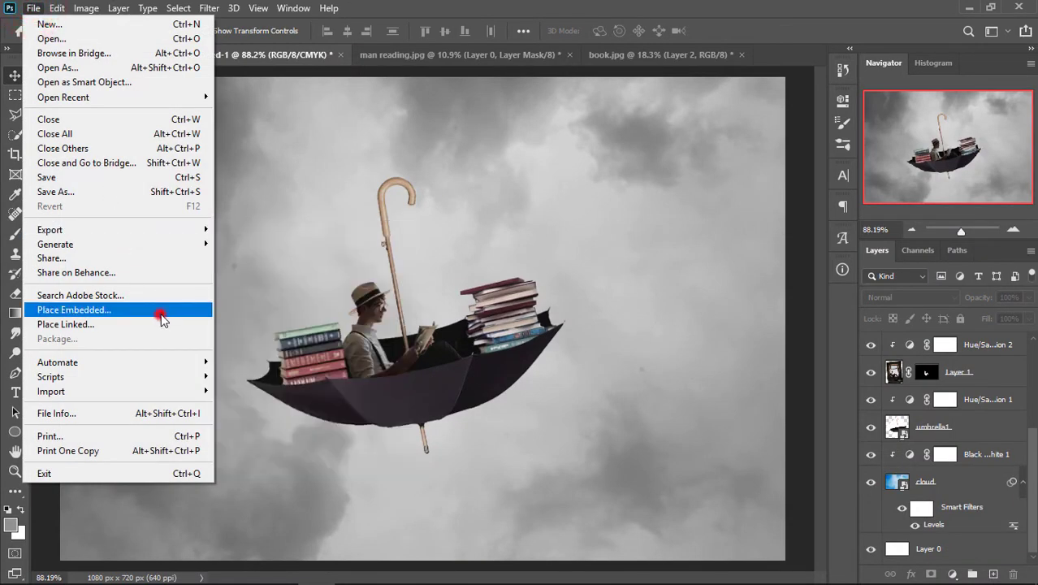
pyautogui.click(161, 315)
pyautogui.click(252, 138)
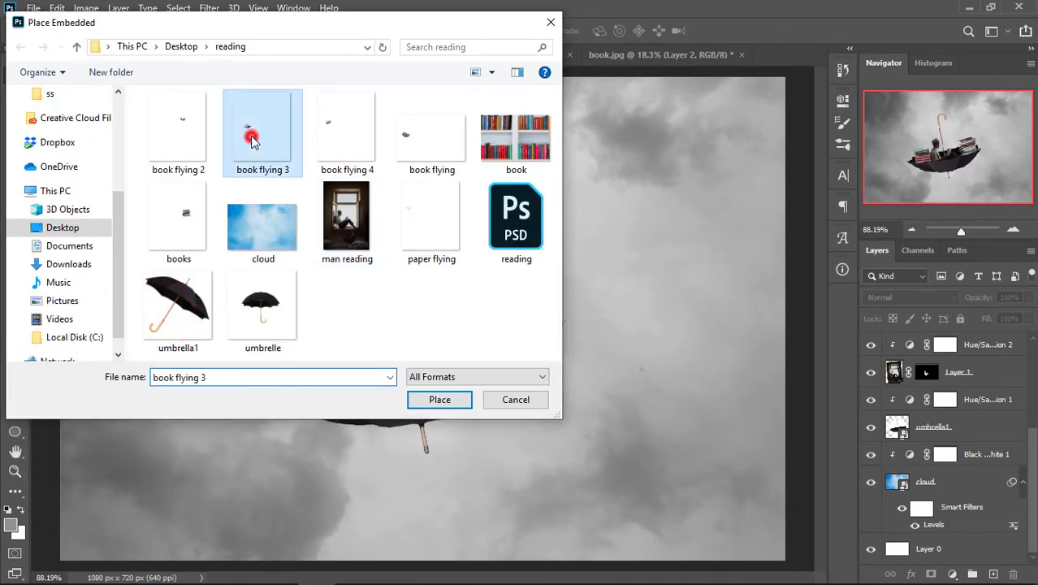
pyautogui.click(435, 397)
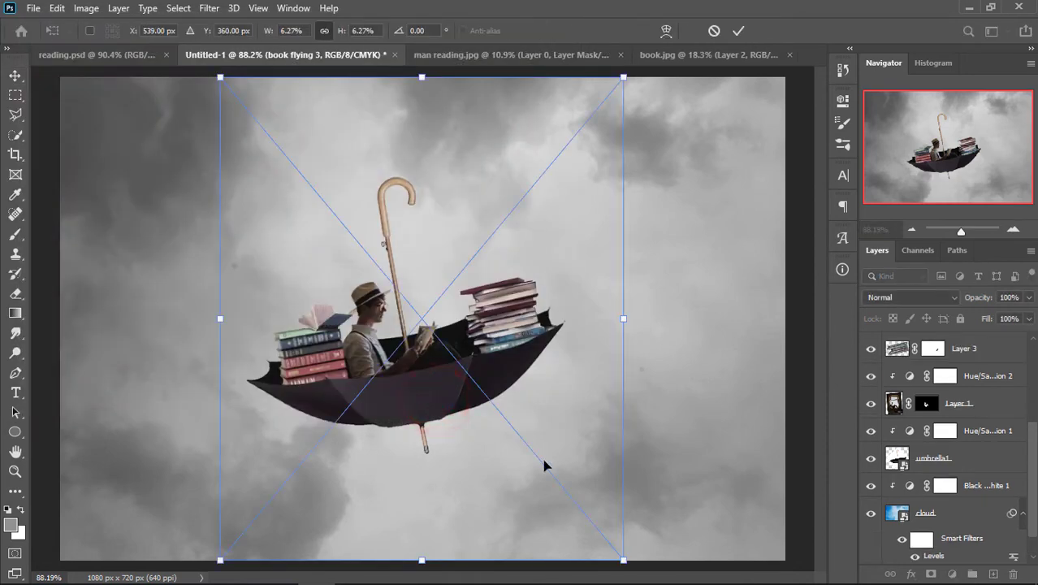
# Scale the open book to about 8.4%, tilt it −7°, and float it above the left stack.
pyautogui.moveTo(629, 560)
pyautogui.mouseDown()
pyautogui.moveTo(605, 538)
pyautogui.moveTo(673, 497)
pyautogui.mouseUp()
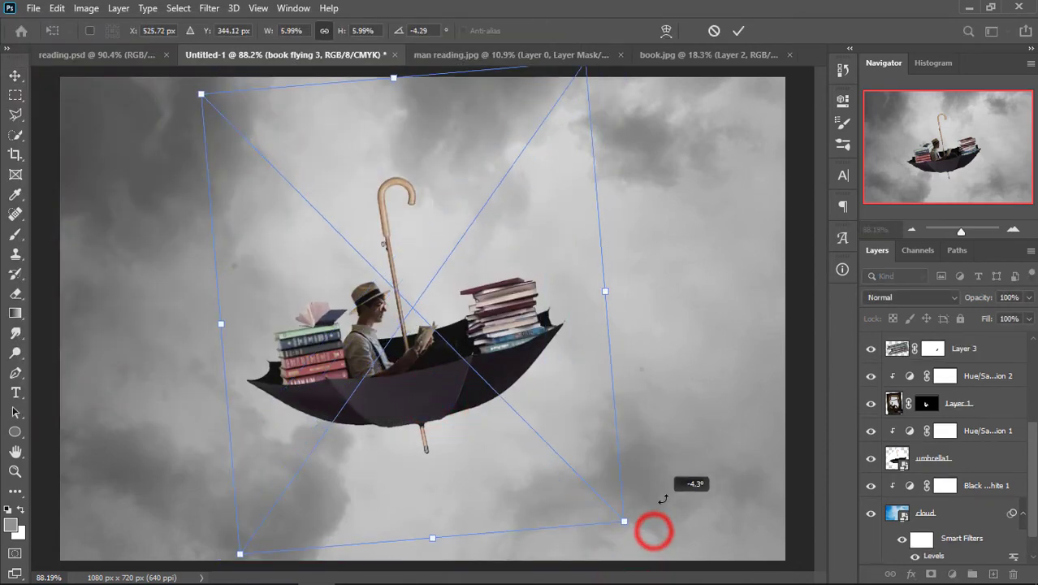
pyautogui.moveTo(308, 315); pyautogui.dragTo(236, 287)
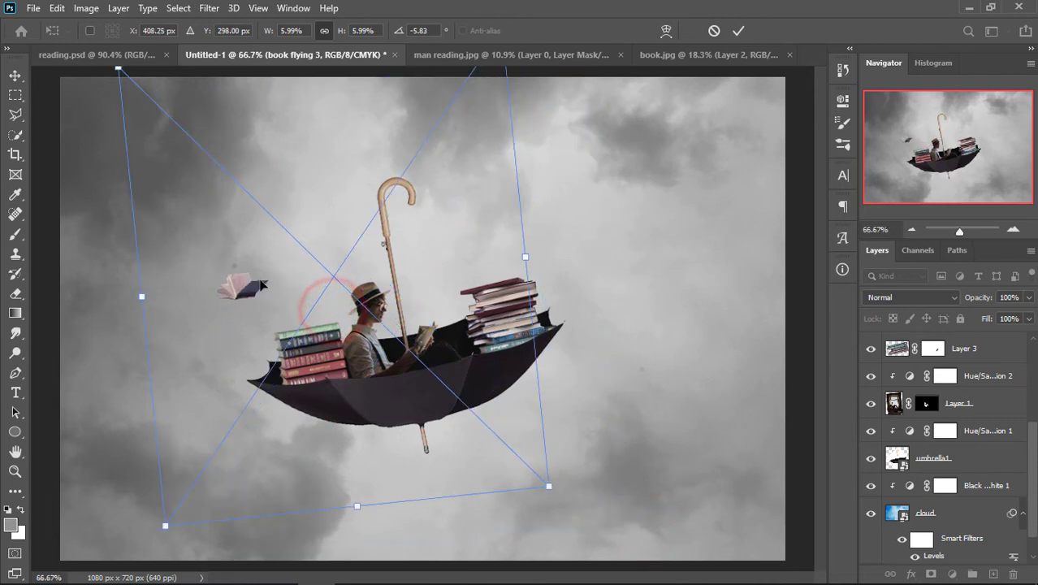
pyautogui.hotkey('ctrl', '-')
pyautogui.moveTo(518, 445); pyautogui.dragTo(606, 524)
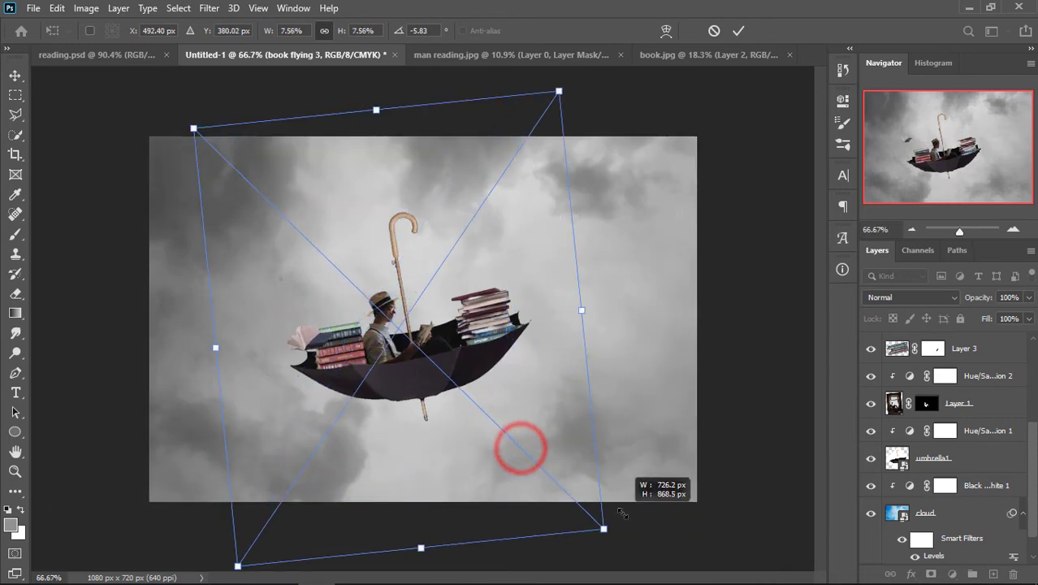
pyautogui.moveTo(412, 458)
pyautogui.mouseDown()
pyautogui.moveTo(419, 418)
pyautogui.moveTo(430, 433)
pyautogui.mouseUp()
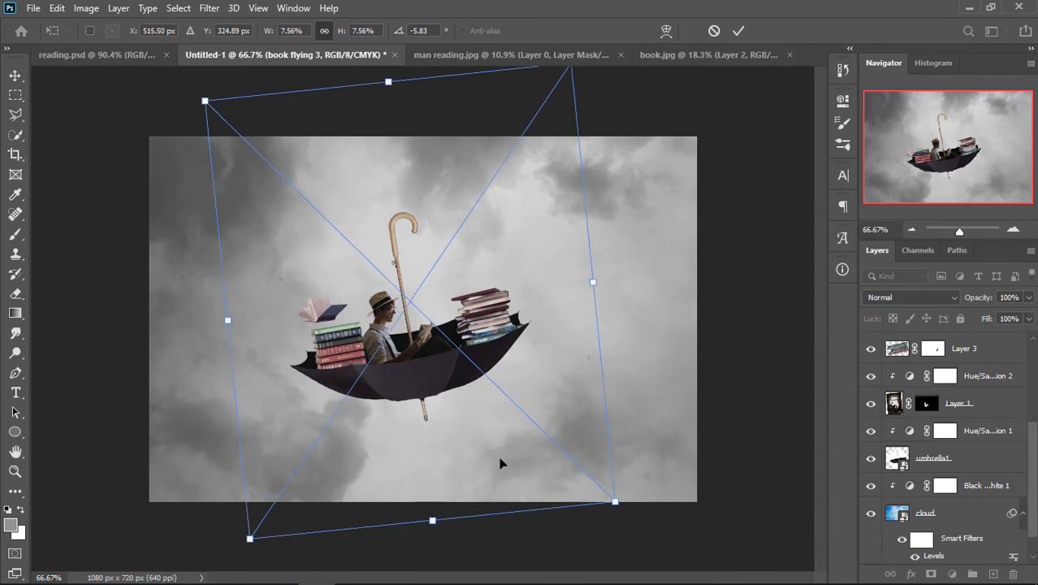
pyautogui.moveTo(644, 520)
pyautogui.mouseDown()
pyautogui.moveTo(636, 510)
pyautogui.moveTo(651, 515)
pyautogui.mouseUp()
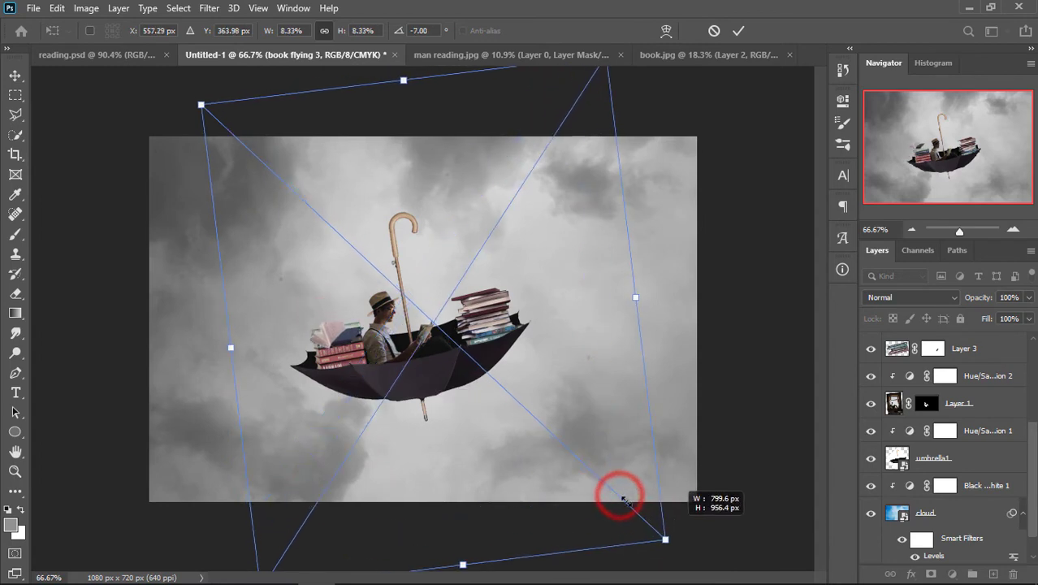
pyautogui.moveTo(603, 489); pyautogui.dragTo(578, 463)
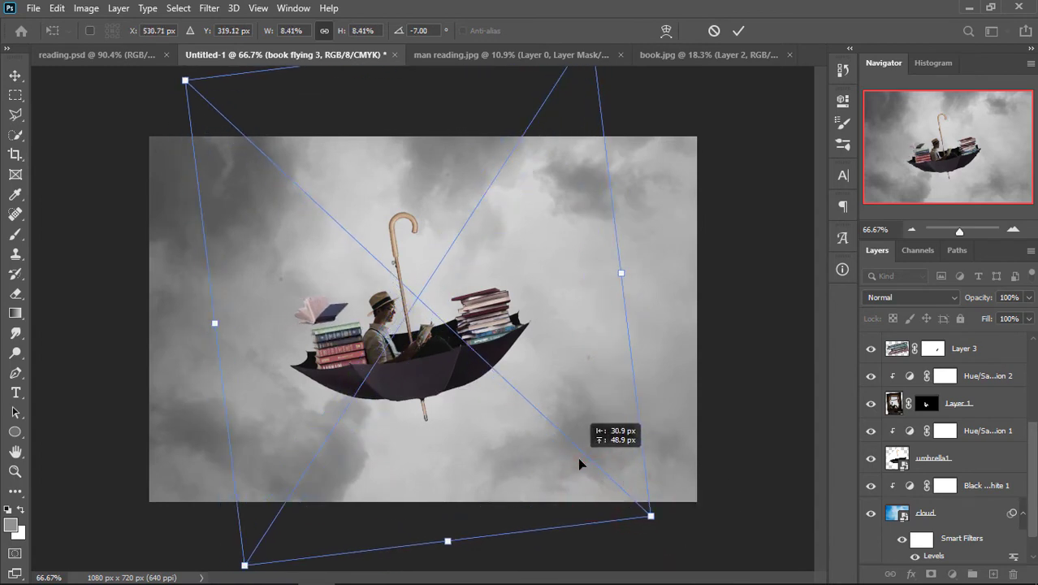
pyautogui.click(742, 32)
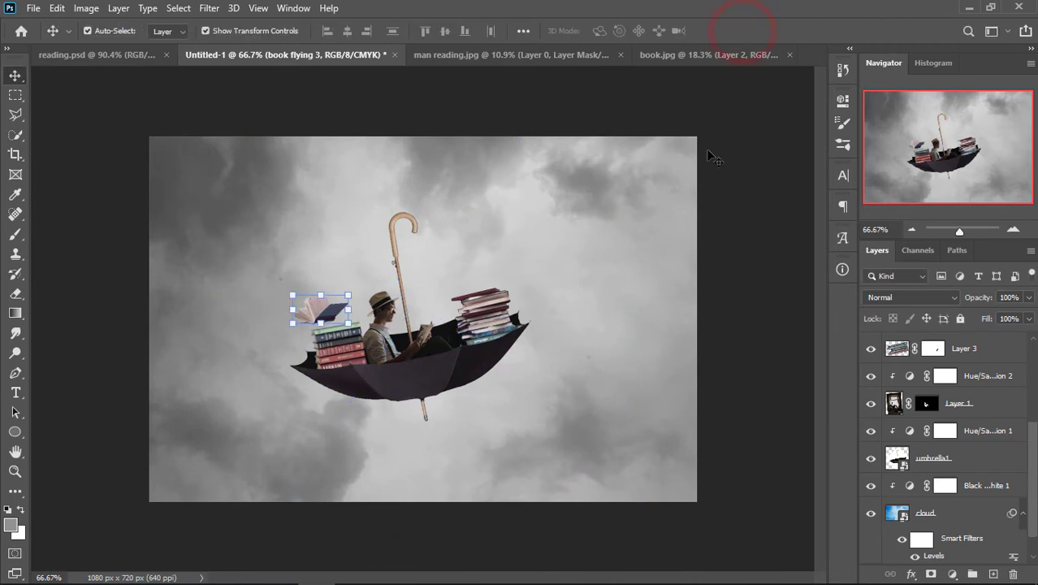
pyautogui.scroll(2, 708, 154)
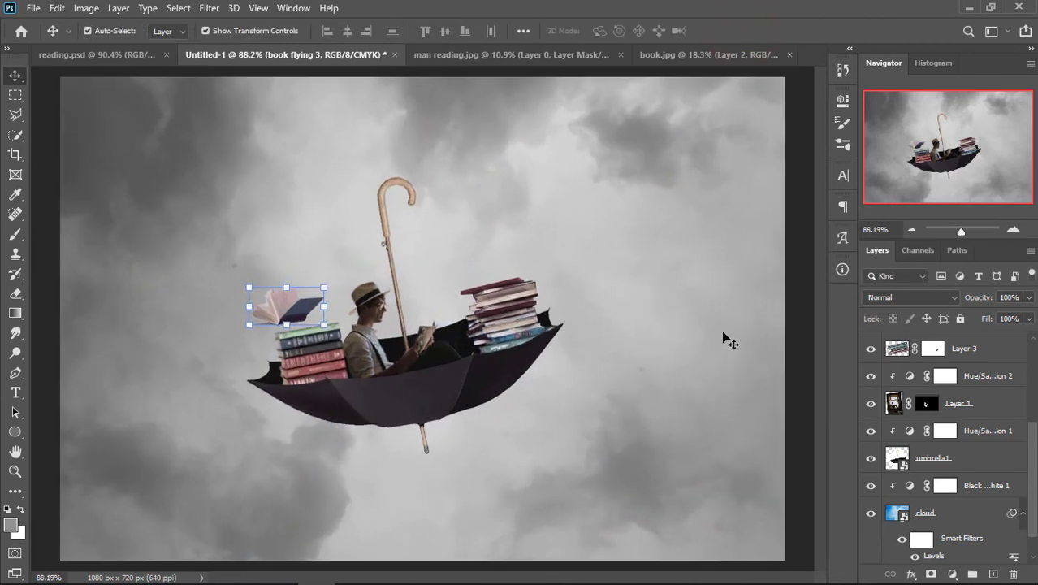
pyautogui.moveTo(1035, 406); pyautogui.dragTo(943, 336)
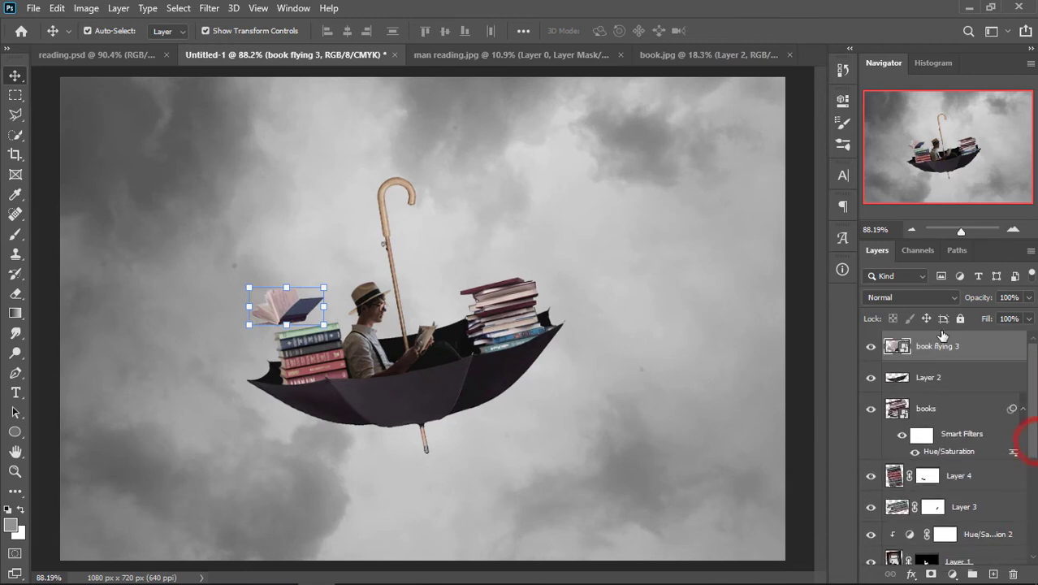
pyautogui.click(55, 8)
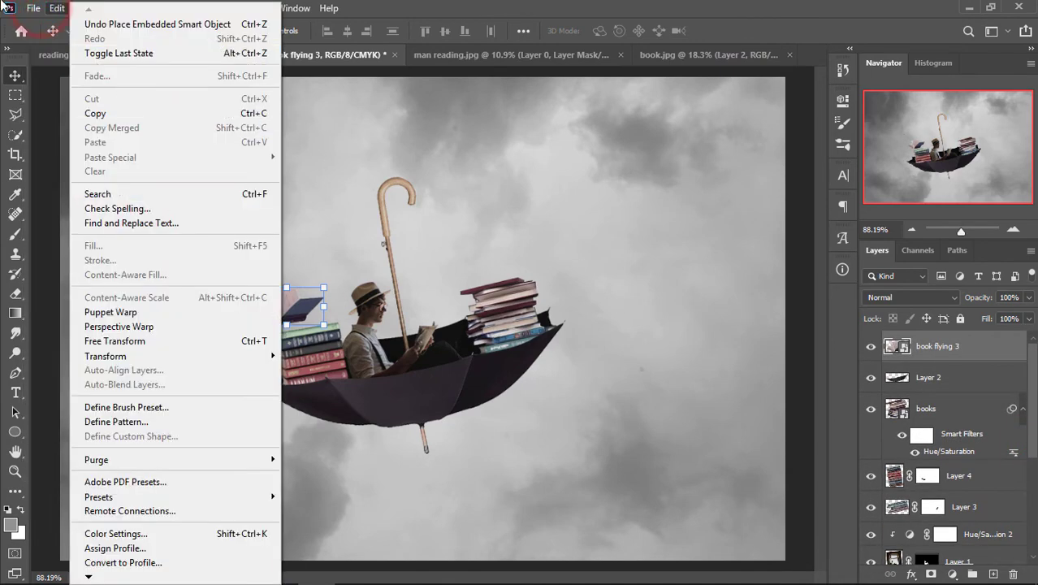
# Place 'book flying 2' as an embedded layer and enlarge it.
pyautogui.click(120, 312)
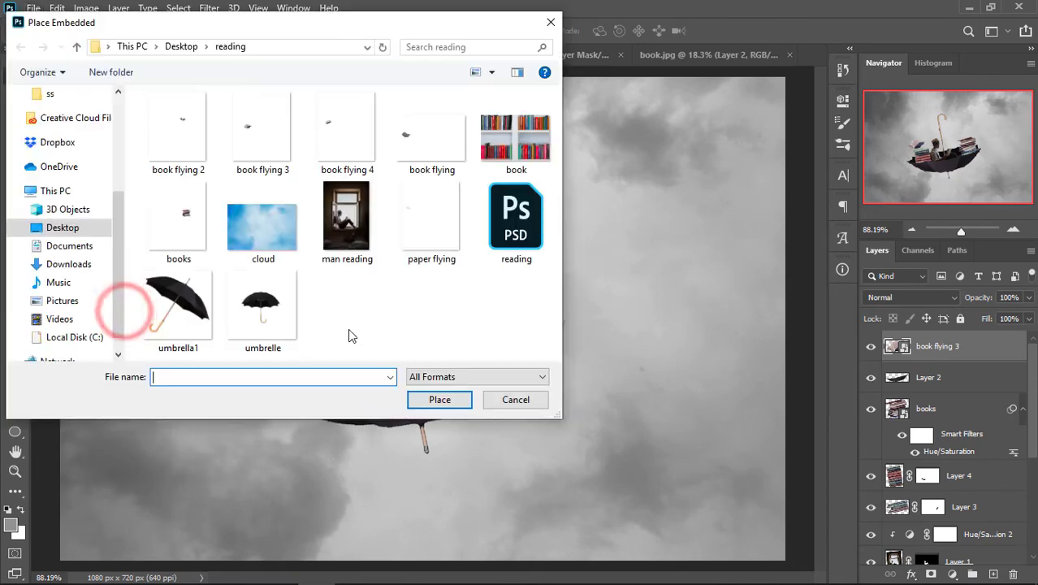
pyautogui.click(195, 142)
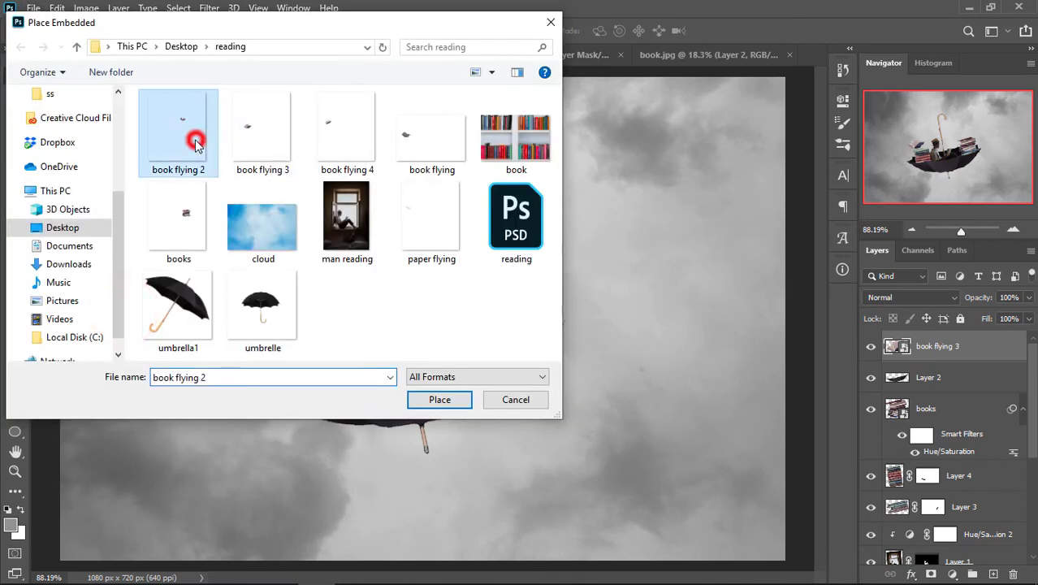
pyautogui.click(440, 399)
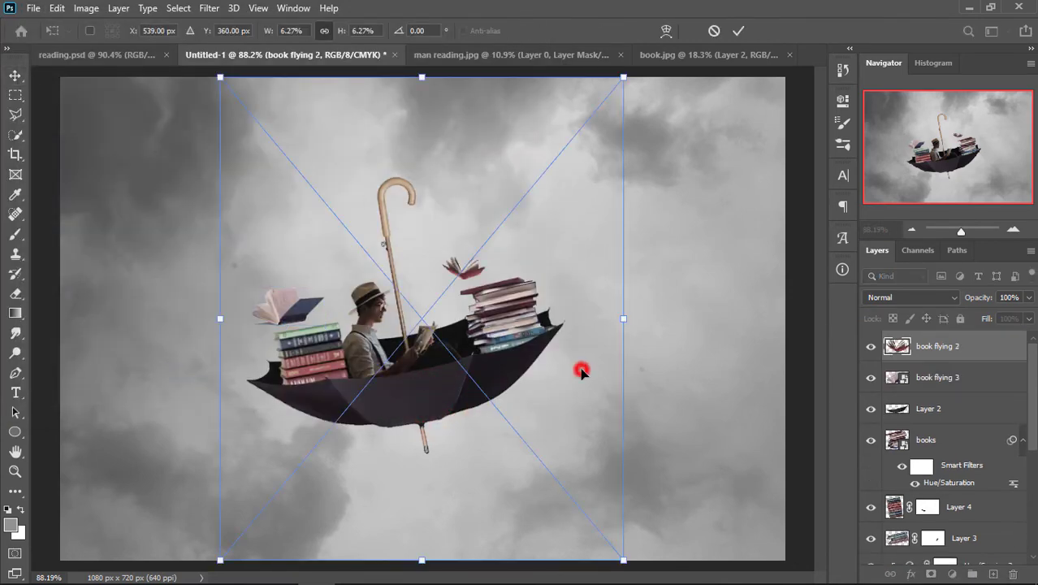
pyautogui.hotkey('ctrl', '-')
pyautogui.hotkey('ctrl', '-')
pyautogui.moveTo(423, 456); pyautogui.dragTo(438, 561)
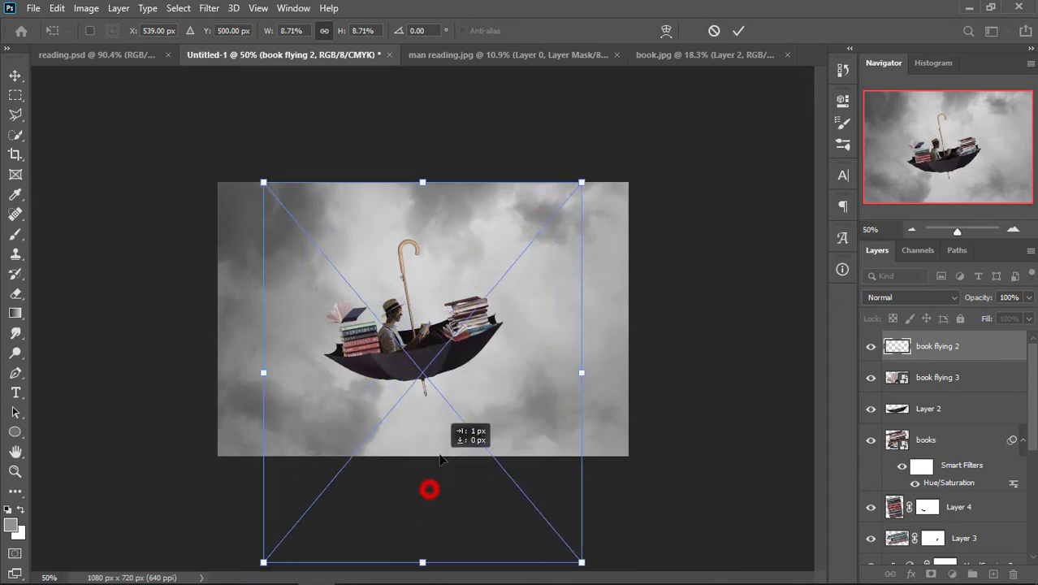
# Position the red book above the right stack, undoing an overshoot and resizing again.
pyautogui.moveTo(429, 487); pyautogui.dragTo(431, 437)
pyautogui.moveTo(423, 513); pyautogui.dragTo(422, 561)
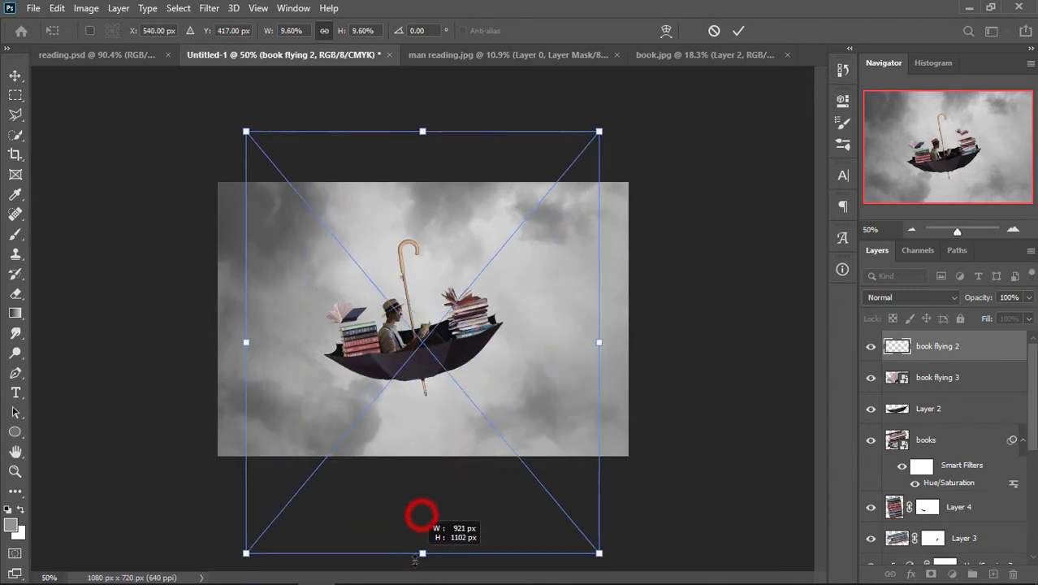
pyautogui.moveTo(447, 433); pyautogui.dragTo(347, 432)
pyautogui.hotkey('ctrl', 'z')
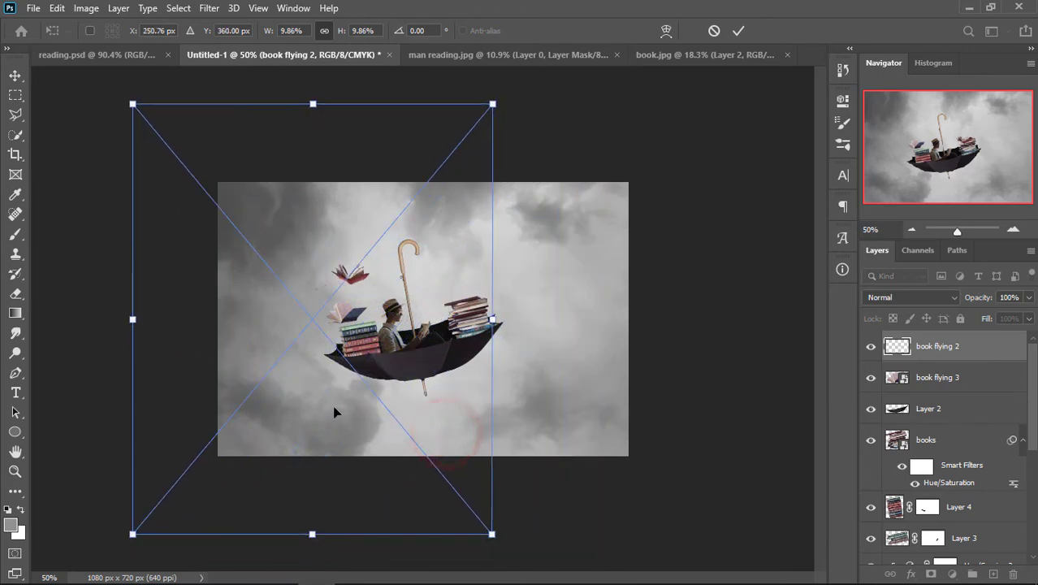
pyautogui.hotkey('ctrl', 'z')
pyautogui.moveTo(433, 534); pyautogui.dragTo(429, 573)
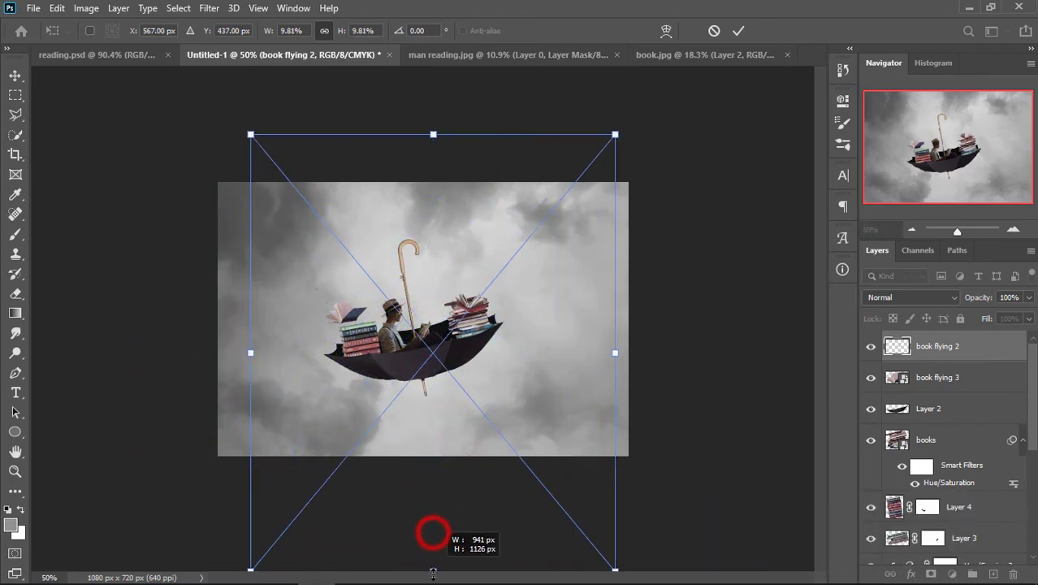
pyautogui.moveTo(455, 491); pyautogui.dragTo(442, 470)
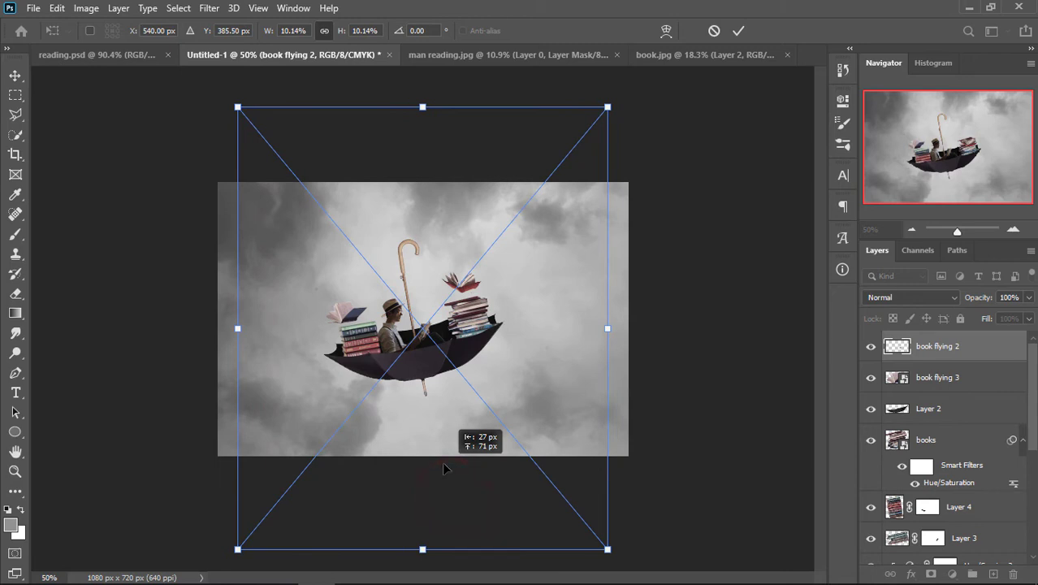
# Enlarge the red book to about 10.6%, commit, and nudge it slightly up-left.
pyautogui.hotkey('ctrl', '1')
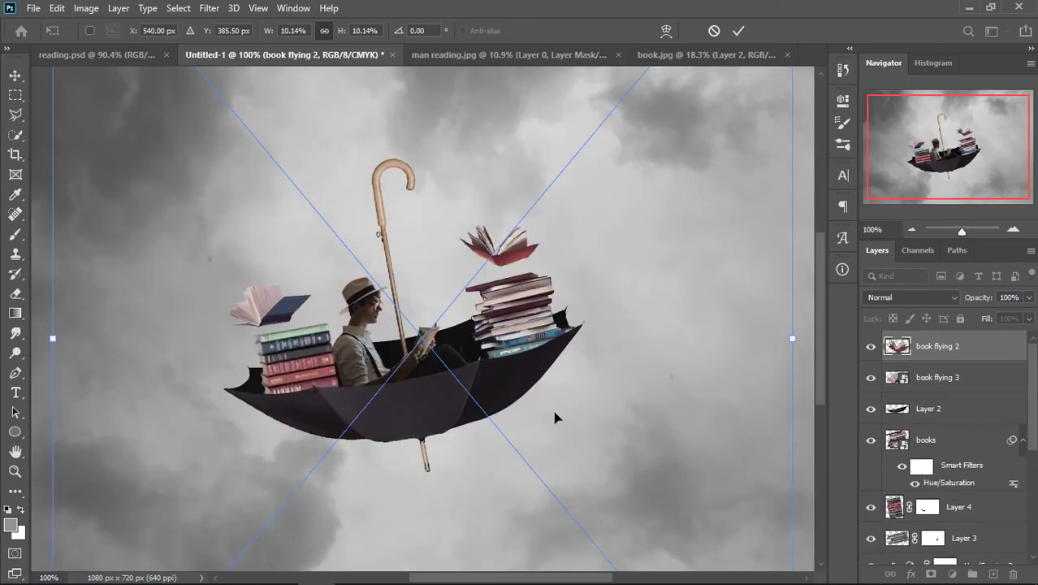
pyautogui.hotkey('ctrl', '-')
pyautogui.hotkey('ctrl', '-')
pyautogui.hotkey('ctrl', '-')
pyautogui.moveTo(422, 472); pyautogui.dragTo(421, 480)
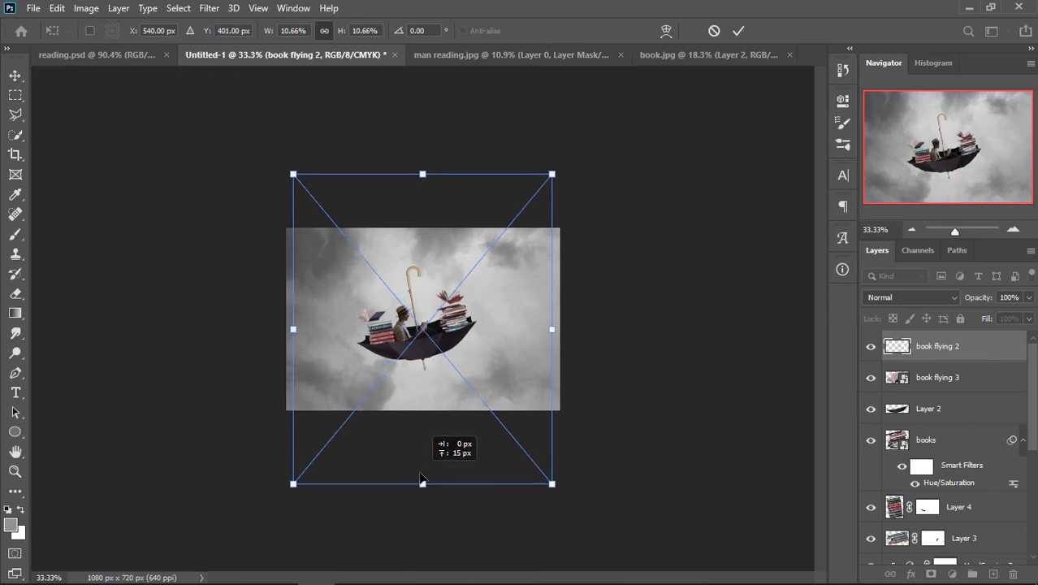
pyautogui.click(739, 31)
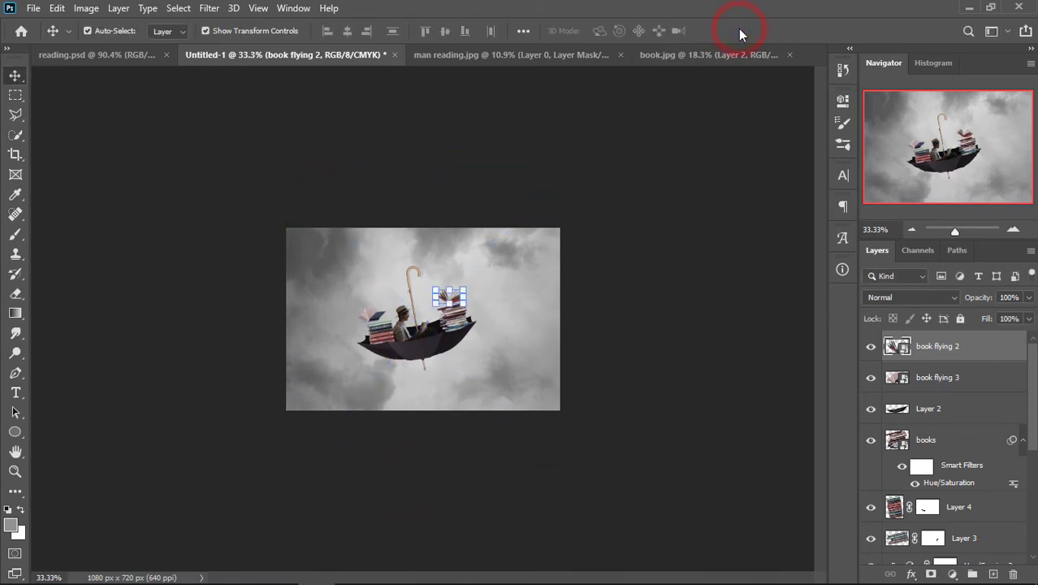
pyautogui.hotkey('ctrl', '0')
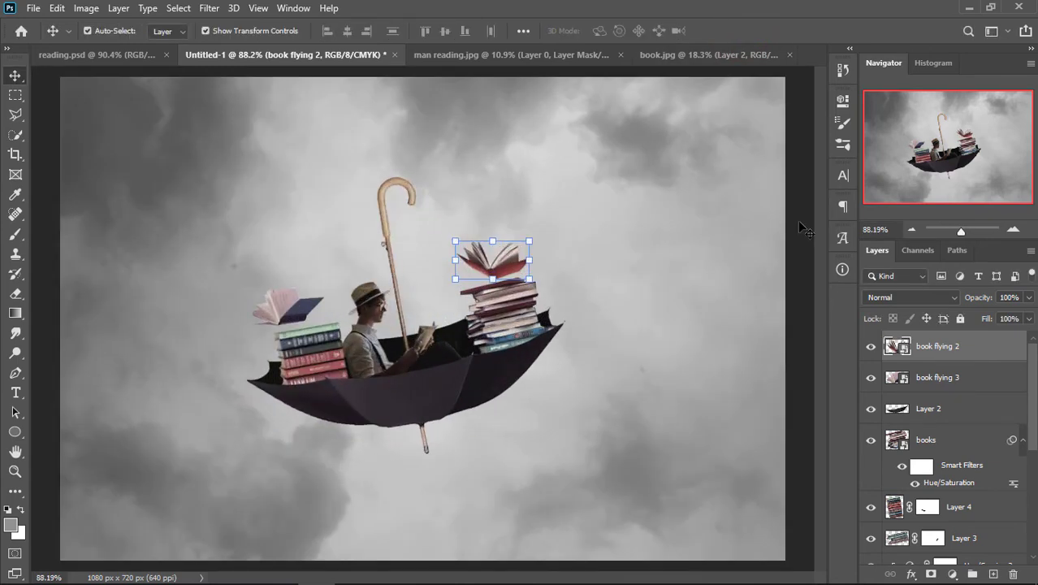
pyautogui.moveTo(516, 262); pyautogui.dragTo(505, 261)
# Place 'book flying 4' as an embedded layer and enlarge it.
pyautogui.click(34, 8)
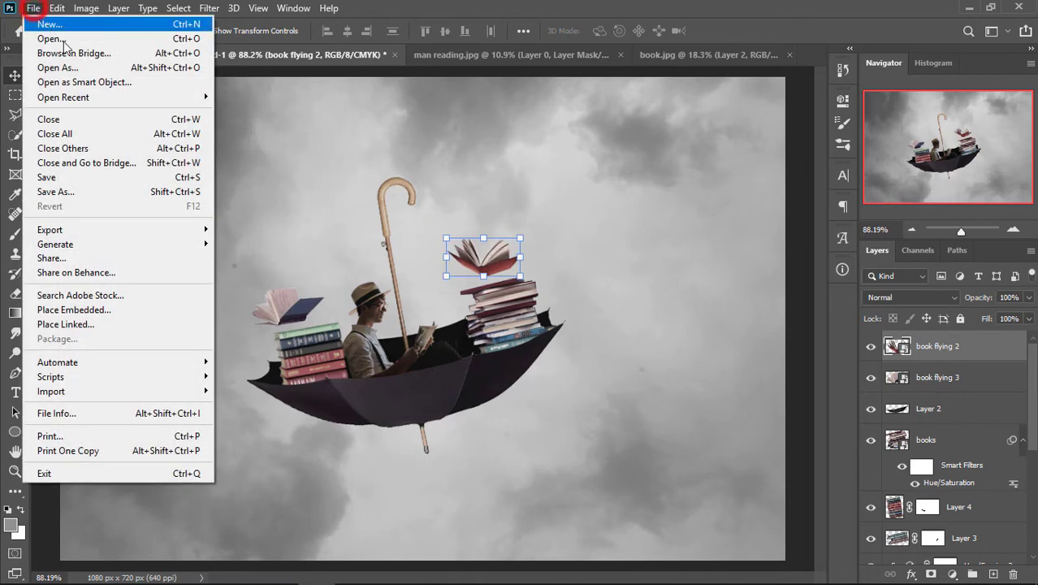
pyautogui.click(140, 306)
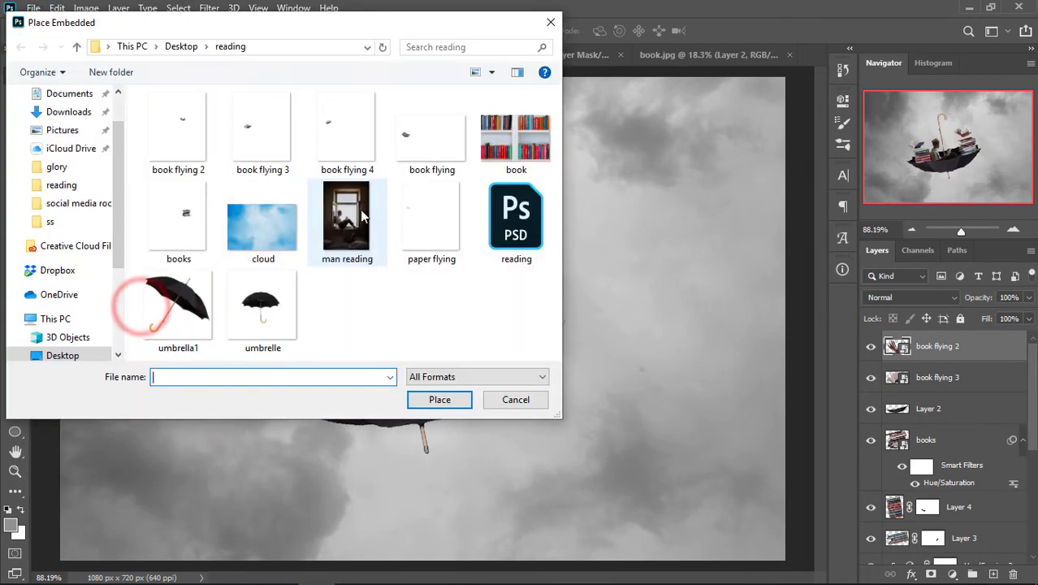
pyautogui.doubleClick(337, 138)
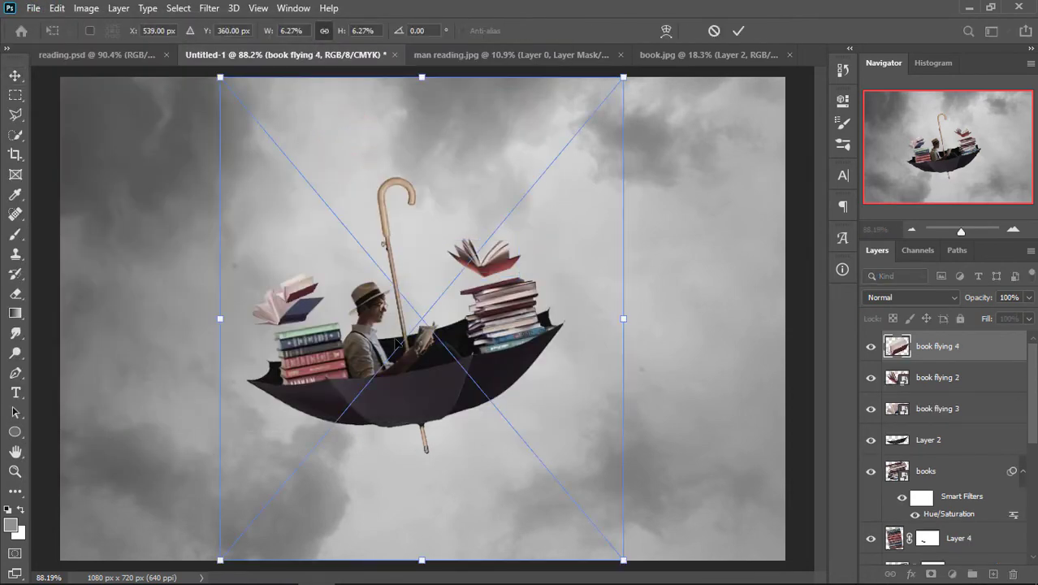
pyautogui.moveTo(395, 341); pyautogui.dragTo(332, 310)
pyautogui.hotkey('ctrl', '-')
pyautogui.hotkey('ctrl', '-')
pyautogui.hotkey('ctrl', '-')
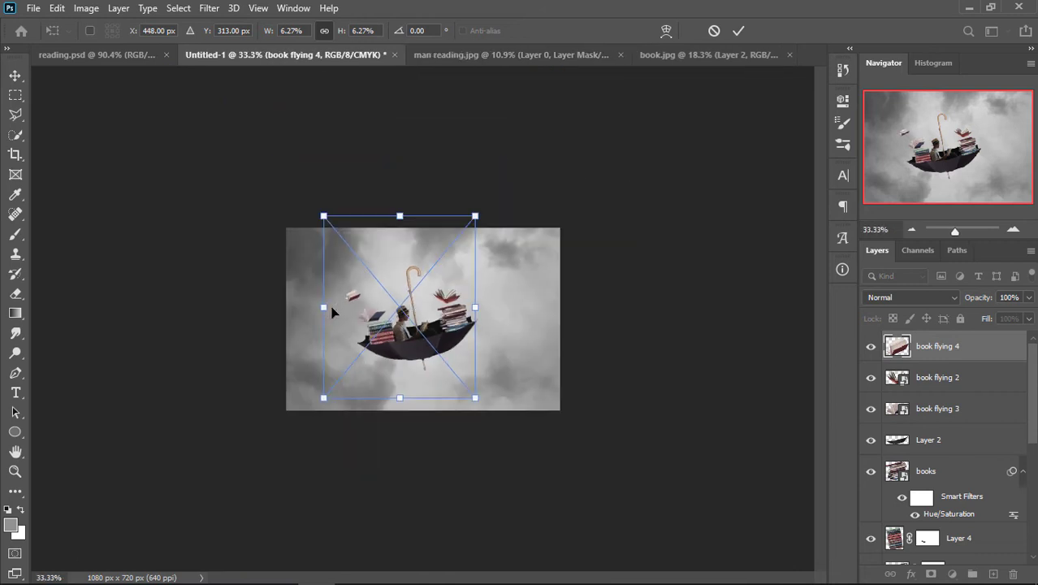
pyautogui.moveTo(478, 399); pyautogui.dragTo(599, 540)
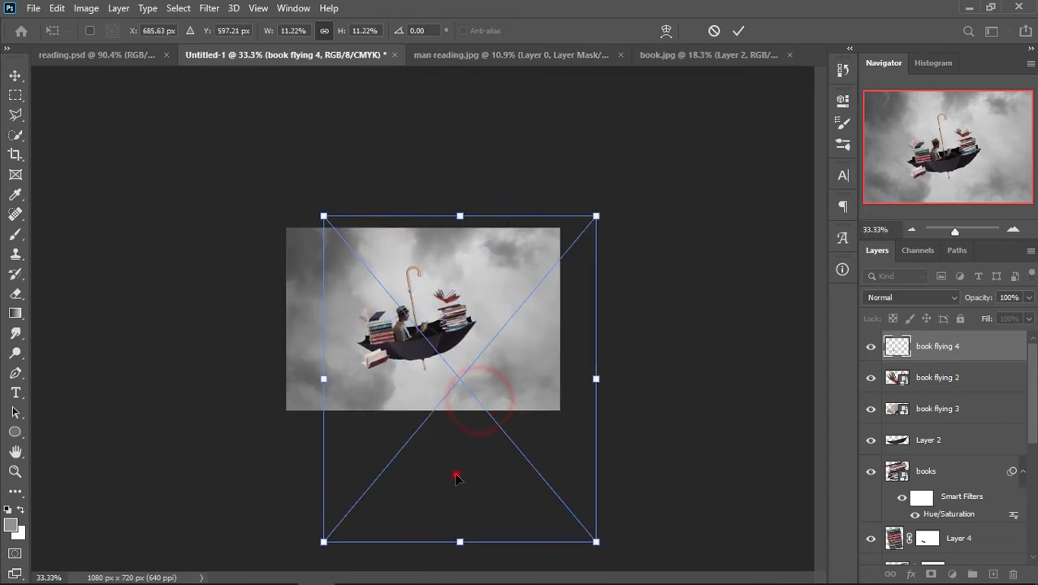
# Set the closed book at about 9% left of the left stack, commit, and nudge it right.
pyautogui.moveTo(457, 475); pyautogui.dragTo(428, 412)
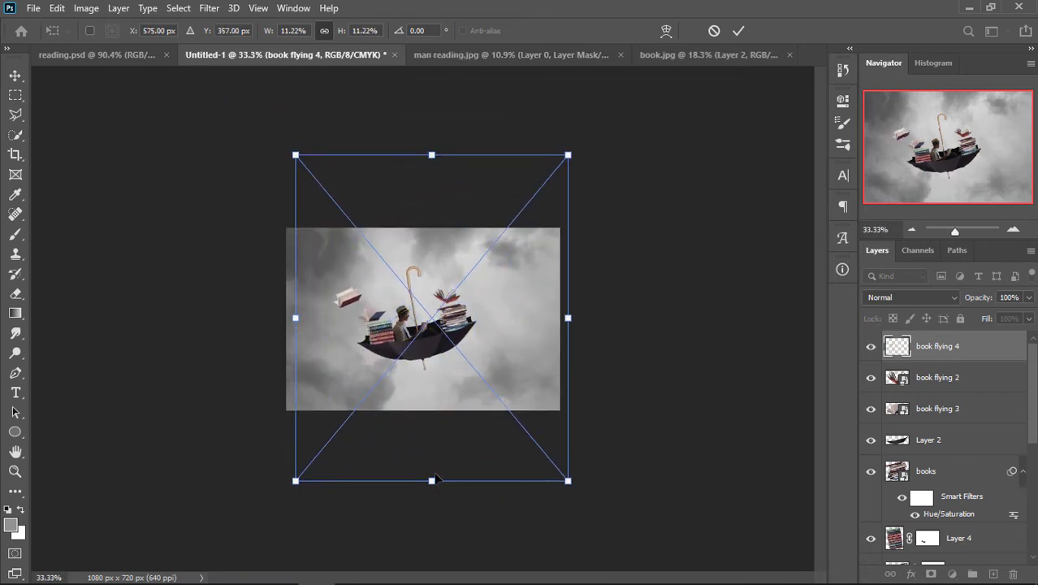
pyautogui.moveTo(436, 480)
pyautogui.mouseDown()
pyautogui.moveTo(429, 394)
pyautogui.moveTo(422, 408)
pyautogui.mouseUp()
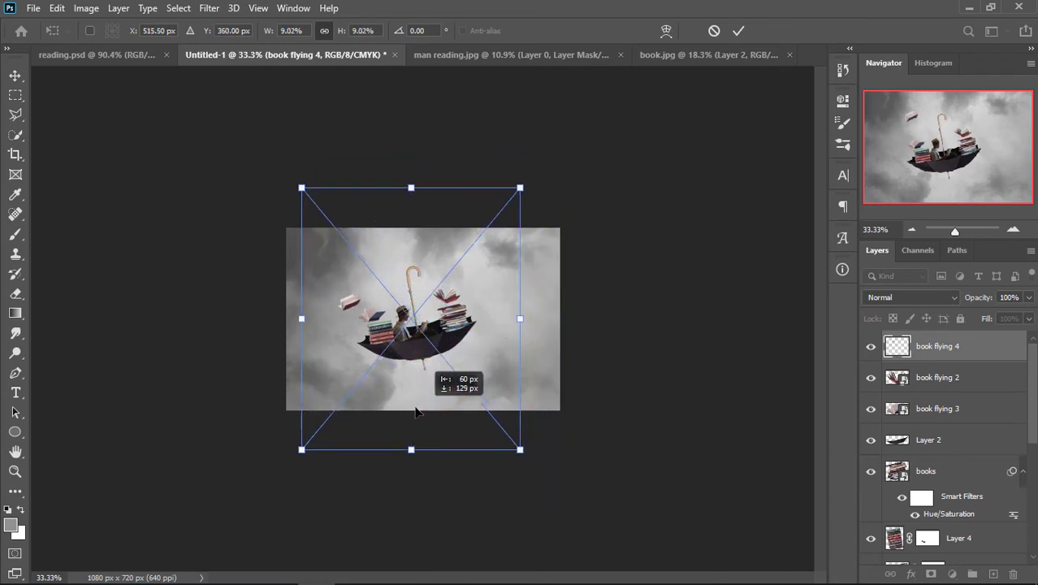
pyautogui.moveTo(421, 407); pyautogui.dragTo(417, 414)
pyautogui.click(735, 33)
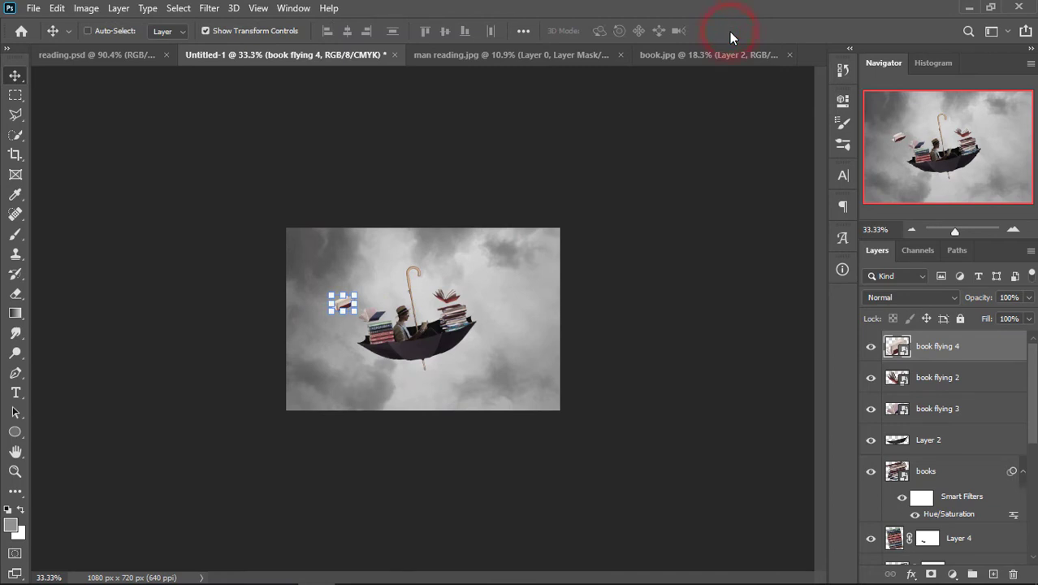
pyautogui.hotkey('ctrl', '0')
pyautogui.click(796, 274)
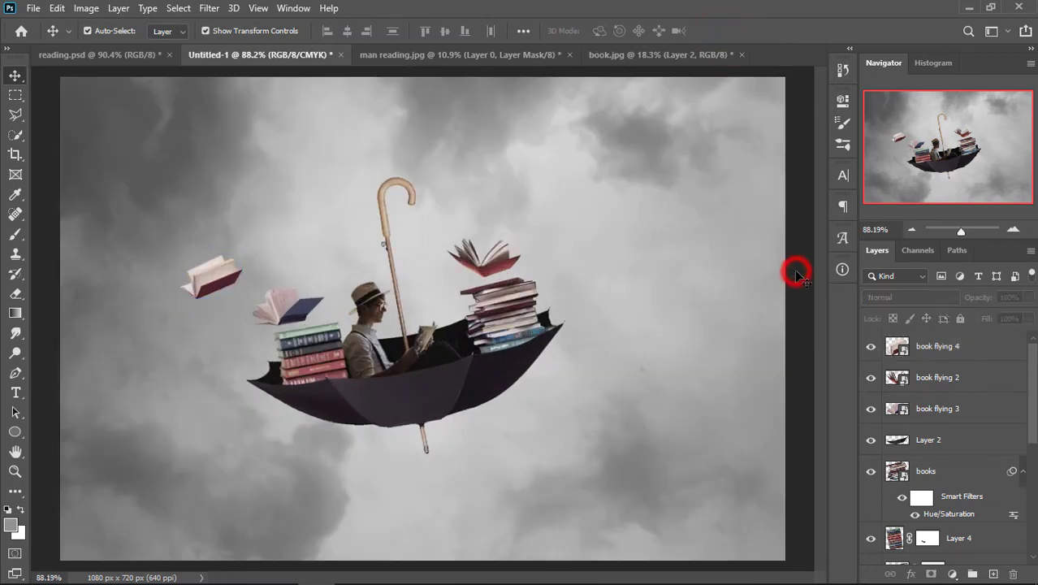
pyautogui.moveTo(218, 280); pyautogui.dragTo(225, 280)
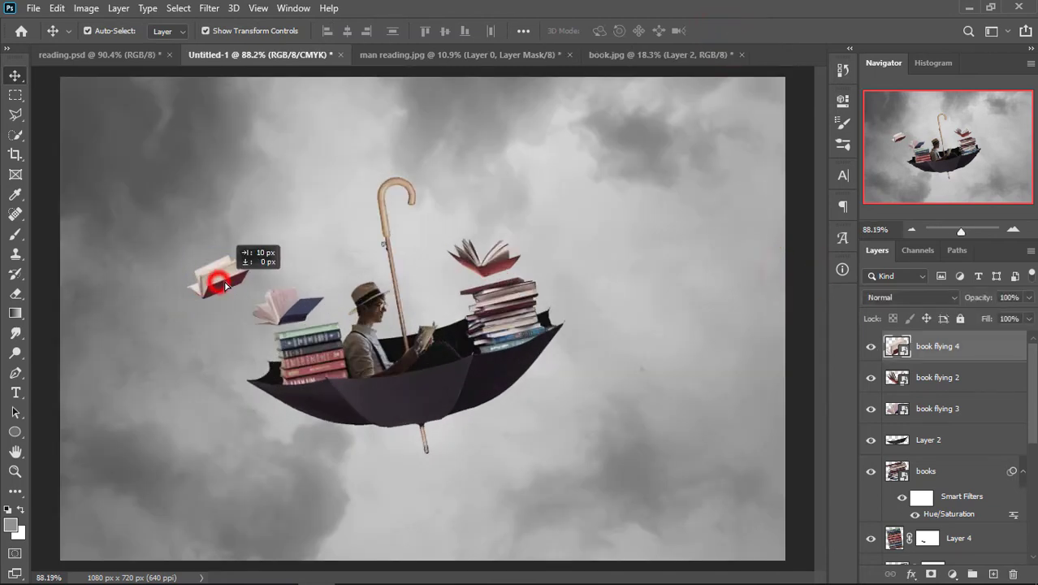
# Place 'paper flying' as an embedded layer and enlarge it toward the upper left.
pyautogui.click(33, 8)
pyautogui.click(169, 315)
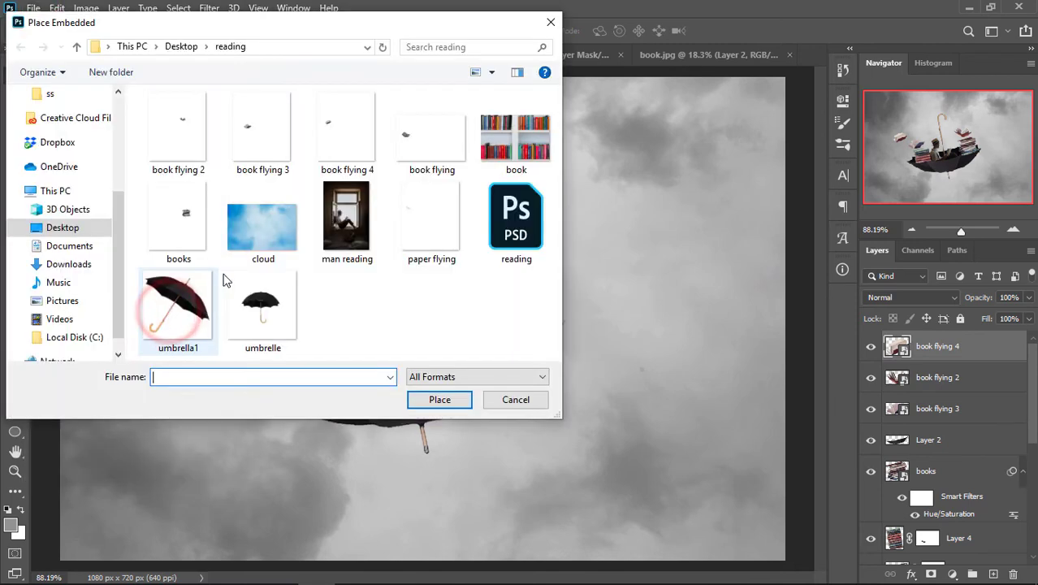
pyautogui.doubleClick(418, 218)
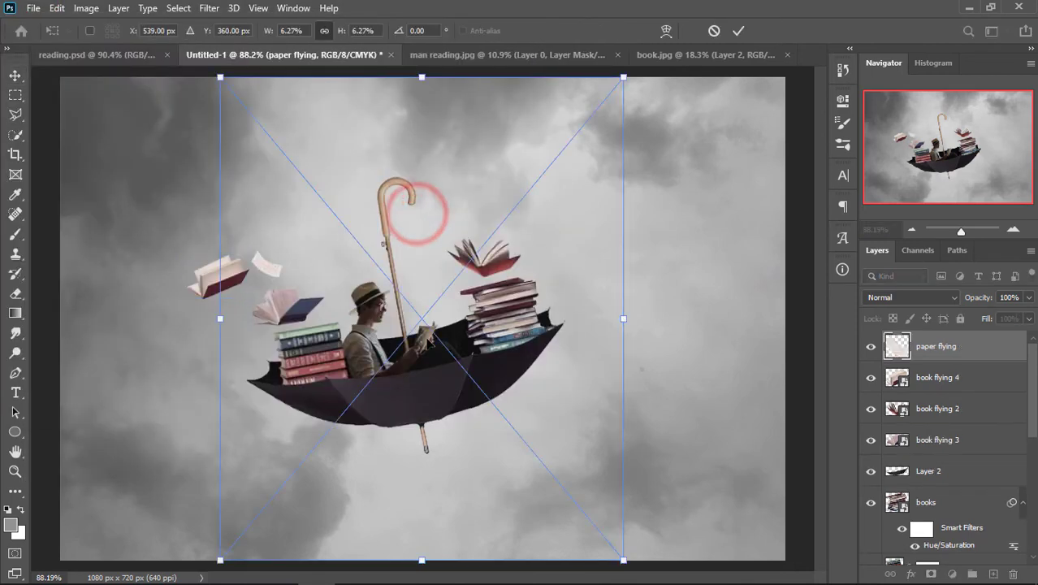
pyautogui.moveTo(561, 370); pyautogui.dragTo(440, 370)
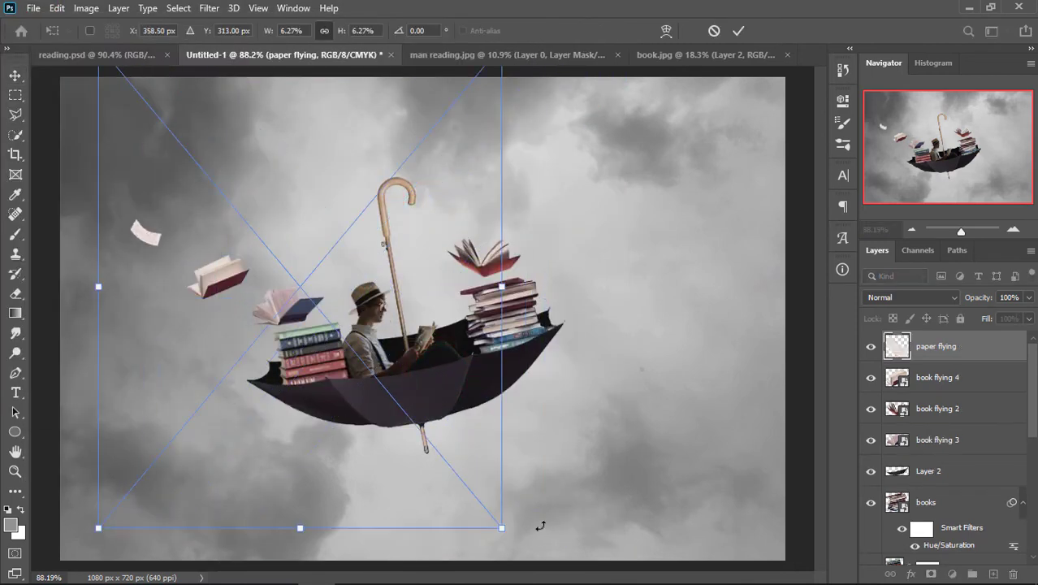
pyautogui.hotkey('ctrl', '-')
pyautogui.hotkey('ctrl', '-')
pyautogui.moveTo(470, 438); pyautogui.dragTo(585, 579)
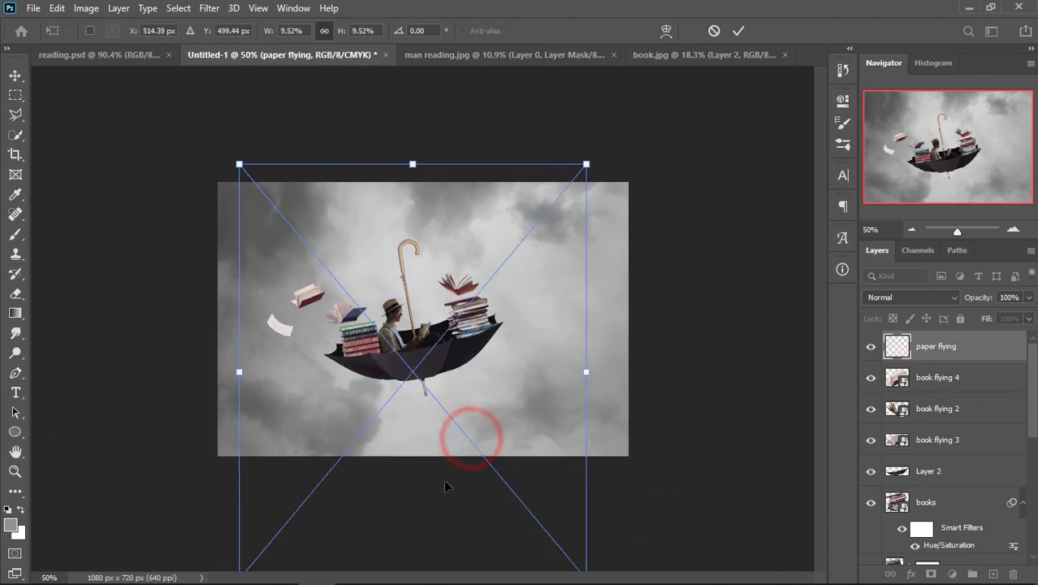
# Set the paper at 9.52%, tilted −13.1°, at the far upper left, then commit and deselect.
pyautogui.moveTo(441, 477); pyautogui.dragTo(433, 426)
pyautogui.moveTo(607, 531); pyautogui.dragTo(649, 479)
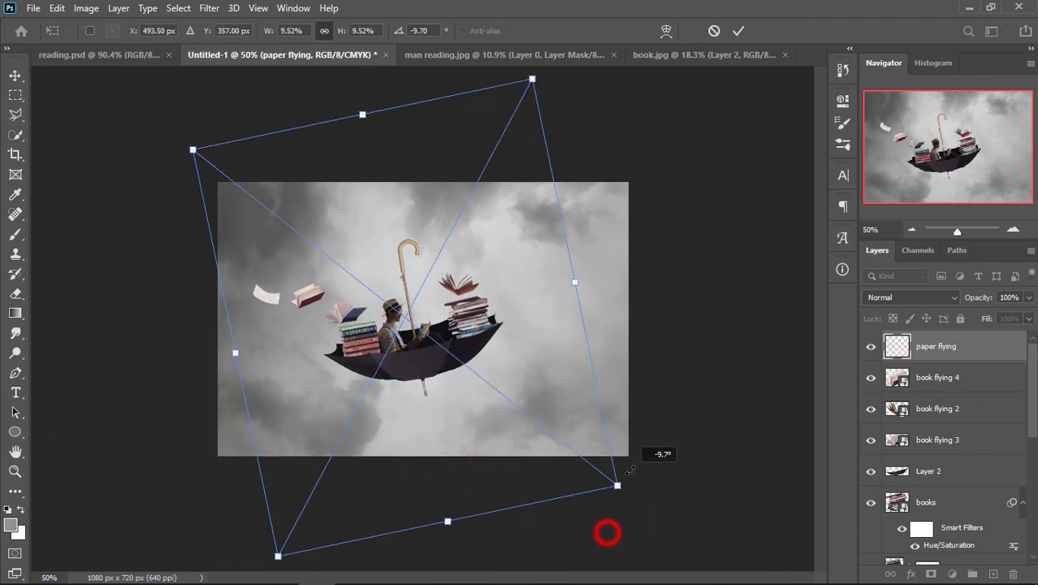
pyautogui.moveTo(512, 451); pyautogui.dragTo(515, 404)
pyautogui.moveTo(519, 414); pyautogui.dragTo(524, 425)
pyautogui.click(741, 31)
pyautogui.click(753, 213)
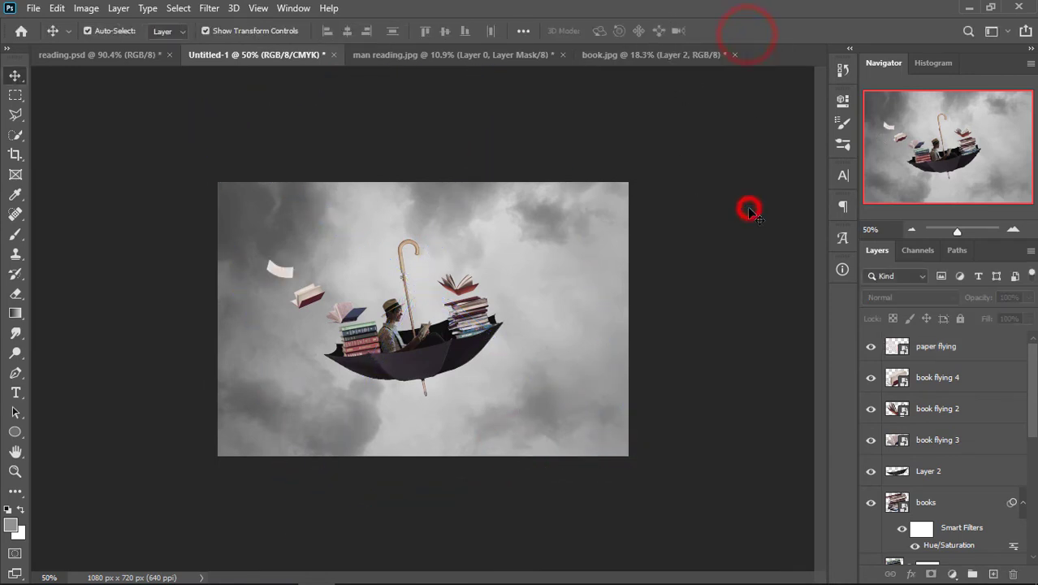
pyautogui.hotkey('ctrl', '0')
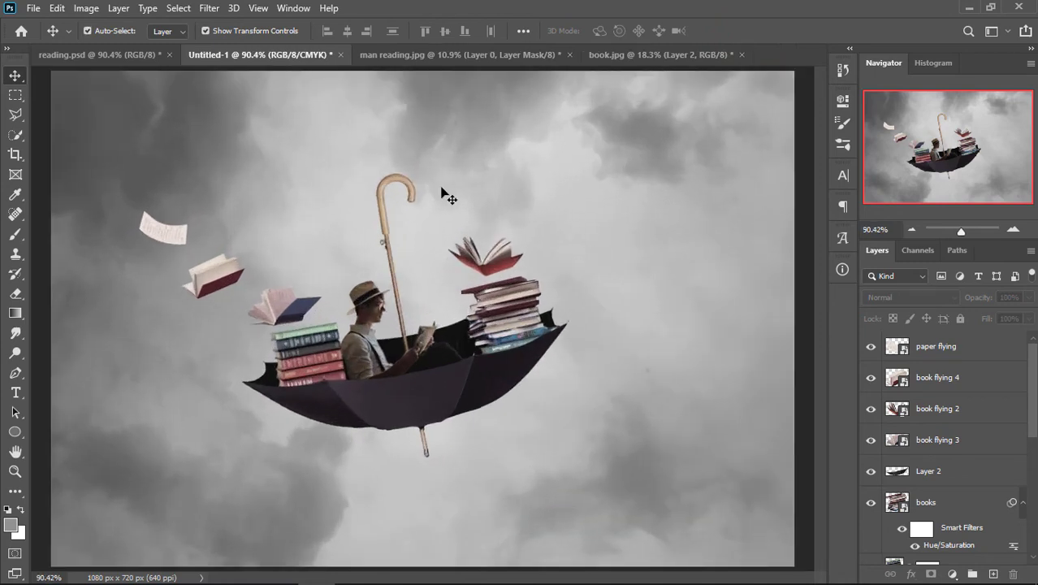
pyautogui.click(32, 8)
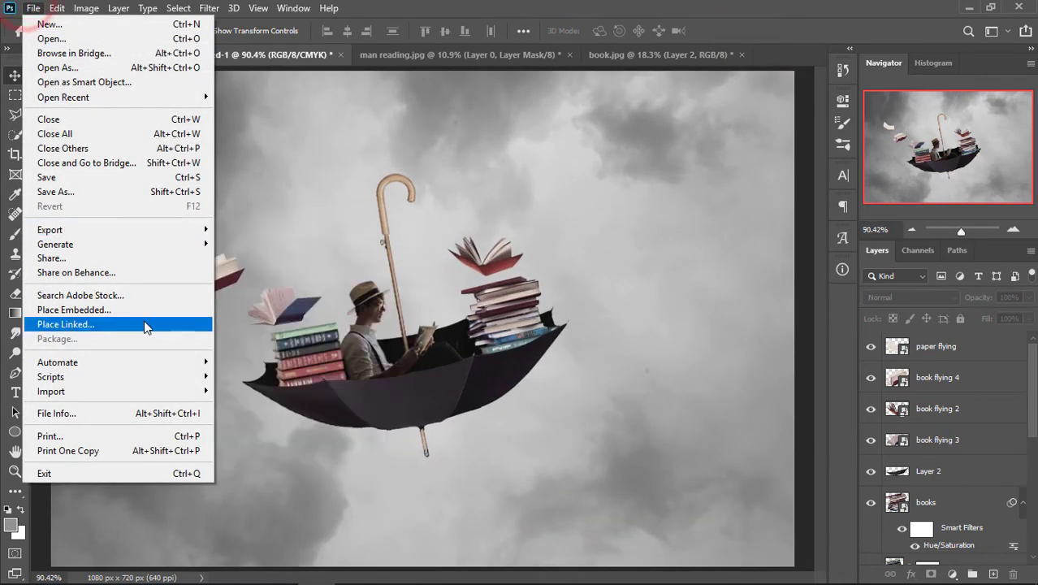
# Place 'book flying' and shrink it to 2.30% above the right-hand stack.
pyautogui.click(145, 309)
pyautogui.click(433, 166)
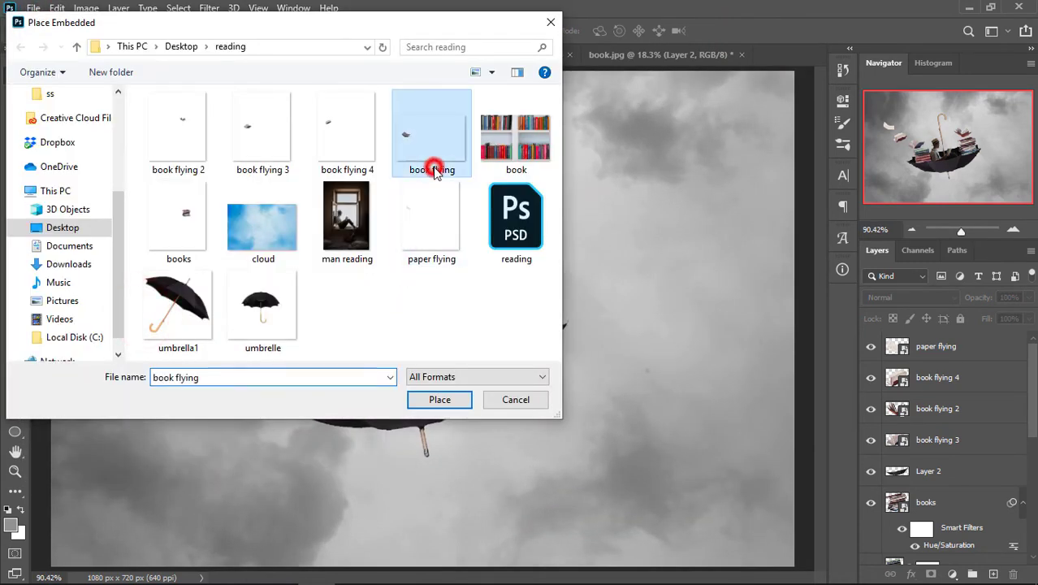
pyautogui.click(422, 401)
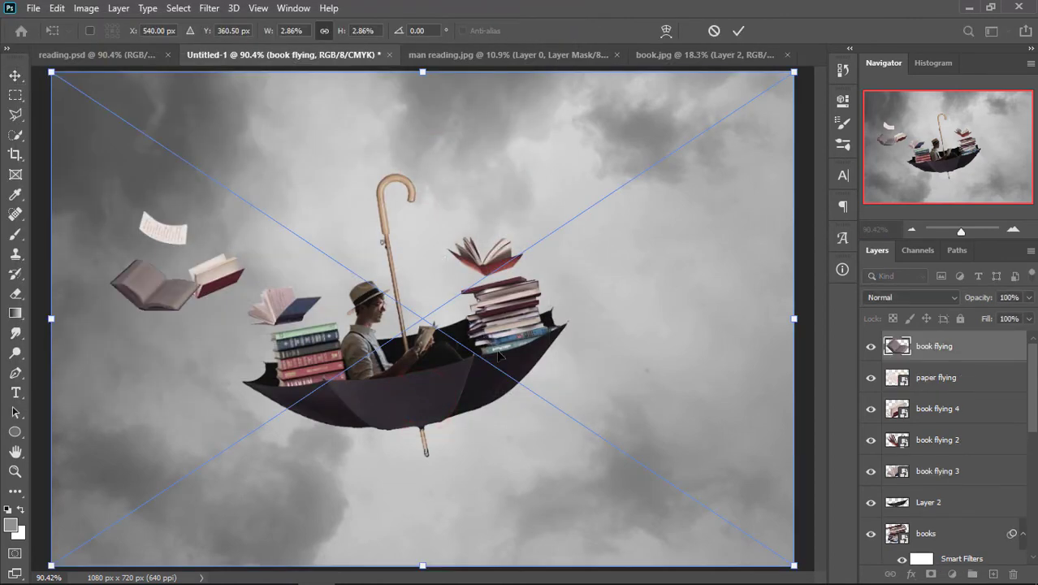
pyautogui.moveTo(528, 368); pyautogui.dragTo(824, 260)
pyautogui.moveTo(654, 273); pyautogui.dragTo(726, 286)
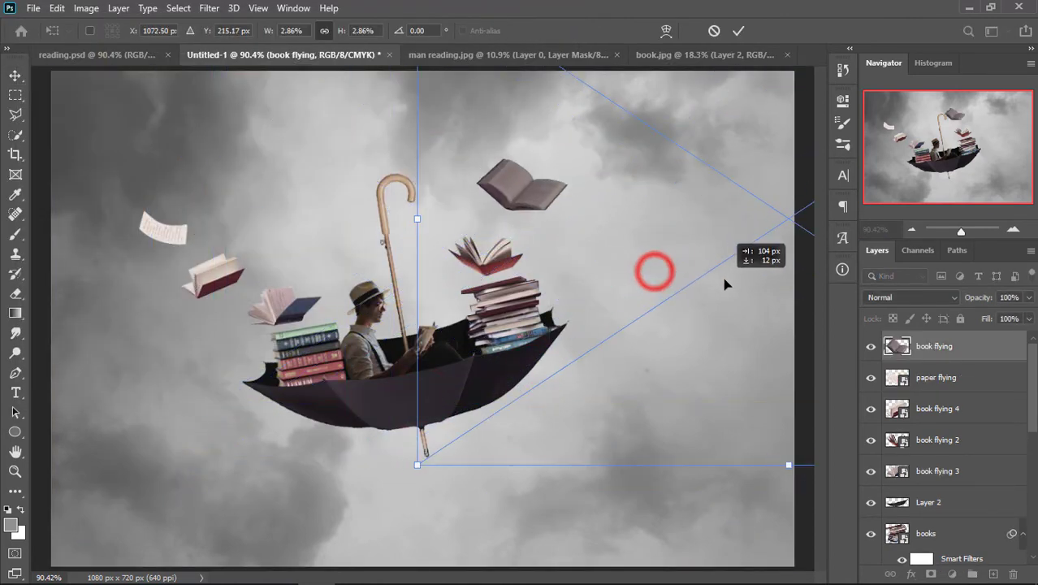
pyautogui.moveTo(415, 470); pyautogui.dragTo(562, 363)
pyautogui.moveTo(658, 308); pyautogui.dragTo(557, 370)
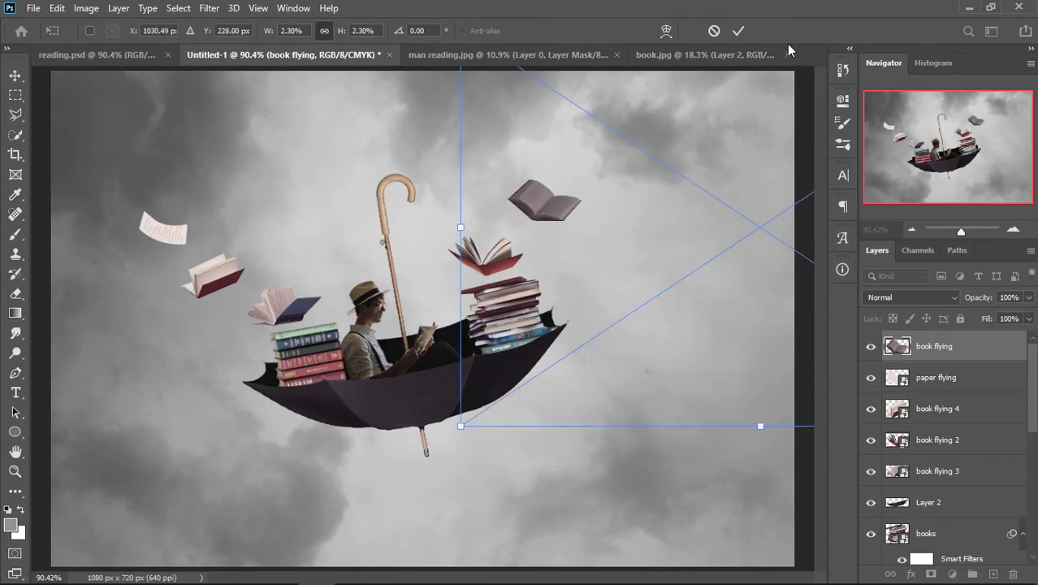
# Commit the grey book and raise its Hue/Saturation Lightness to +21.
pyautogui.click(738, 31)
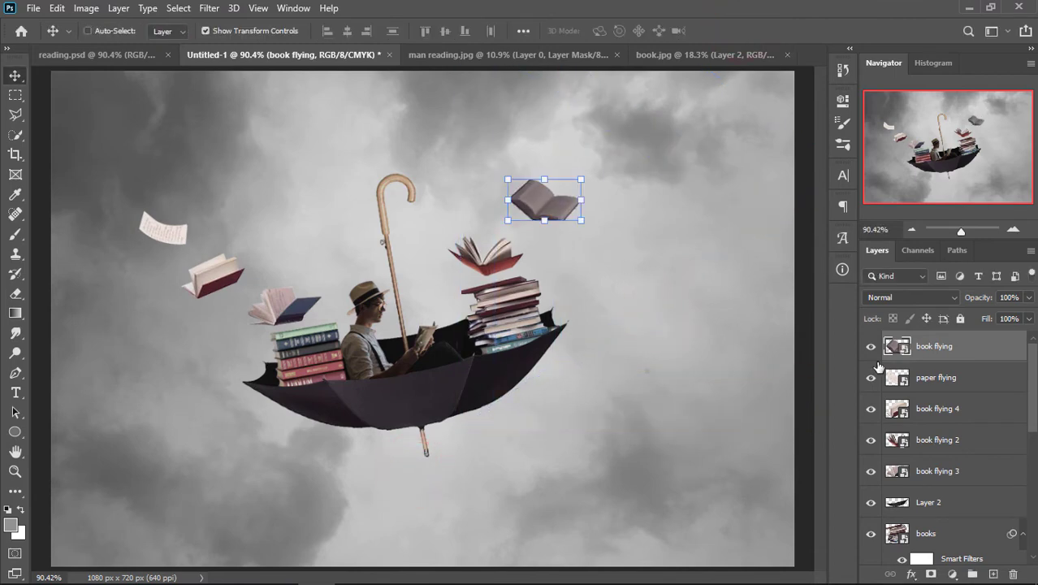
pyautogui.hotkey('ctrl', 'u')
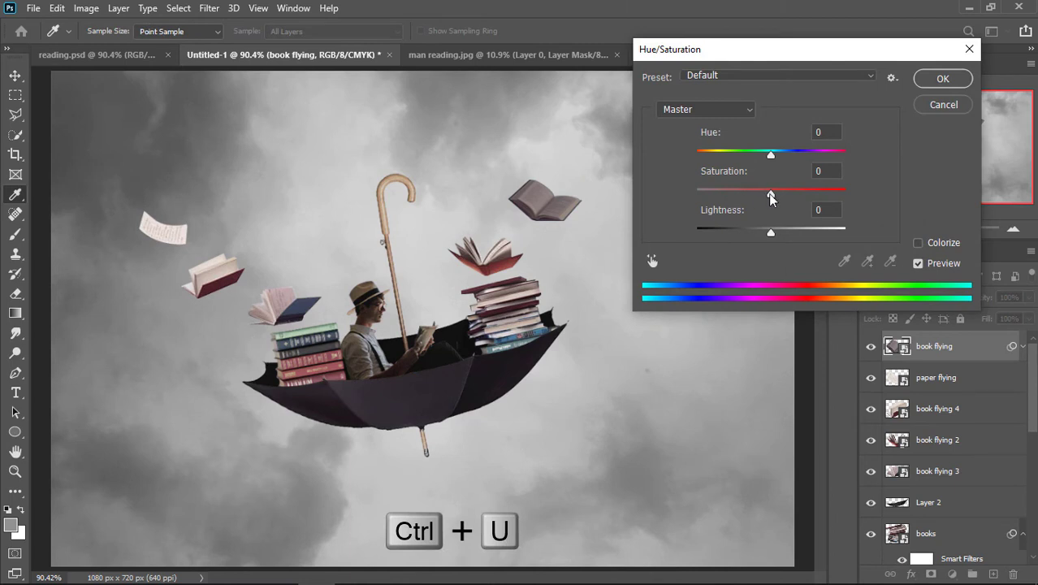
pyautogui.moveTo(770, 232); pyautogui.dragTo(788, 234)
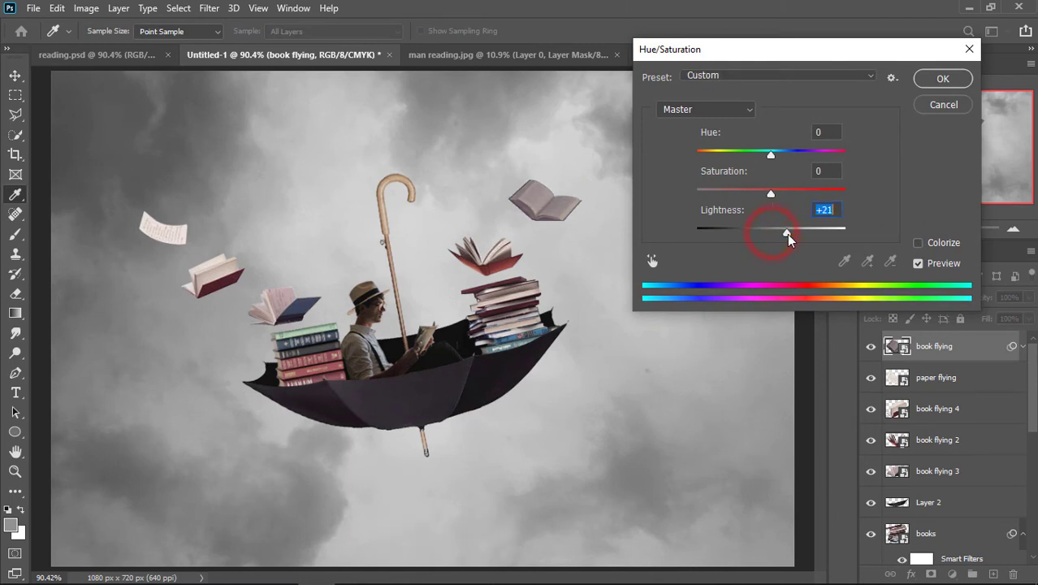
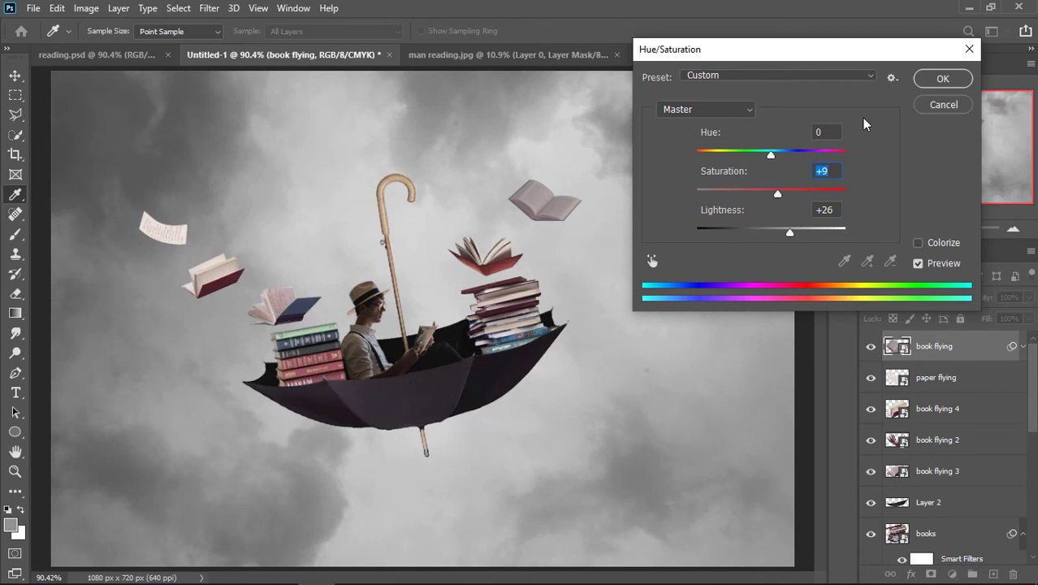
# Apply the Hue/Saturation change and nudge the upper-right flying book slightly down-right.
pyautogui.click(943, 78)
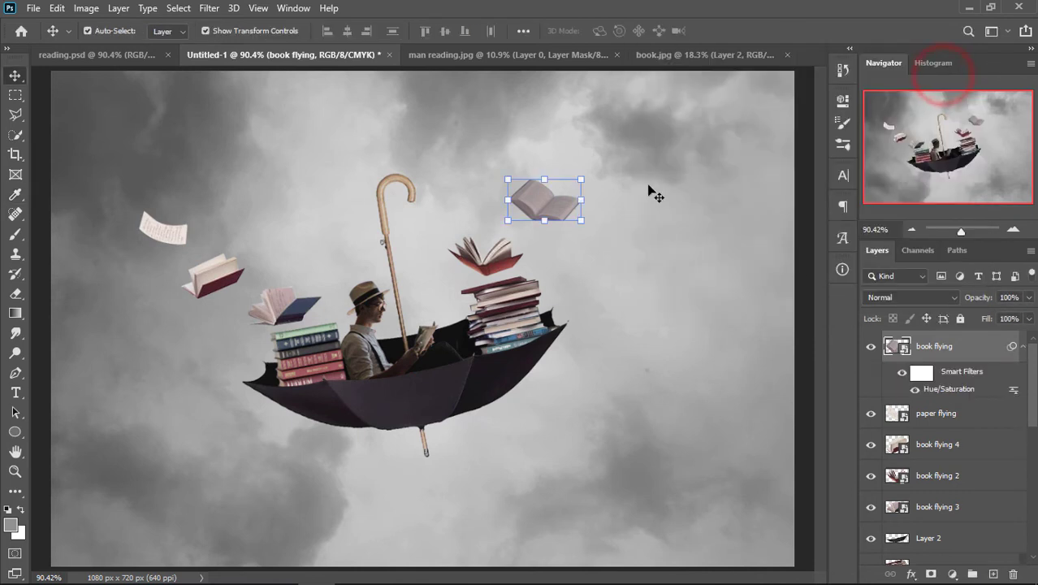
pyautogui.moveTo(552, 202); pyautogui.dragTo(556, 199)
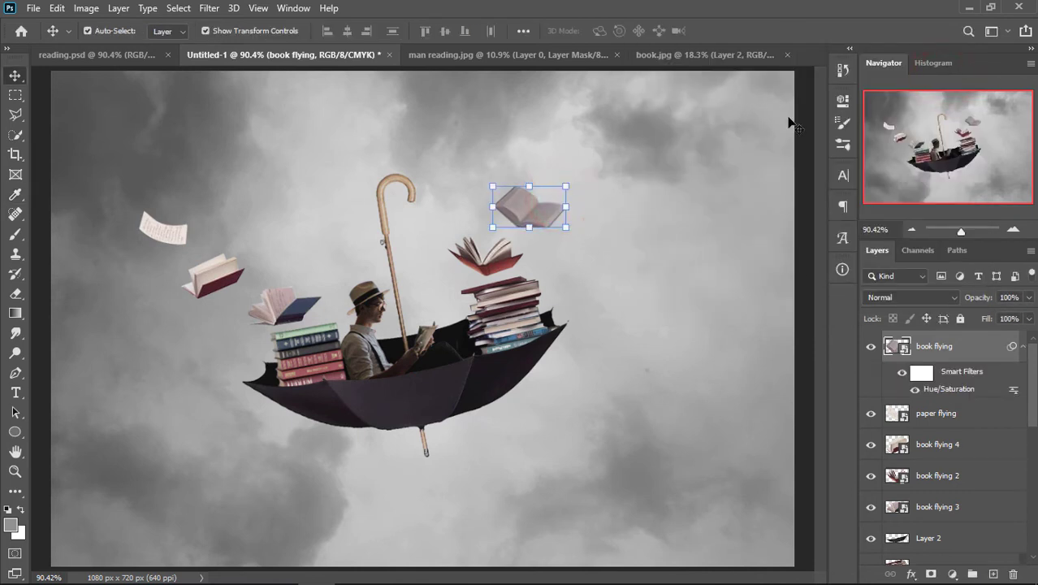
pyautogui.click(810, 161)
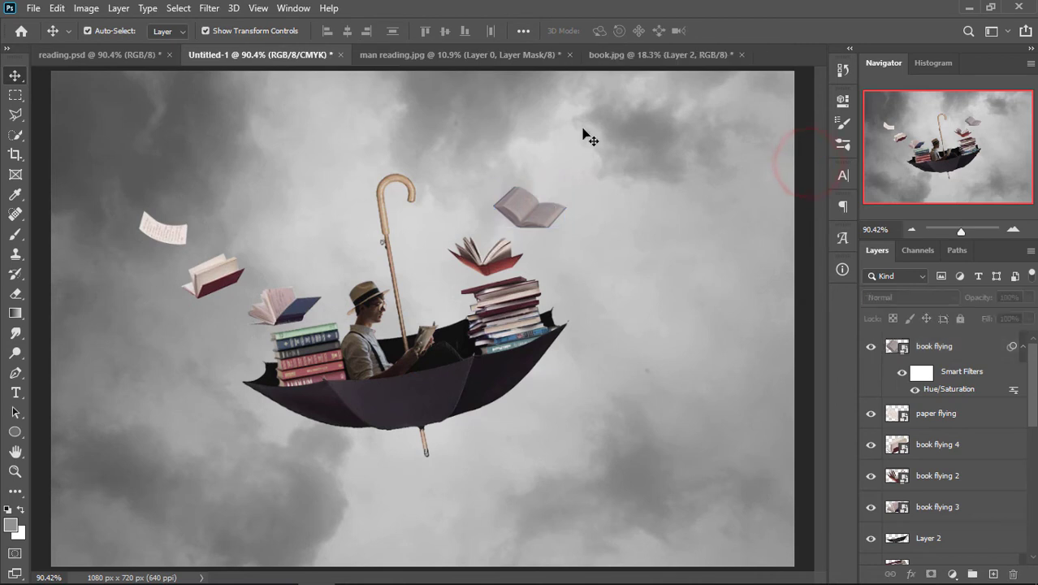
# Raise the book's Hue/Saturation smart filter Lightness to +36 and review the whole composition.
pyautogui.doubleClick(955, 391)
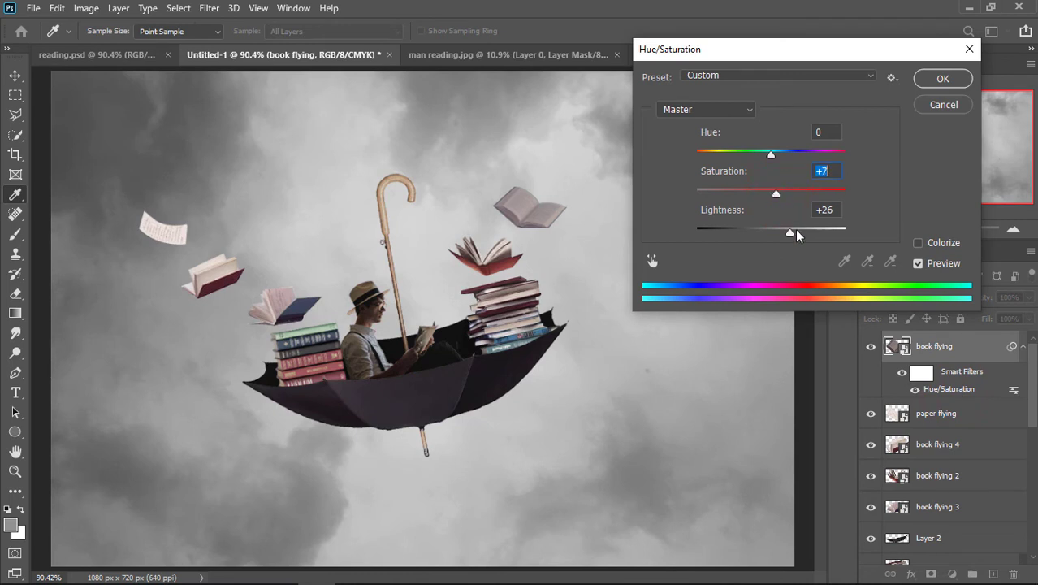
pyautogui.moveTo(792, 236); pyautogui.dragTo(801, 236)
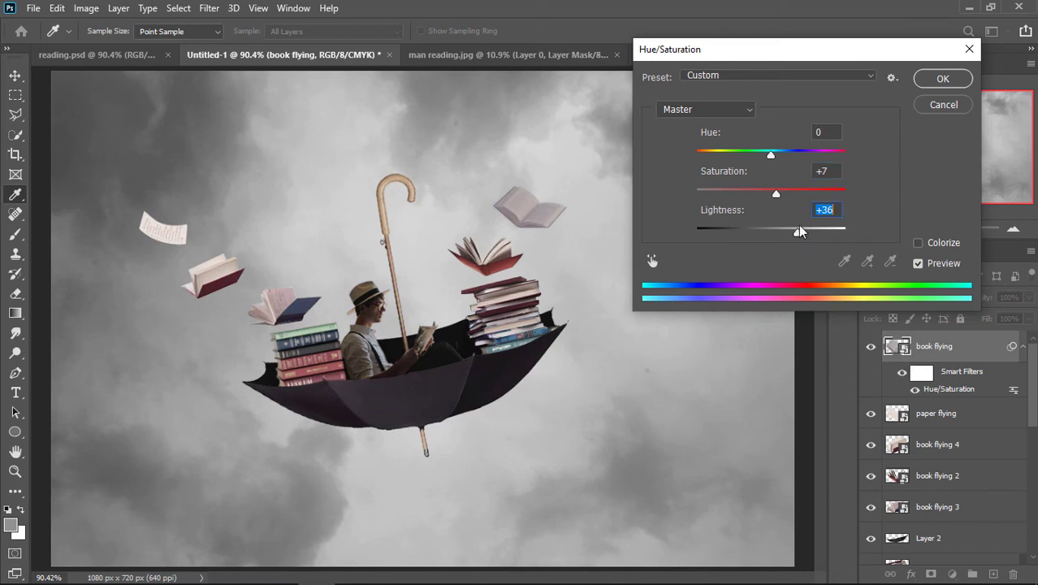
pyautogui.click(925, 78)
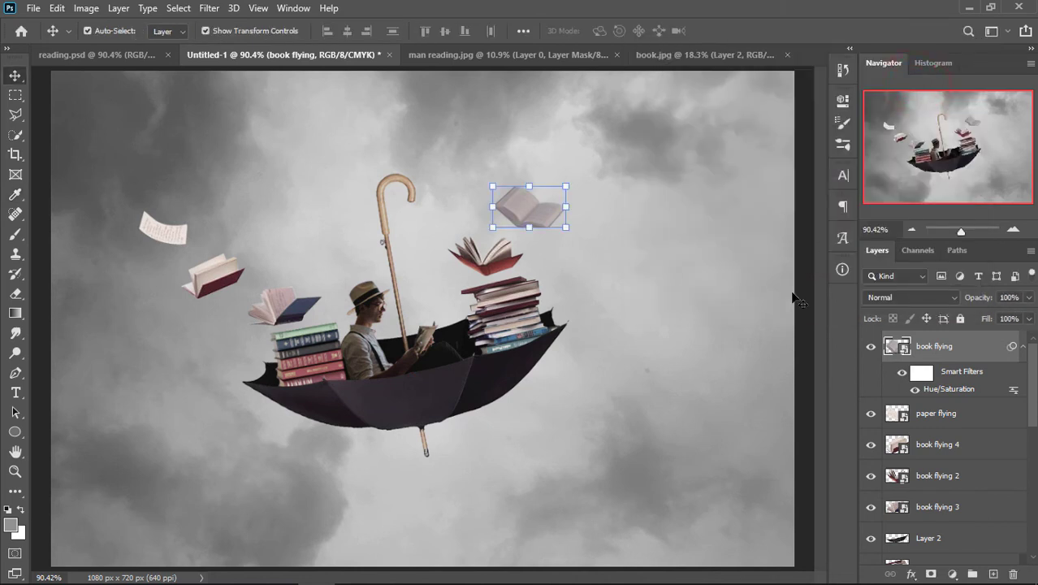
pyautogui.click(795, 297)
pyautogui.hotkey('ctrl', '-')
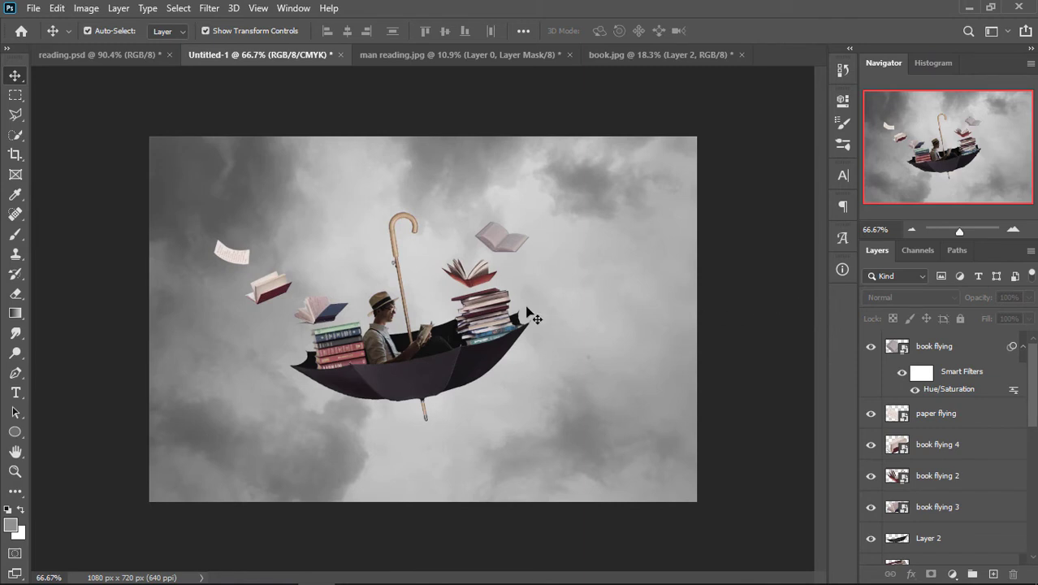
pyautogui.hotkey('ctrl', '+')
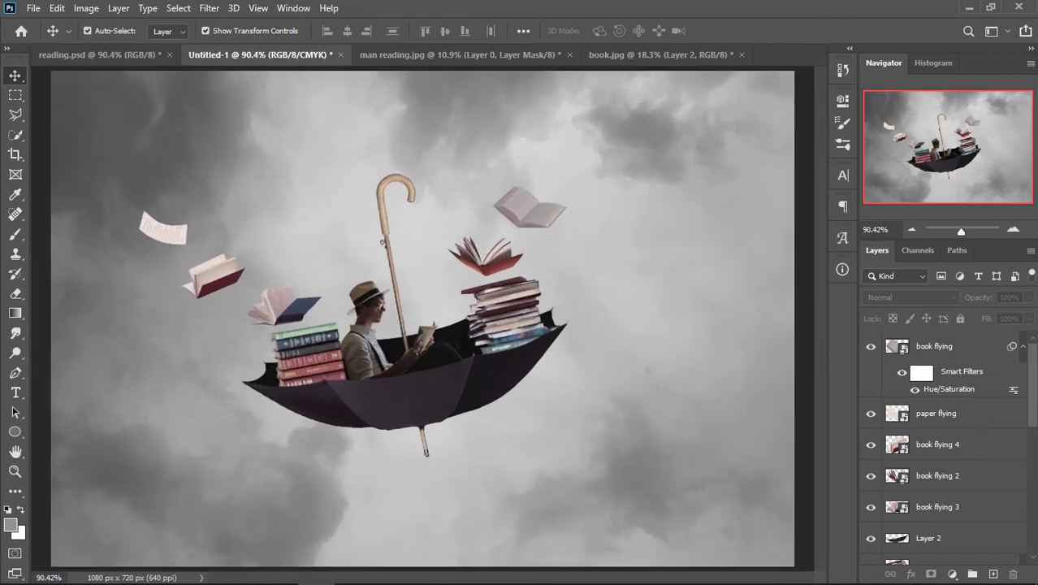
# Darken the paper flying layer with a Hue/Saturation Lightness reduction.
pyautogui.moveTo(1027, 370); pyautogui.dragTo(1028, 390)
pyautogui.click(898, 392)
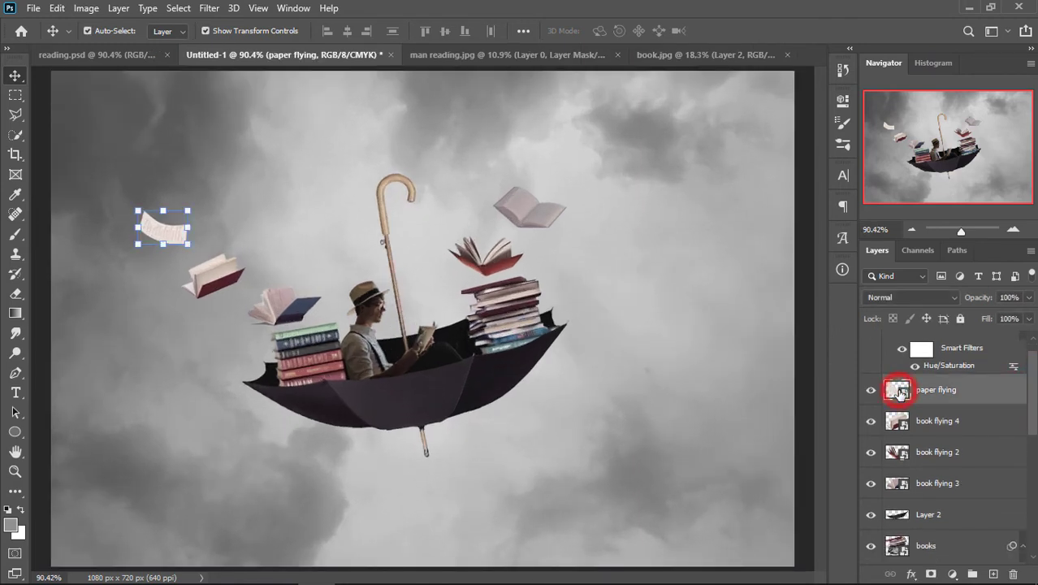
pyautogui.hotkey('ctrl', 'u')
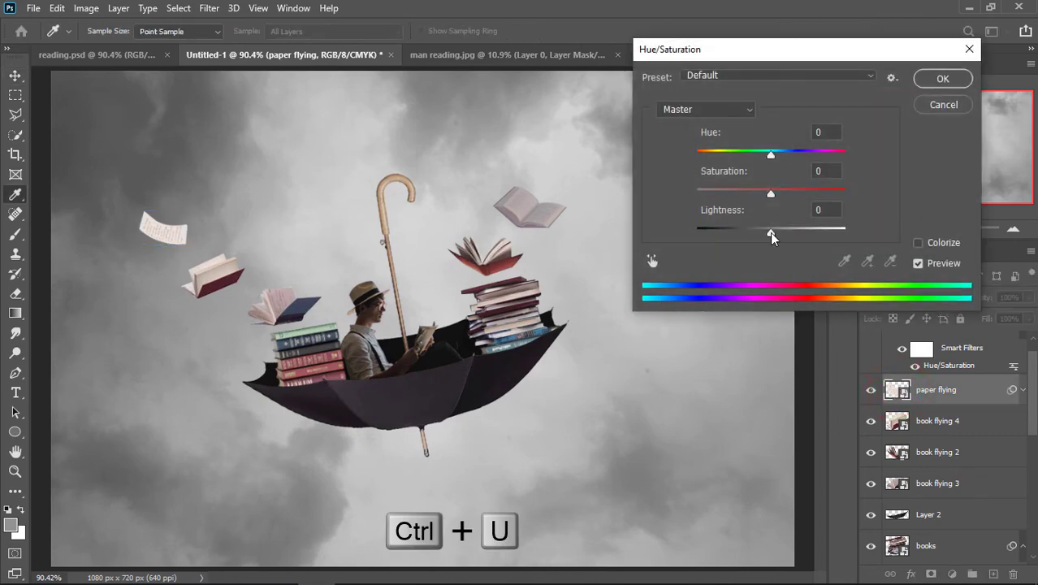
pyautogui.moveTo(771, 235); pyautogui.dragTo(759, 235)
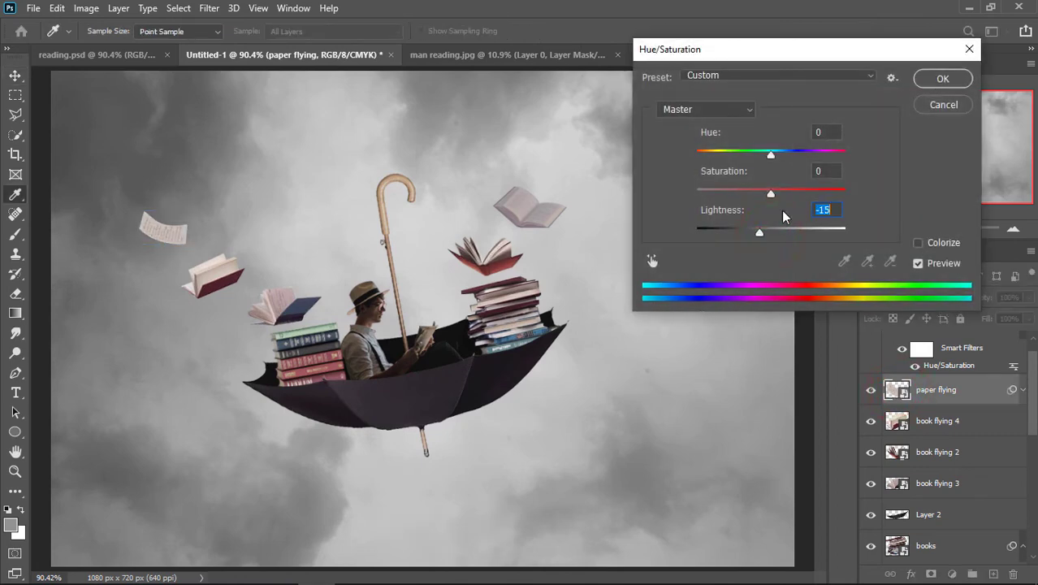
pyautogui.click(932, 81)
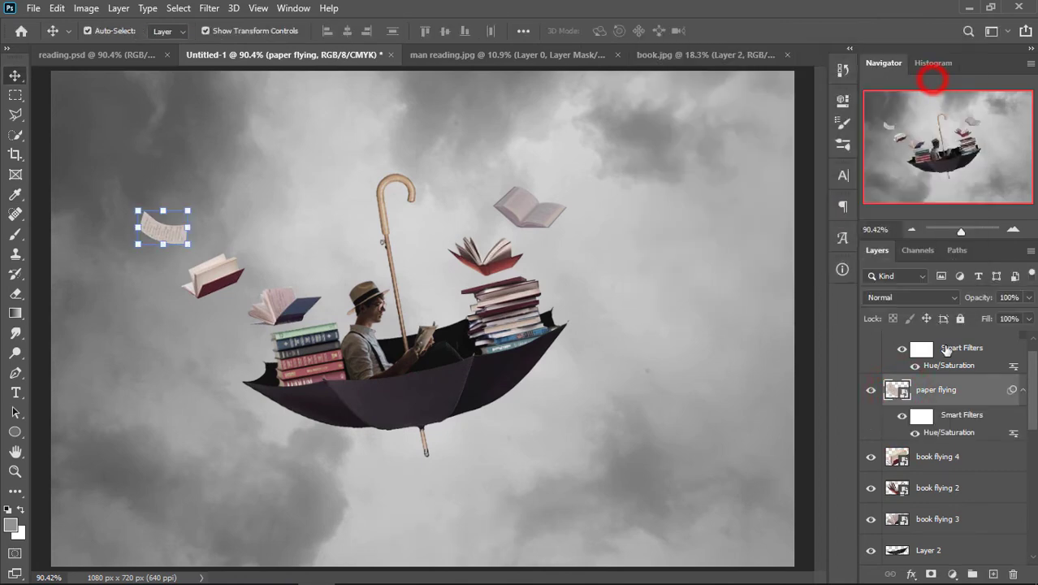
# Desaturate and darken book flying 4 with Hue/Saturation.
pyautogui.click(894, 465)
pyautogui.hotkey('ctrl', 'u')
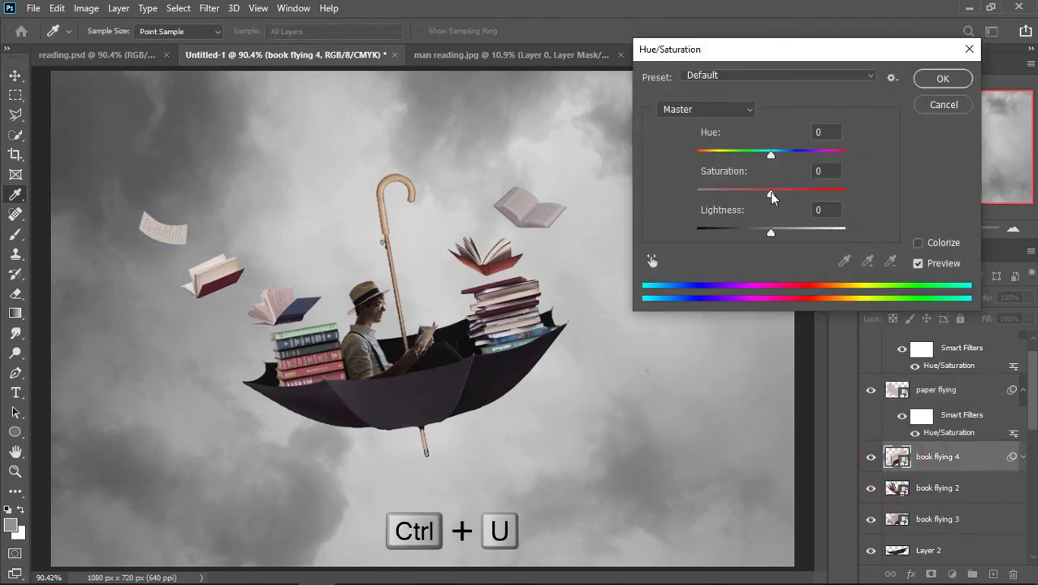
pyautogui.moveTo(770, 192); pyautogui.dragTo(754, 199)
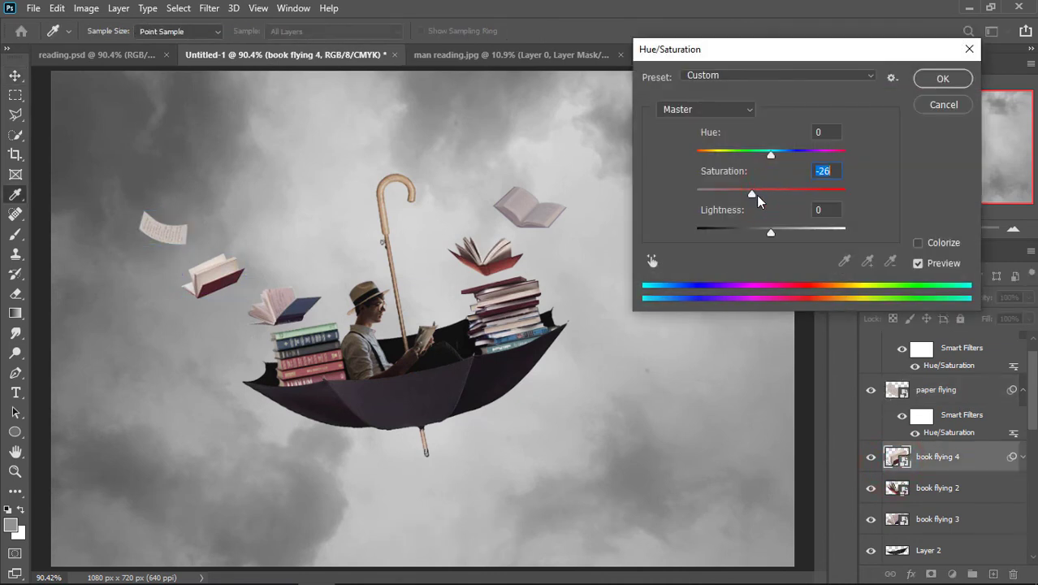
pyautogui.moveTo(764, 235); pyautogui.dragTo(761, 237)
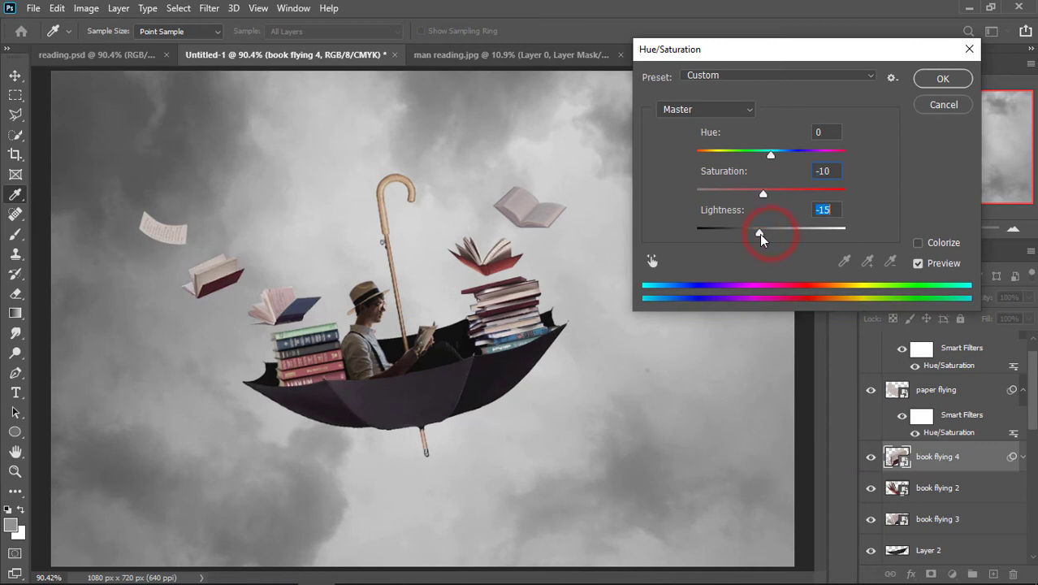
pyautogui.click(943, 78)
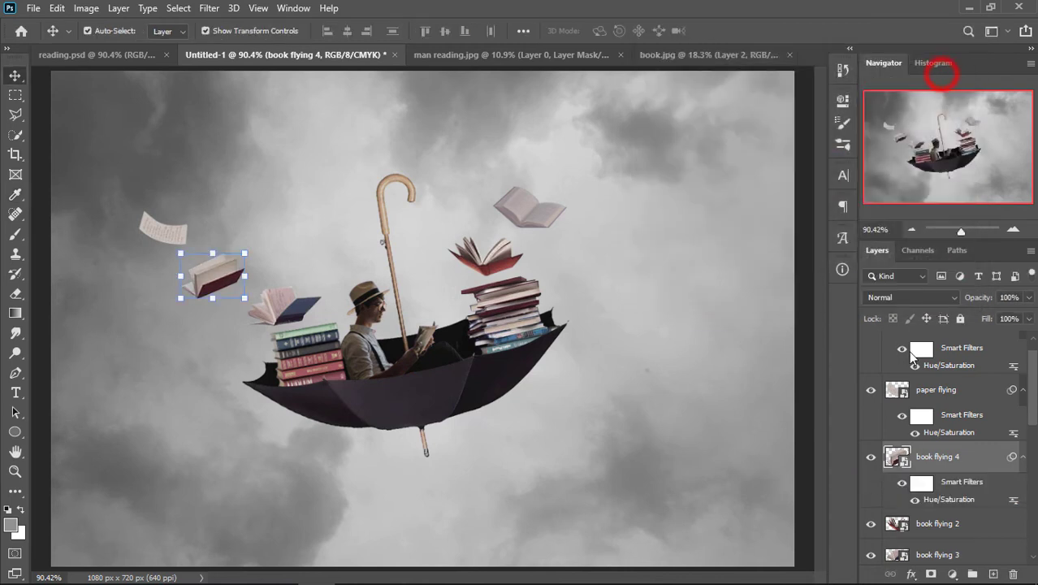
# Darken the red open book (book flying 2) with a Hue/Saturation Lightness reduction.
pyautogui.click(897, 524)
pyautogui.hotkey('ctrl', 'u')
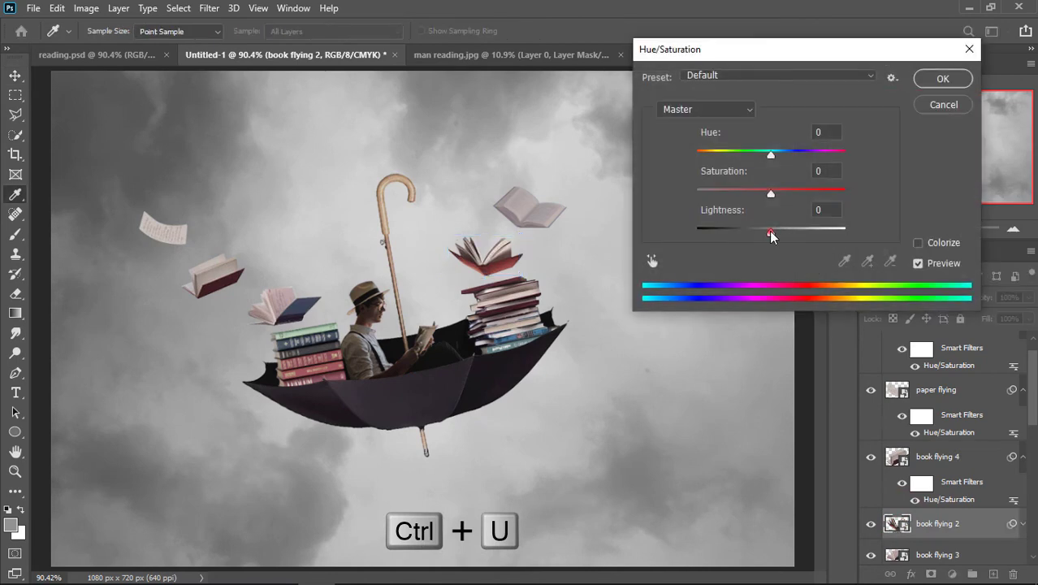
pyautogui.moveTo(771, 234); pyautogui.dragTo(760, 240)
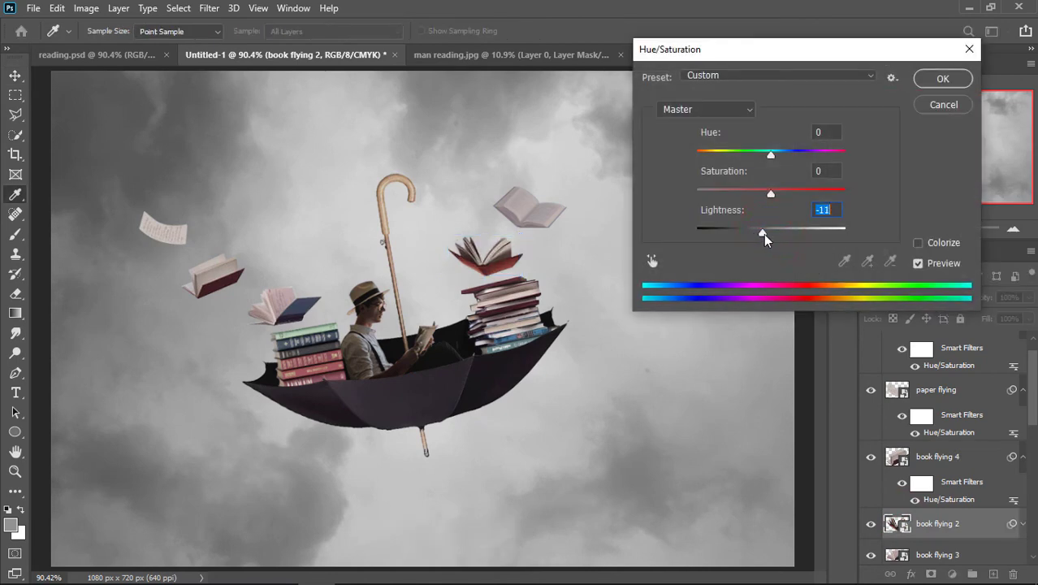
pyautogui.click(940, 79)
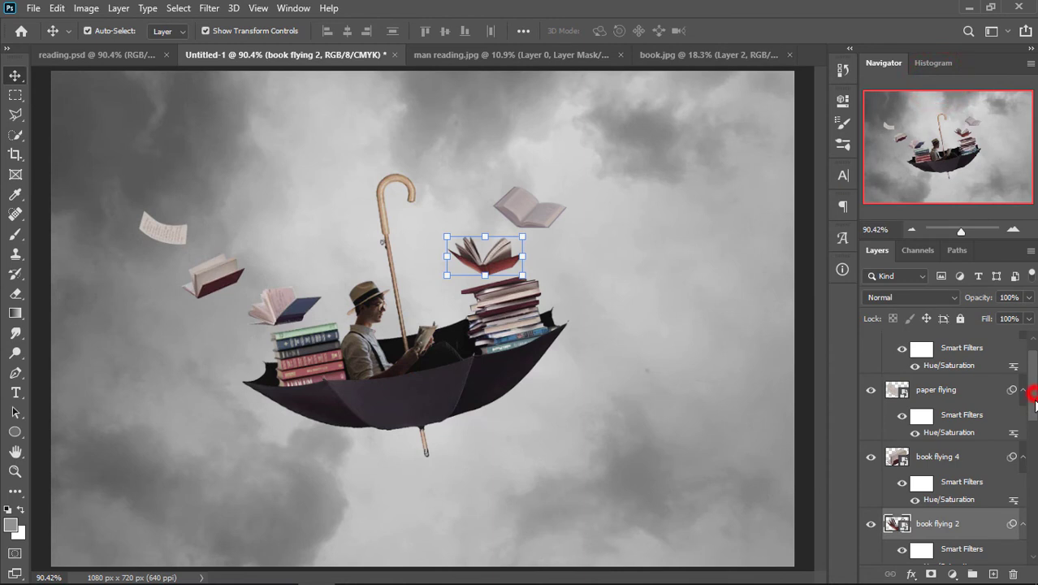
# Darken book flying 3 with Hue/Saturation Lightness -19.
pyautogui.moveTo(1034, 398); pyautogui.dragTo(1033, 410)
pyautogui.click(897, 511)
pyautogui.hotkey('ctrl', 'u')
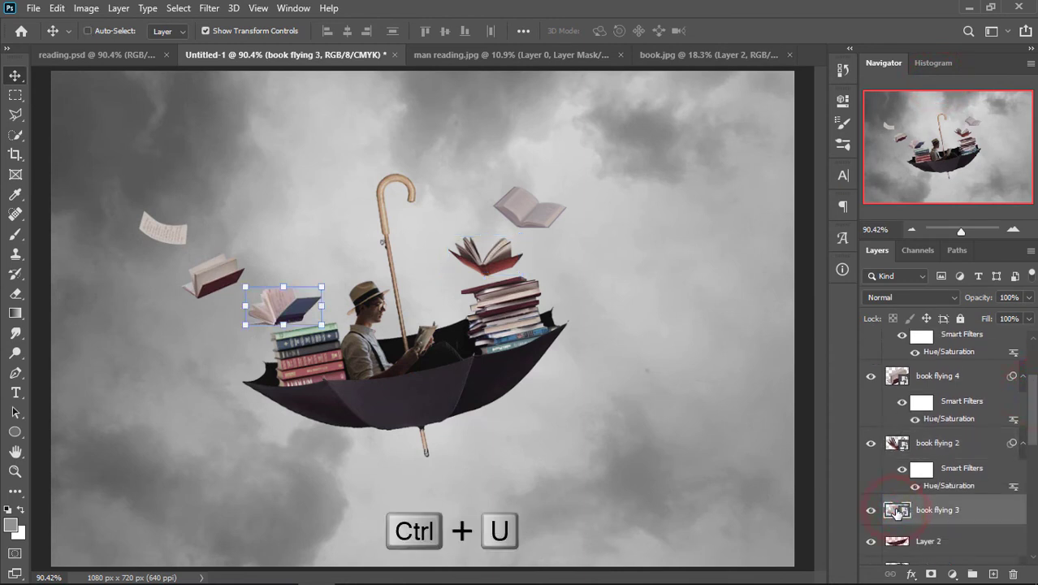
pyautogui.moveTo(771, 234); pyautogui.dragTo(758, 234)
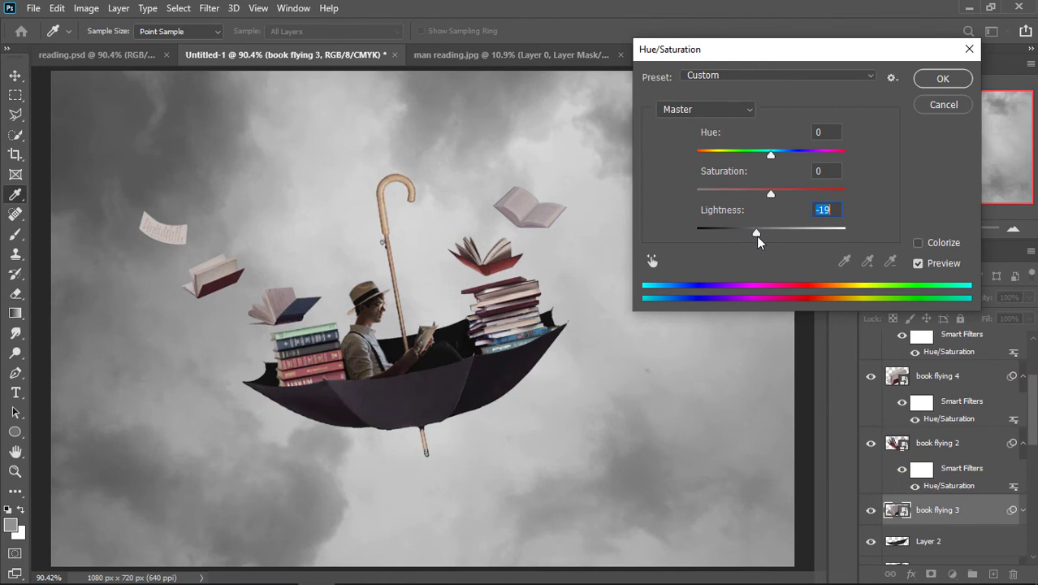
pyautogui.click(942, 79)
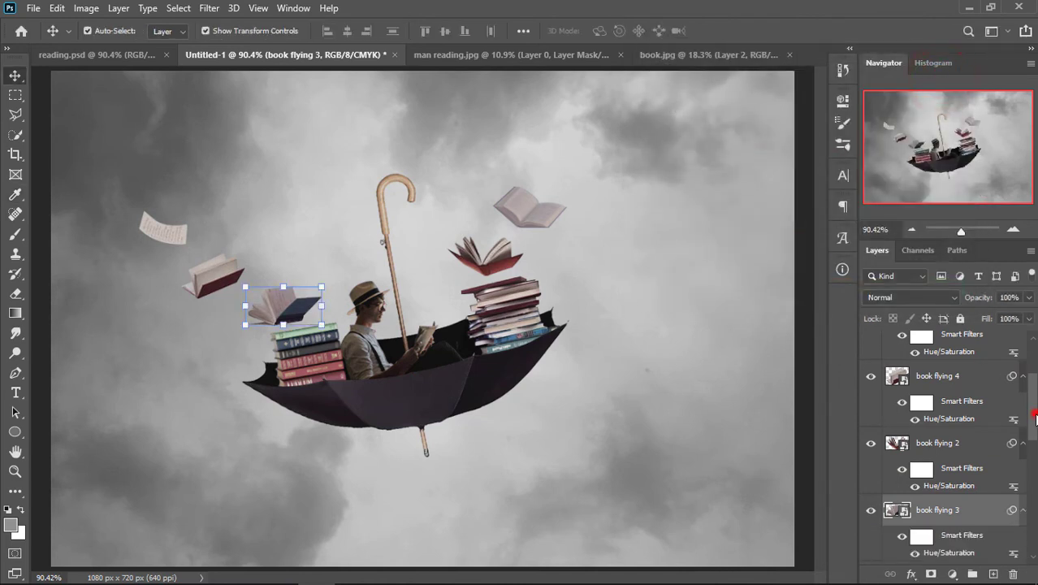
pyautogui.moveTo(1036, 416)
pyautogui.mouseDown()
pyautogui.moveTo(1032, 459)
pyautogui.moveTo(1033, 379)
pyautogui.mouseUp()
pyautogui.keyDown('shift'); pyautogui.click(960, 347); pyautogui.keyUp('shift')
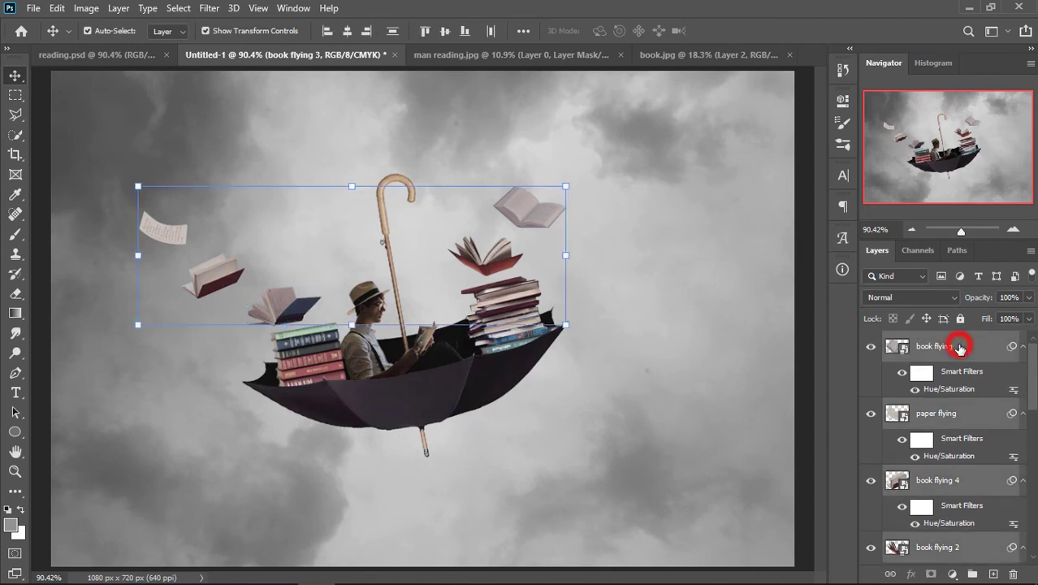
pyautogui.hotkey('ctrl', 'g')
pyautogui.write('books')
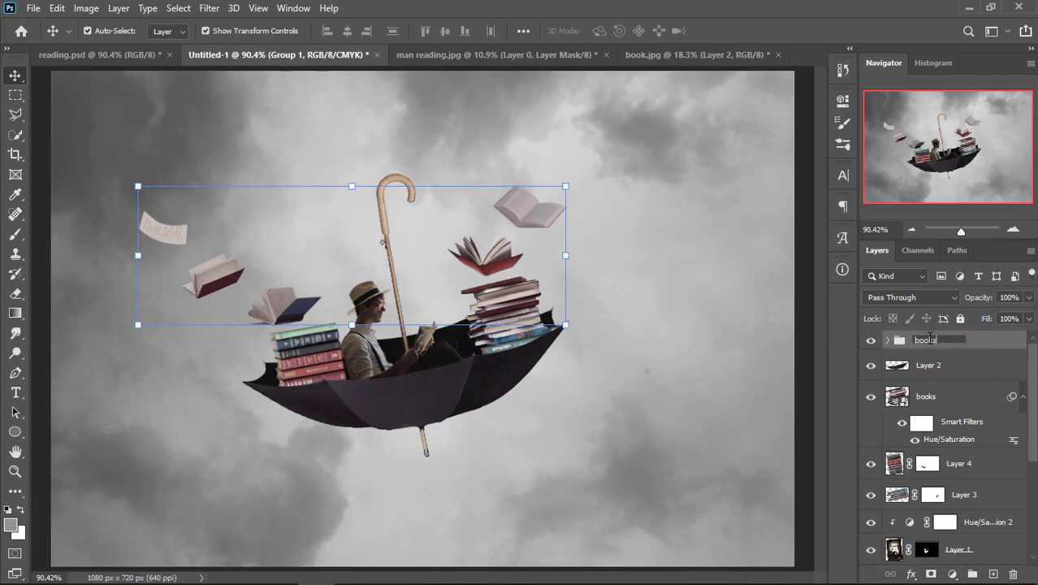
pyautogui.press('Return')
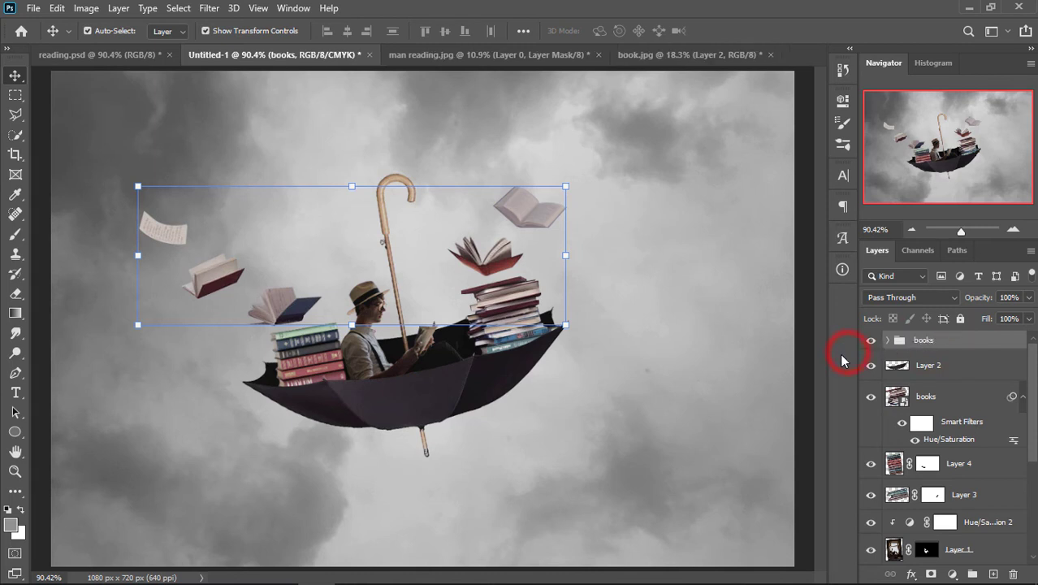
pyautogui.click(802, 327)
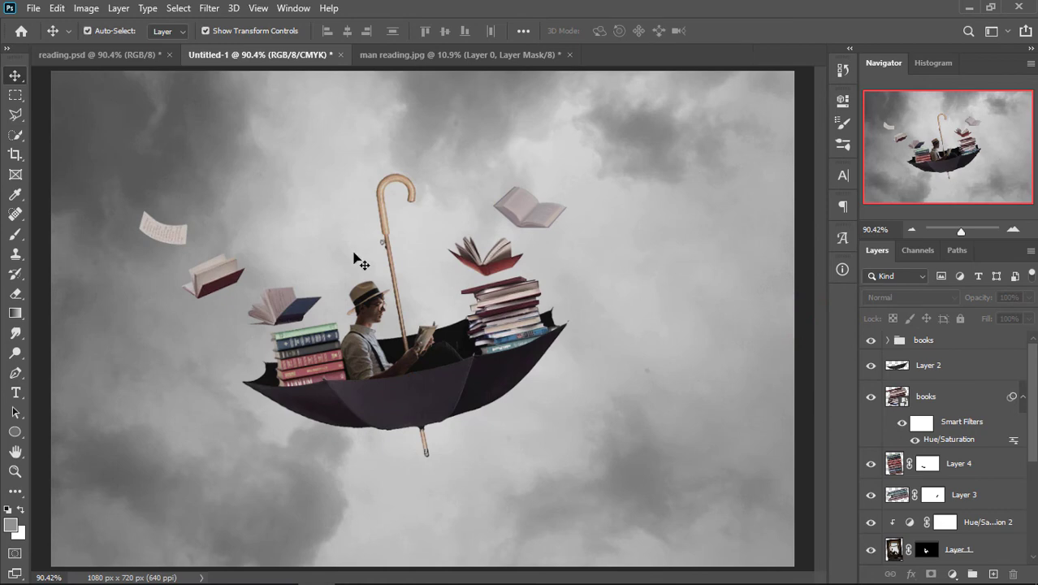
# Place the 'umbrelle' image into the composite as an embedded layer.
pyautogui.click(32, 9)
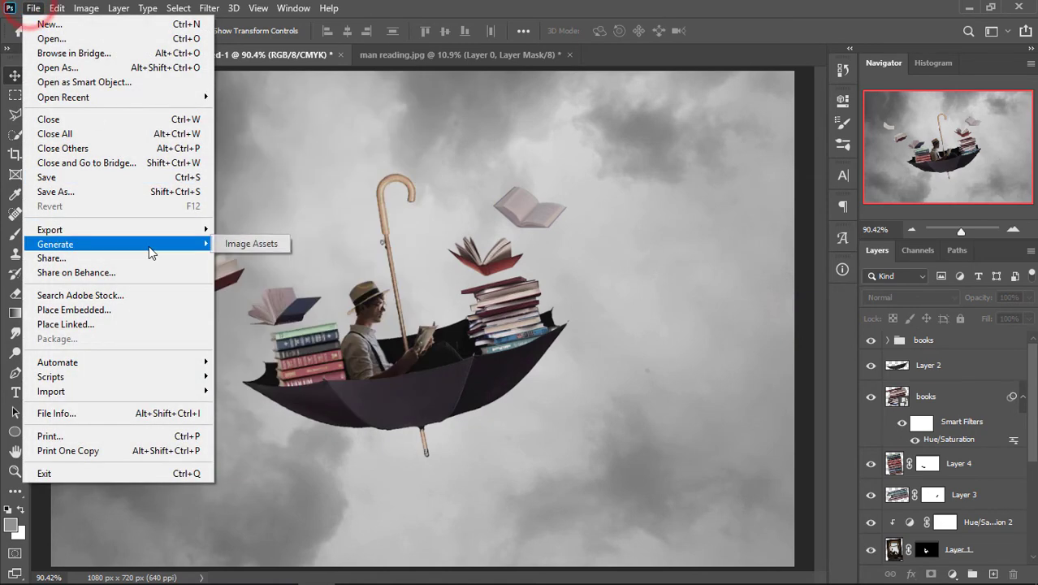
pyautogui.click(153, 310)
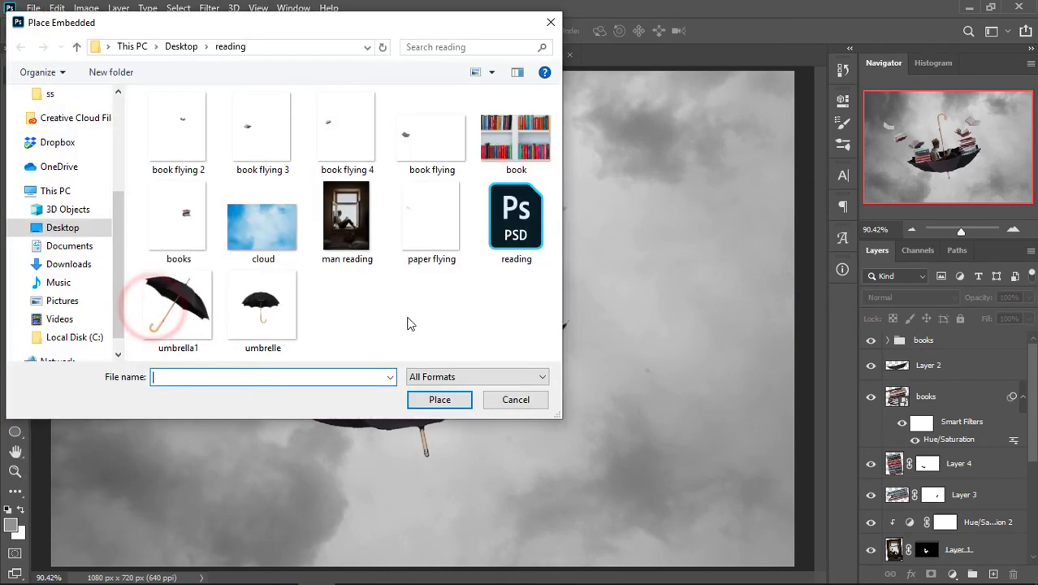
pyautogui.click(257, 328)
pyautogui.click(439, 399)
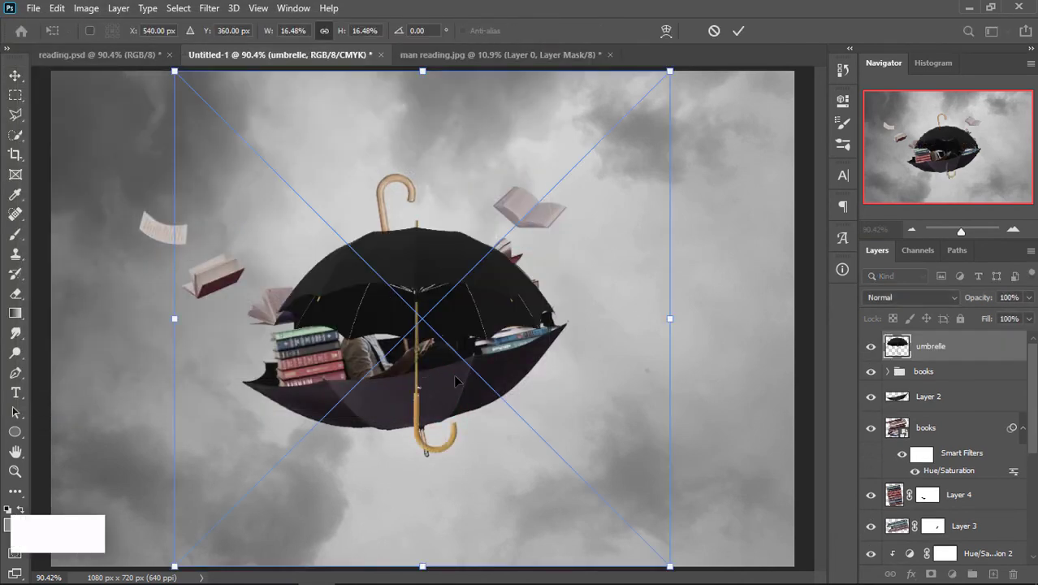
# Rotate the umbrella to -107.59°, scale it to 8.22%, and set it in the upper-left sky.
pyautogui.moveTo(710, 549)
pyautogui.mouseDown()
pyautogui.moveTo(550, 209)
pyautogui.moveTo(568, 221)
pyautogui.mouseUp()
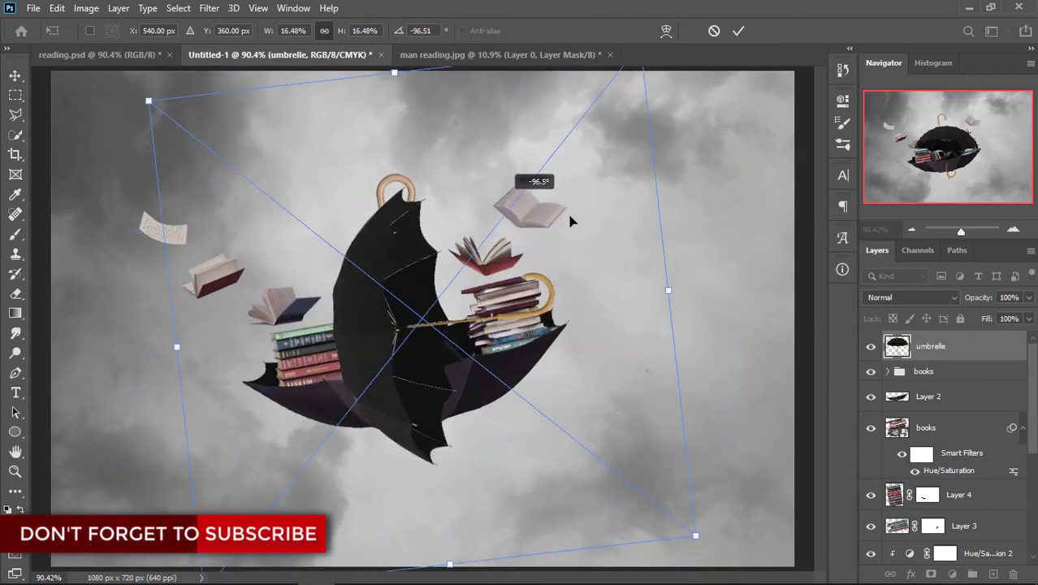
pyautogui.moveTo(665, 291); pyautogui.dragTo(539, 305)
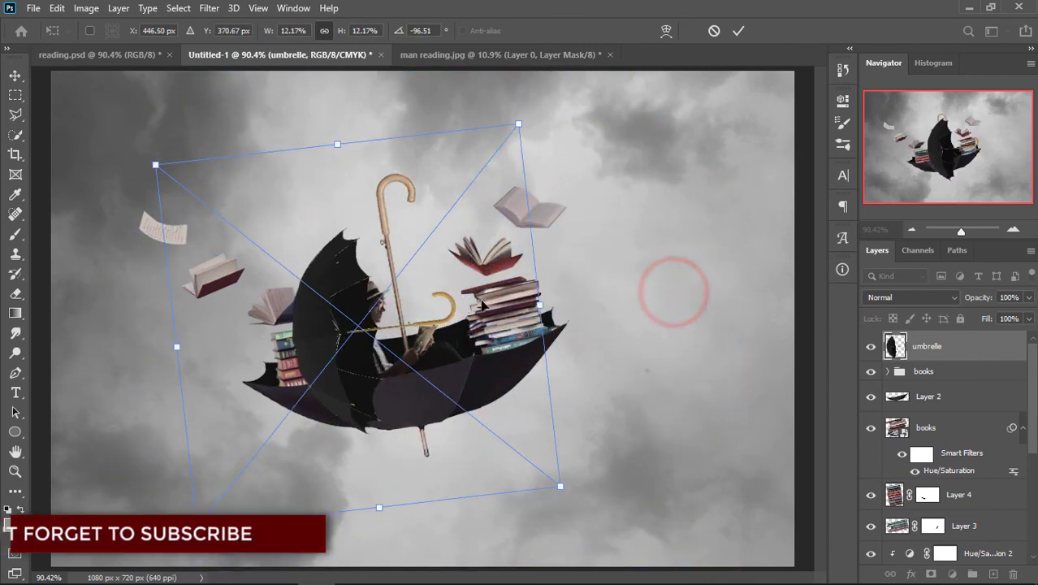
pyautogui.moveTo(234, 210); pyautogui.dragTo(99, 32)
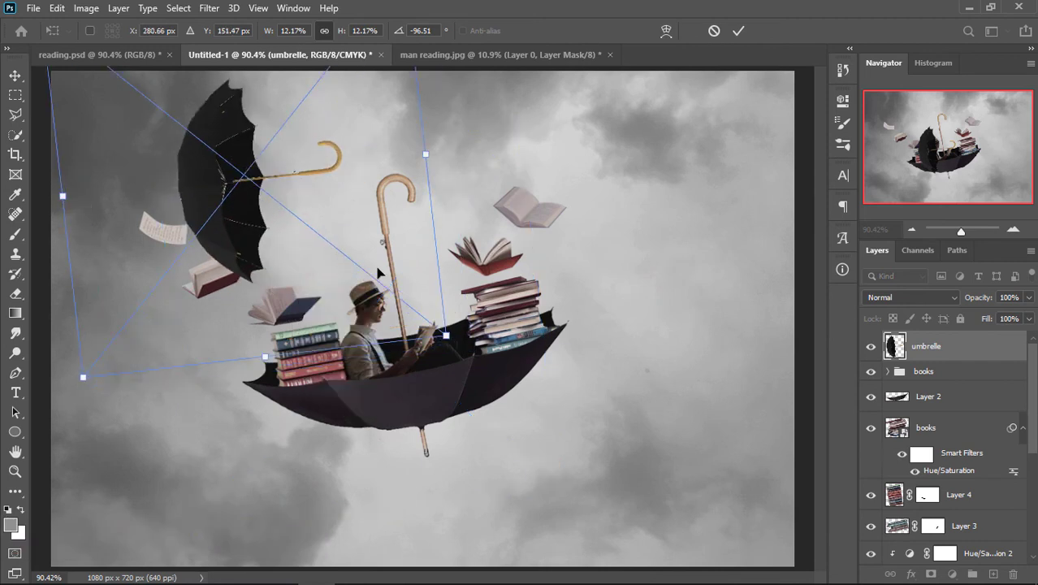
pyautogui.moveTo(443, 332)
pyautogui.mouseDown()
pyautogui.moveTo(319, 292)
pyautogui.moveTo(349, 263)
pyautogui.moveTo(338, 255)
pyautogui.mouseUp()
pyautogui.moveTo(159, 201); pyautogui.dragTo(163, 175)
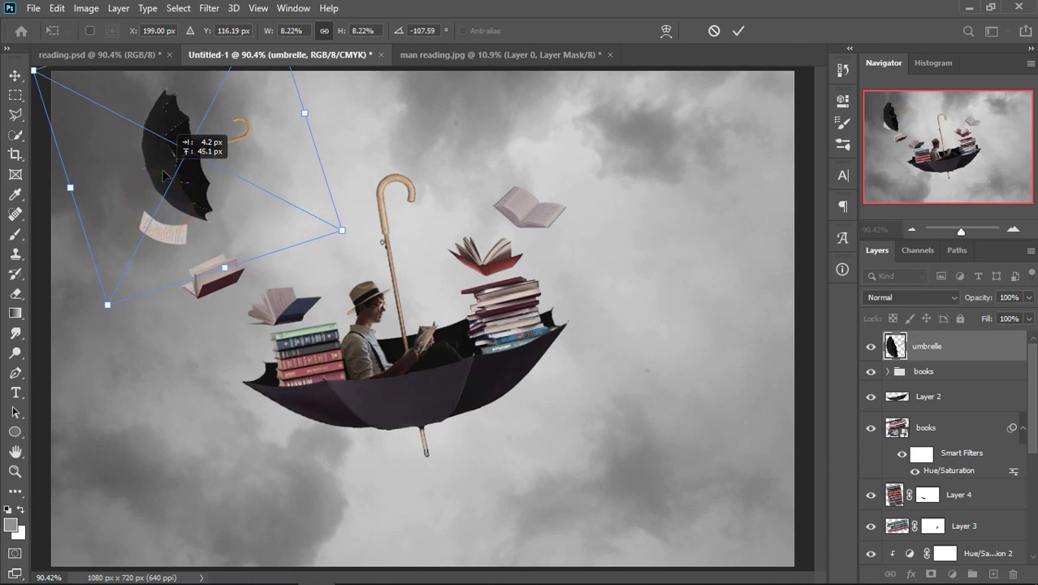
pyautogui.moveTo(163, 174); pyautogui.dragTo(168, 173)
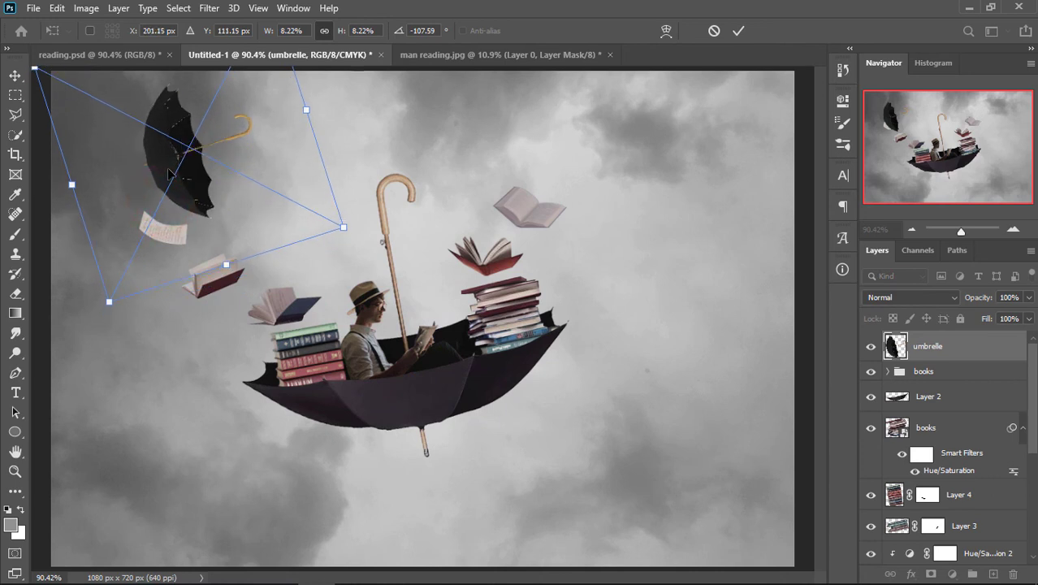
pyautogui.click(738, 31)
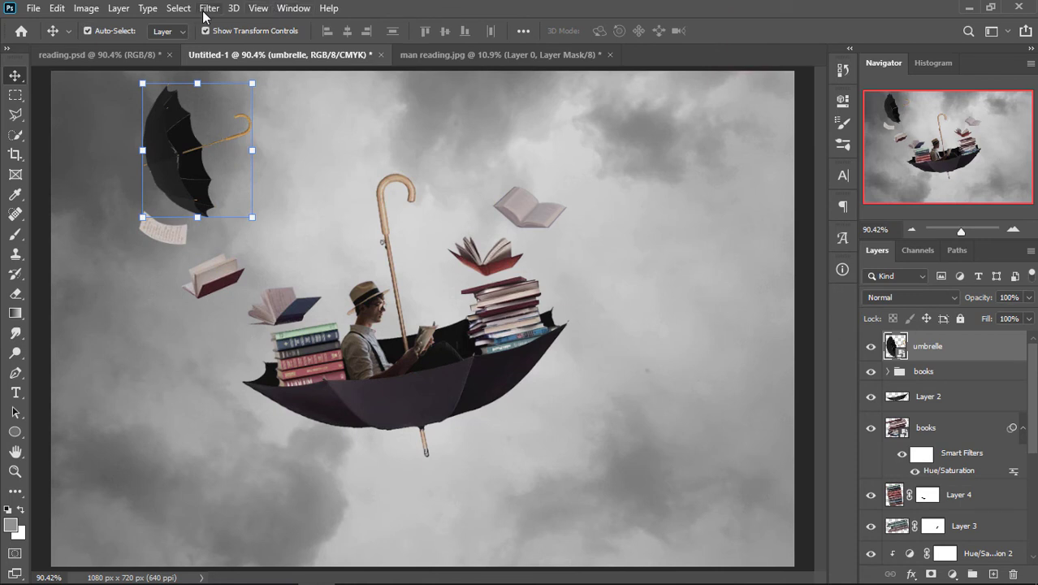
# Duplicate the umbrella and place the copy at the upper-right edge, rotated about -172° at 12%.
pyautogui.hotkey('ctrl', 'j')
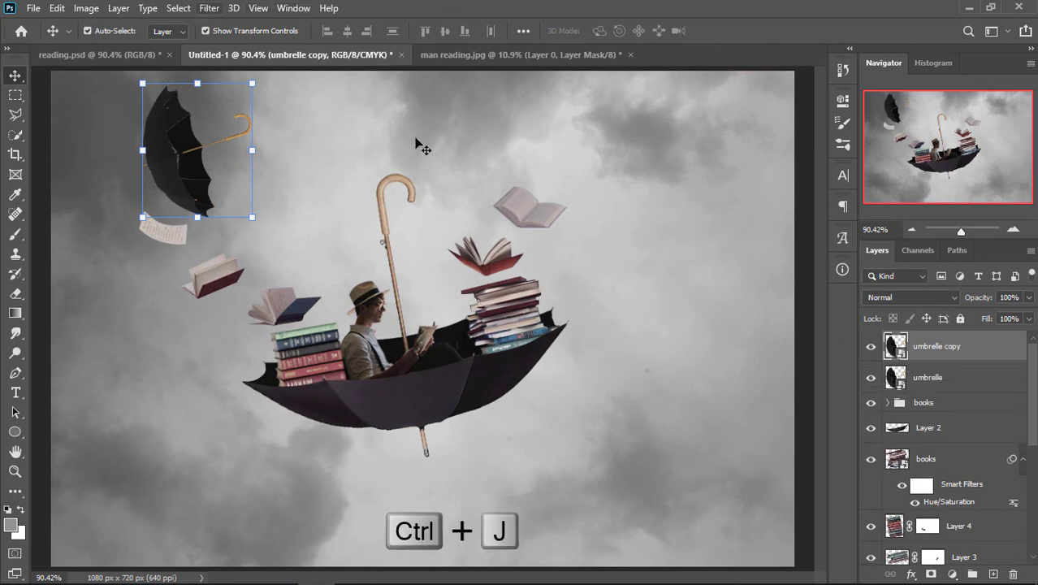
pyautogui.click(928, 377)
pyautogui.moveTo(180, 181); pyautogui.dragTo(698, 249)
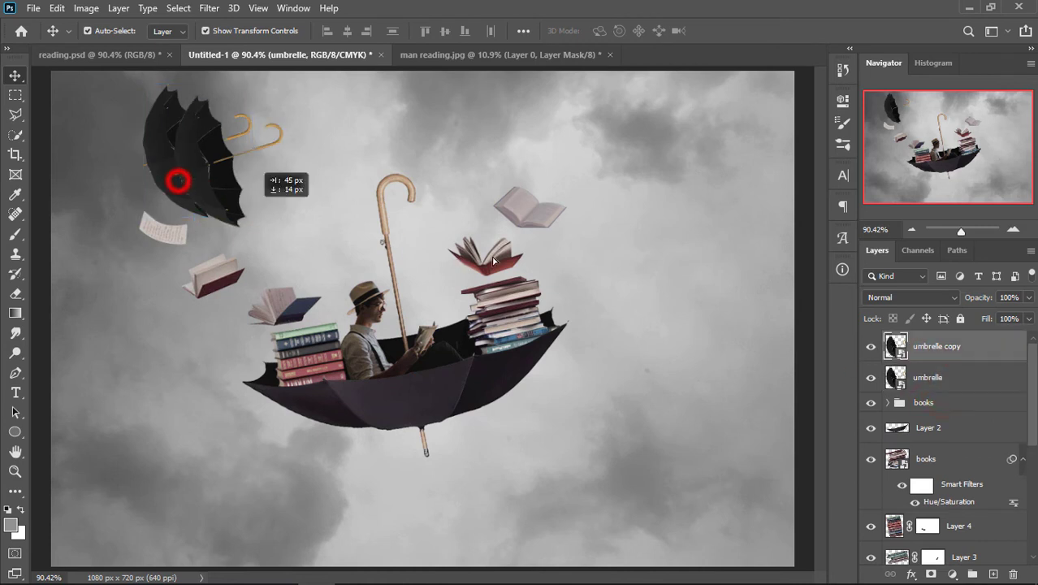
pyautogui.moveTo(778, 296); pyautogui.dragTo(771, 300)
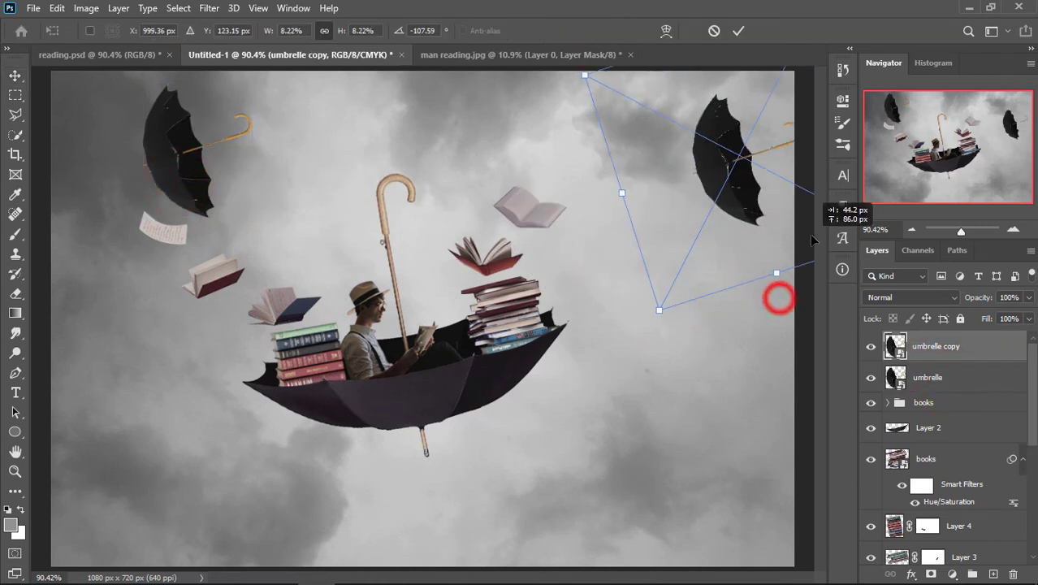
pyautogui.hotkey('ctrl', '-')
pyautogui.hotkey('ctrl', '-')
pyautogui.moveTo(702, 299); pyautogui.dragTo(704, 296)
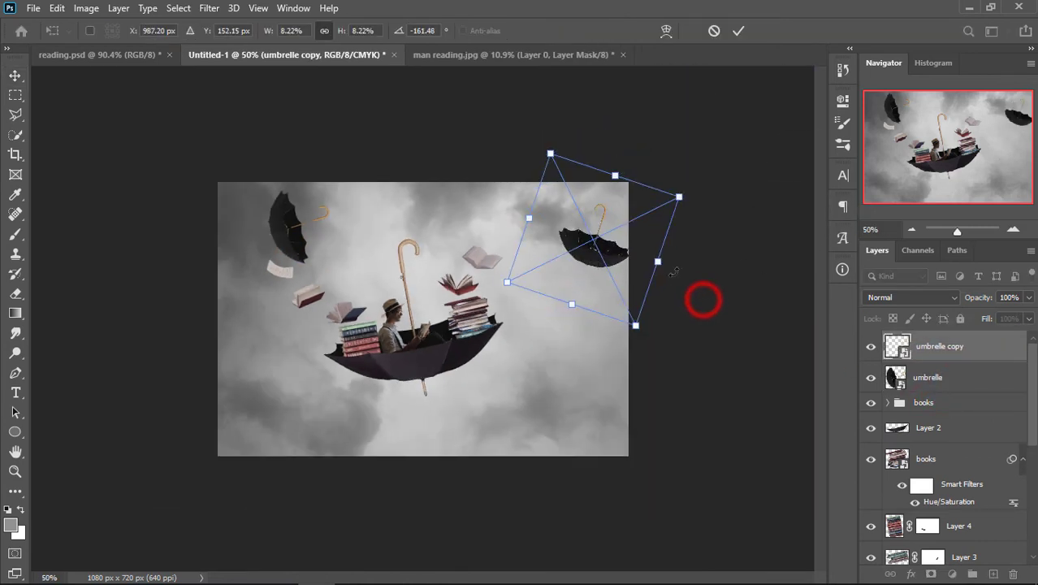
pyautogui.moveTo(677, 195); pyautogui.dragTo(769, 152)
pyautogui.moveTo(707, 372); pyautogui.dragTo(736, 342)
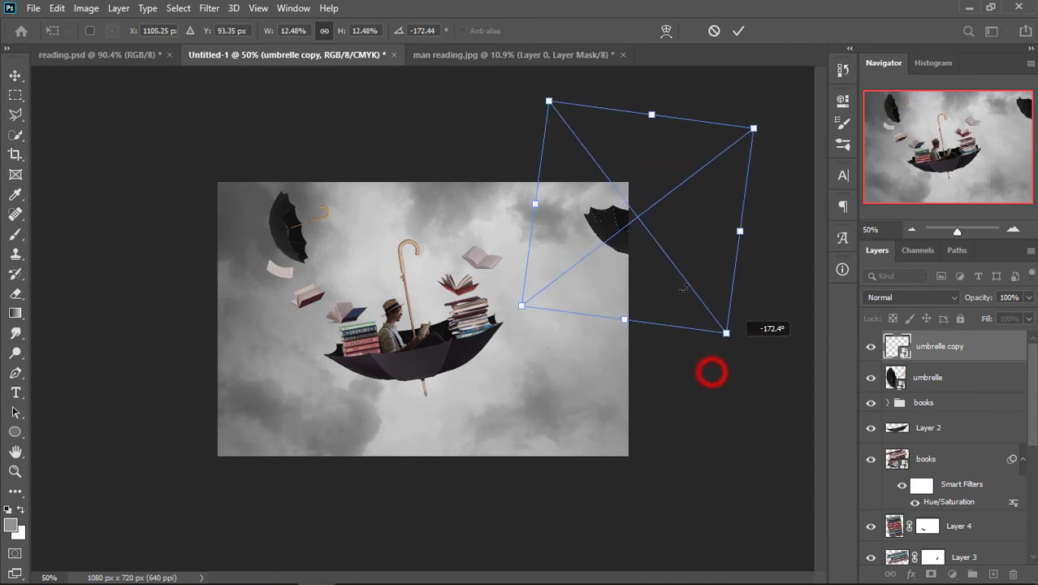
pyautogui.moveTo(673, 247); pyautogui.dragTo(662, 268)
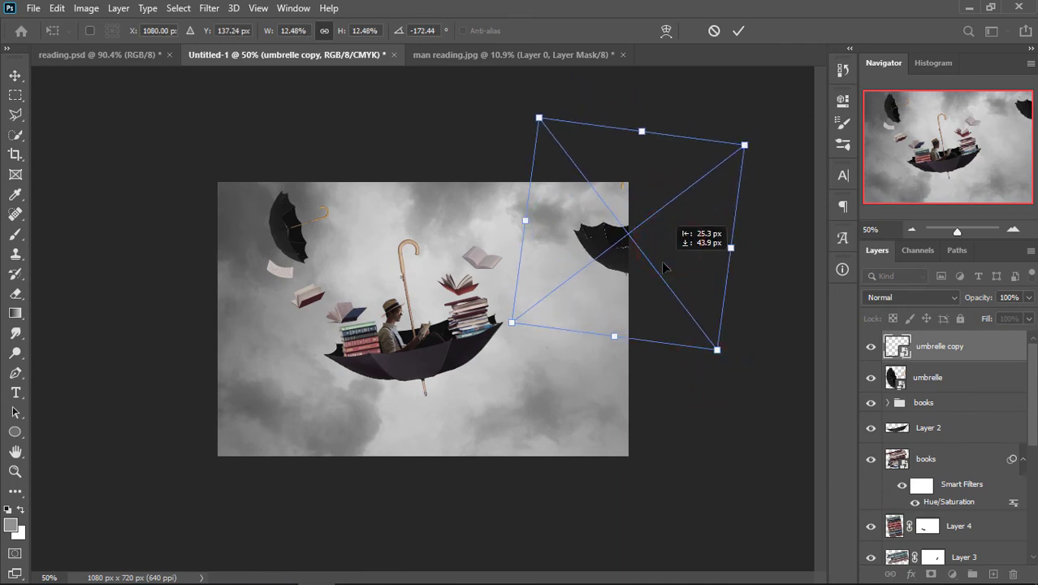
pyautogui.click(738, 31)
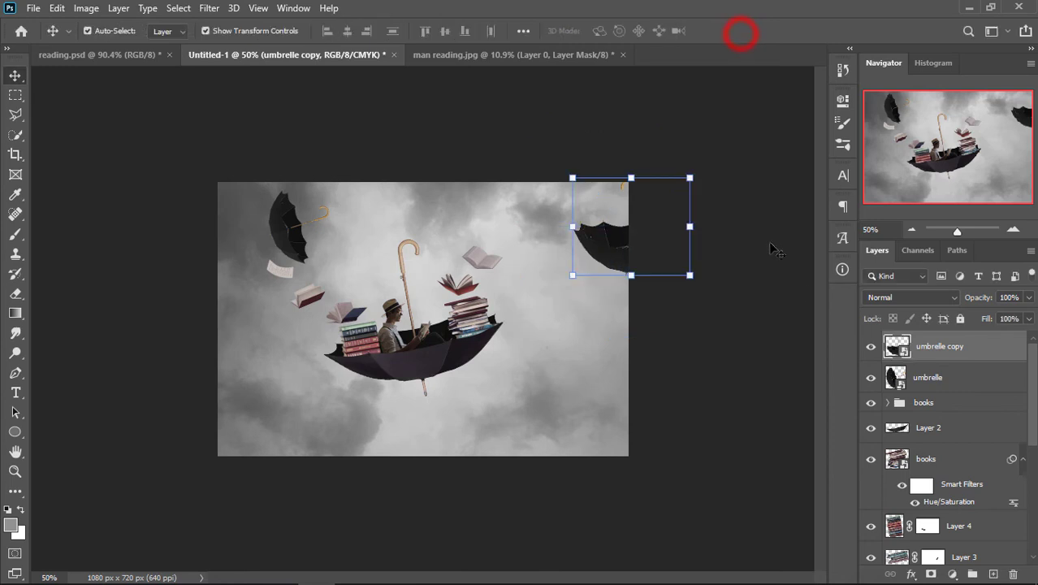
# Duplicate the umbrella again and rotate the new copy at the lower-right edge.
pyautogui.hotkey('ctrl', 'j')
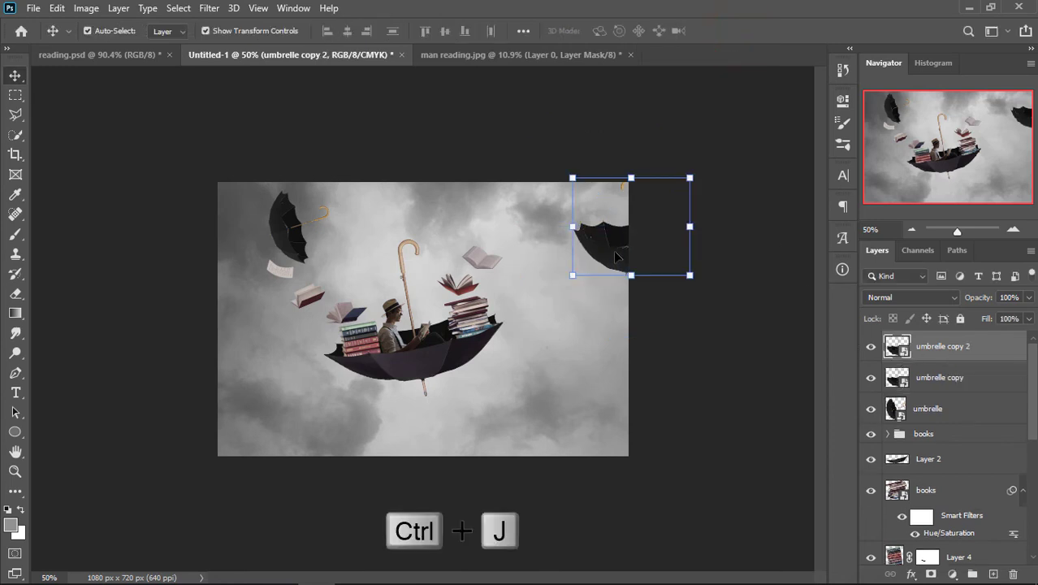
pyautogui.moveTo(614, 254); pyautogui.dragTo(613, 435)
pyautogui.moveTo(698, 349)
pyautogui.mouseDown()
pyautogui.moveTo(790, 301)
pyautogui.moveTo(645, 397)
pyautogui.moveTo(654, 407)
pyautogui.mouseUp()
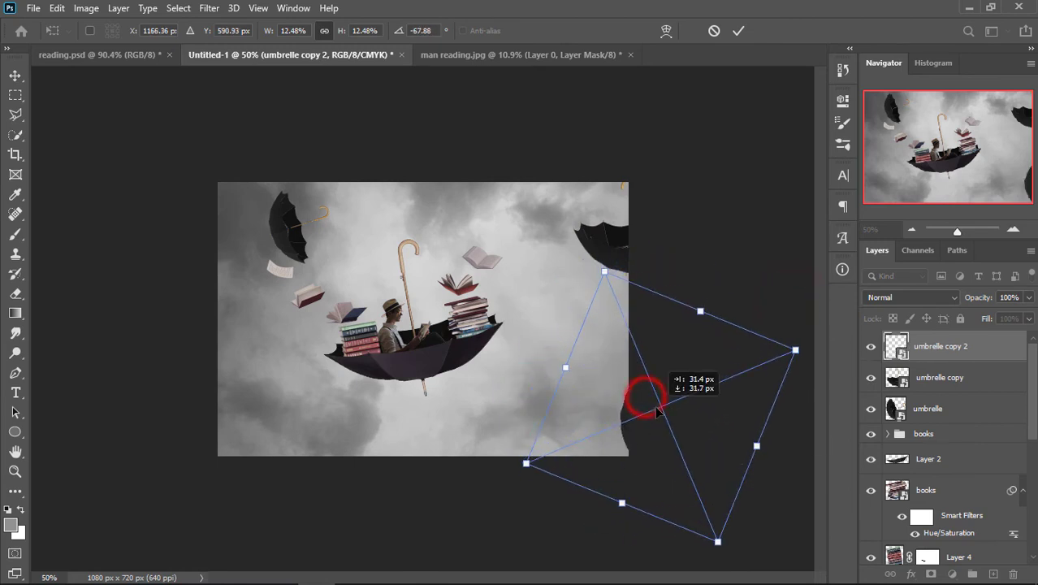
pyautogui.click(683, 240)
pyautogui.click(735, 30)
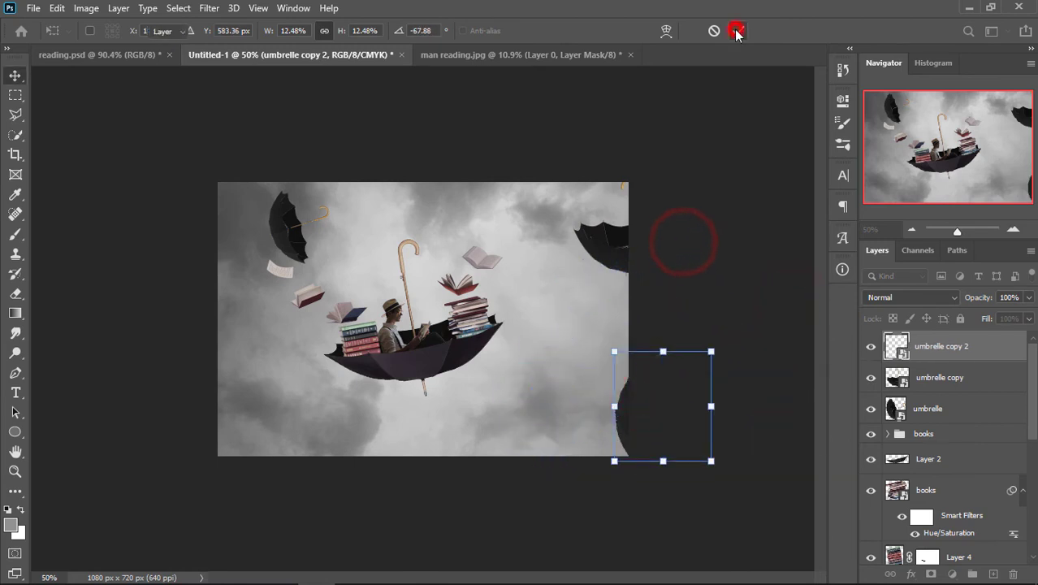
# Make another umbrella copy, shrunk to about 5% and rotated, beside the books.
pyautogui.hotkey('ctrl', 'j')
pyautogui.hotkey('ctrl', 'j')
pyautogui.moveTo(616, 398)
pyautogui.mouseDown()
pyautogui.moveTo(619, 446)
pyautogui.moveTo(580, 395)
pyautogui.mouseUp()
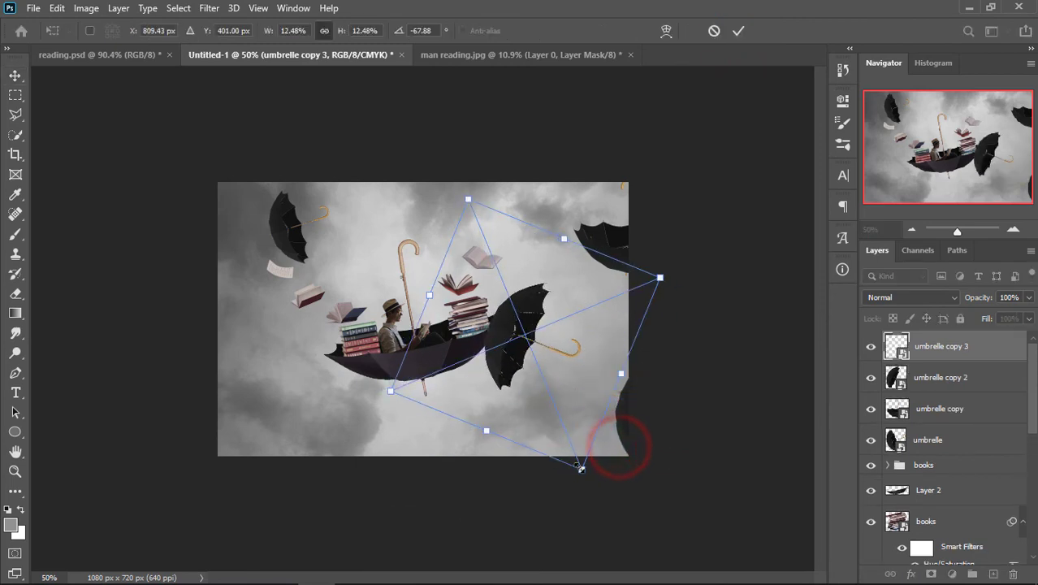
pyautogui.moveTo(580, 470)
pyautogui.mouseDown()
pyautogui.moveTo(589, 333)
pyautogui.moveTo(556, 394)
pyautogui.mouseUp()
pyautogui.moveTo(488, 260); pyautogui.dragTo(500, 370)
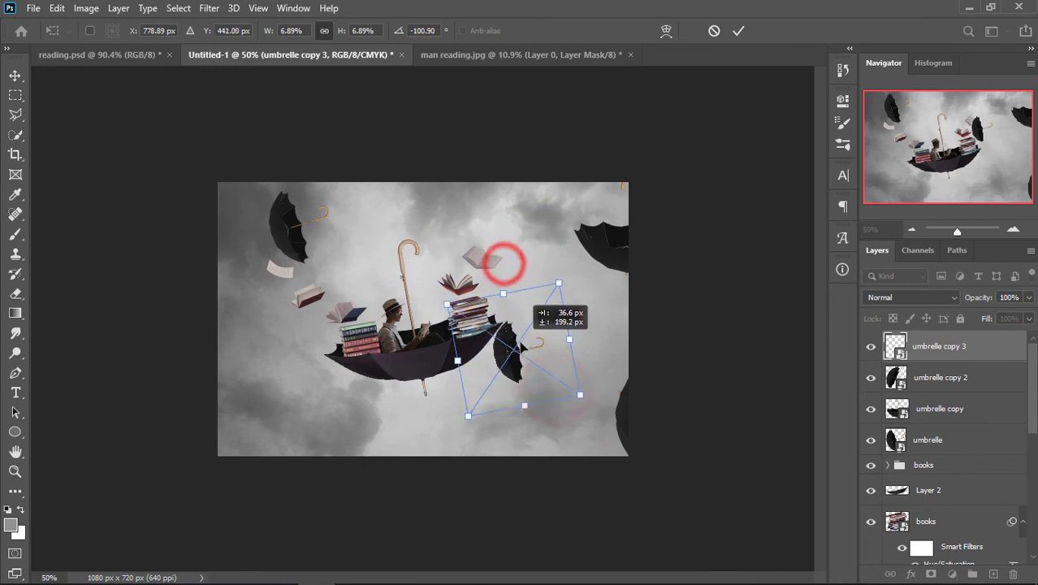
pyautogui.moveTo(569, 402); pyautogui.dragTo(548, 394)
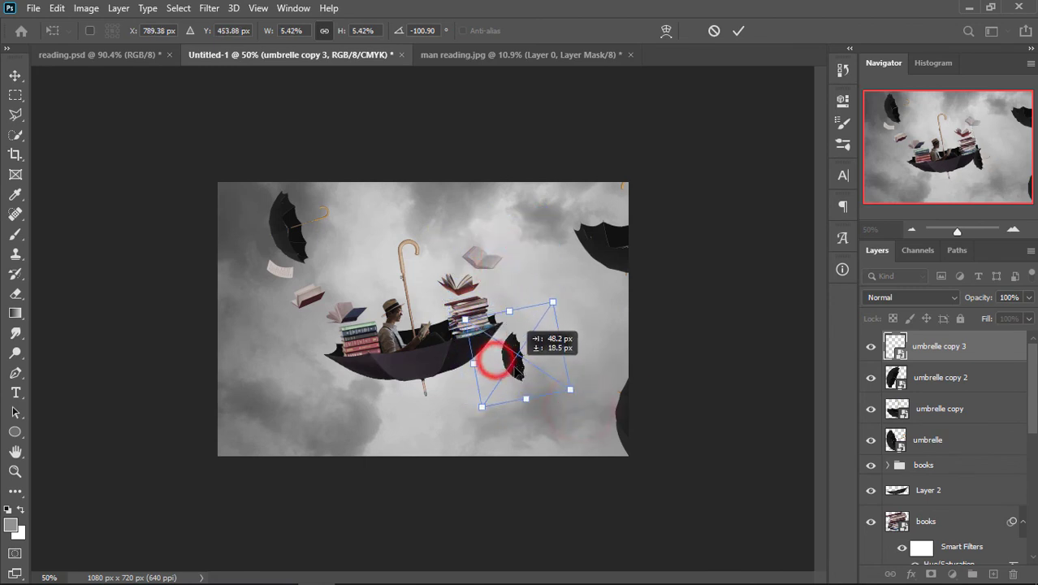
pyautogui.moveTo(493, 359); pyautogui.dragTo(506, 363)
pyautogui.hotkey('ctrl', '0')
pyautogui.moveTo(595, 395)
pyautogui.mouseDown()
pyautogui.moveTo(576, 390)
pyautogui.moveTo(248, 489)
pyautogui.moveTo(44, 428)
pyautogui.mouseUp()
# Duplicate the small umbrella and set the tilted copy partly off the canvas's left edge.
pyautogui.click(738, 30)
pyautogui.hotkey('ctrl', 'j')
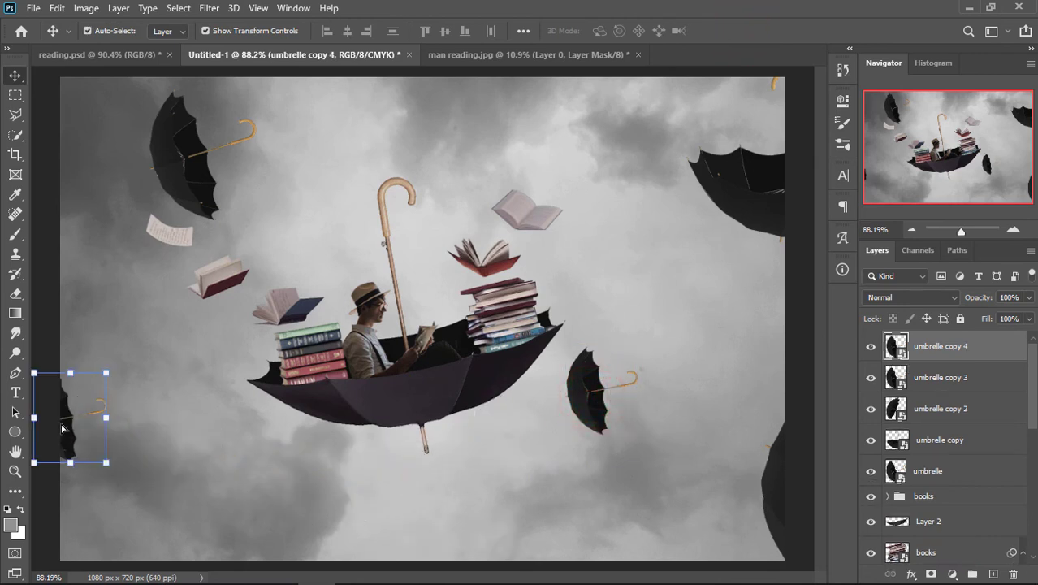
pyautogui.hotkey('ctrl', '-')
pyautogui.hotkey('ctrl', 't')
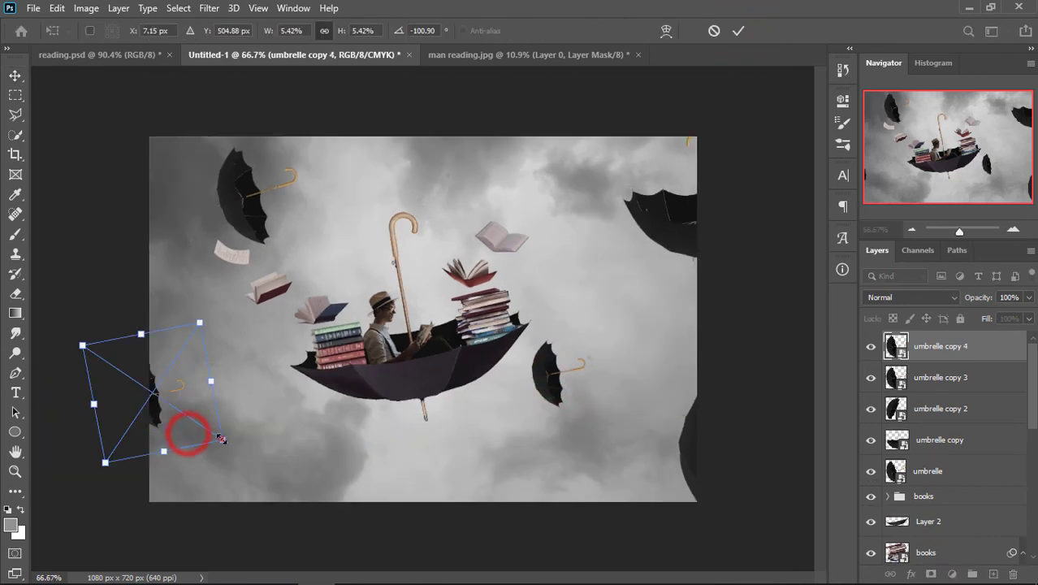
pyautogui.moveTo(192, 431)
pyautogui.mouseDown()
pyautogui.moveTo(188, 438)
pyautogui.moveTo(118, 389)
pyautogui.mouseUp()
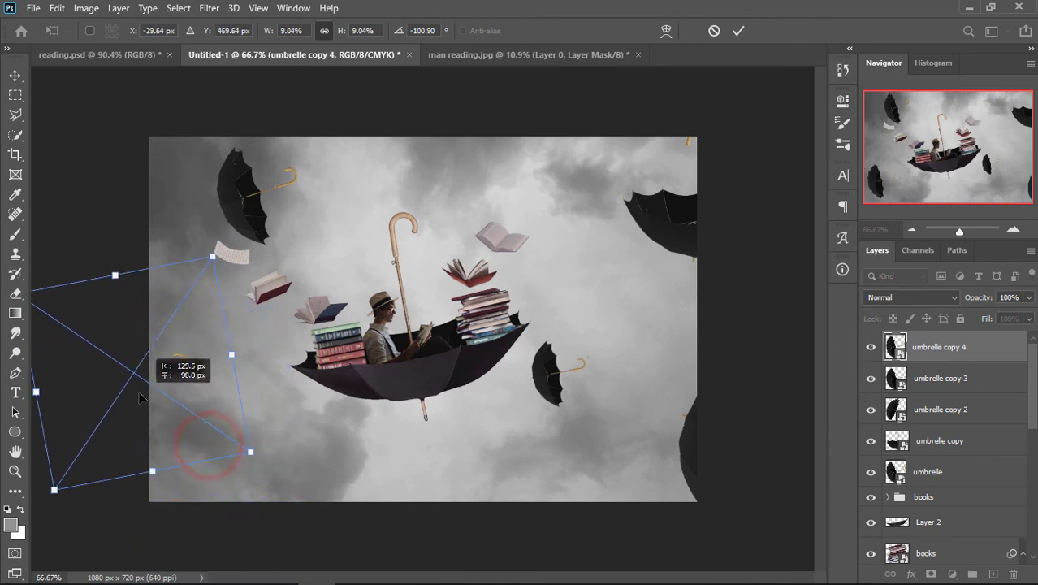
pyautogui.moveTo(242, 447)
pyautogui.mouseDown()
pyautogui.moveTo(257, 436)
pyautogui.moveTo(278, 474)
pyautogui.mouseUp()
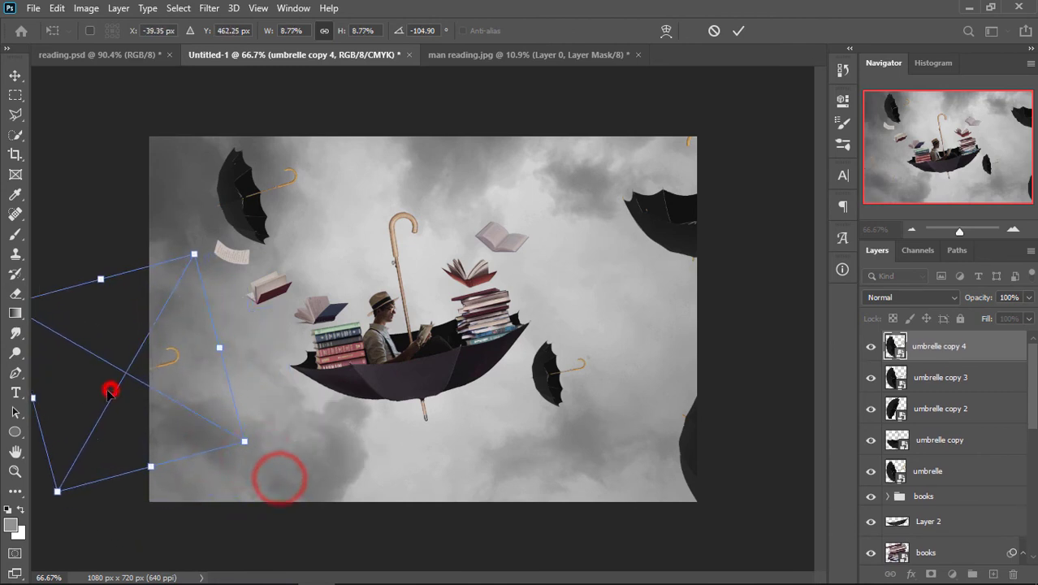
pyautogui.moveTo(111, 387); pyautogui.dragTo(108, 383)
pyautogui.click(737, 32)
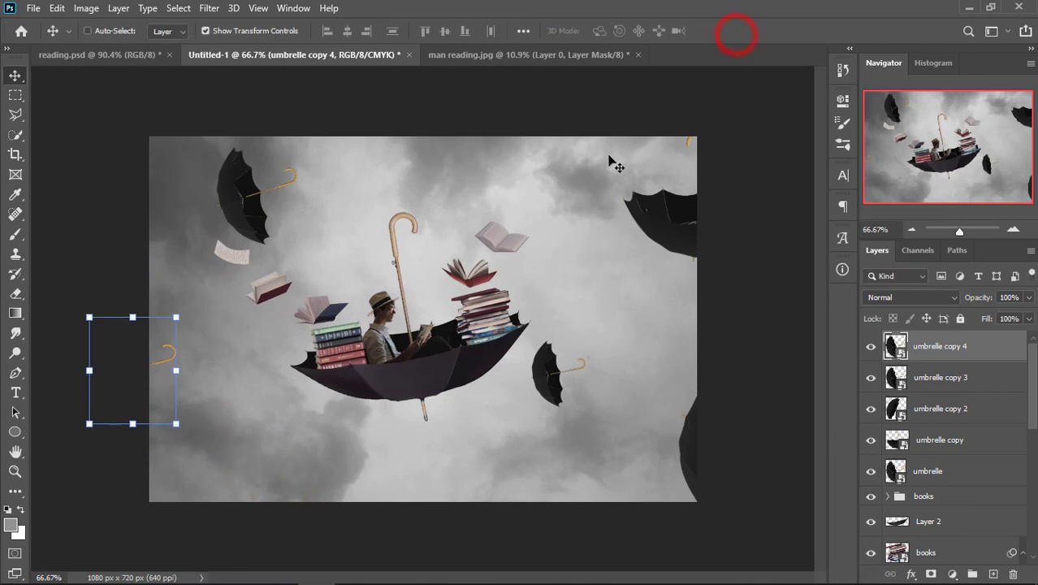
# Add an umbrella copy at 12.90%, rotated 28.09°, in the bottom-left corner; raise the left-edge umbrella slightly.
pyautogui.hotkey('ctrl', 'j')
pyautogui.moveTo(158, 359); pyautogui.dragTo(338, 564)
pyautogui.moveTo(232, 427); pyautogui.dragTo(157, 512)
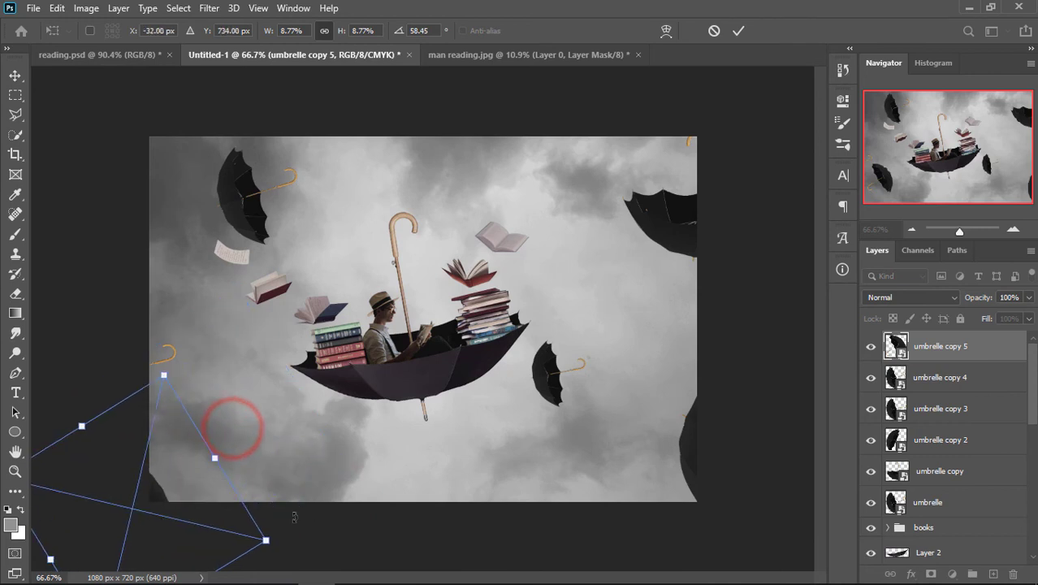
pyautogui.moveTo(212, 457)
pyautogui.mouseDown()
pyautogui.moveTo(278, 423)
pyautogui.moveTo(292, 403)
pyautogui.mouseUp()
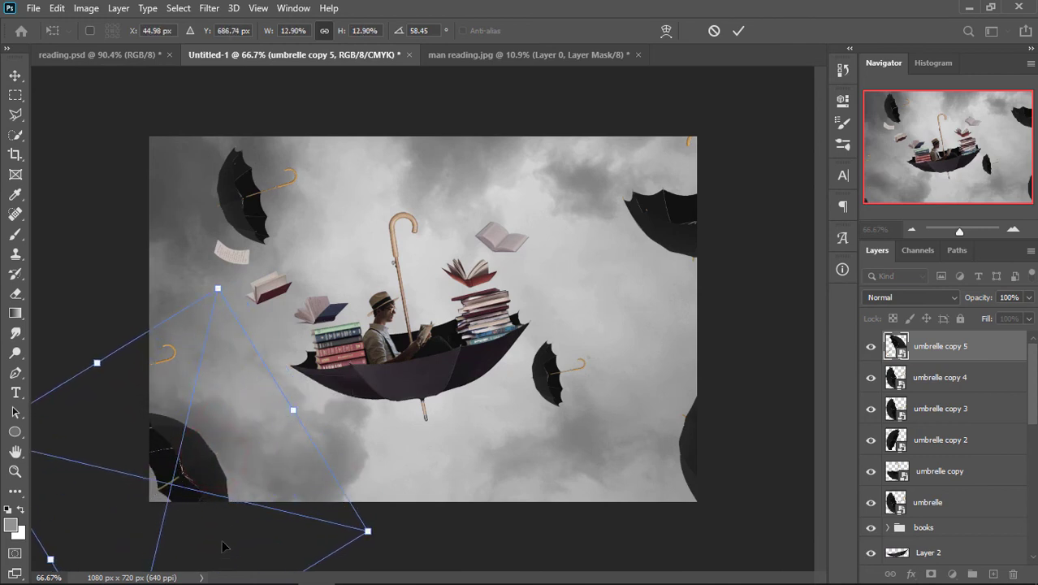
pyautogui.moveTo(383, 530)
pyautogui.mouseDown()
pyautogui.moveTo(391, 457)
pyautogui.moveTo(370, 424)
pyautogui.mouseUp()
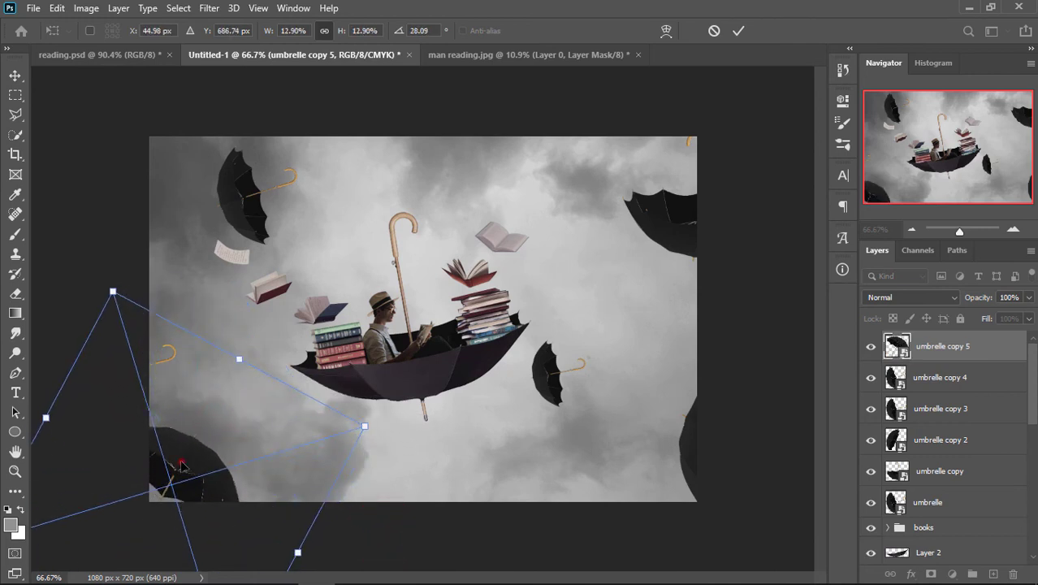
pyautogui.moveTo(182, 469)
pyautogui.mouseDown()
pyautogui.moveTo(156, 456)
pyautogui.moveTo(138, 487)
pyautogui.moveTo(147, 500)
pyautogui.mouseUp()
pyautogui.click(738, 31)
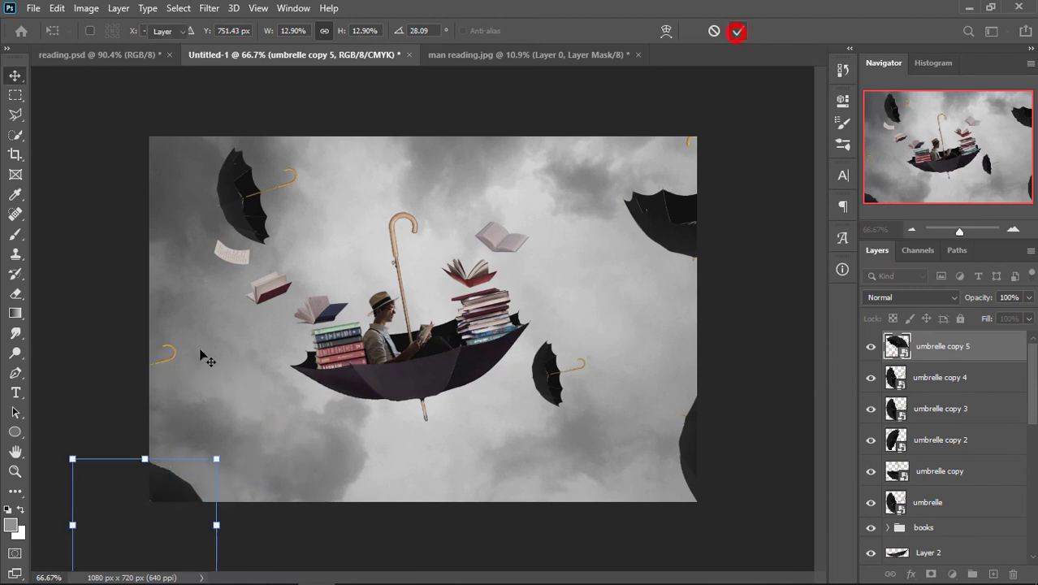
pyautogui.moveTo(174, 354); pyautogui.dragTo(181, 309)
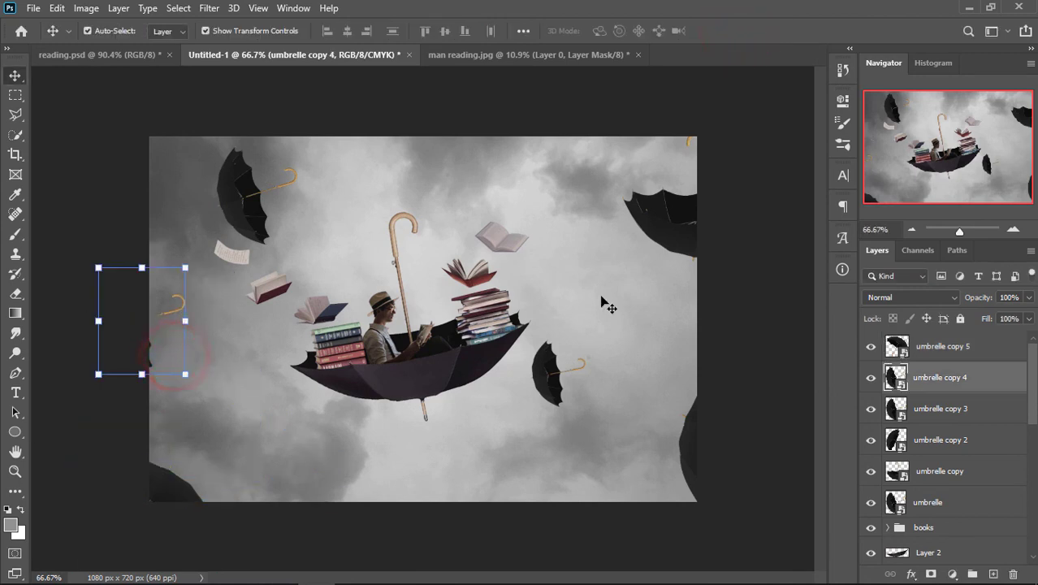
# Duplicate the right-hand umbrella into a tiny, nearly upright 1.53% copy below the boat.
pyautogui.click(559, 380)
pyautogui.hotkey('ctrl', 'j')
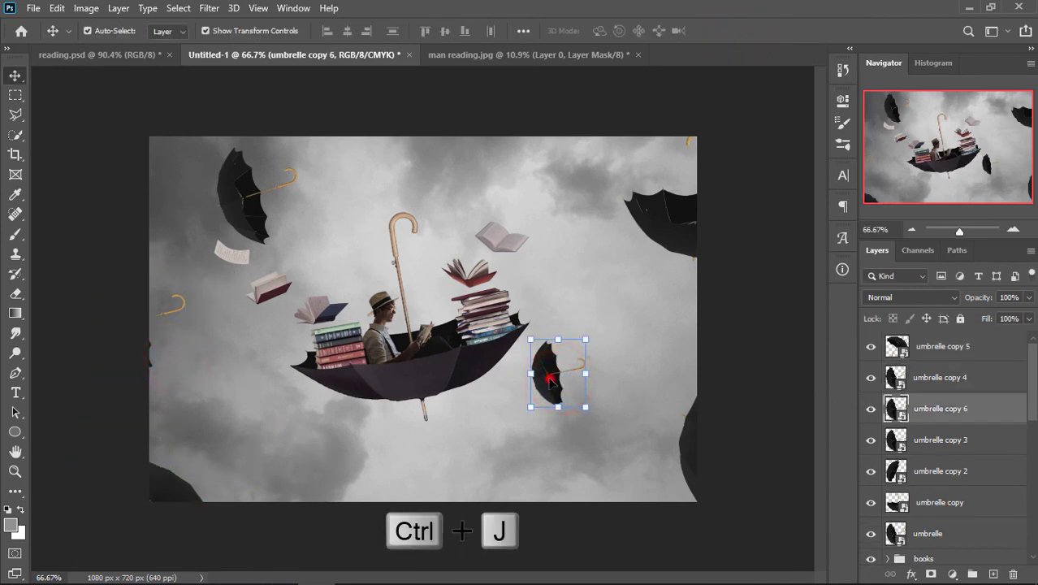
pyautogui.moveTo(542, 381)
pyautogui.mouseDown()
pyautogui.moveTo(290, 424)
pyautogui.moveTo(297, 413)
pyautogui.mouseUp()
pyautogui.moveTo(327, 447); pyautogui.dragTo(260, 331)
pyautogui.moveTo(285, 406); pyautogui.dragTo(304, 403)
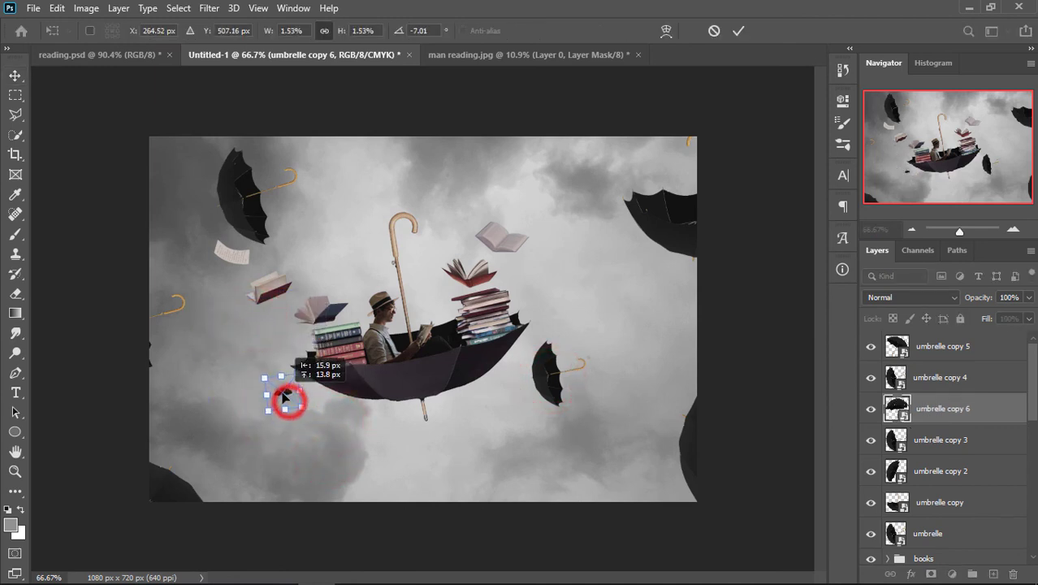
pyautogui.click(739, 31)
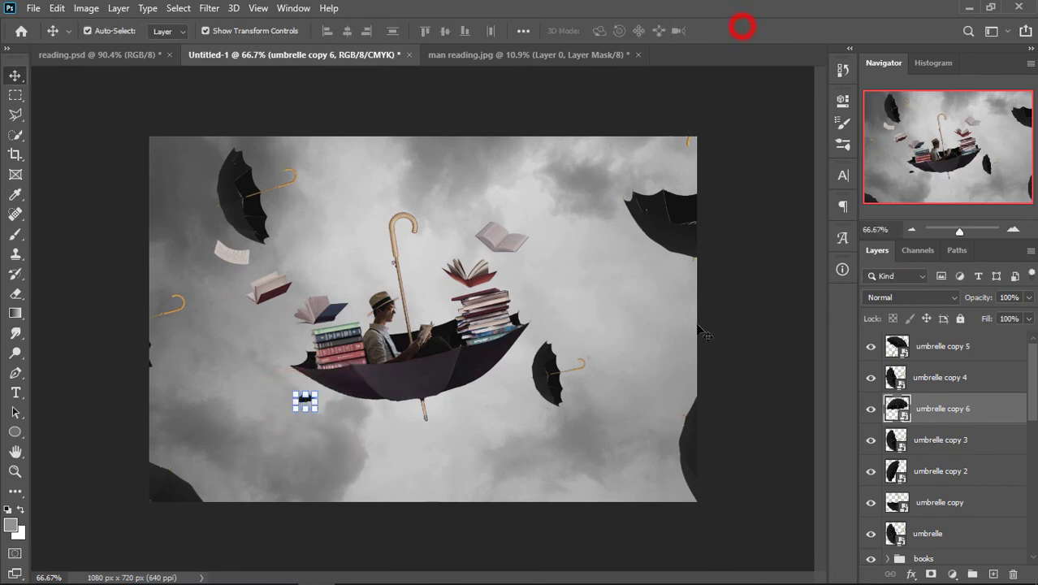
# Rotate umbrelle copy 2 and shrink it to 10.01%, mostly off the right edge.
pyautogui.click(684, 470)
pyautogui.moveTo(684, 467); pyautogui.dragTo(746, 509)
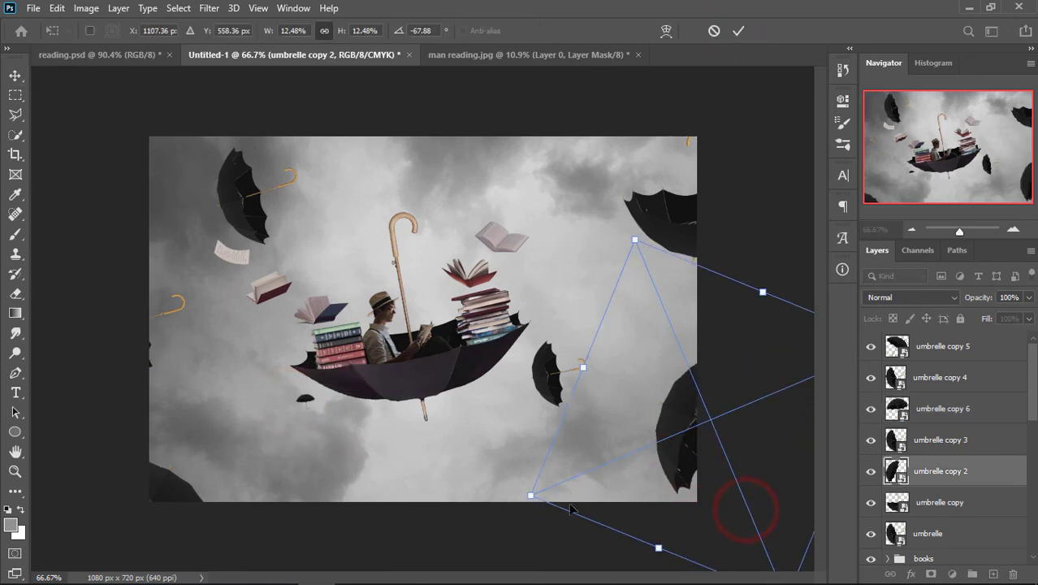
pyautogui.moveTo(521, 494); pyautogui.dragTo(600, 413)
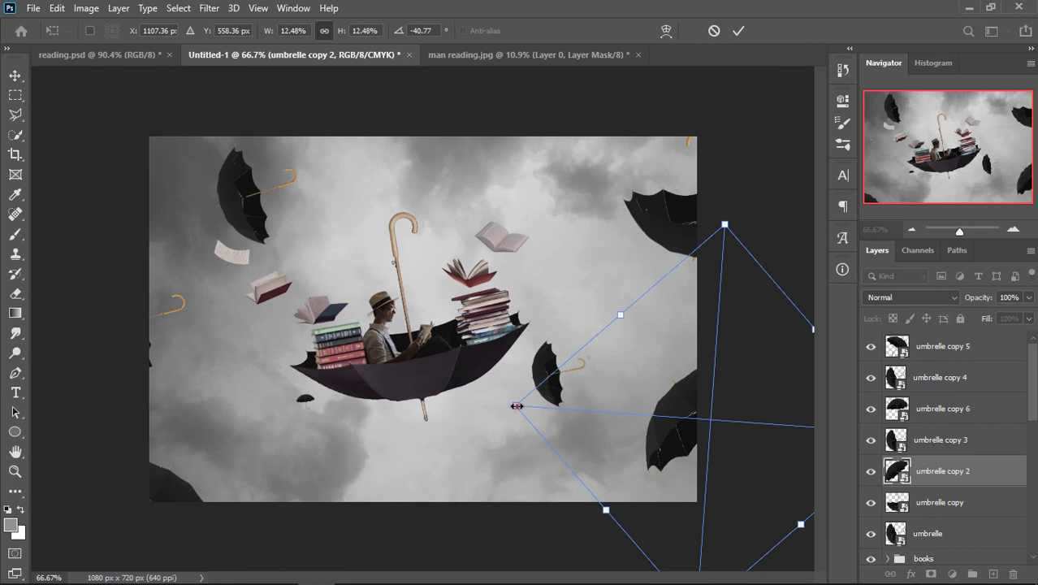
pyautogui.moveTo(515, 409); pyautogui.dragTo(585, 405)
pyautogui.moveTo(707, 430); pyautogui.dragTo(694, 427)
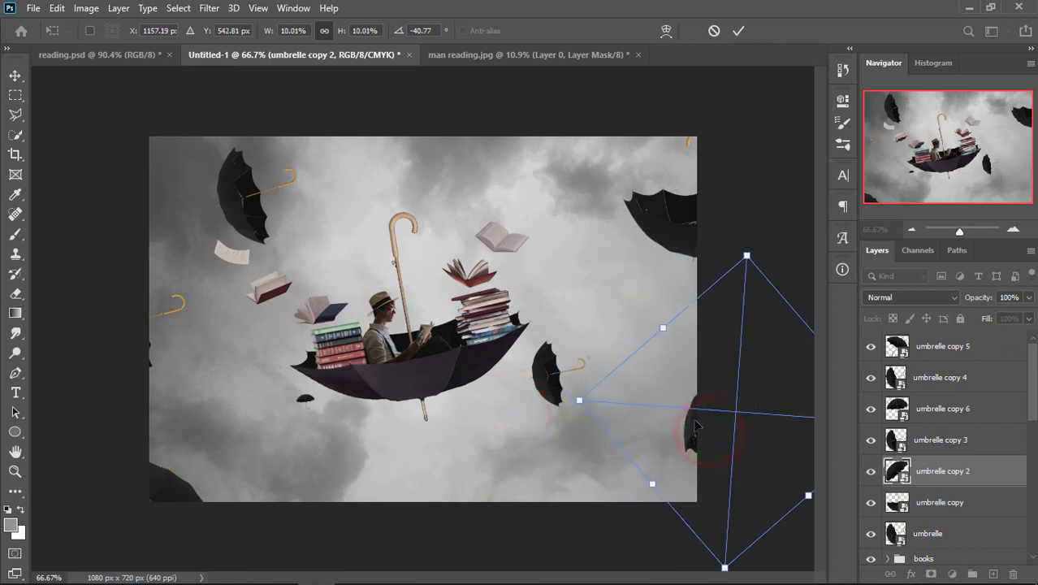
pyautogui.click(738, 30)
pyautogui.click(719, 194)
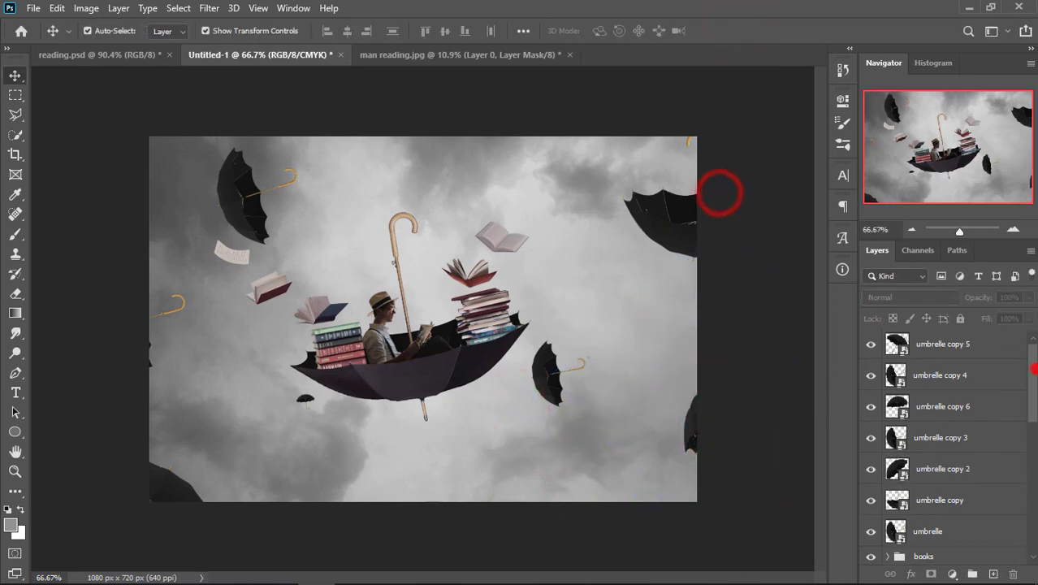
pyautogui.scroll(-3, 985, 383)
# Apply a slightly reduced Gaussian Blur smart filter to the original top-left umbrella.
pyautogui.click(928, 432)
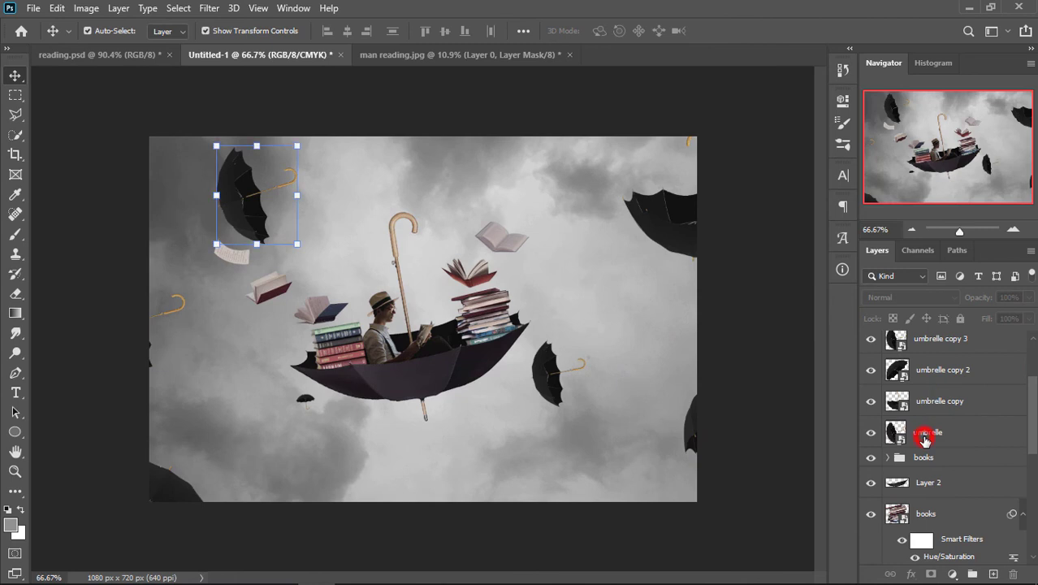
pyautogui.click(210, 8)
pyautogui.moveTo(293, 179)
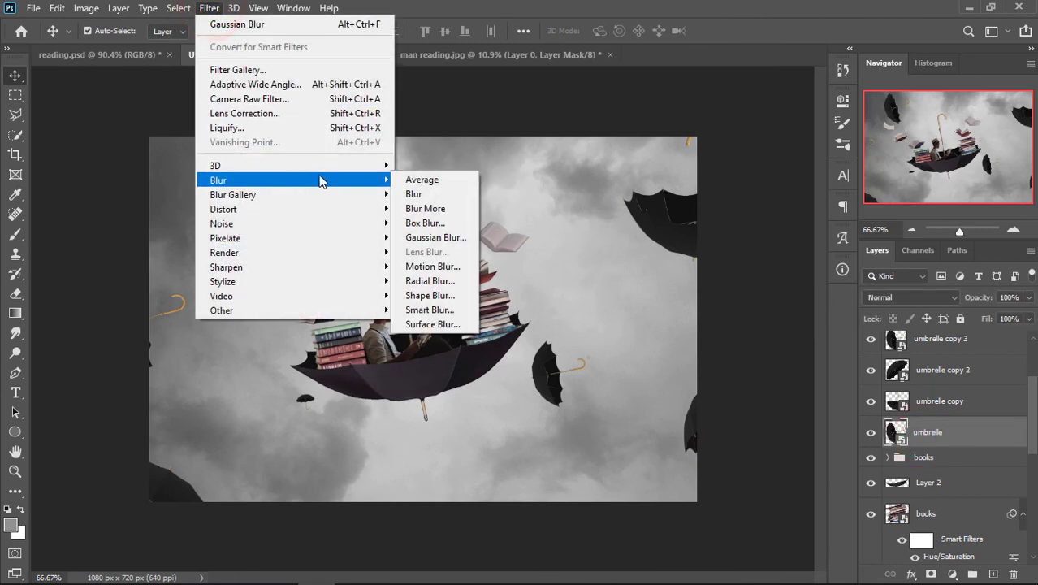
pyautogui.click(436, 238)
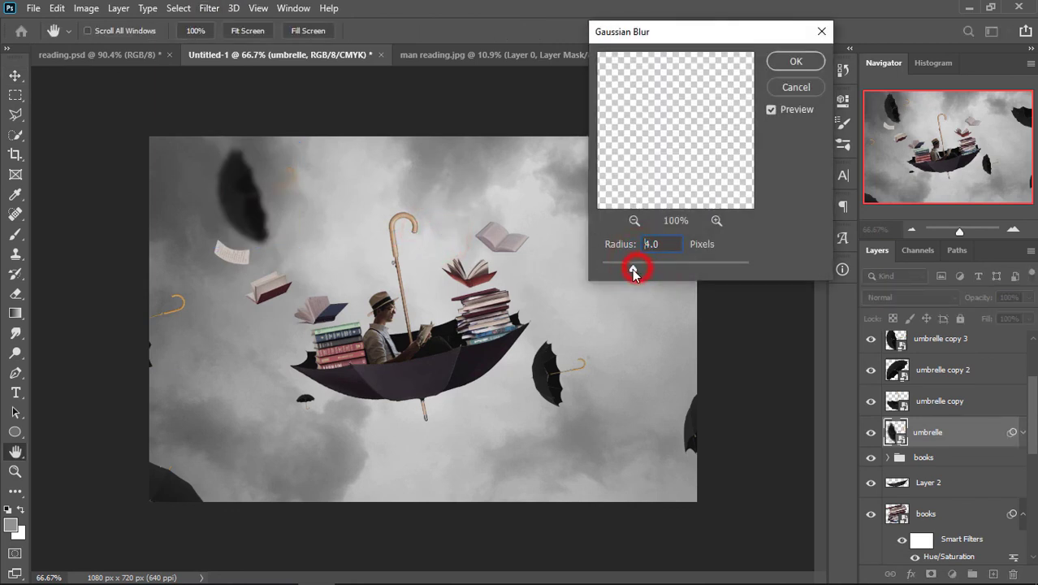
pyautogui.moveTo(632, 271); pyautogui.dragTo(624, 270)
pyautogui.click(794, 63)
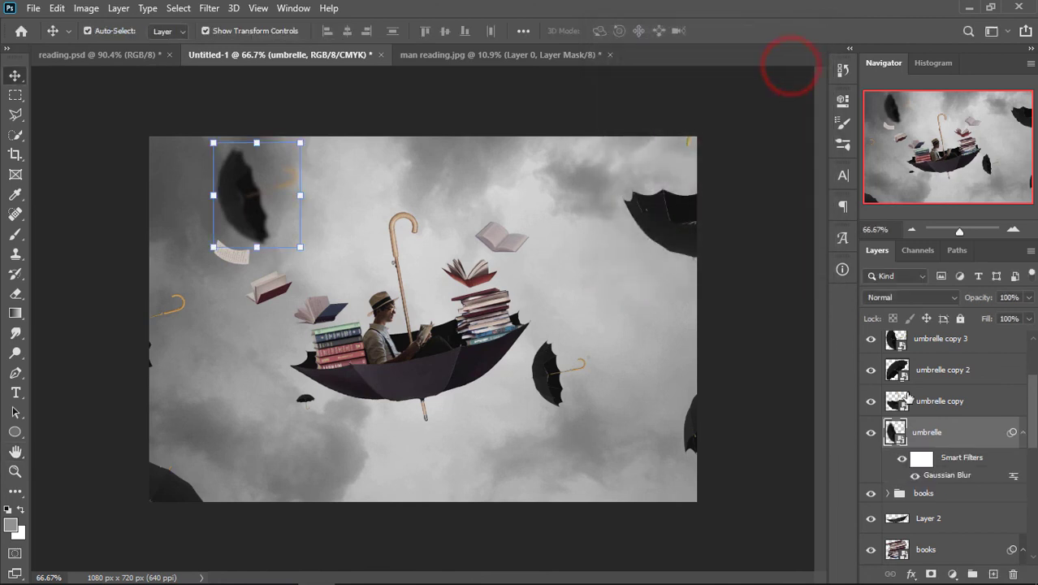
# Apply a 7.0 px Gaussian Blur to the top-right umbrella.
pyautogui.click(904, 406)
pyautogui.click(209, 8)
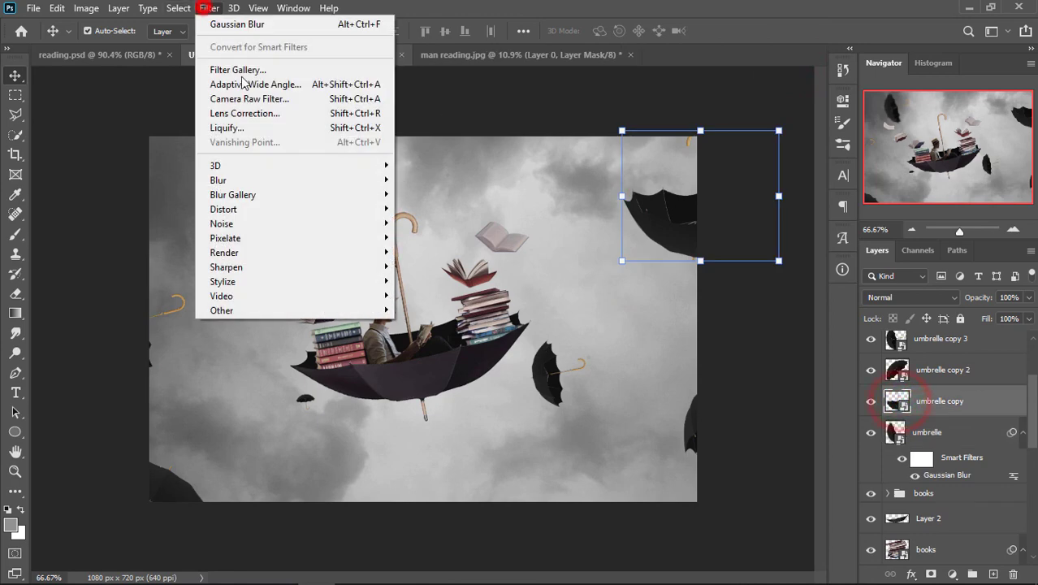
pyautogui.moveTo(218, 179)
pyautogui.click(430, 234)
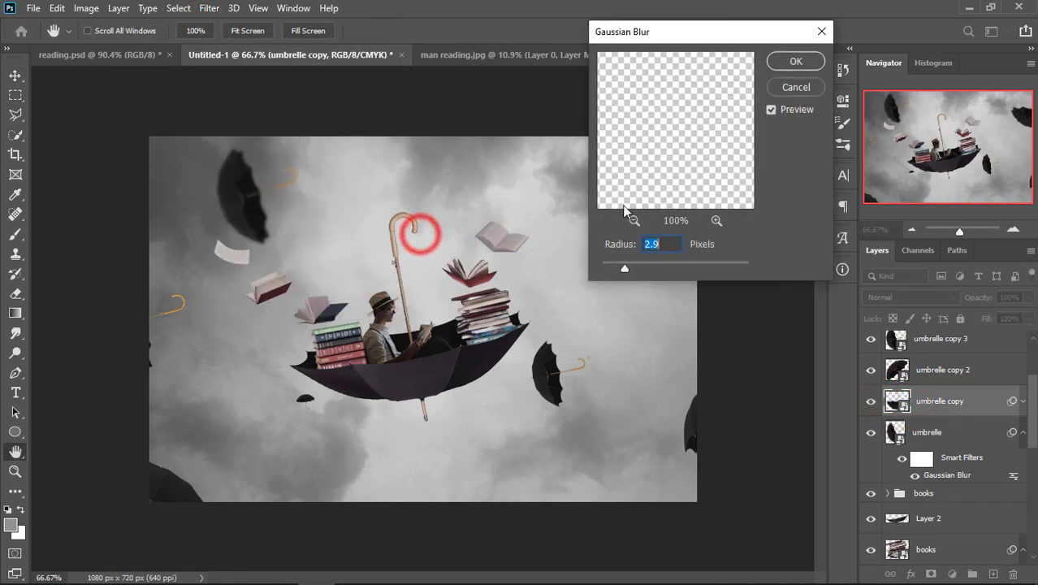
pyautogui.moveTo(449, 114); pyautogui.dragTo(433, 117)
pyautogui.moveTo(396, 339); pyautogui.dragTo(423, 343)
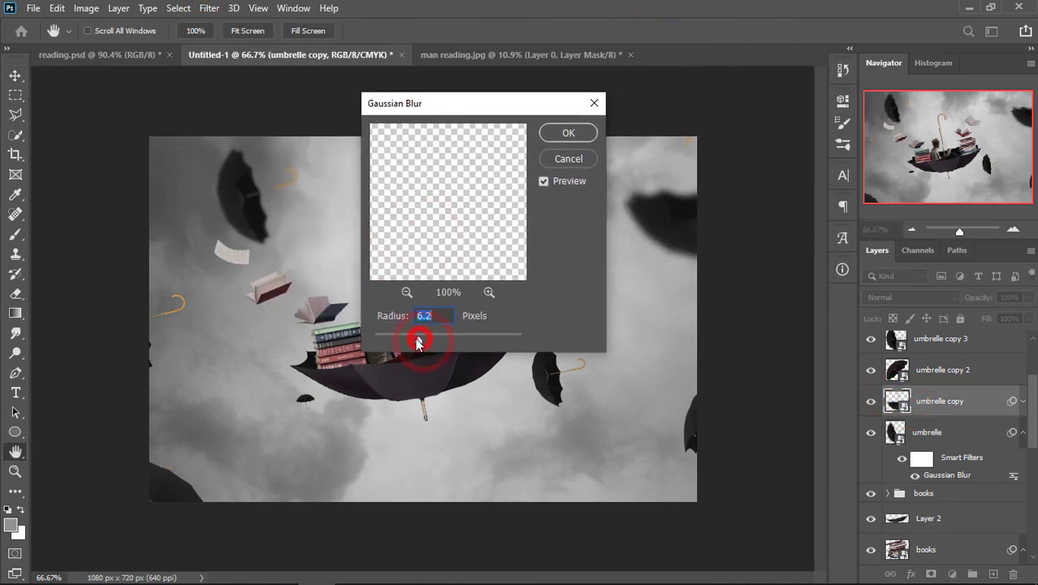
pyautogui.click(569, 133)
# Apply a Gaussian Blur of about 4.5 px to the right-edge umbrella.
pyautogui.click(897, 370)
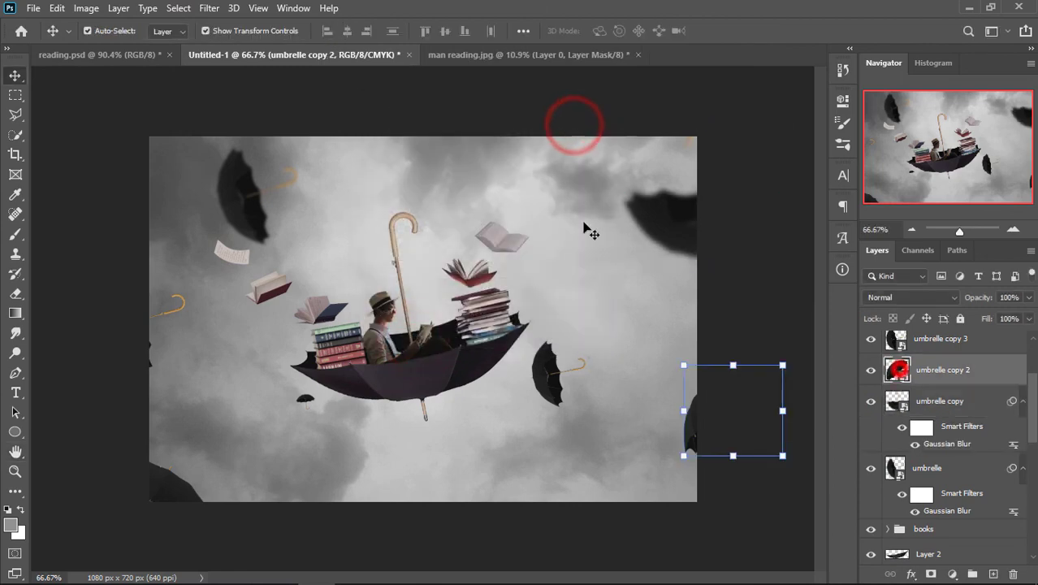
pyautogui.click(203, 10)
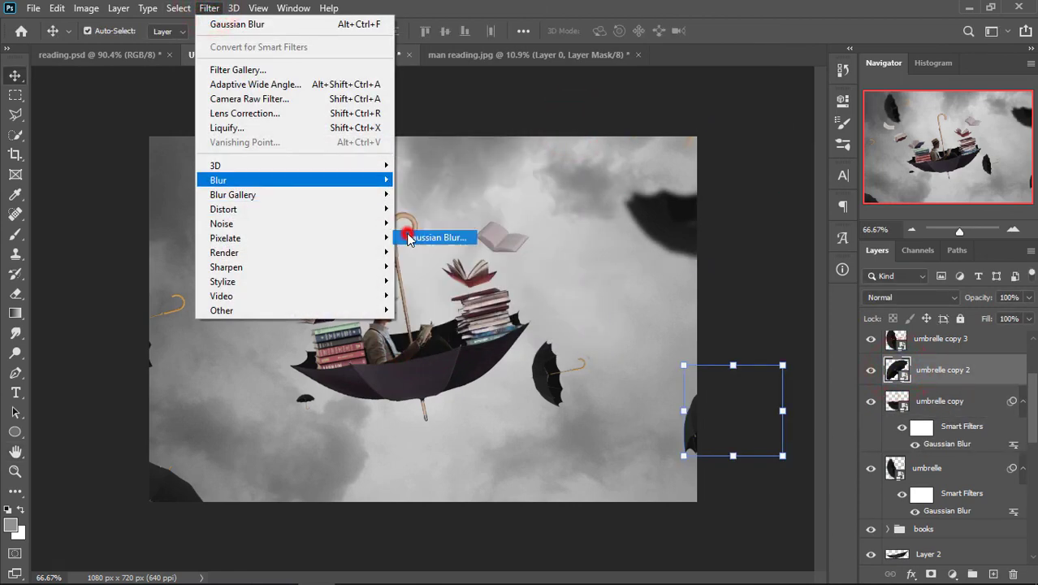
pyautogui.click(408, 235)
pyautogui.moveTo(412, 340); pyautogui.dragTo(418, 340)
pyautogui.click(568, 133)
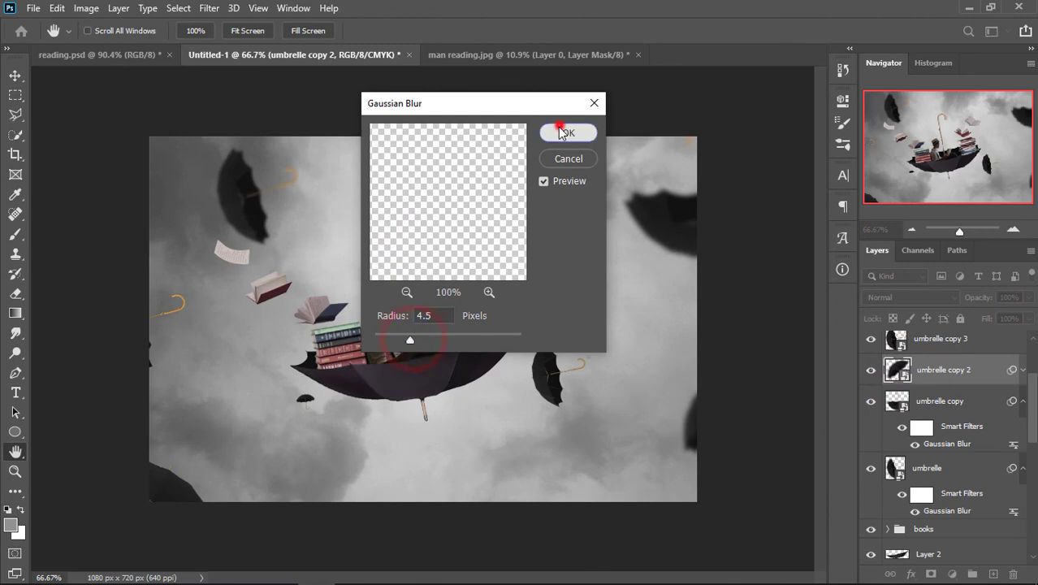
# Apply a Gaussian Blur of about 3.3 px to umbrelle copy 3, right of the boat.
pyautogui.moveTo(1032, 407); pyautogui.dragTo(1032, 382)
pyautogui.click(894, 424)
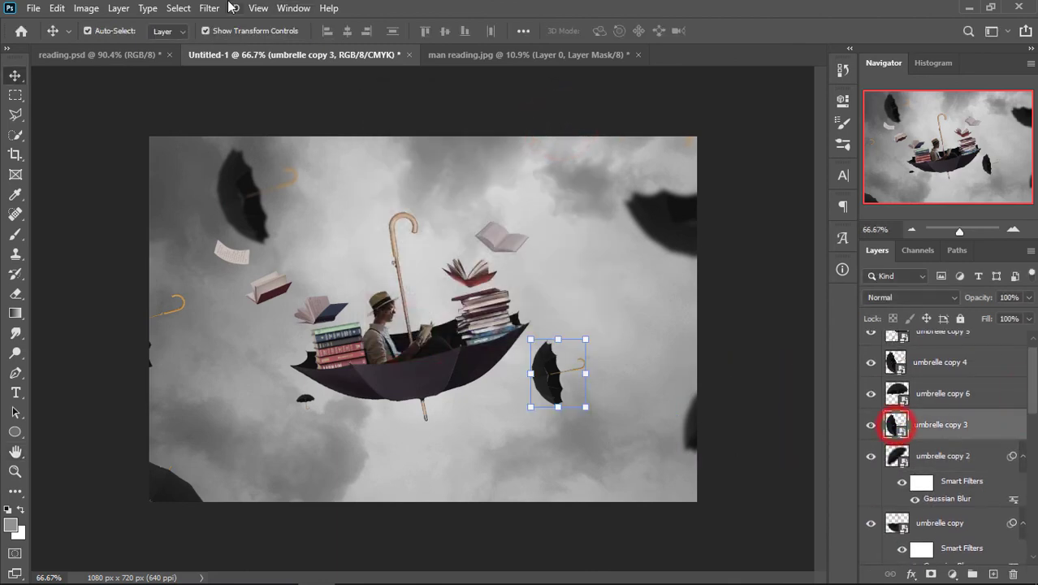
pyautogui.click(208, 8)
pyautogui.click(430, 234)
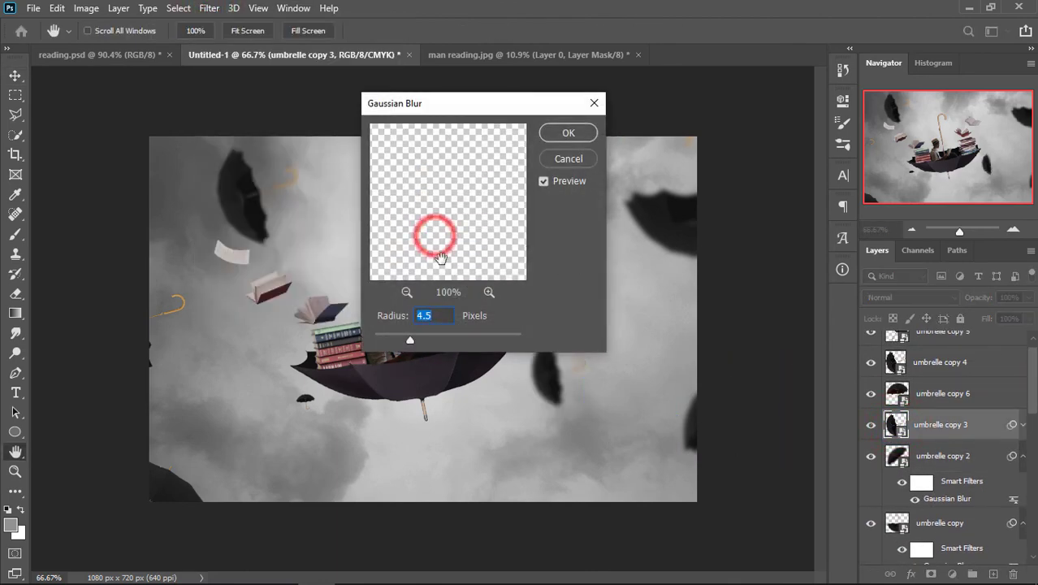
pyautogui.moveTo(410, 343); pyautogui.dragTo(399, 343)
pyautogui.click(567, 132)
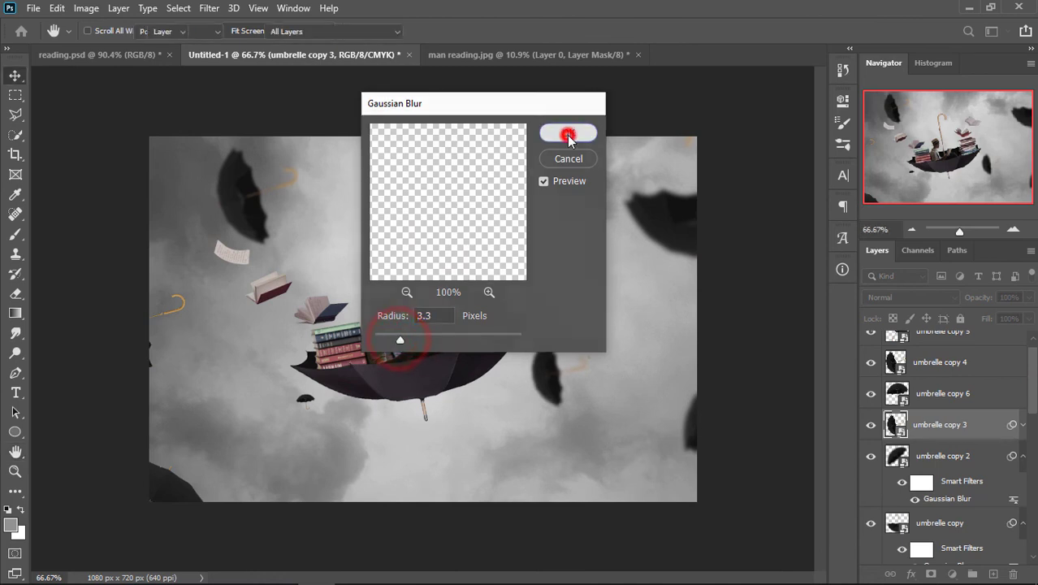
pyautogui.click(894, 393)
pyautogui.click(209, 8)
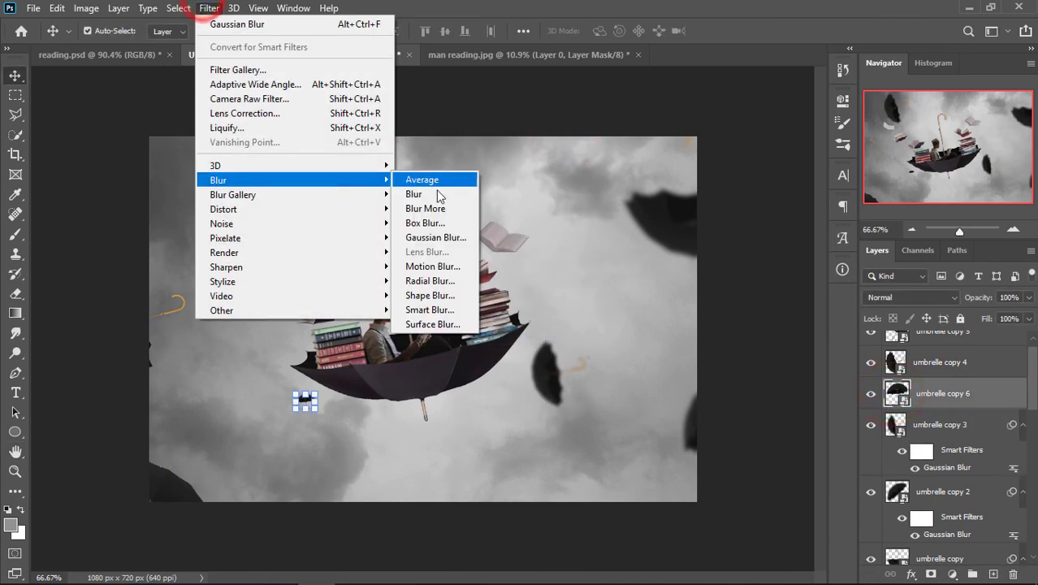
# Gaussian-blur umbrelle copy 6 at about 1.5 px and umbrelle copy 4 slightly.
pyautogui.click(438, 233)
pyautogui.moveTo(396, 336); pyautogui.dragTo(389, 340)
pyautogui.click(568, 134)
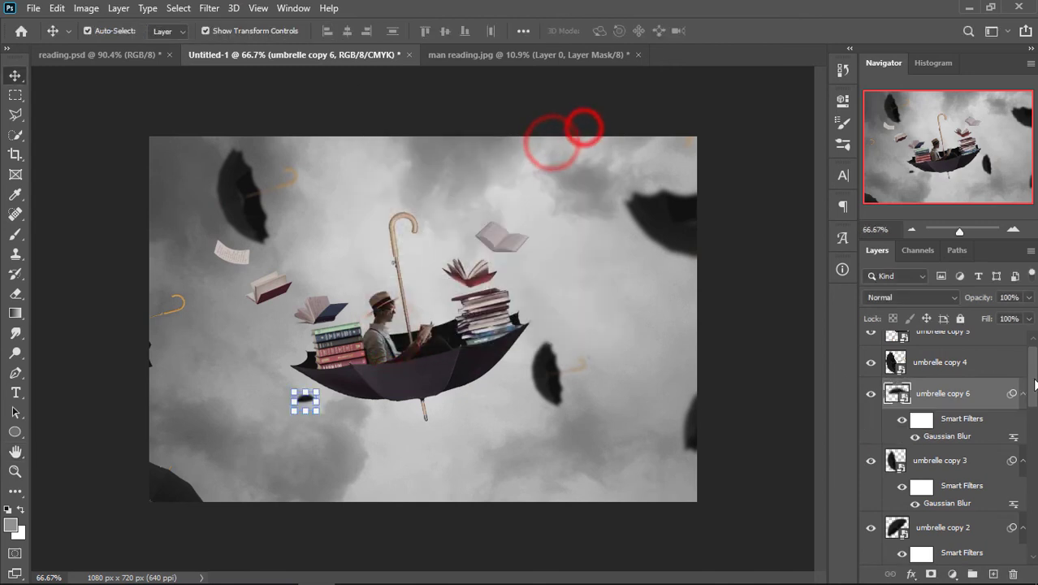
pyautogui.click(893, 378)
pyautogui.click(209, 8)
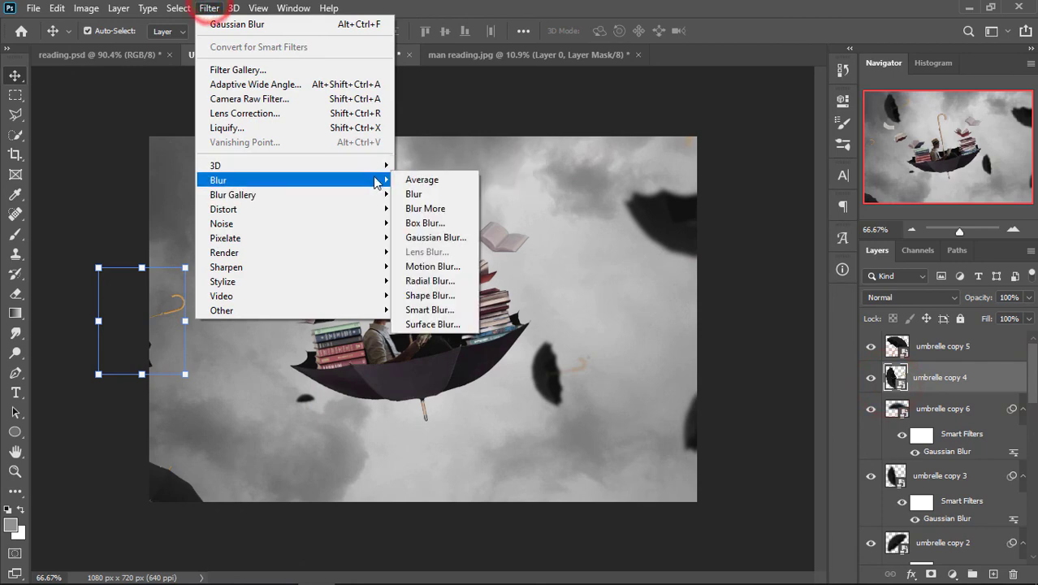
pyautogui.click(416, 241)
pyautogui.moveTo(387, 339); pyautogui.dragTo(394, 339)
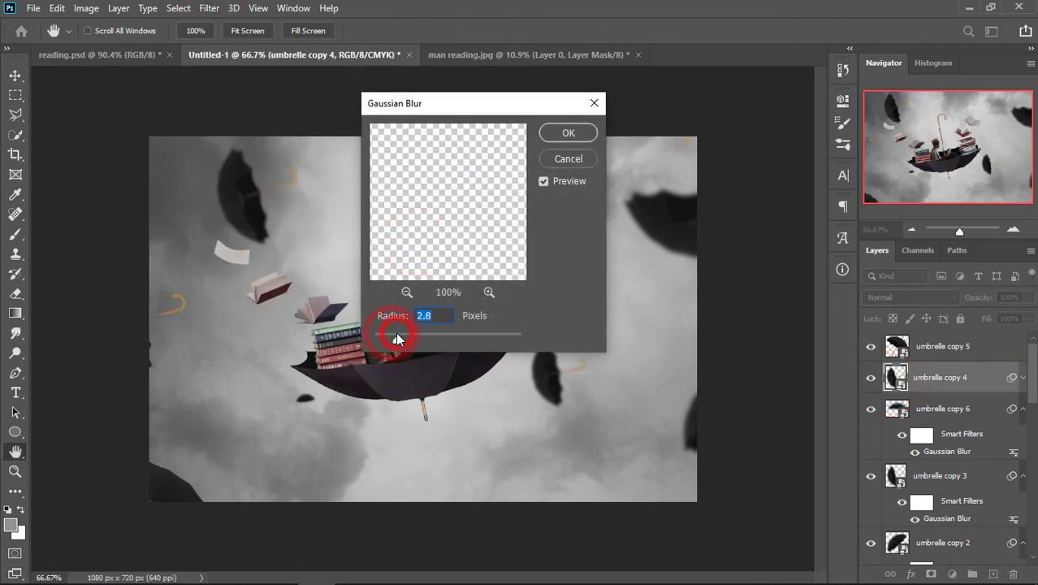
pyautogui.click(568, 132)
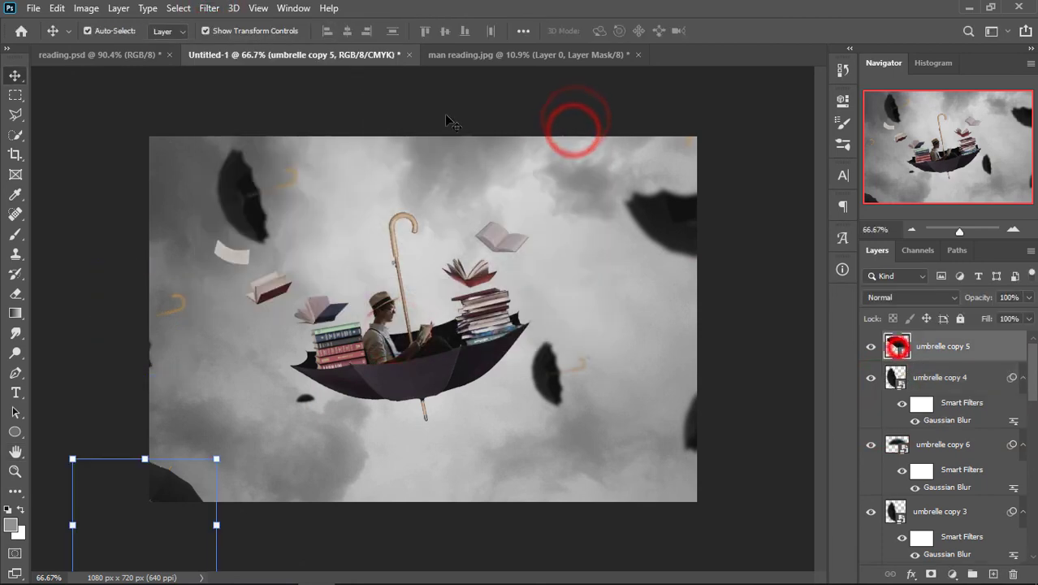
# Blur umbrelle copy 5 at 3.1 px and shift the bottom-left umbrella up and left.
pyautogui.click(209, 8)
pyautogui.click(435, 238)
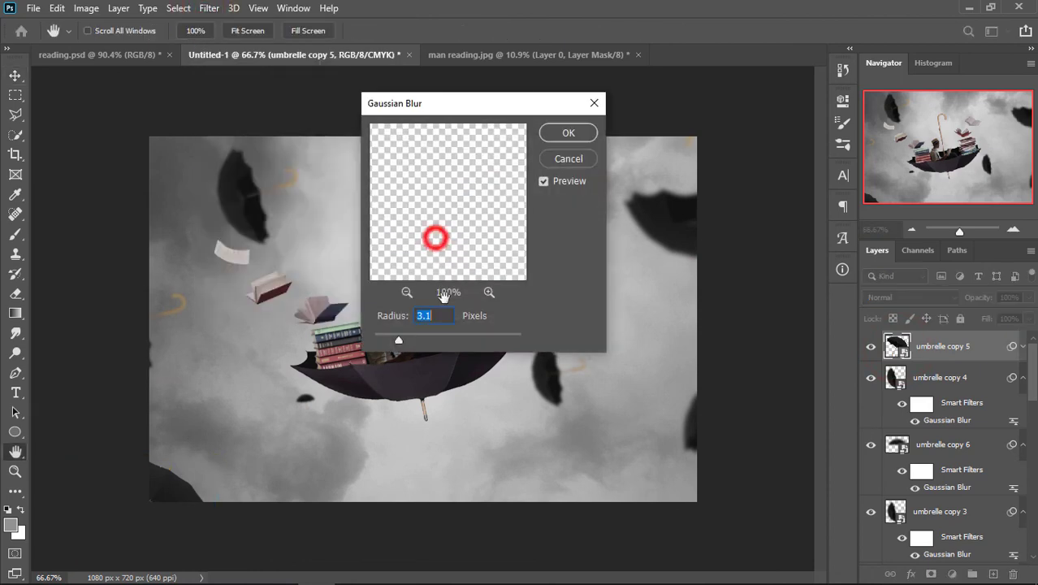
pyautogui.moveTo(398, 339); pyautogui.dragTo(417, 339)
pyautogui.click(568, 132)
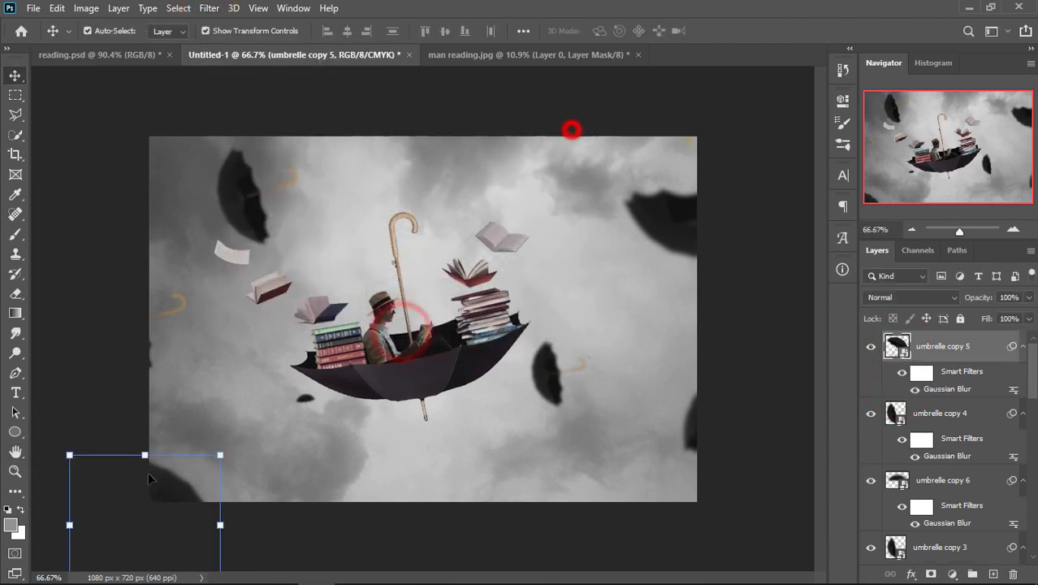
pyautogui.moveTo(149, 479); pyautogui.dragTo(122, 452)
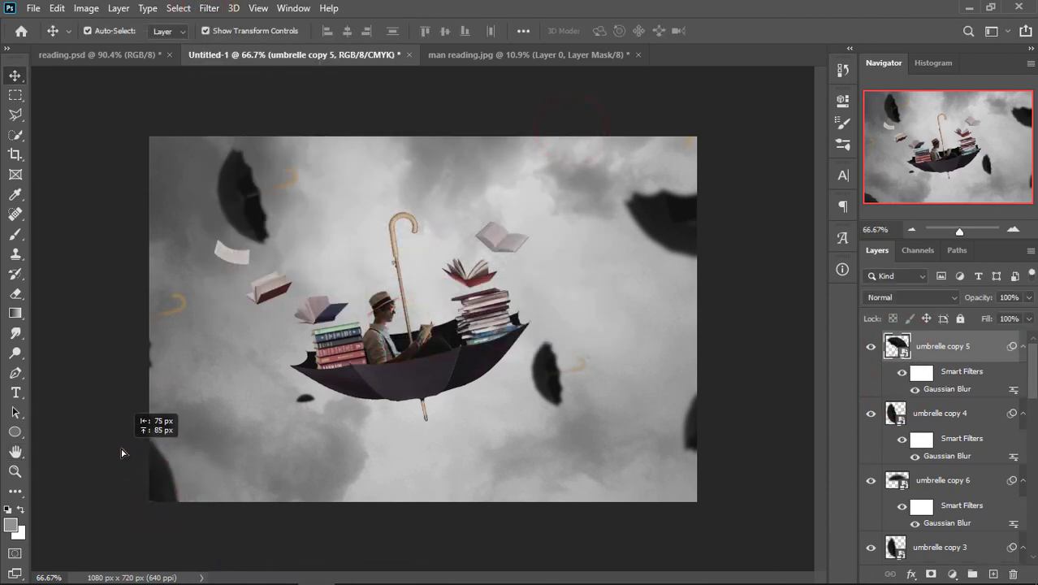
pyautogui.moveTo(122, 453); pyautogui.dragTo(127, 436)
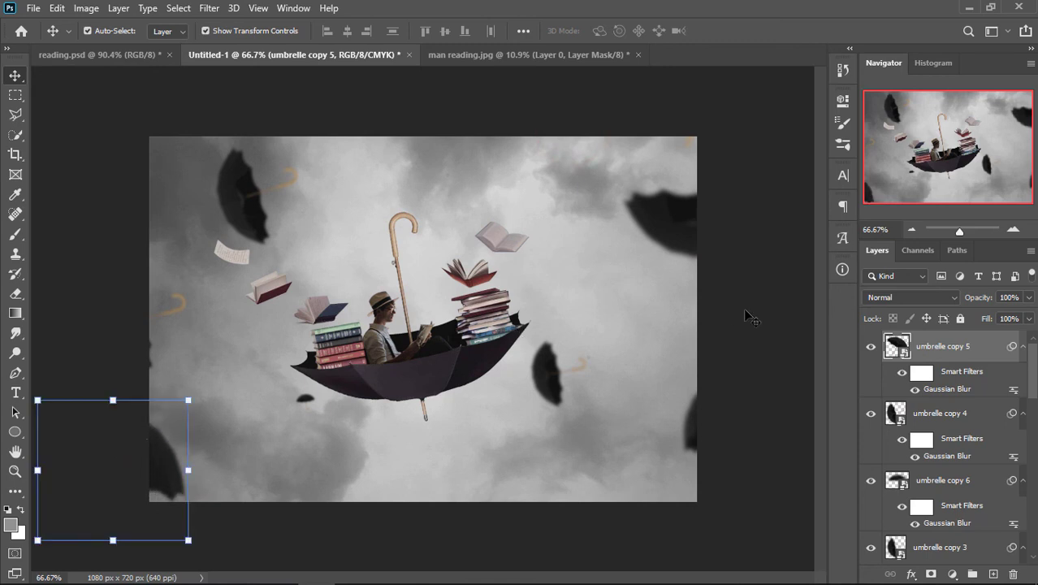
pyautogui.click(747, 315)
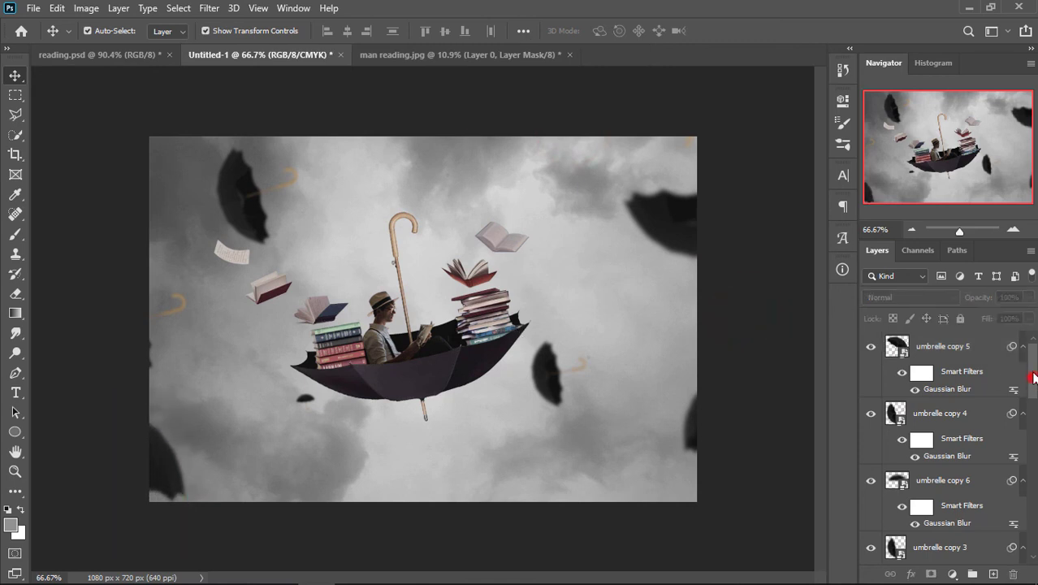
# Group all the umbrella layers into a group named 'umbrelle'.
pyautogui.click(975, 349)
pyautogui.scroll(-5, 975, 390)
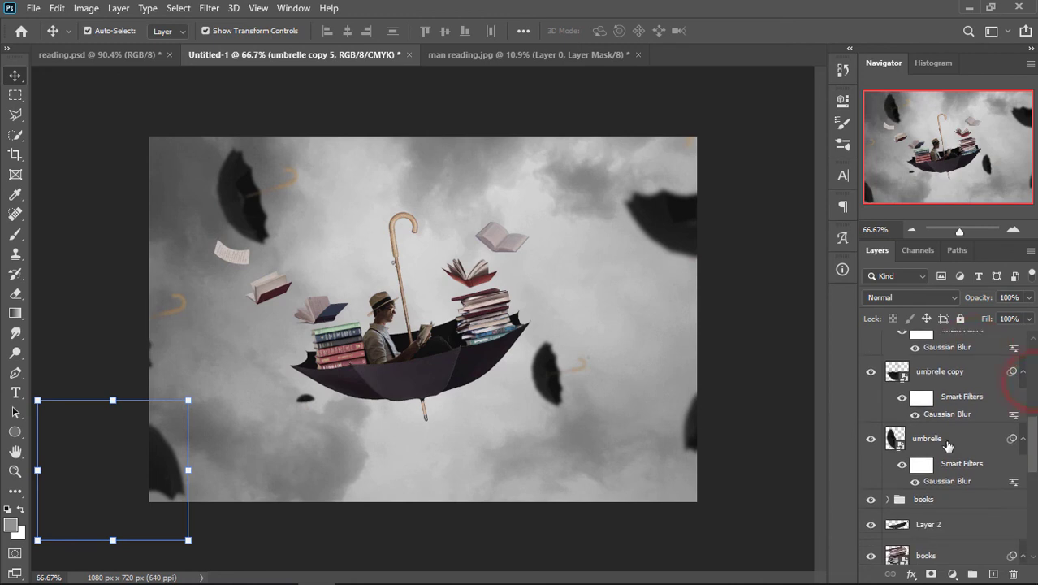
pyautogui.click(939, 439)
pyautogui.hotkey('ctrl', 'g')
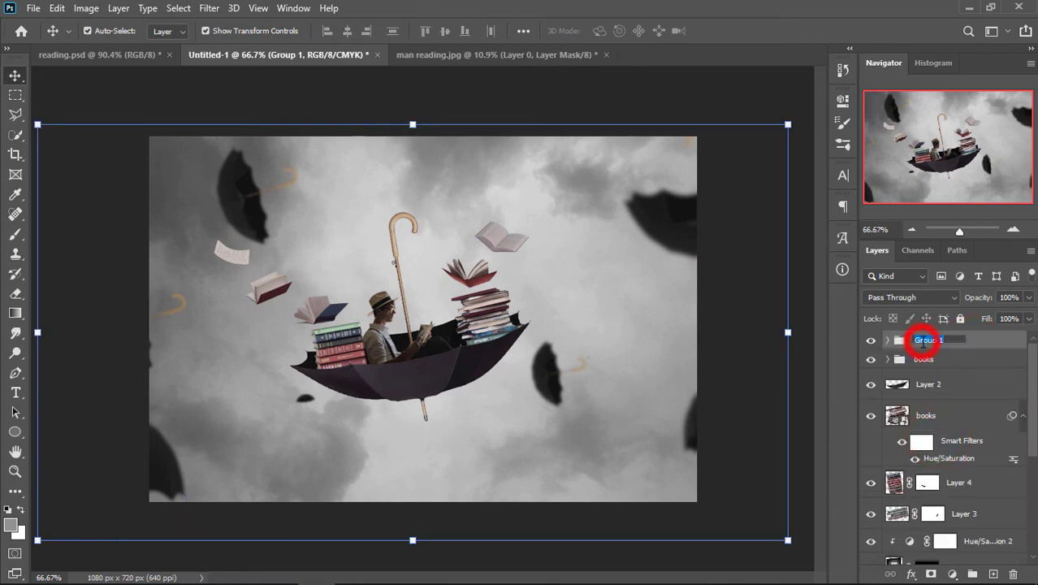
pyautogui.write('umbrelle')
pyautogui.press('Return')
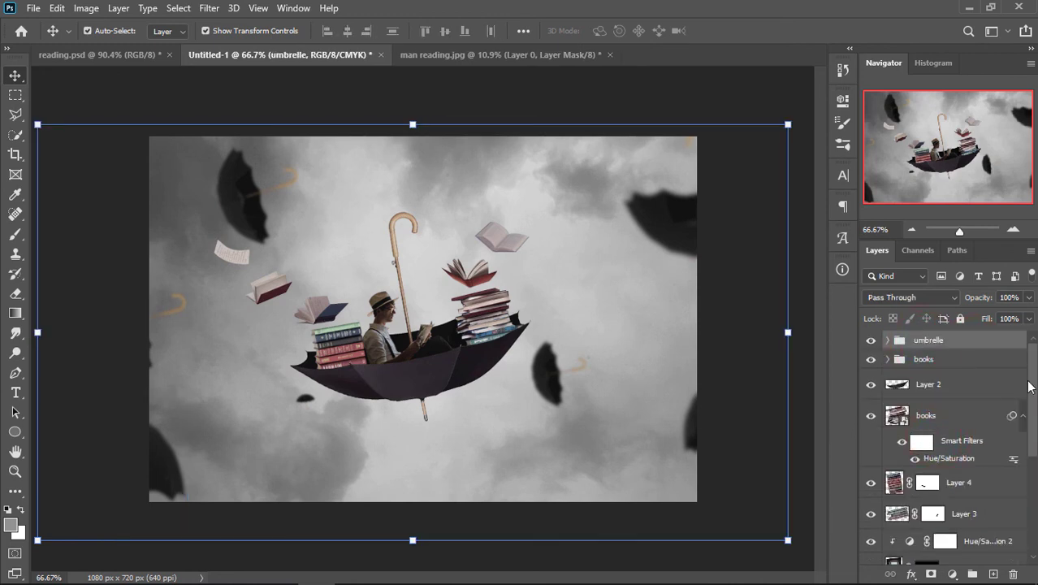
pyautogui.click(806, 215)
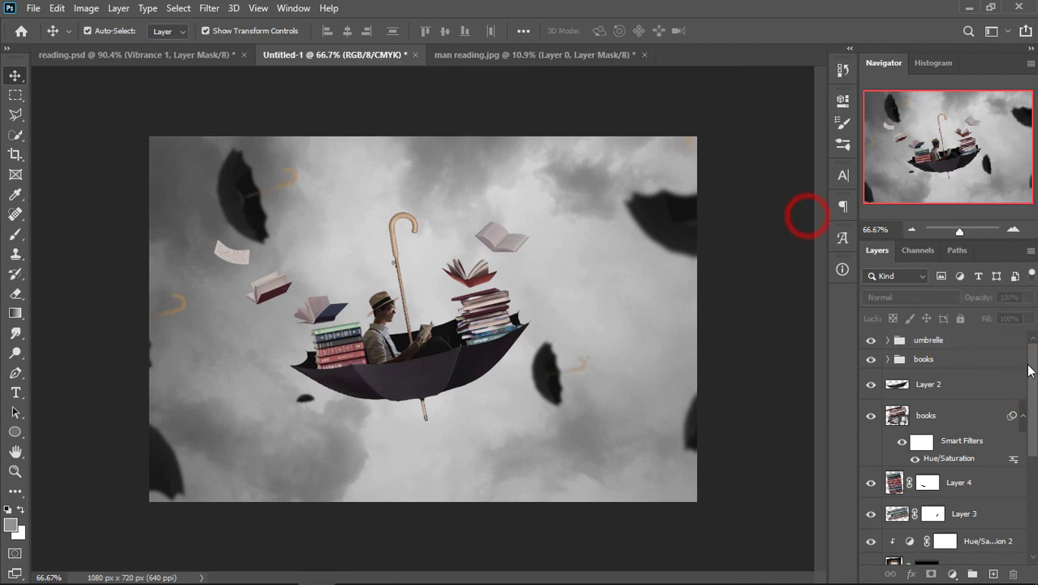
# Add a Vibrance adjustment layer set to Vibrance +47, Saturation +2.
pyautogui.click(953, 572)
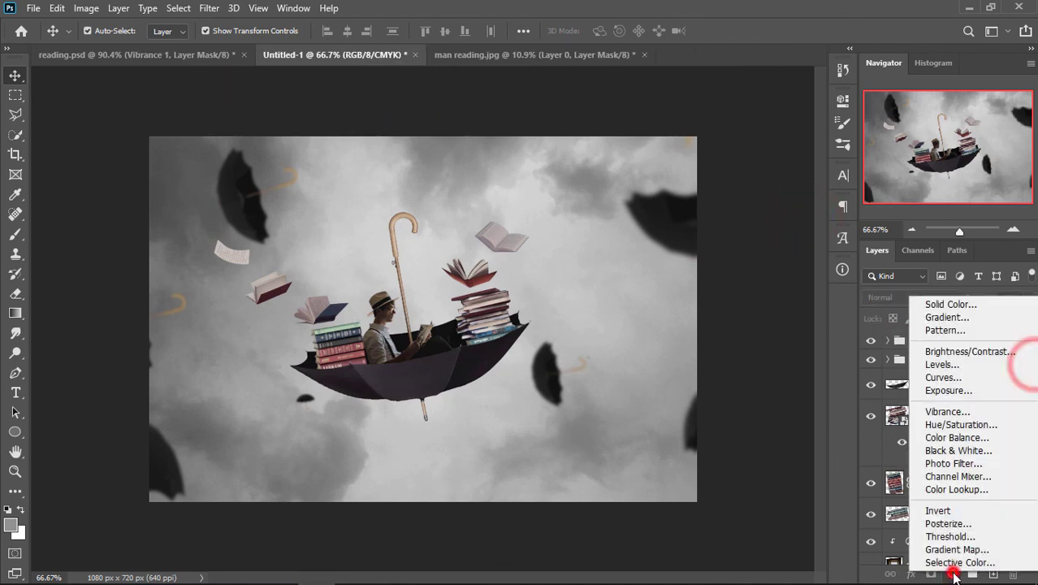
pyautogui.click(949, 412)
pyautogui.moveTo(712, 162)
pyautogui.mouseDown()
pyautogui.moveTo(756, 167)
pyautogui.moveTo(719, 193)
pyautogui.mouseUp()
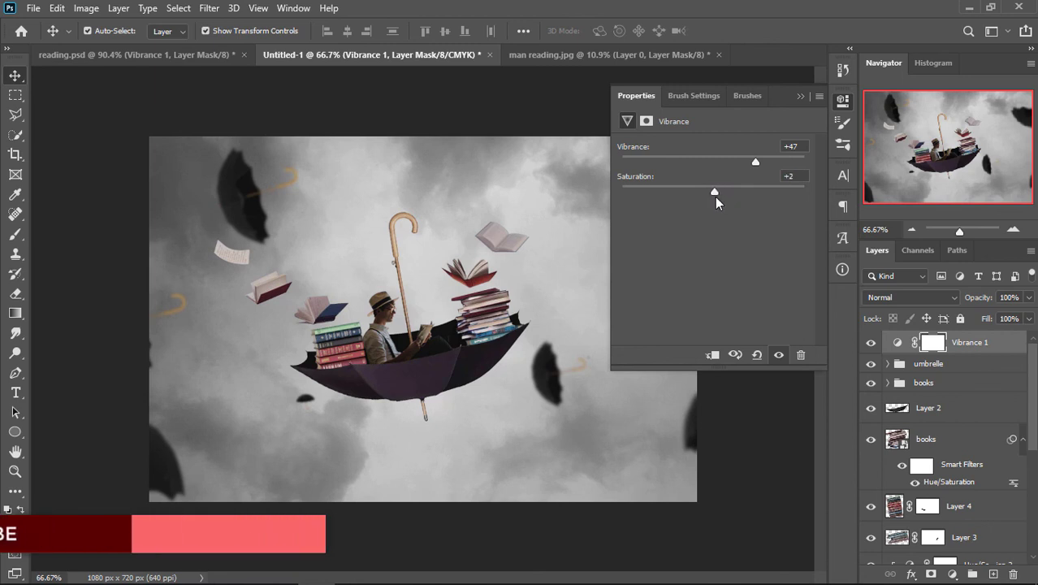
pyautogui.click(798, 98)
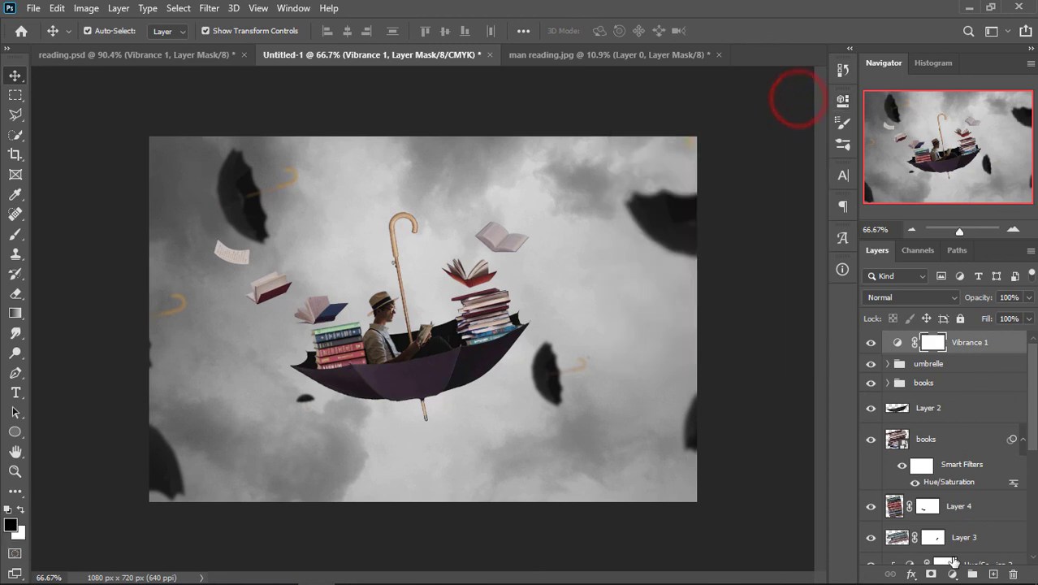
pyautogui.click(952, 574)
# Add a Curves adjustment layer above Vibrance 1, nudging the top-right curve point slightly.
pyautogui.click(973, 377)
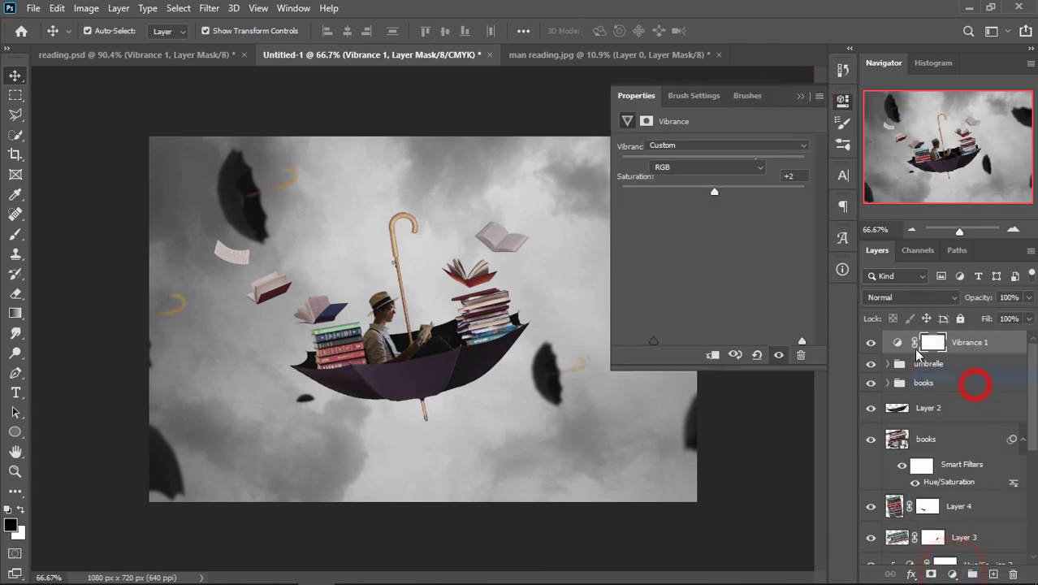
pyautogui.moveTo(801, 185); pyautogui.dragTo(815, 194)
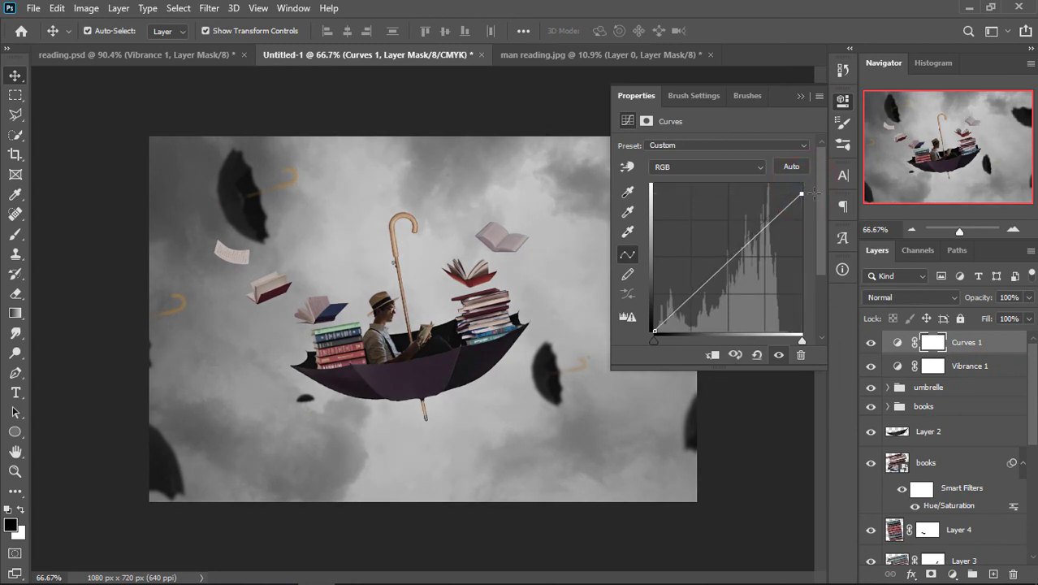
pyautogui.click(796, 94)
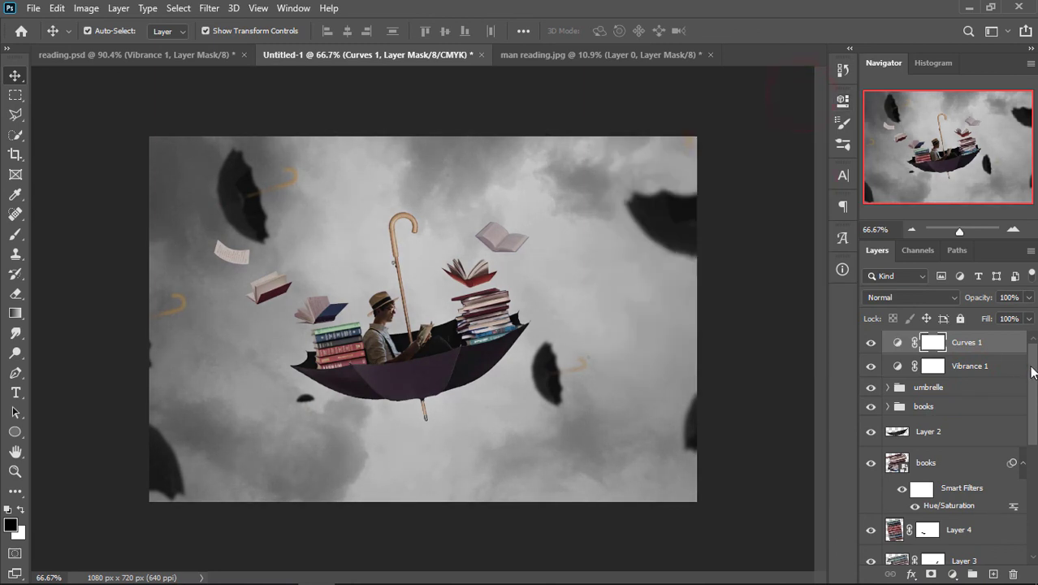
pyautogui.click(783, 370)
pyautogui.hotkey('ctrl', '-')
pyautogui.hotkey('ctrl', '-')
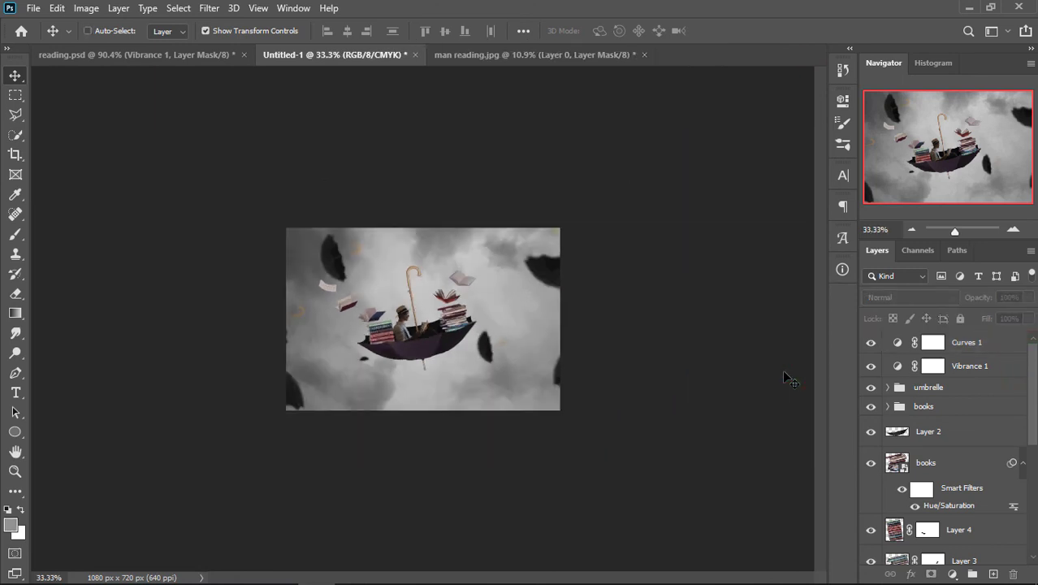
pyautogui.hotkey('ctrl', '+')
pyautogui.hotkey('ctrl', '+')
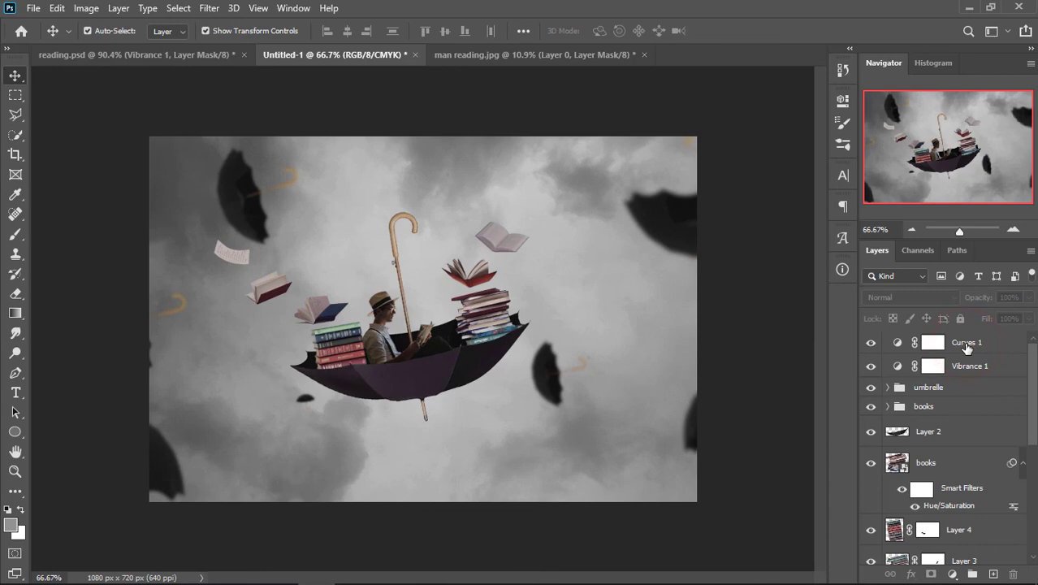
pyautogui.click(967, 345)
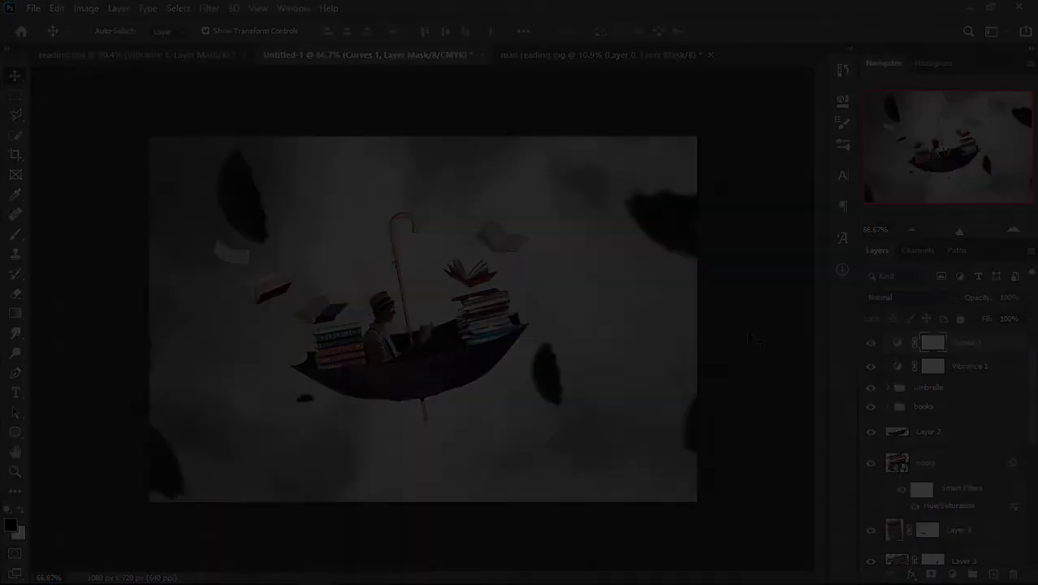